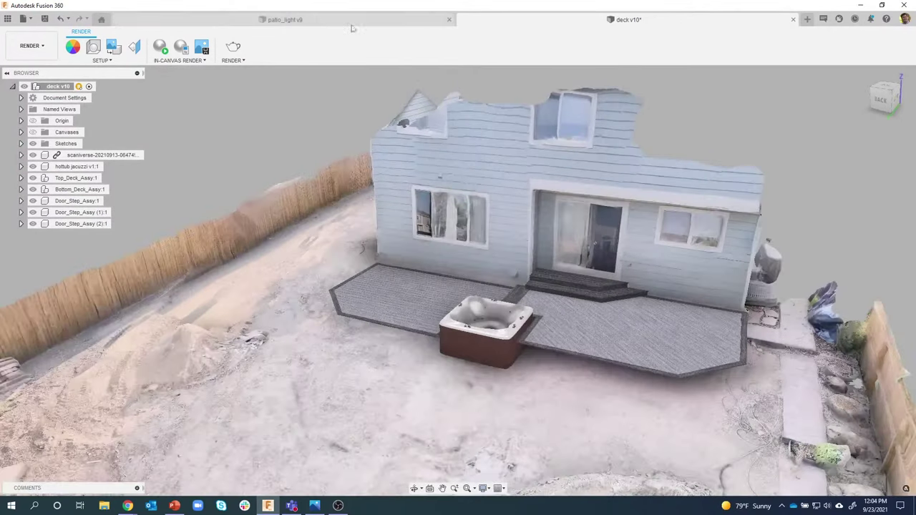
# Step: Examine the finished lantern in the patio_light v9 design from several angles, along with its rendered image patio_light_2.png
pyautogui.click(323, 20)
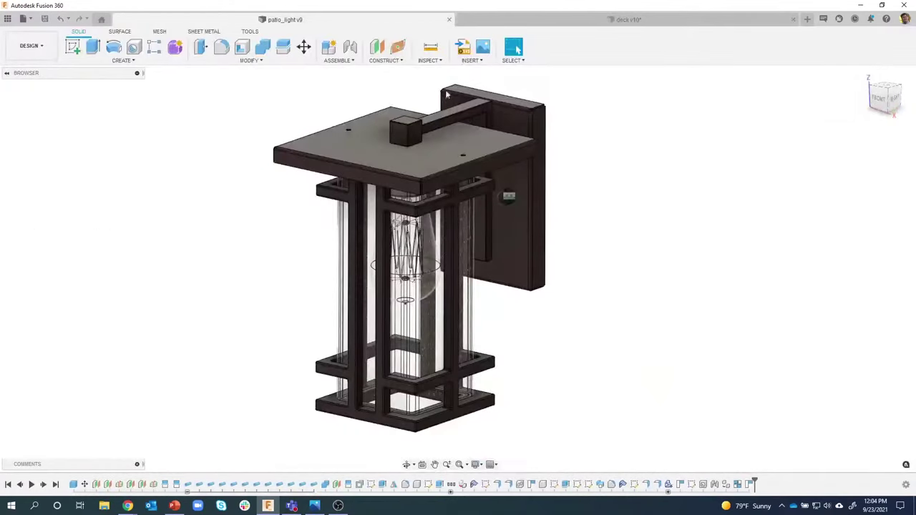
pyautogui.scroll(5, 435, 197)
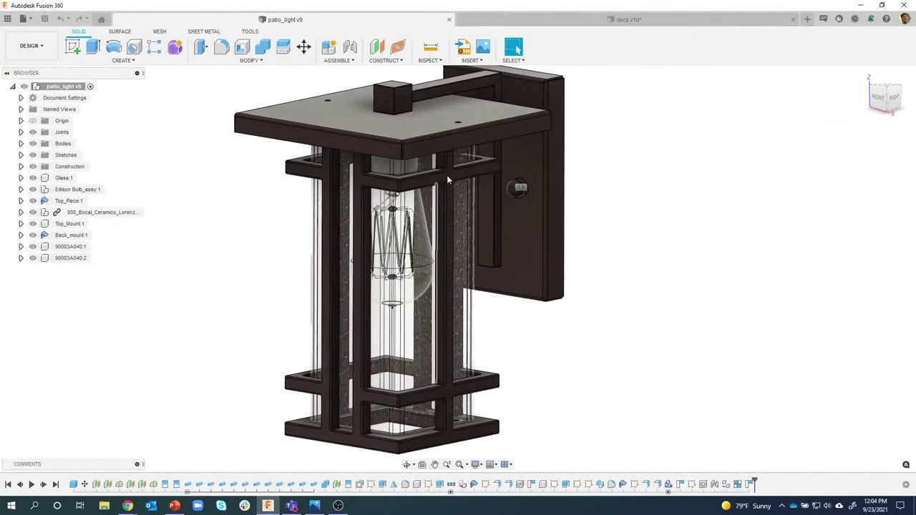
pyautogui.click(460, 216)
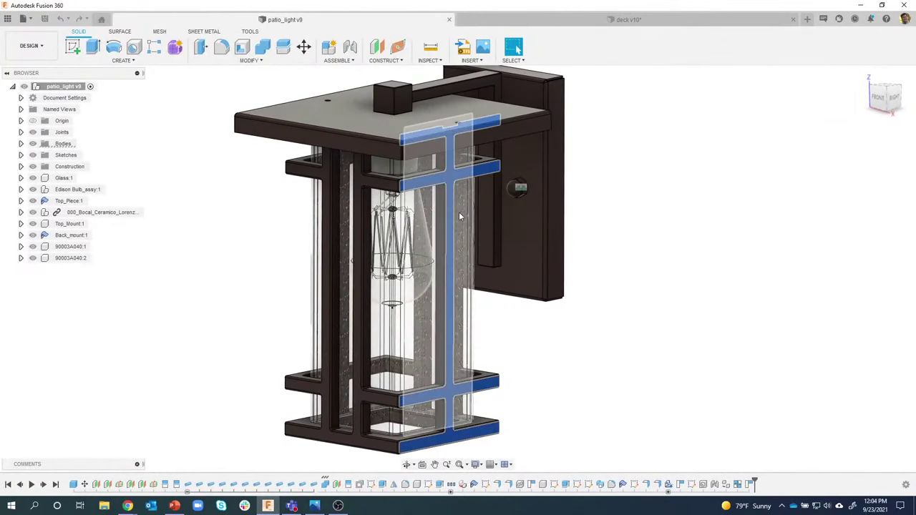
pyautogui.click(459, 212)
pyautogui.click(598, 365)
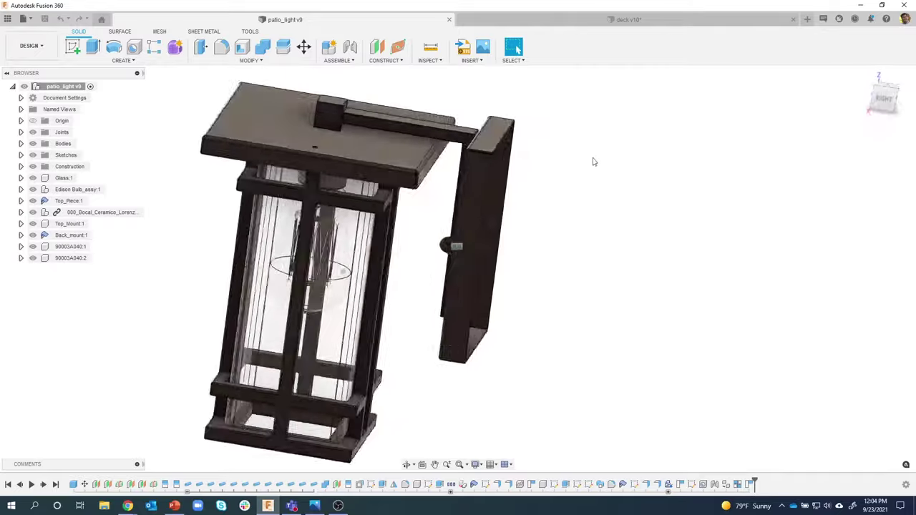
pyautogui.scroll(4, 538, 135)
pyautogui.keyDown('shift'); pyautogui.moveTo(594, 161); pyautogui.dragTo(503, 187, button='middle'); pyautogui.keyUp('shift')
pyautogui.scroll(-2, 622, 125)
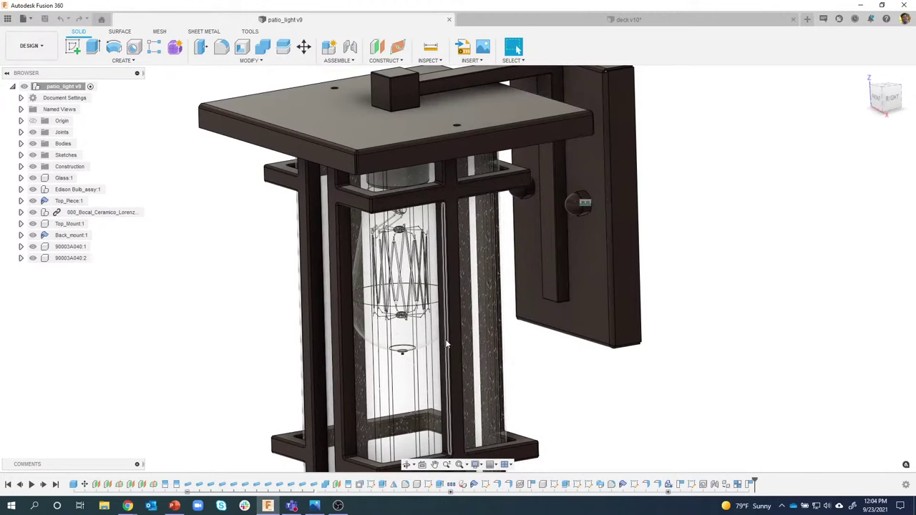
pyautogui.click(314, 506)
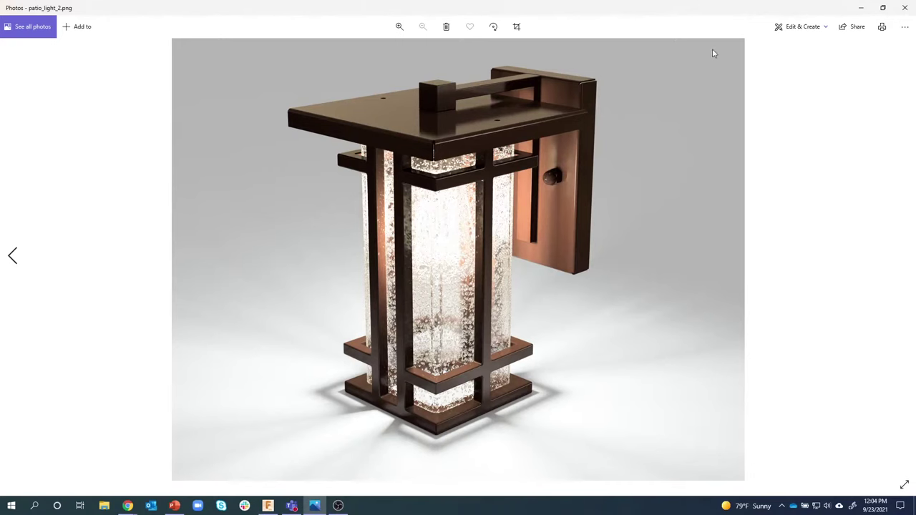
pyautogui.click(863, 9)
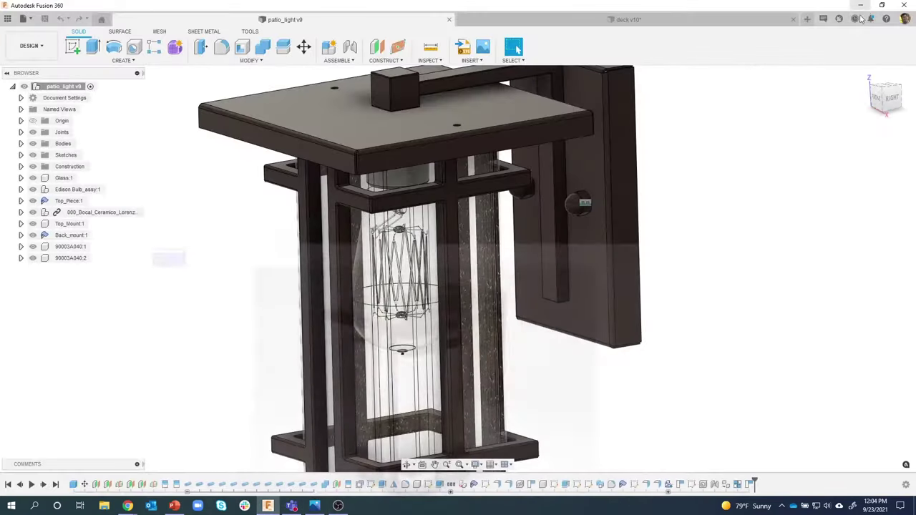
# Step: Create a new design and add an active internal standard component named Cage
pyautogui.click(808, 19)
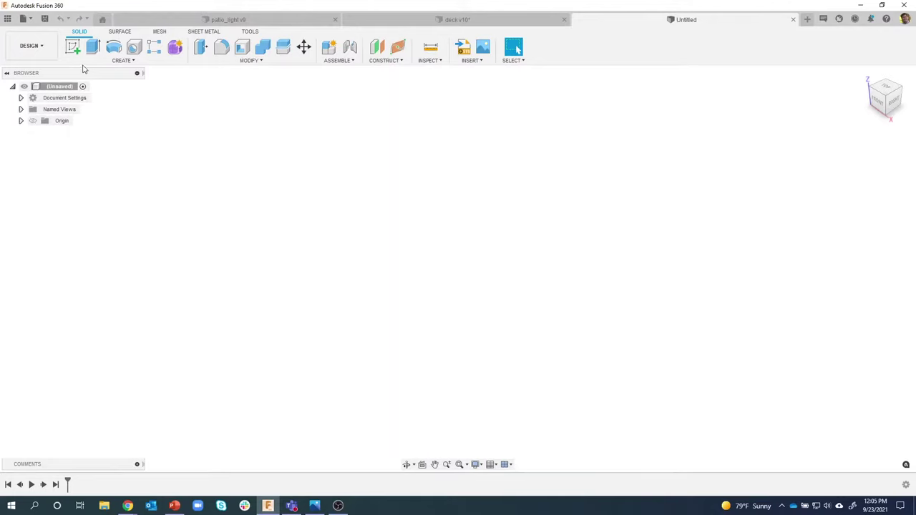
pyautogui.rightClick(65, 87)
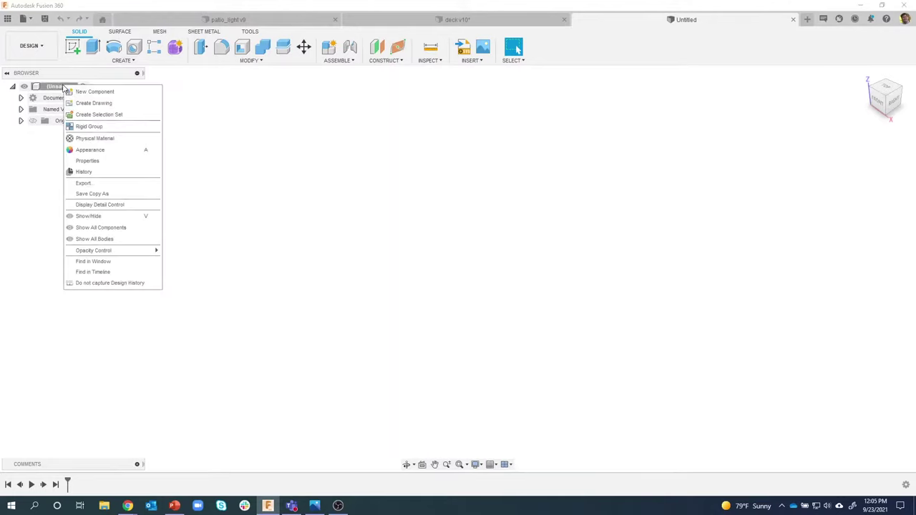
pyautogui.click(126, 96)
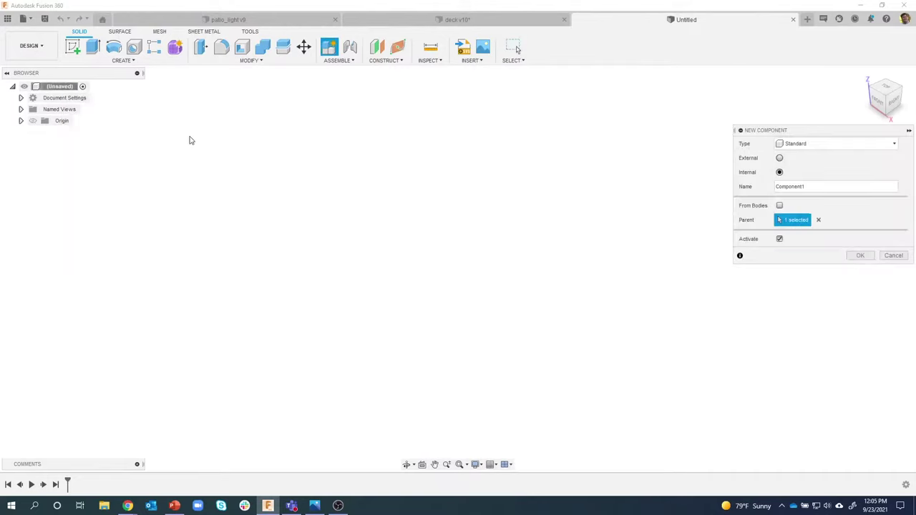
pyautogui.moveTo(797, 135); pyautogui.dragTo(745, 128)
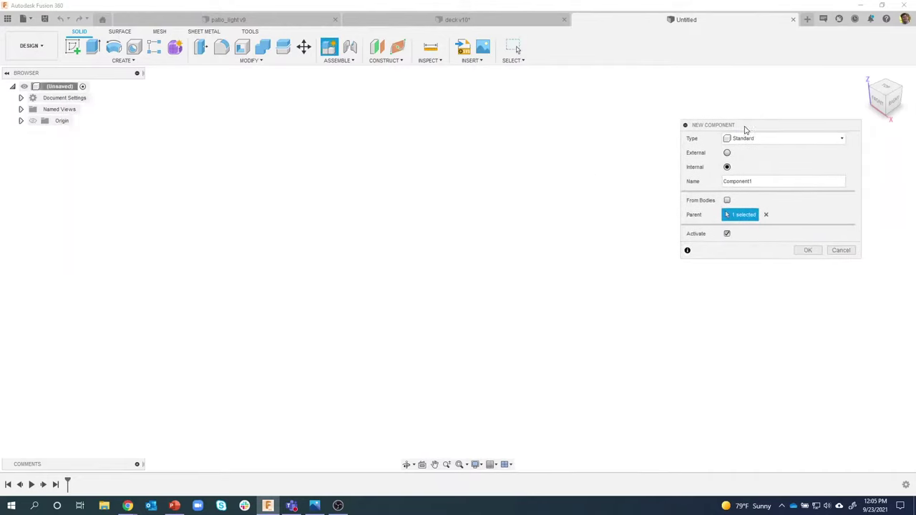
pyautogui.moveTo(771, 179); pyautogui.dragTo(714, 182)
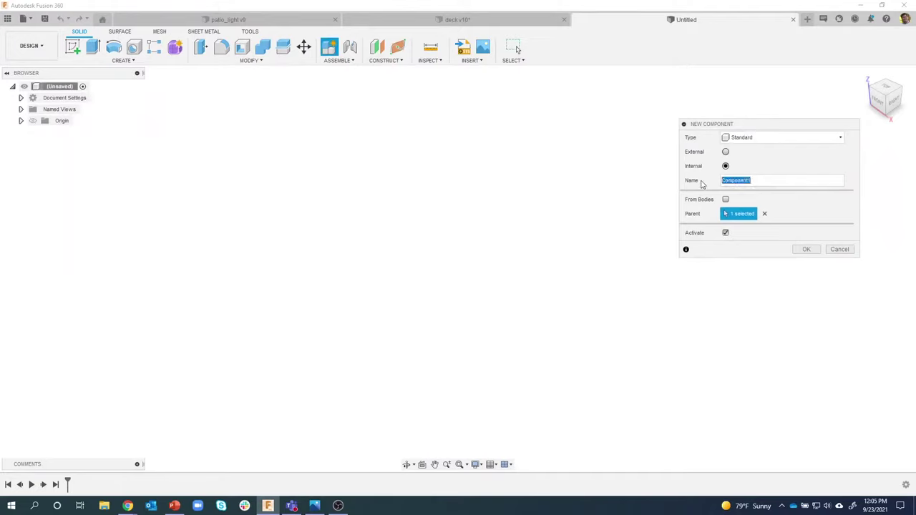
pyautogui.write('Cap')
pyautogui.write('e')
pyautogui.press('Return')
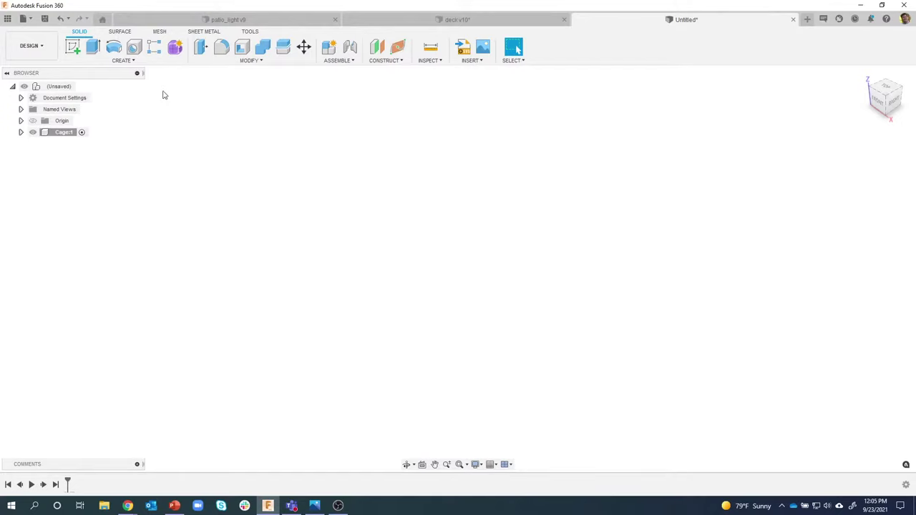
# Step: Sketch a center rectangle from the origin on the horizontal plane, 4 in wide and about 2.48 in deep
pyautogui.click(73, 47)
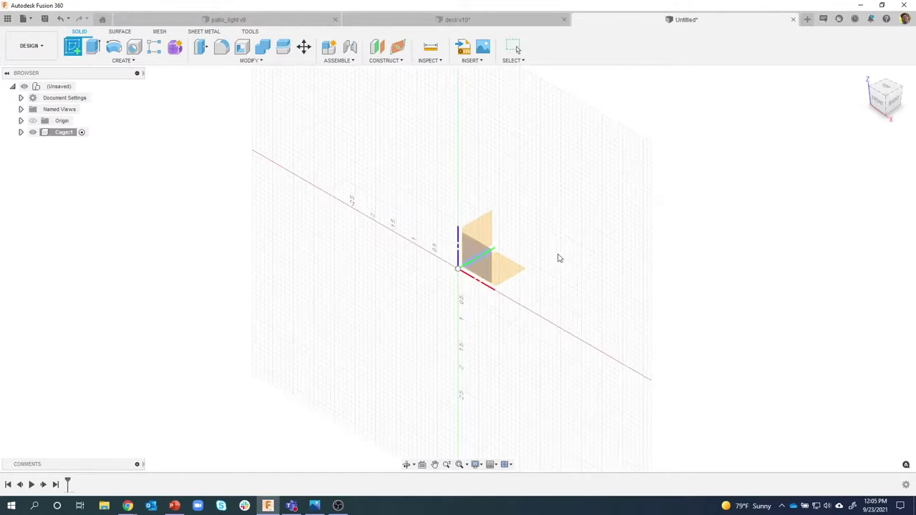
pyautogui.click(508, 266)
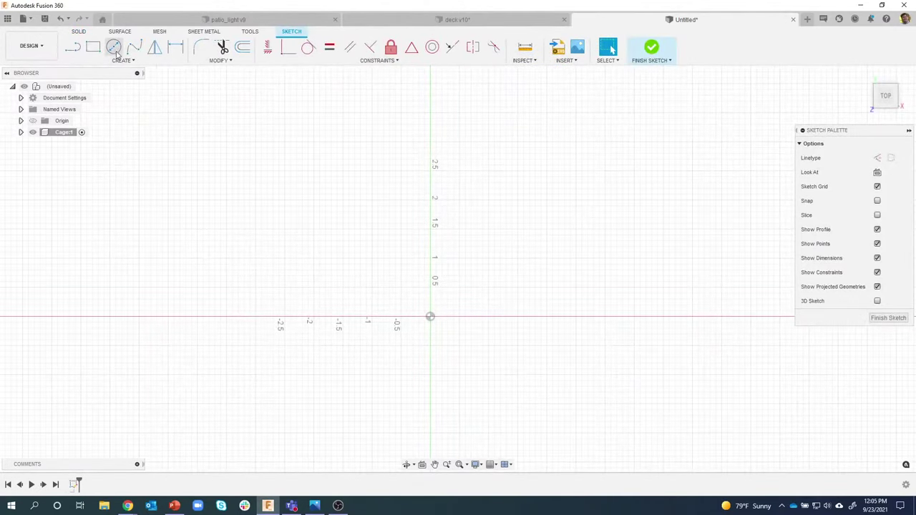
pyautogui.click(94, 48)
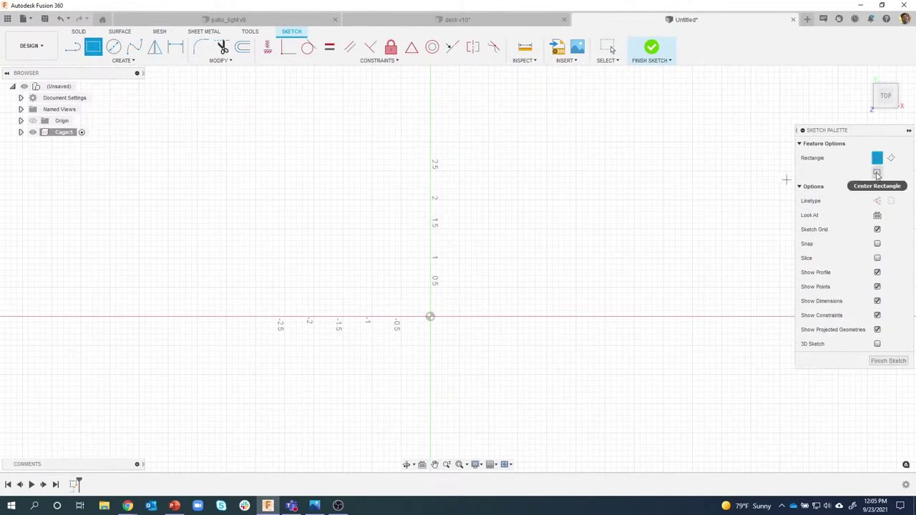
pyautogui.click(878, 171)
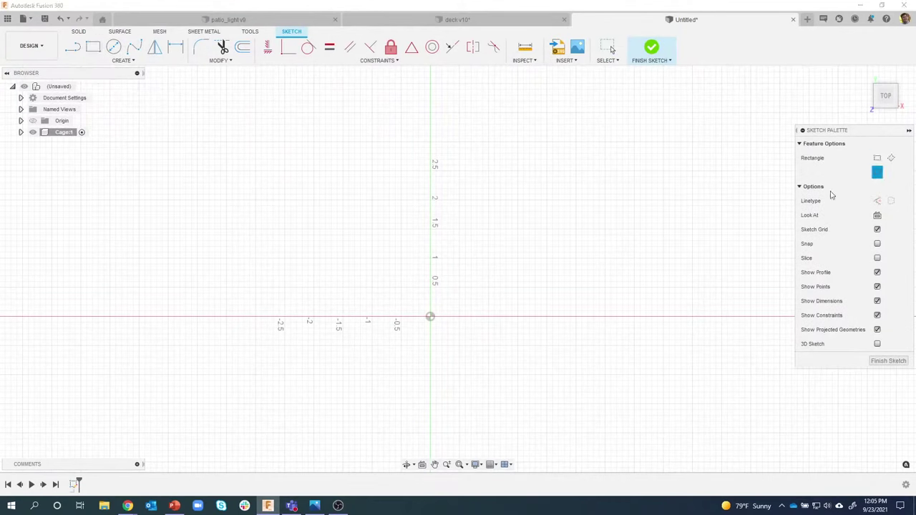
pyautogui.click(430, 317)
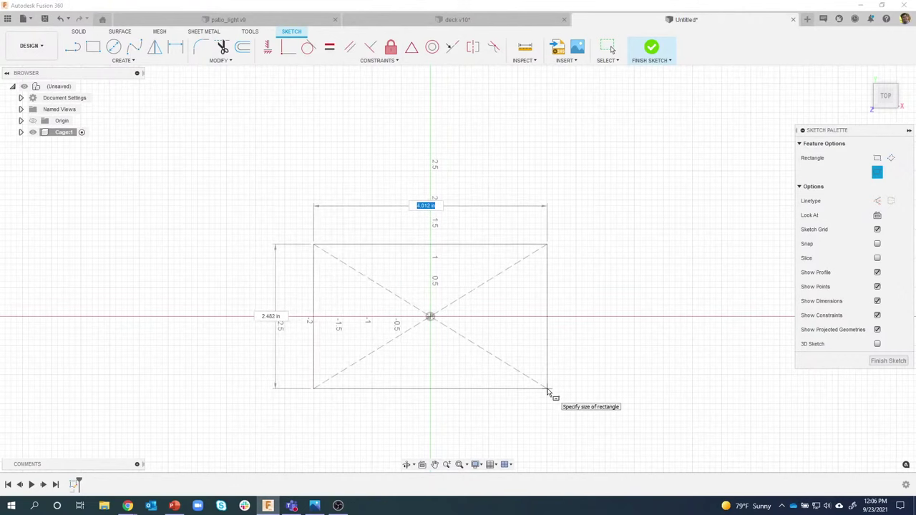
pyautogui.press('Tab')
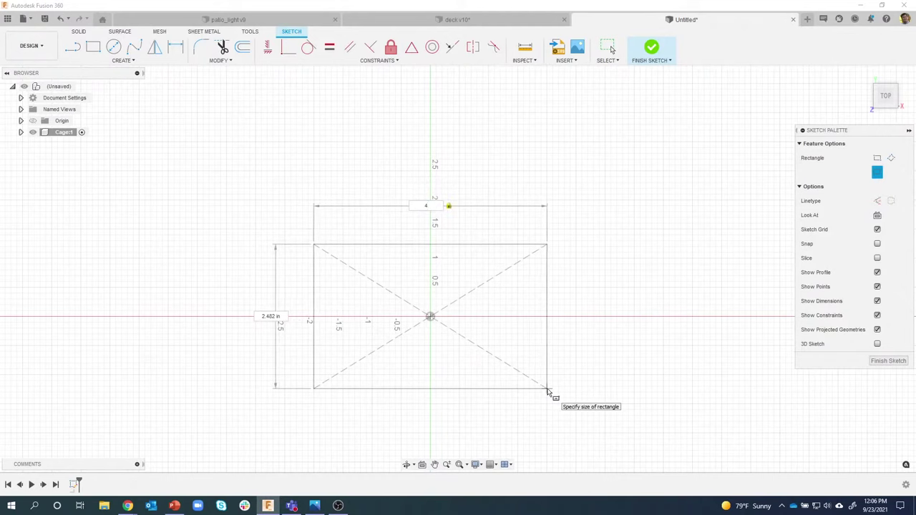
pyautogui.press('Return')
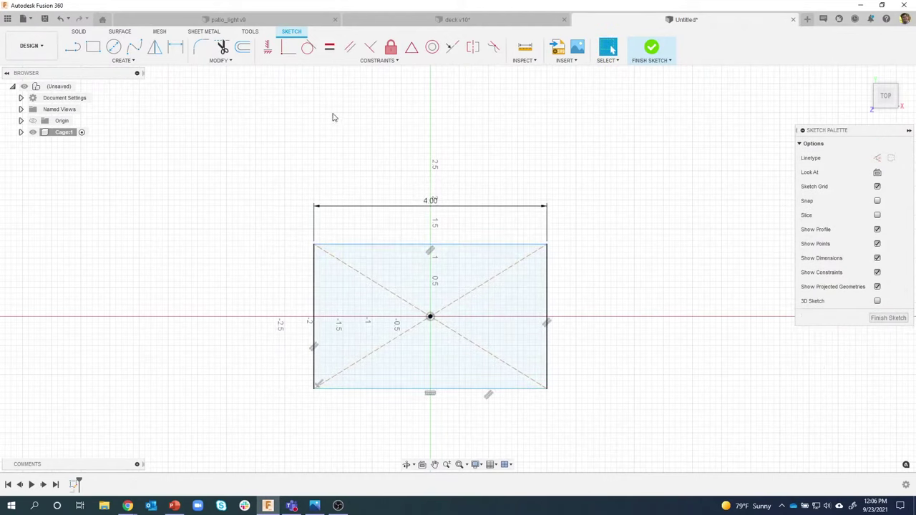
# Step: Apply an Equal constraint between a vertical side and a horizontal side of the rectangle to make it square
pyautogui.click(329, 47)
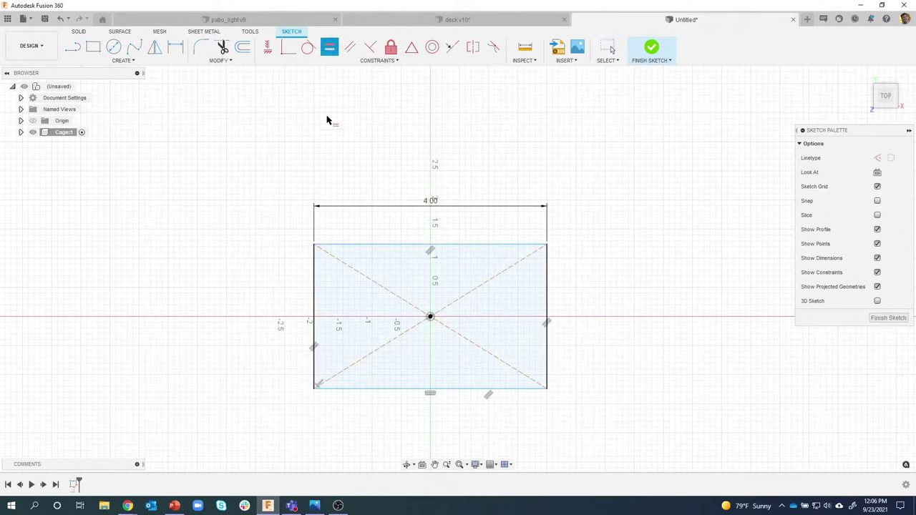
pyautogui.click(315, 285)
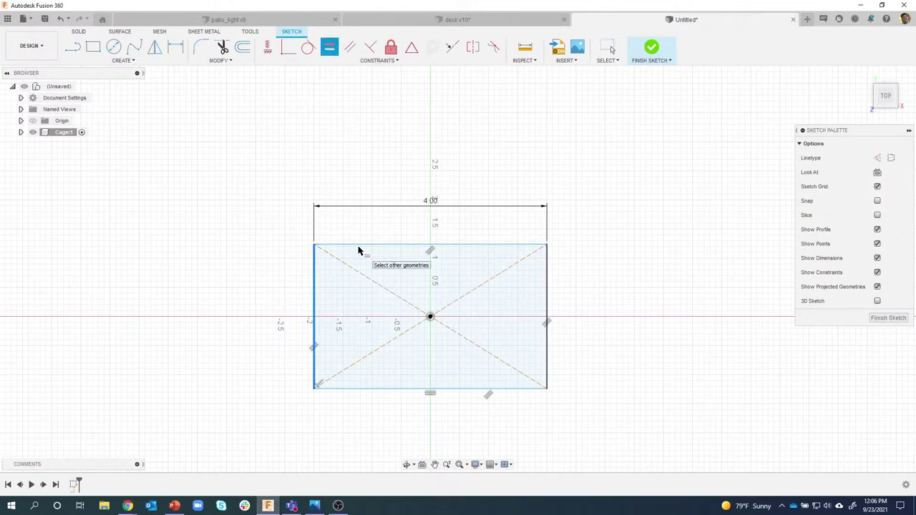
pyautogui.click(359, 247)
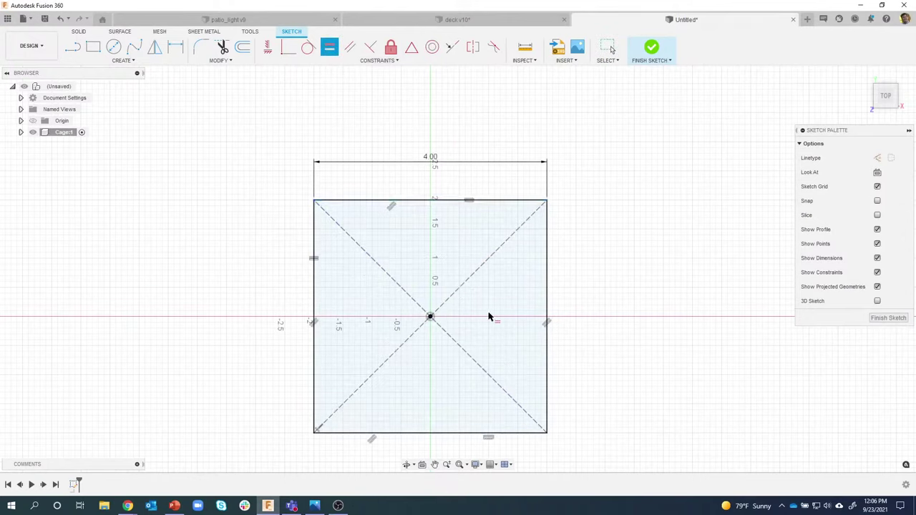
pyautogui.press('Escape')
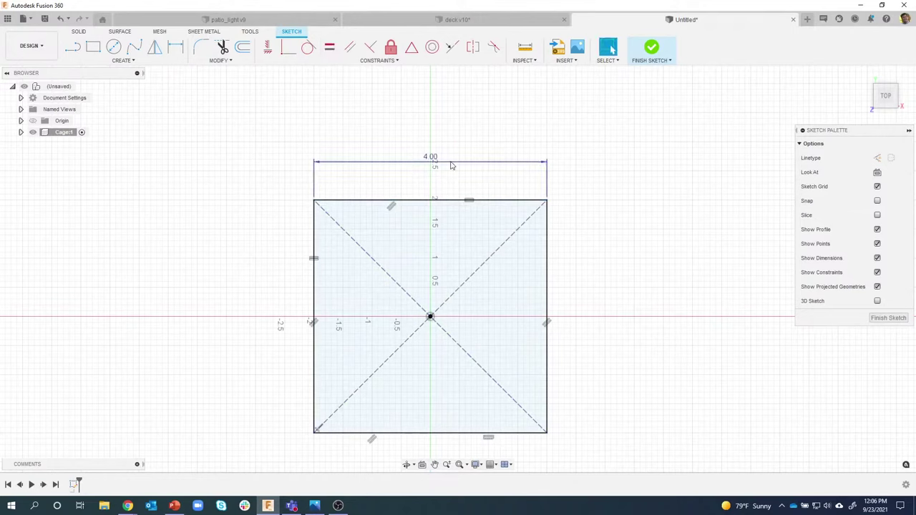
# Step: Try a width of 2 in on the square's dimension, undo the change, and clear the selection
pyautogui.moveTo(433, 162); pyautogui.dragTo(458, 161)
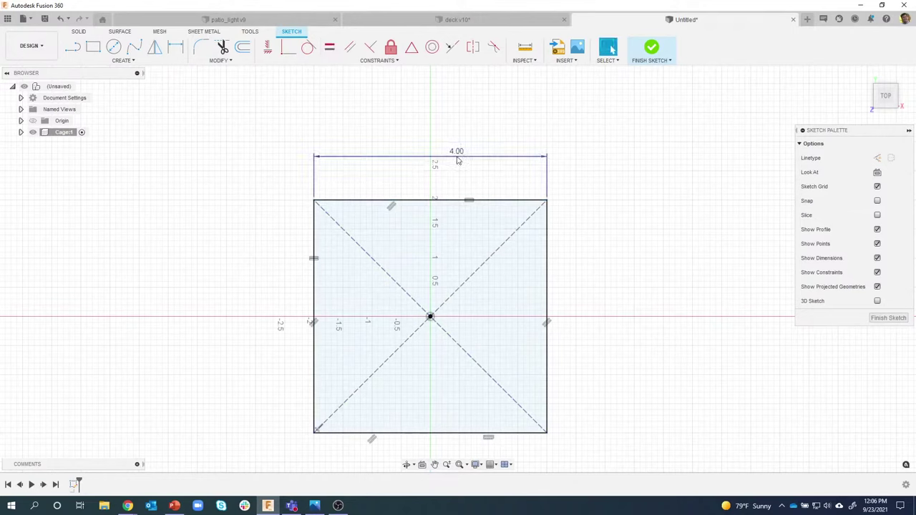
pyautogui.doubleClick(458, 159)
pyautogui.write('2')
pyautogui.press('Return')
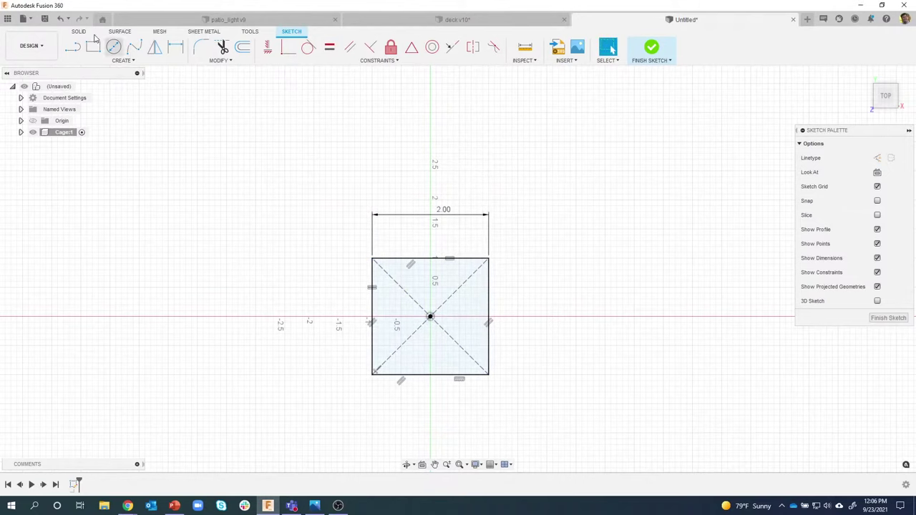
pyautogui.click(61, 20)
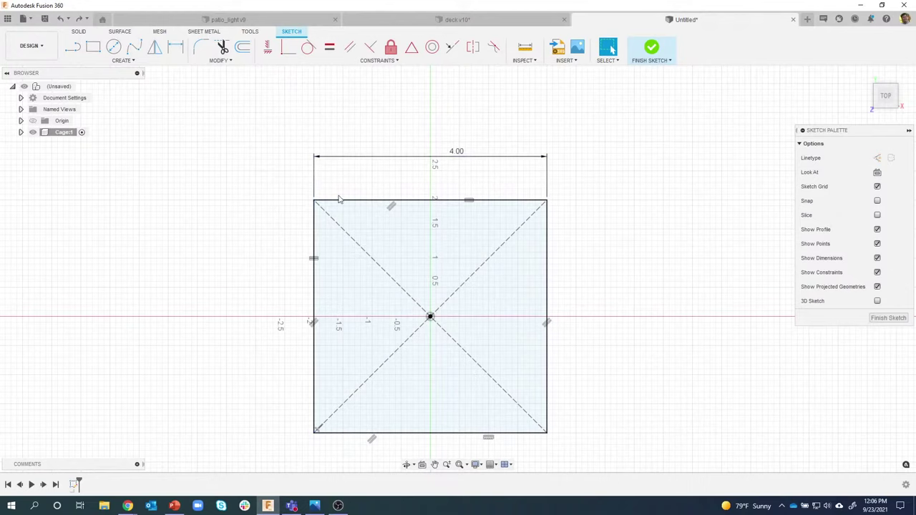
pyautogui.click(414, 202)
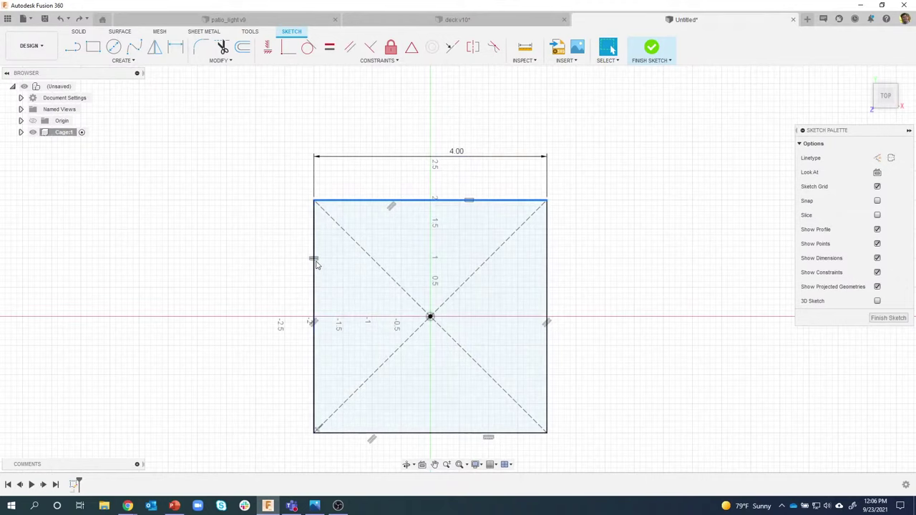
pyautogui.click(309, 120)
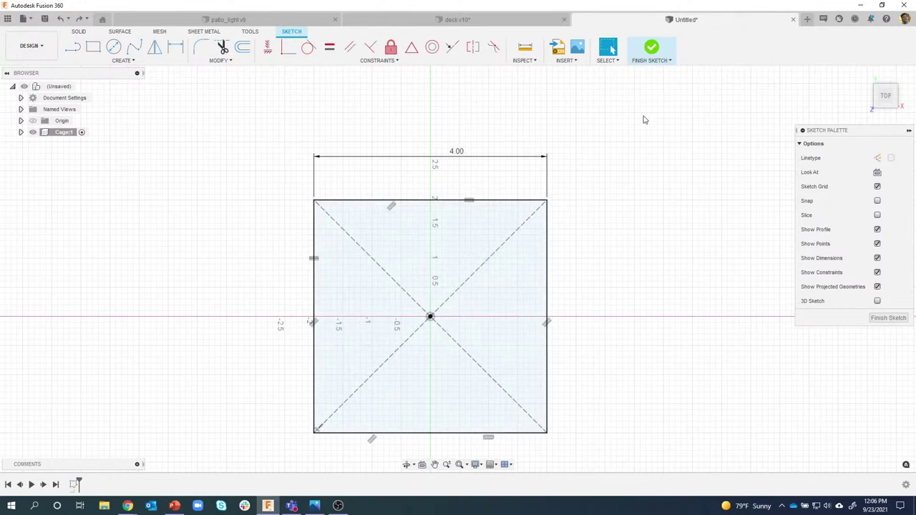
# Step: Finish the sketch and extrude the square profile upward 9 in as a new body
pyautogui.click(650, 48)
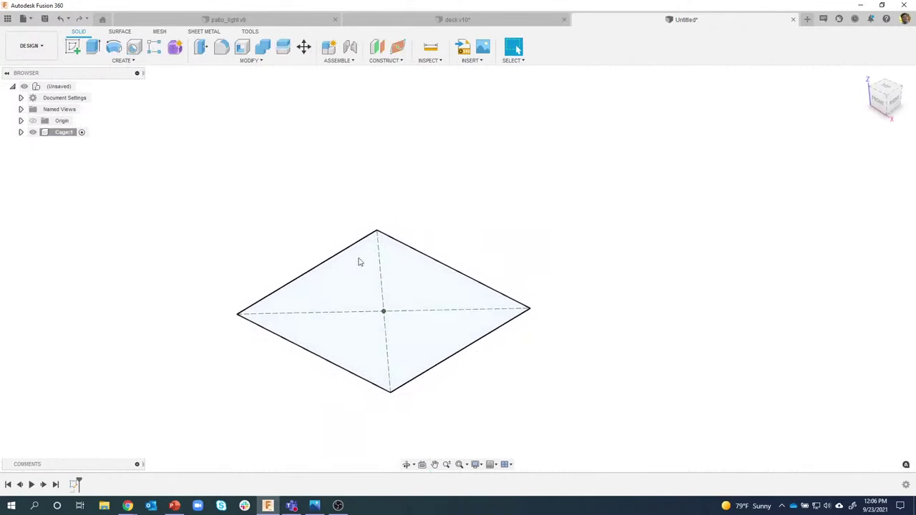
pyautogui.click(335, 284)
pyautogui.rightClick(335, 285)
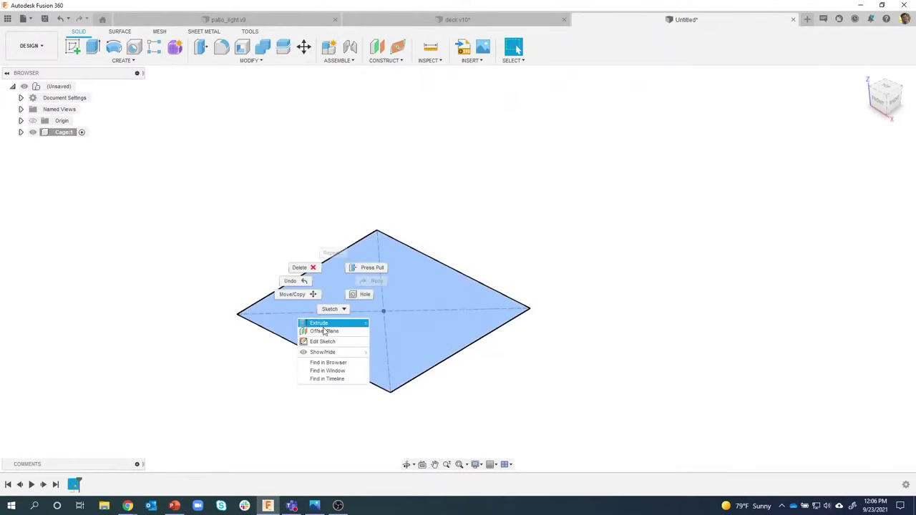
pyautogui.click(323, 330)
pyautogui.moveTo(384, 313); pyautogui.dragTo(464, 259)
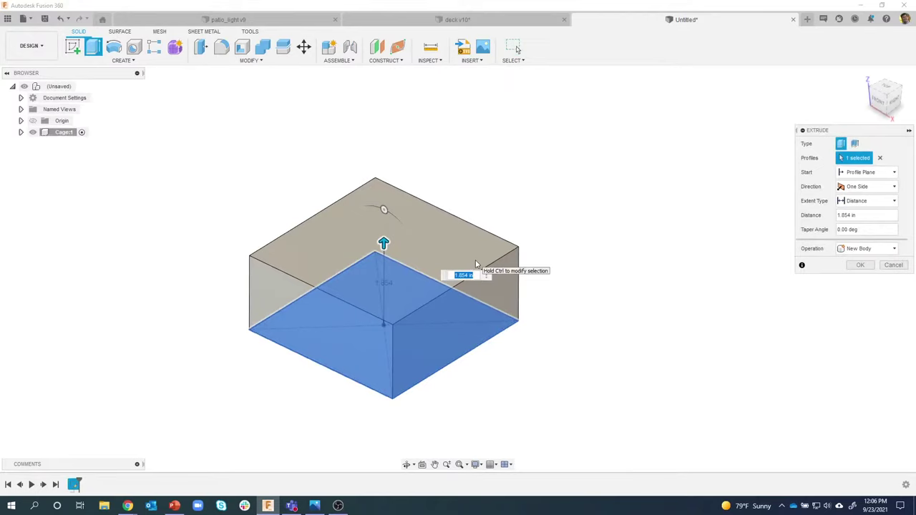
pyautogui.write('9')
pyautogui.press('Return')
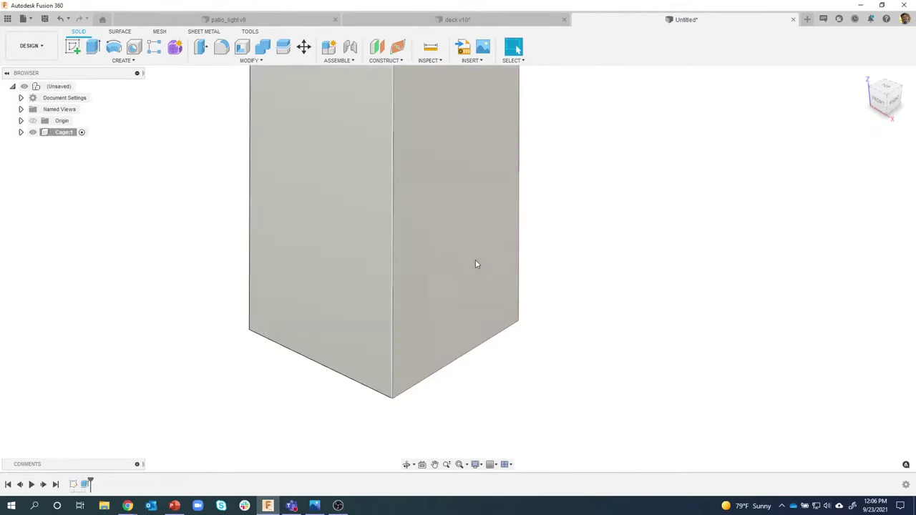
pyautogui.scroll(-3, 475, 262)
pyautogui.moveTo(415, 209); pyautogui.dragTo(372, 177, button='middle')
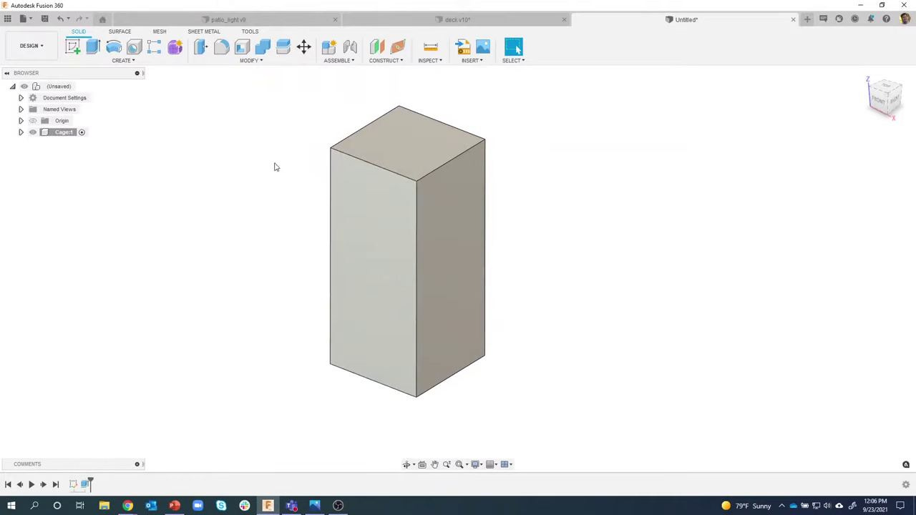
pyautogui.click(133, 63)
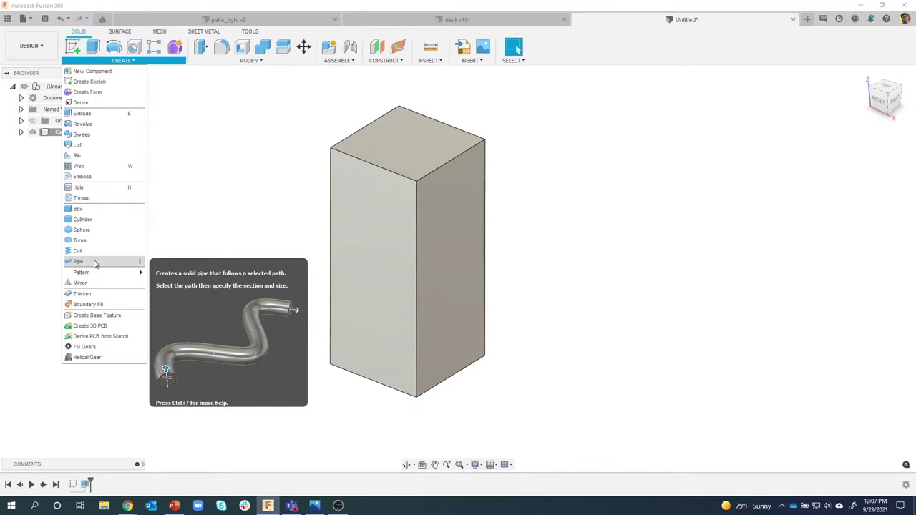
pyautogui.click(243, 218)
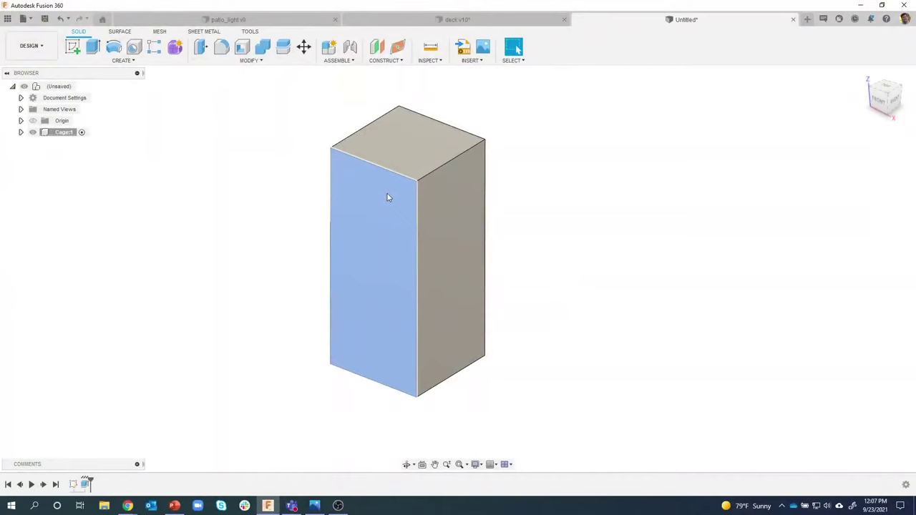
# Step: Create a construction plane offset -1.35 in from the block's top face
pyautogui.click(387, 197)
pyautogui.click(388, 61)
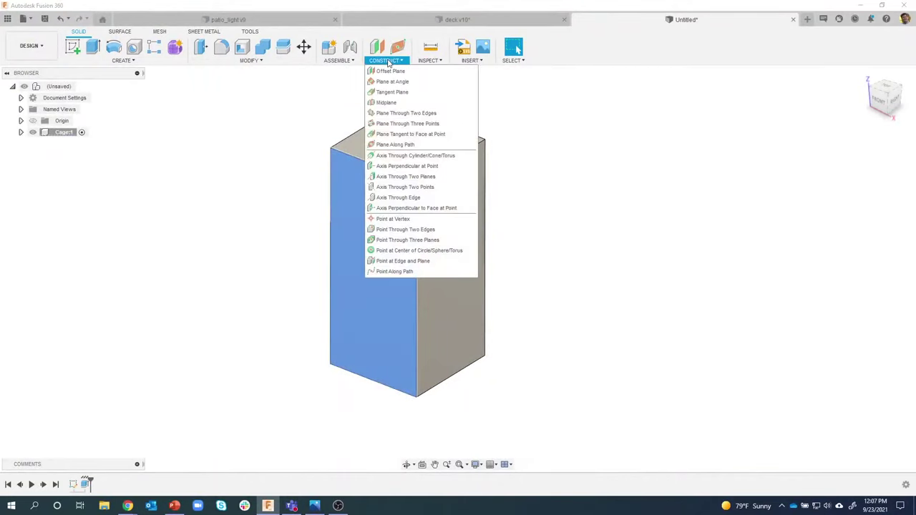
pyautogui.click(399, 71)
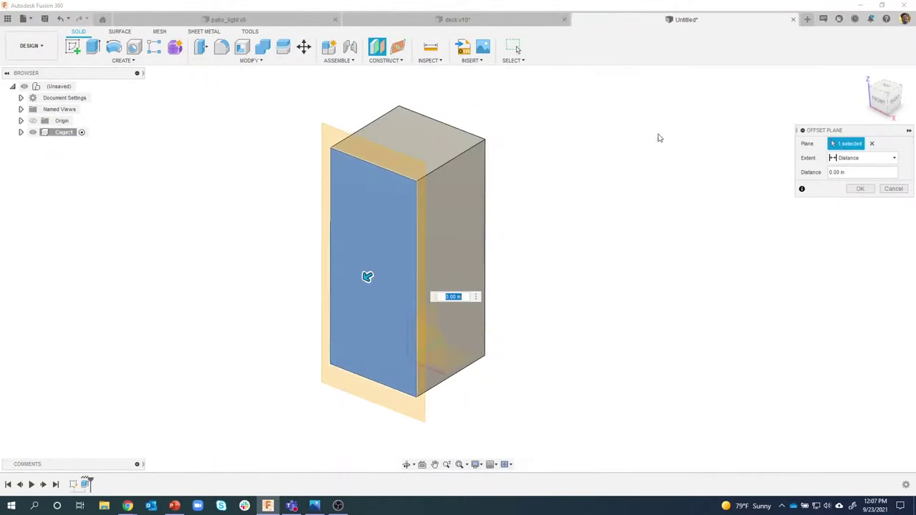
pyautogui.click(872, 143)
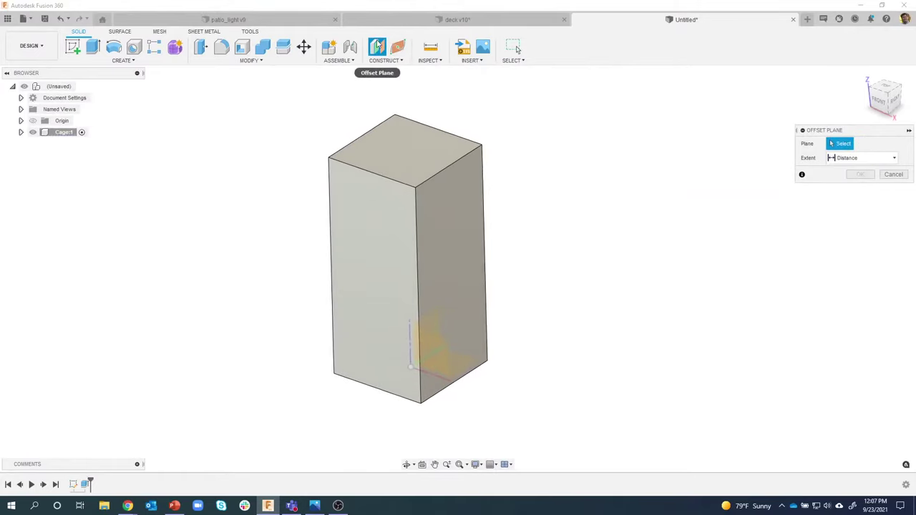
pyautogui.click(395, 153)
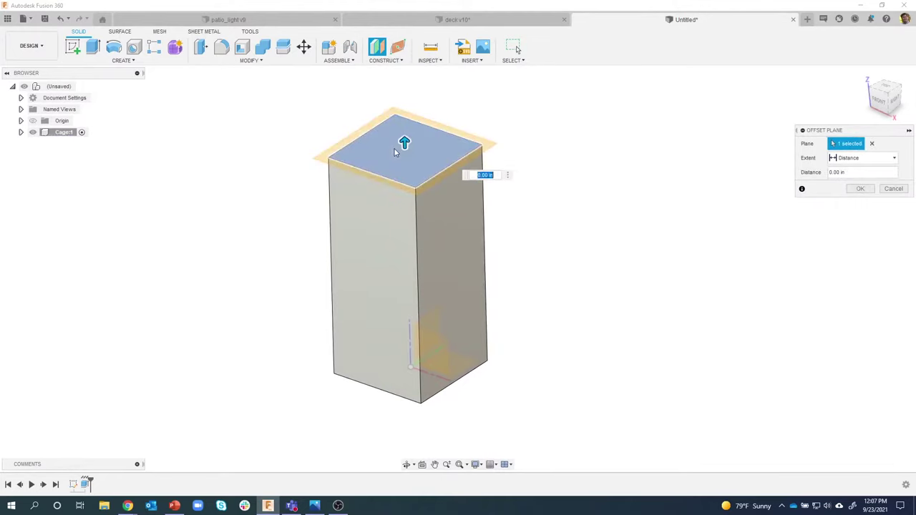
pyautogui.moveTo(406, 146); pyautogui.dragTo(417, 164)
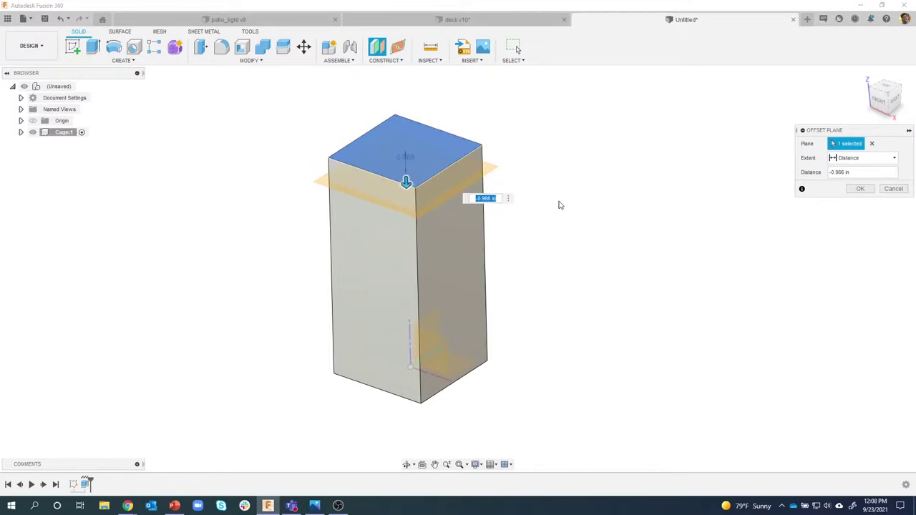
pyautogui.press('BackSpace')
pyautogui.write('-1.35')
pyautogui.press('Return')
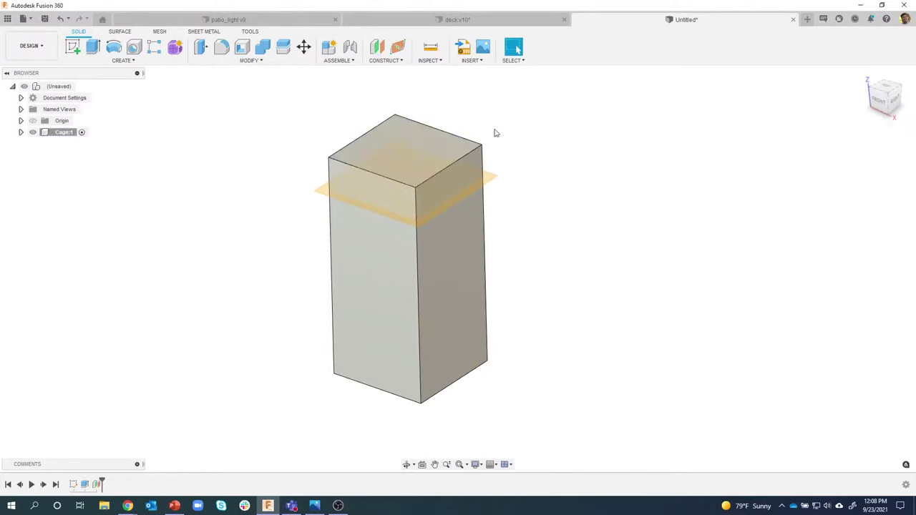
# Step: Create a second construction plane offset -1.35 in from the block's bottom face
pyautogui.click(377, 46)
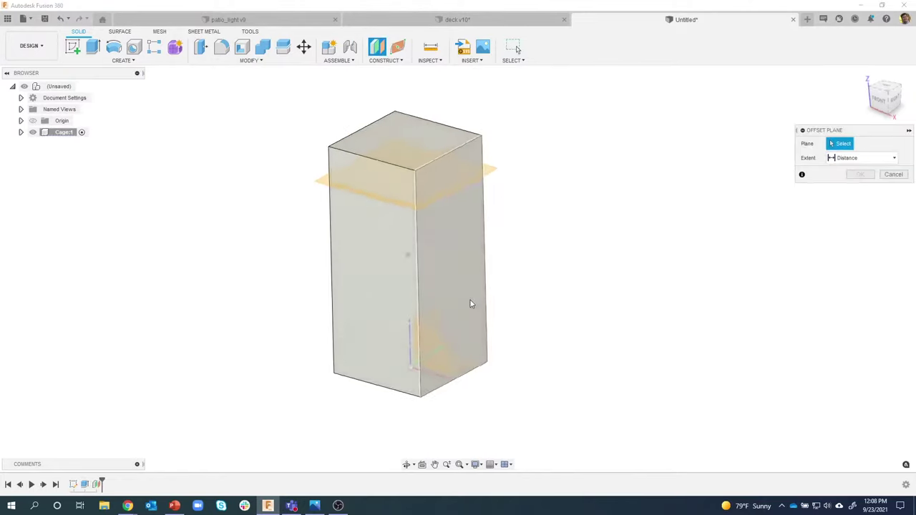
pyautogui.keyDown('shift'); pyautogui.moveTo(417, 430); pyautogui.dragTo(418, 374, button='middle'); pyautogui.keyUp('shift')
pyautogui.click(392, 376)
pyautogui.keyDown('shift'); pyautogui.moveTo(538, 337); pyautogui.dragTo(539, 384, button='middle'); pyautogui.keyUp('shift')
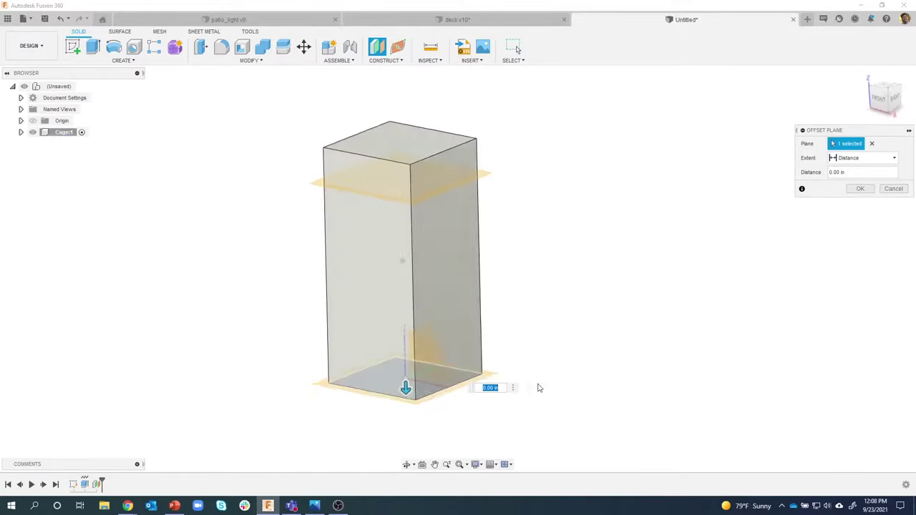
pyautogui.press('BackSpace')
pyautogui.write('-1.35')
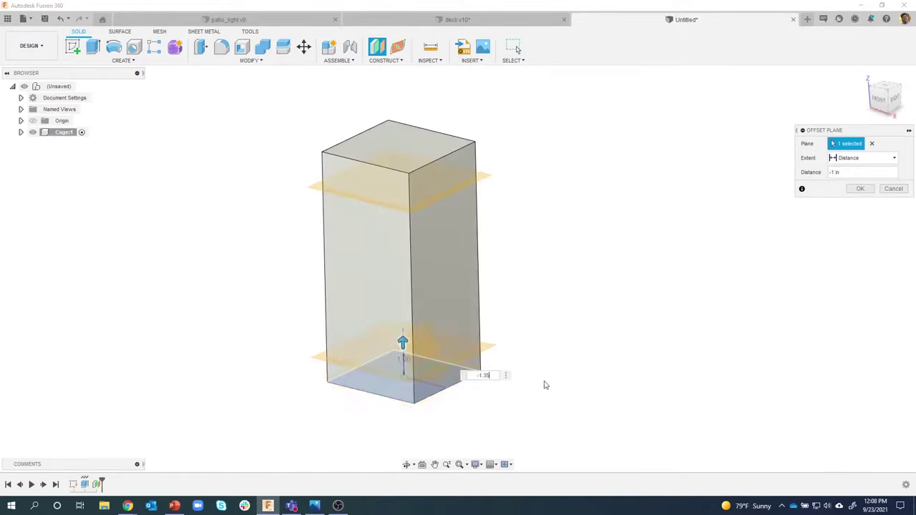
pyautogui.press('Return')
# Step: Show the design's top-level origin and expand the Cage component's contents, briefly hiding and reshowing its bodies
pyautogui.keyDown('shift'); pyautogui.moveTo(544, 383); pyautogui.dragTo(317, 154, button='middle'); pyautogui.keyUp('shift')
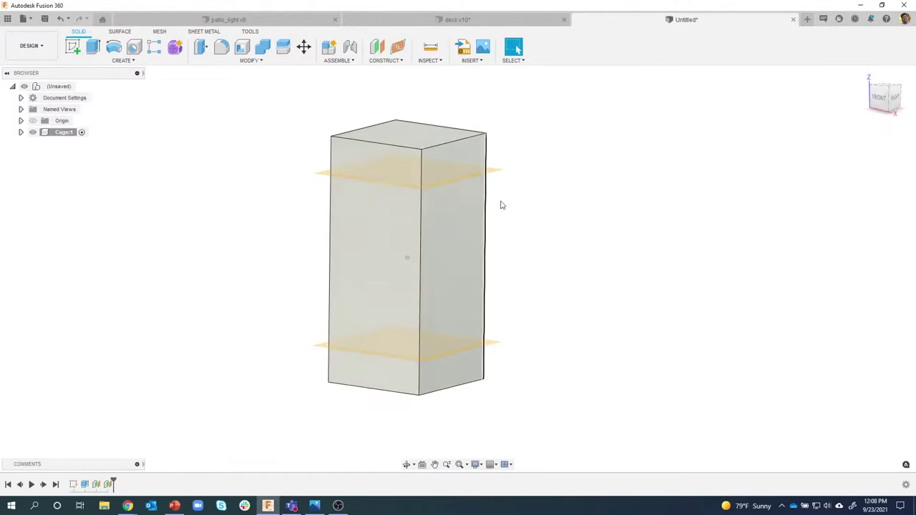
pyautogui.keyDown('shift'); pyautogui.moveTo(524, 180); pyautogui.dragTo(498, 143, button='middle'); pyautogui.keyUp('shift')
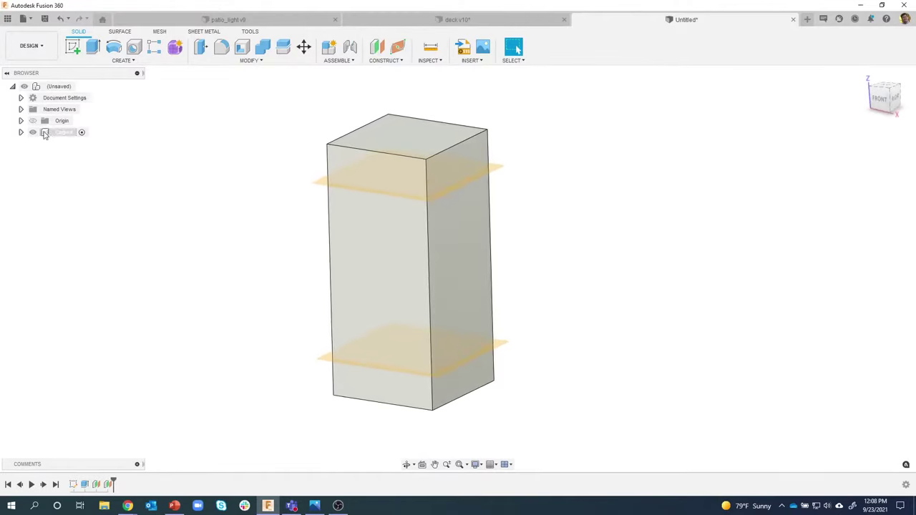
pyautogui.click(32, 121)
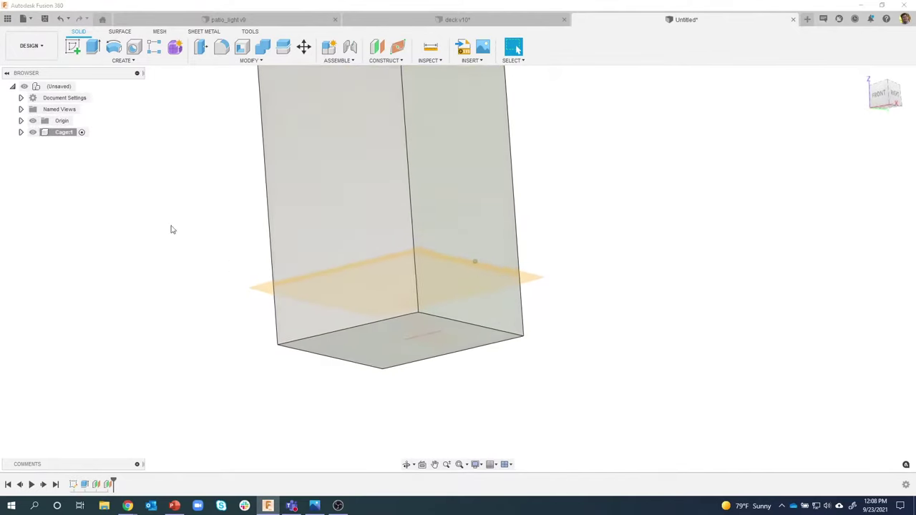
pyautogui.click(20, 133)
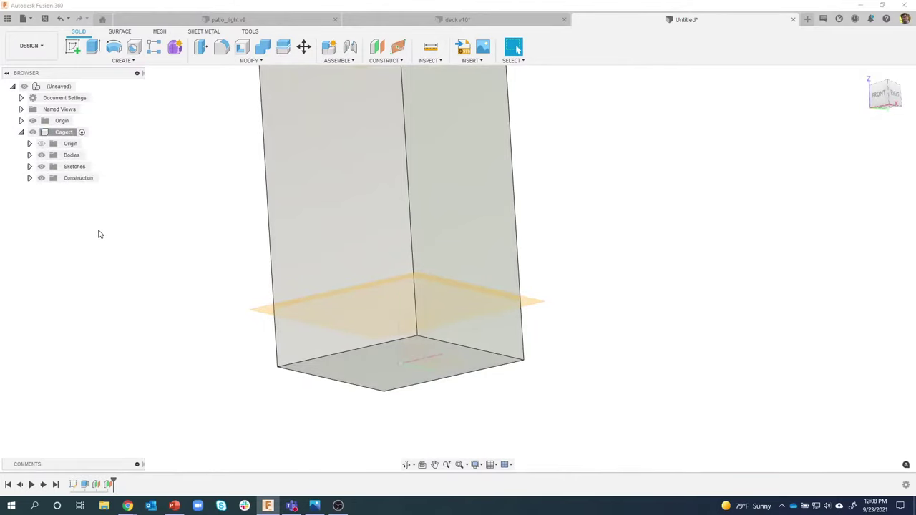
pyautogui.click(42, 156)
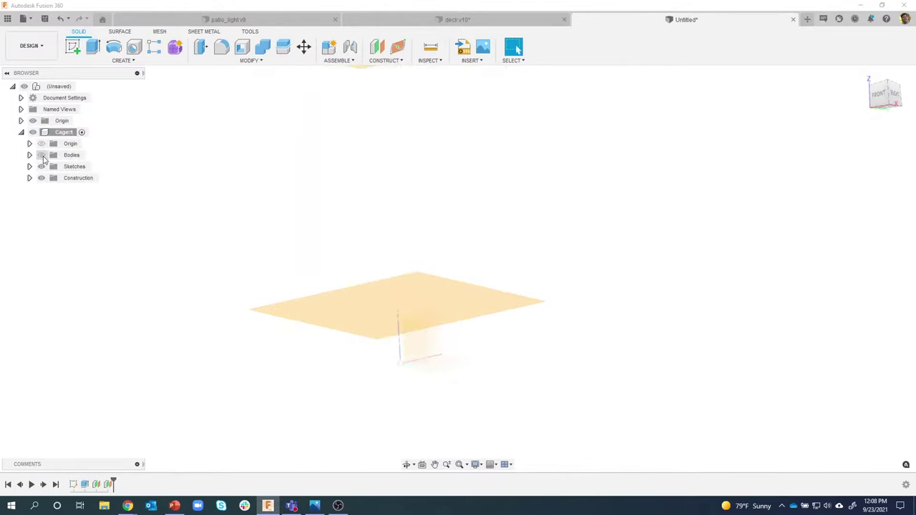
pyautogui.click(42, 155)
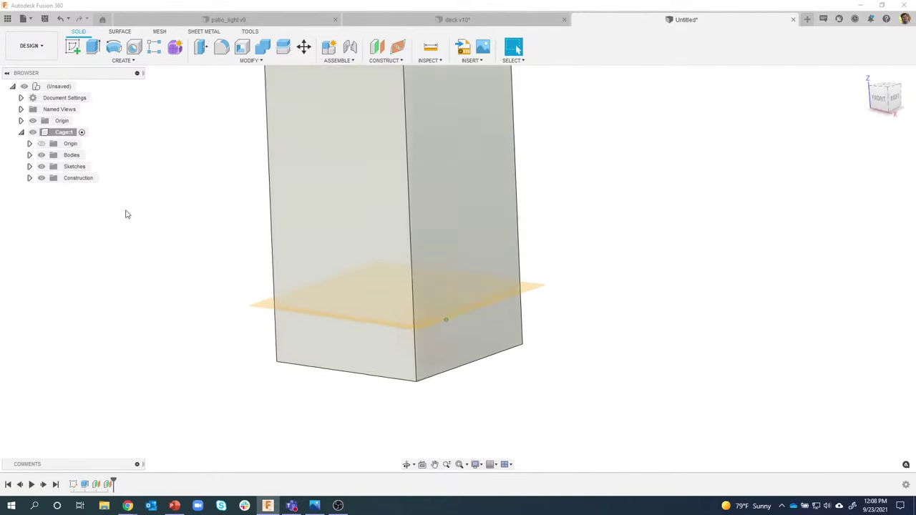
pyautogui.scroll(-3, 153, 238)
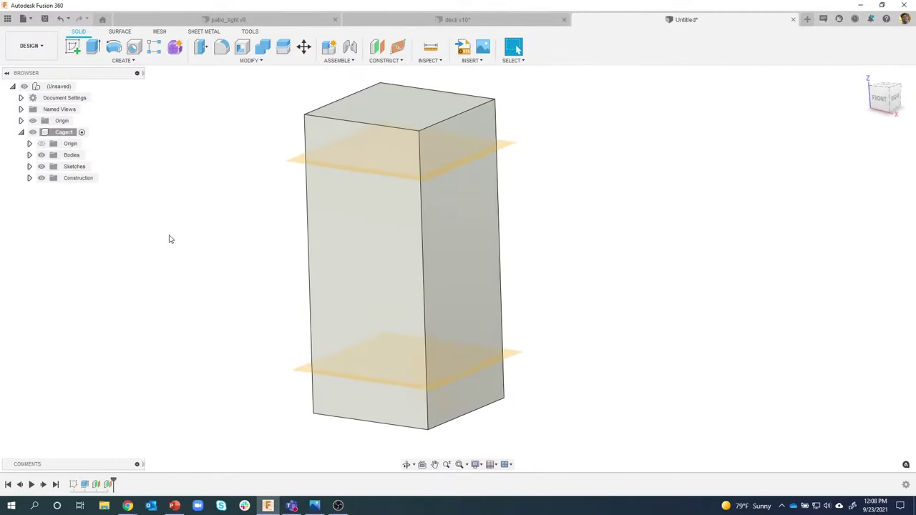
# Step: Create a vertical construction plane offset 0.6 in from the Cage component's YZ origin plane, picked through the block
pyautogui.click(380, 53)
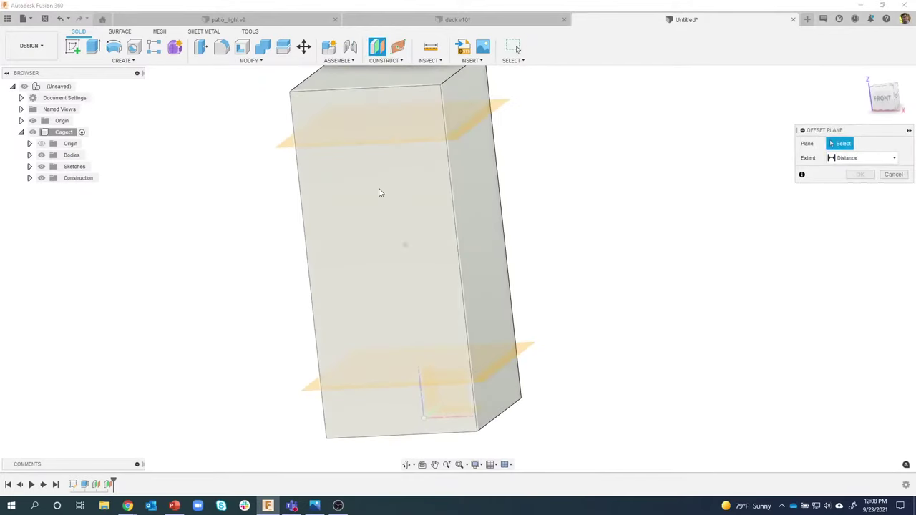
pyautogui.keyDown('shift'); pyautogui.moveTo(427, 233); pyautogui.dragTo(423, 344, button='middle'); pyautogui.keyUp('shift')
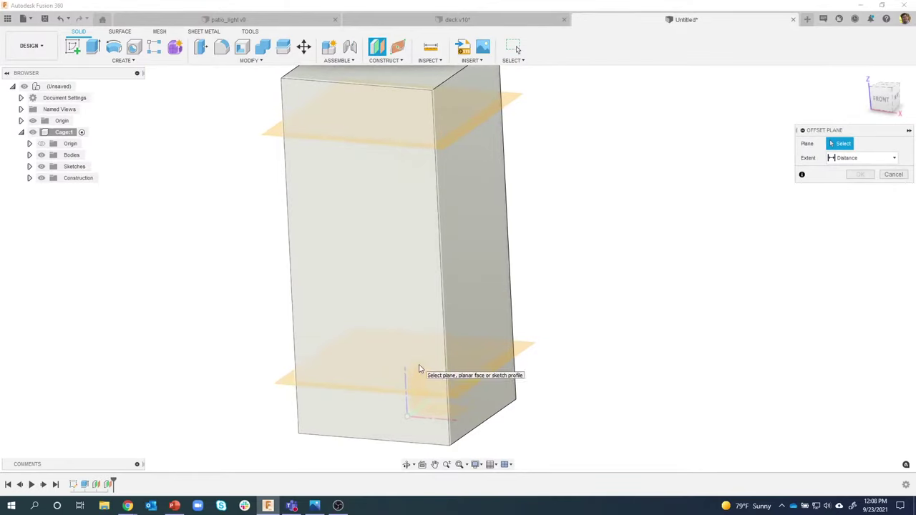
pyautogui.click(422, 370)
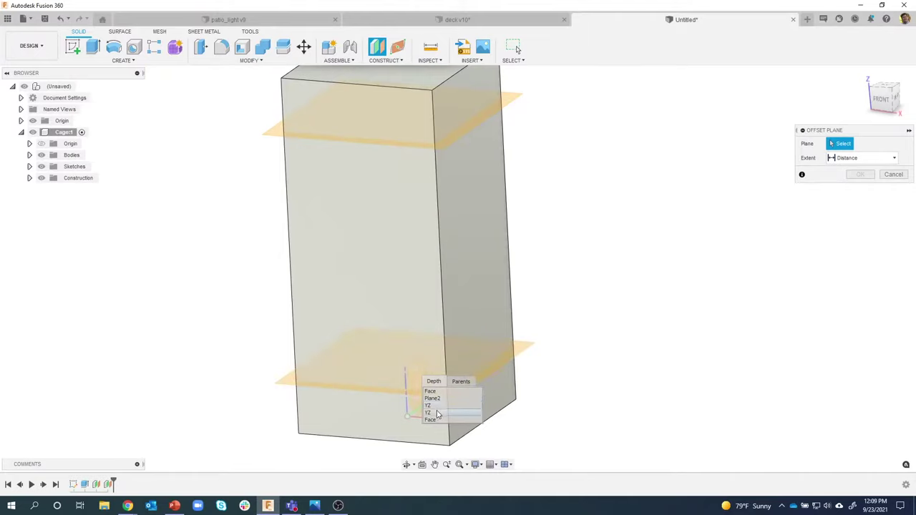
pyautogui.click(437, 414)
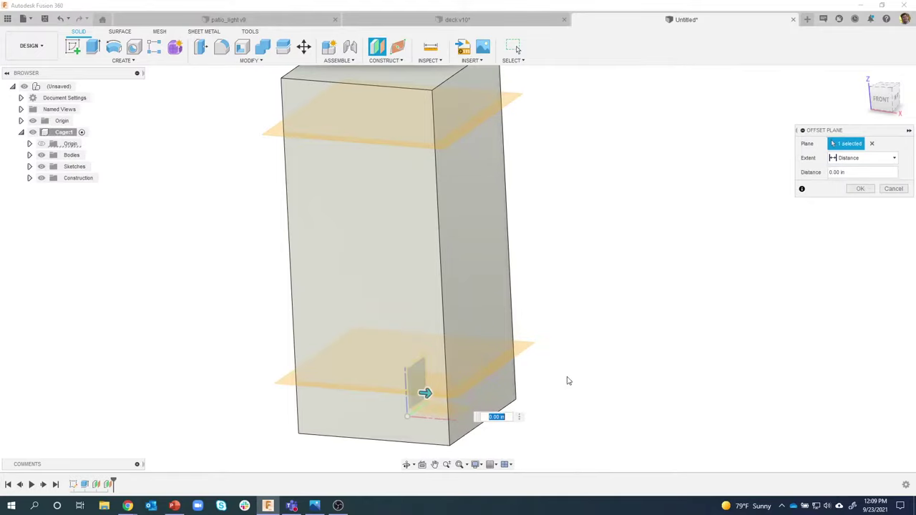
pyautogui.keyDown('shift'); pyautogui.moveTo(568, 380); pyautogui.dragTo(549, 288, button='middle'); pyautogui.keyUp('shift')
pyautogui.keyDown('shift'); pyautogui.moveTo(274, 256); pyautogui.dragTo(520, 348, button='middle'); pyautogui.keyUp('shift')
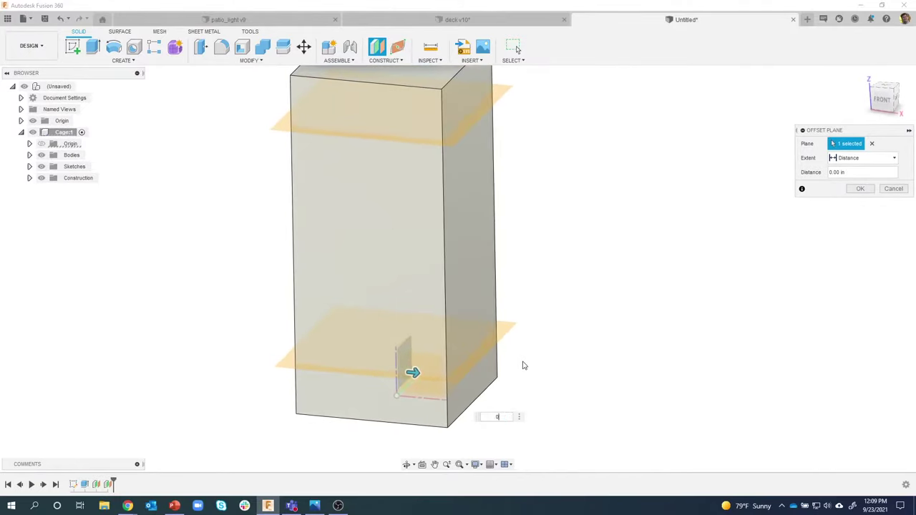
pyautogui.write('0')
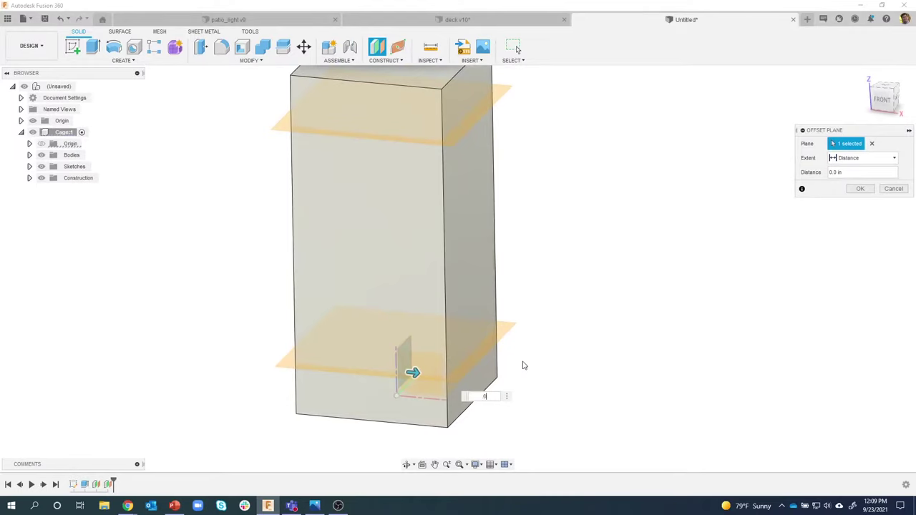
pyautogui.write('.6')
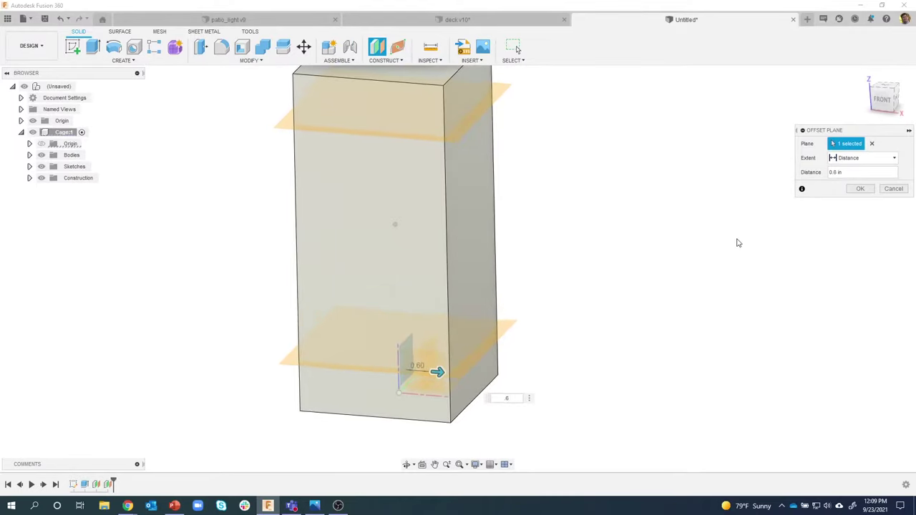
pyautogui.click(860, 189)
pyautogui.keyDown('shift'); pyautogui.moveTo(551, 323); pyautogui.dragTo(406, 340, button='middle'); pyautogui.keyUp('shift')
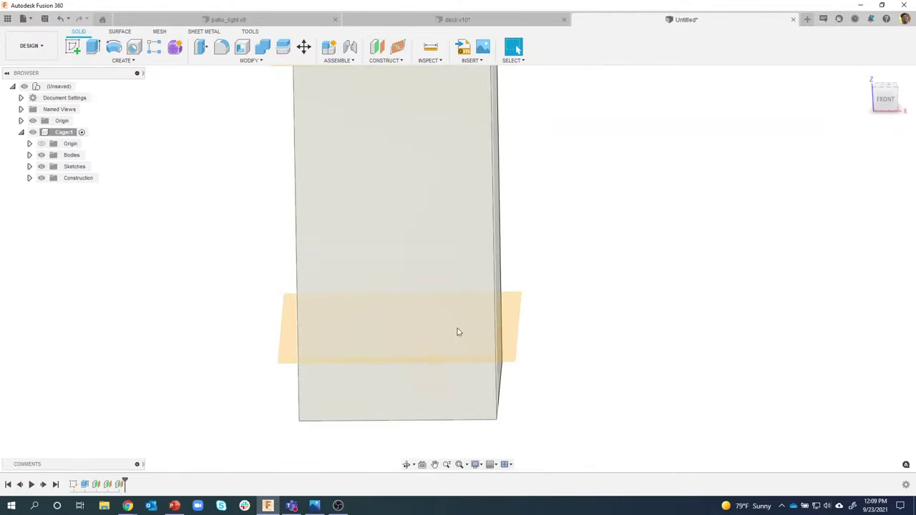
# Step: Create another vertical construction plane offset from the YZ origin plane in the negative direction, opposite the previous one
pyautogui.moveTo(638, 421); pyautogui.dragTo(655, 226, button='right')
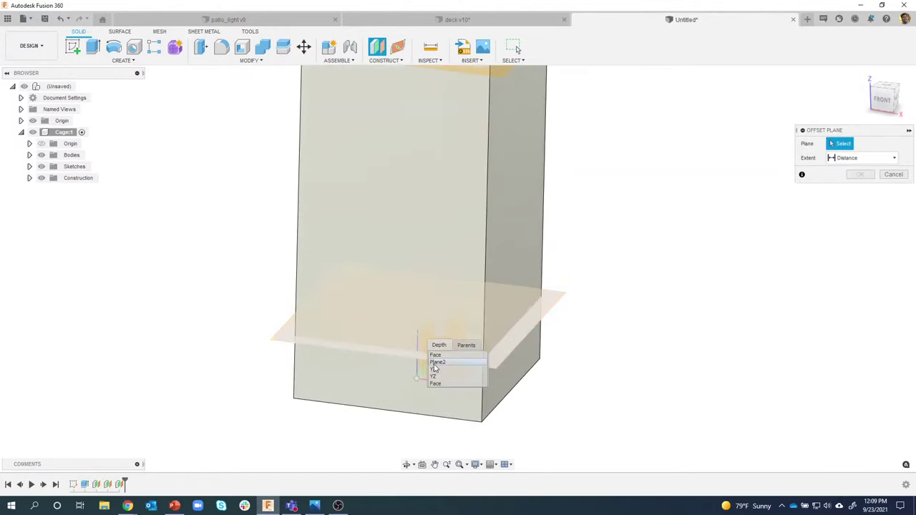
pyautogui.click(434, 371)
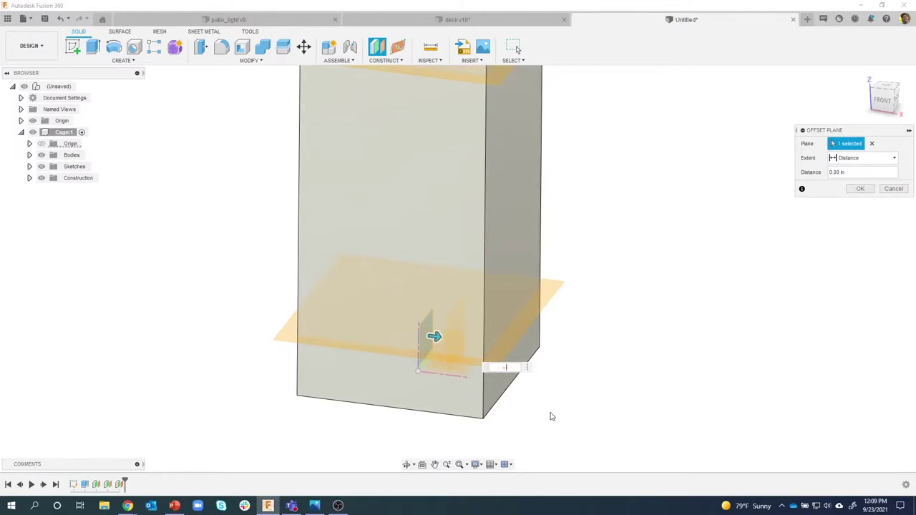
pyautogui.write('-4')
pyautogui.press('Return')
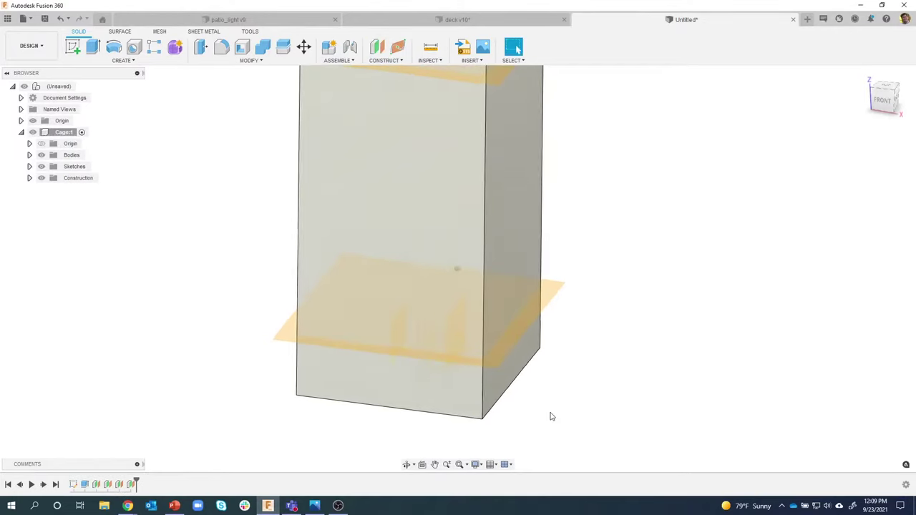
# Step: Hide the Cage's bodies and enlarge the vertical offset plane on the positive X side by its corner, extending it far above the lower horizontal plane
pyautogui.keyDown('shift'); pyautogui.moveTo(549, 415); pyautogui.dragTo(270, 239, button='middle'); pyautogui.keyUp('shift')
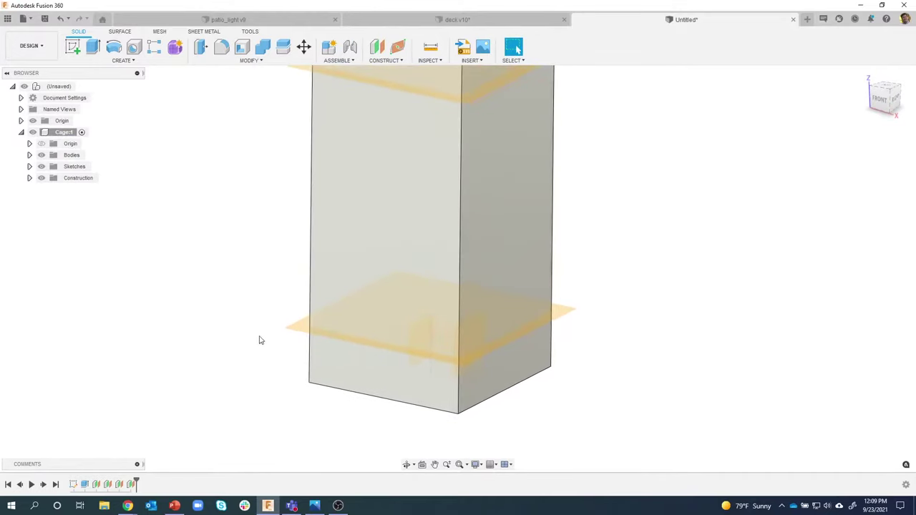
pyautogui.keyDown('shift'); pyautogui.moveTo(284, 323); pyautogui.dragTo(272, 341, button='middle'); pyautogui.keyUp('shift')
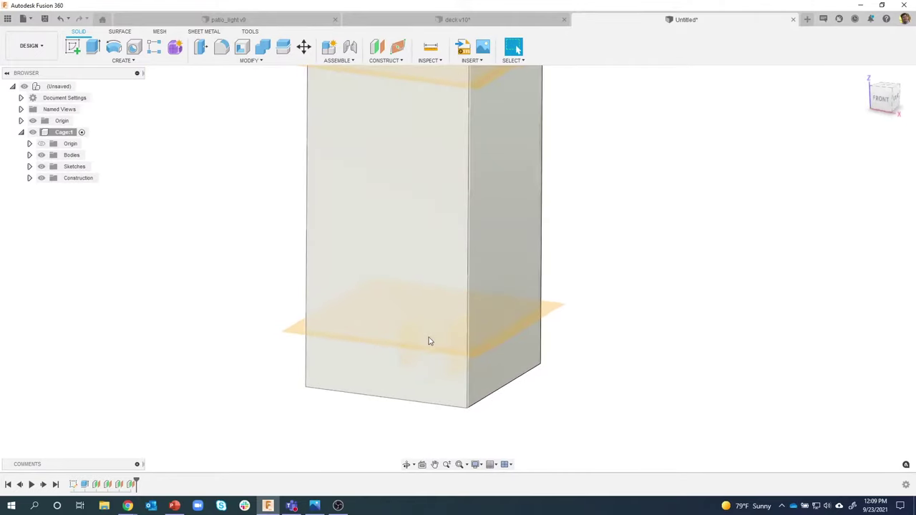
pyautogui.keyDown('shift'); pyautogui.moveTo(433, 353); pyautogui.dragTo(258, 282, button='middle'); pyautogui.keyUp('shift')
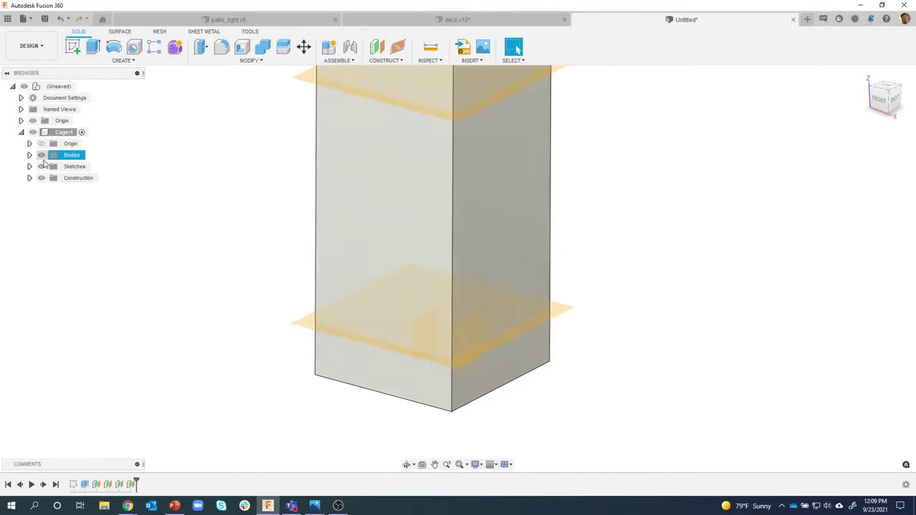
pyautogui.click(40, 155)
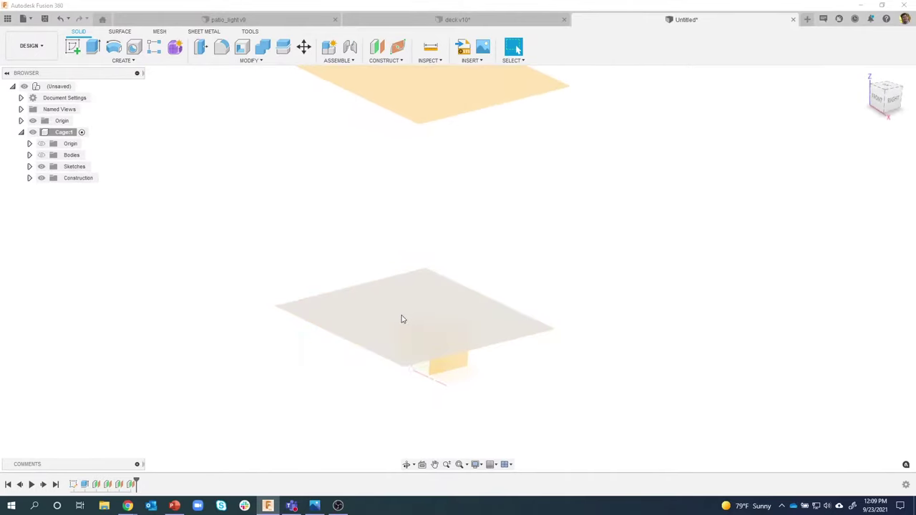
pyautogui.keyDown('shift'); pyautogui.moveTo(401, 328); pyautogui.dragTo(469, 331, button='middle'); pyautogui.keyUp('shift')
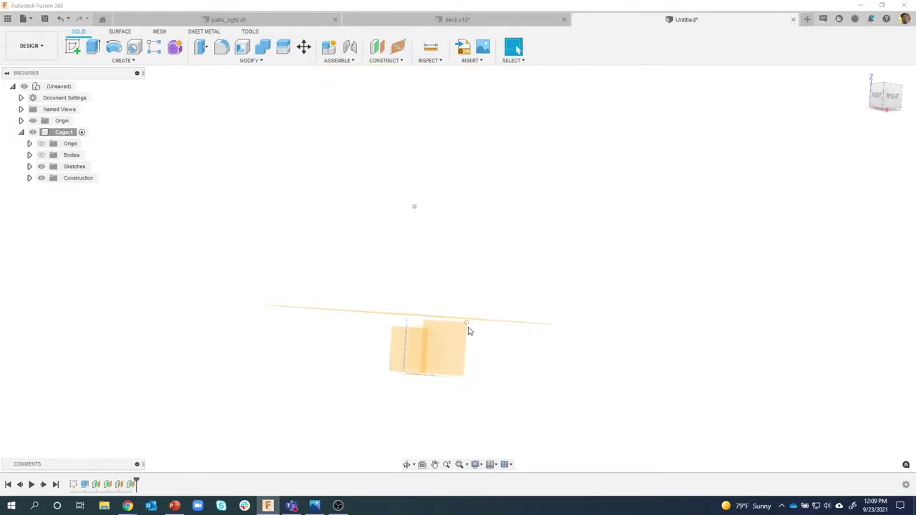
pyautogui.moveTo(468, 325); pyautogui.dragTo(549, 107)
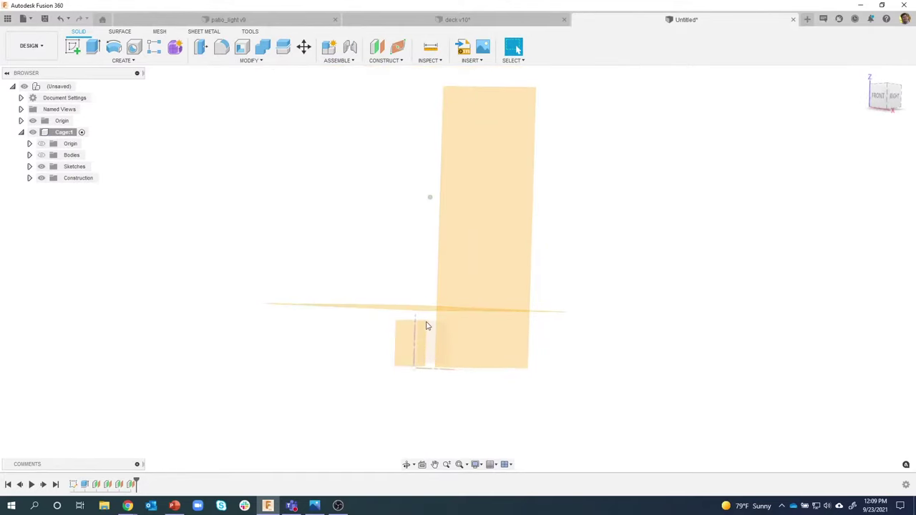
# Step: Show the Cage's bodies again and enlarge the vertical offset planes so they reach past the block's sides
pyautogui.keyDown('shift'); pyautogui.moveTo(427, 325); pyautogui.dragTo(438, 172, button='middle'); pyautogui.keyUp('shift')
pyautogui.click(40, 155)
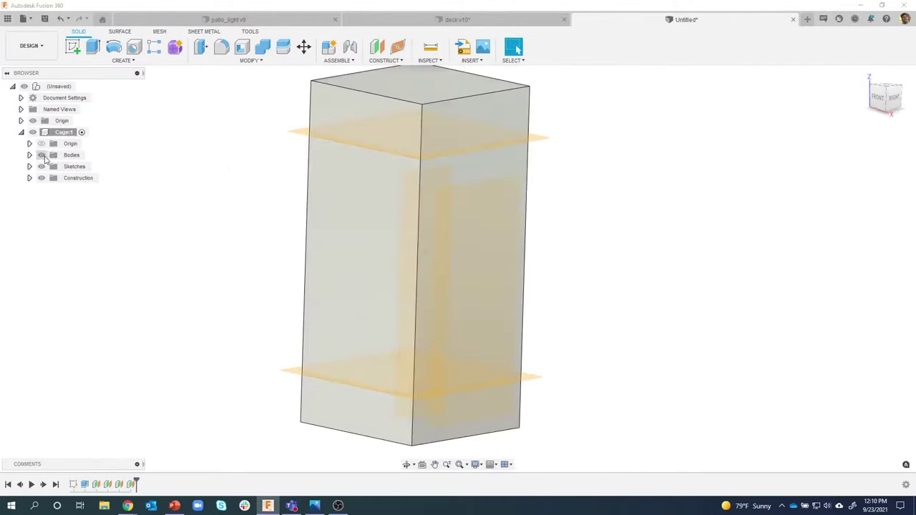
pyautogui.keyDown('shift'); pyautogui.moveTo(208, 166); pyautogui.dragTo(143, 176, button='middle'); pyautogui.keyUp('shift')
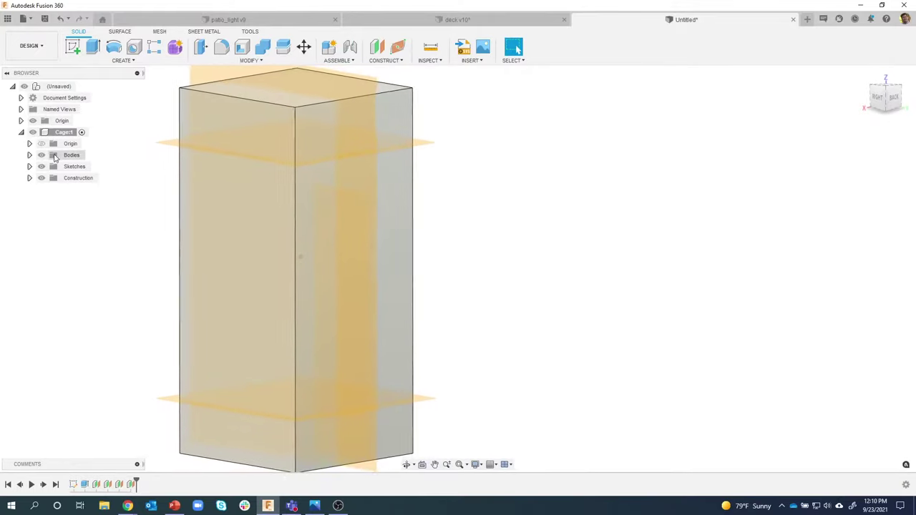
pyautogui.click(44, 157)
pyautogui.click(41, 155)
pyautogui.moveTo(257, 213)
pyautogui.keyDown('shift'); pyautogui.mouseDown(button='middle')
pyautogui.moveTo(401, 208)
pyautogui.moveTo(352, 227)
pyautogui.moveTo(410, 148)
pyautogui.moveTo(160, 148)
pyautogui.moveTo(50, 172)
pyautogui.mouseUp(button='middle'); pyautogui.keyUp('shift')
pyautogui.click(42, 155)
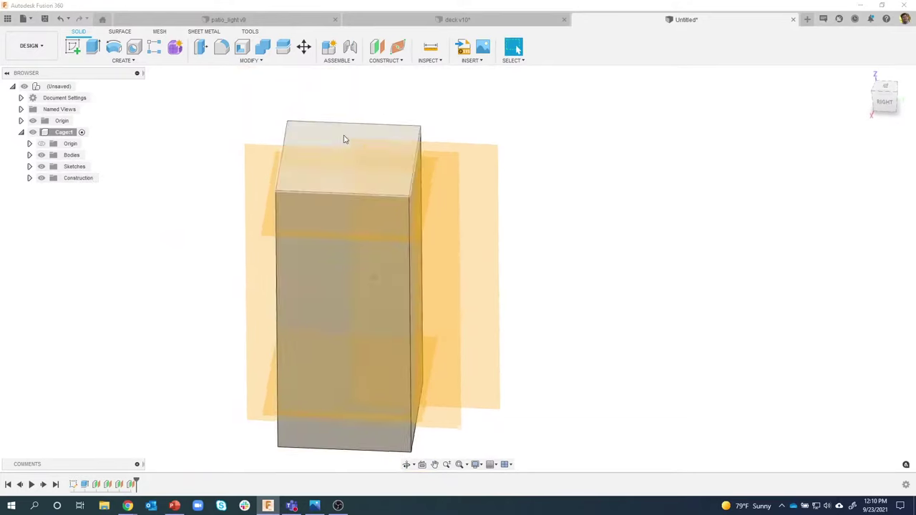
# Step: Adjust the vertical offset planes' edges so both extend above the block's top and just beyond its sides
pyautogui.moveTo(343, 137)
pyautogui.keyDown('shift'); pyautogui.mouseDown(button='middle')
pyautogui.moveTo(419, 148)
pyautogui.moveTo(358, 144)
pyautogui.mouseUp(button='middle'); pyautogui.keyUp('shift')
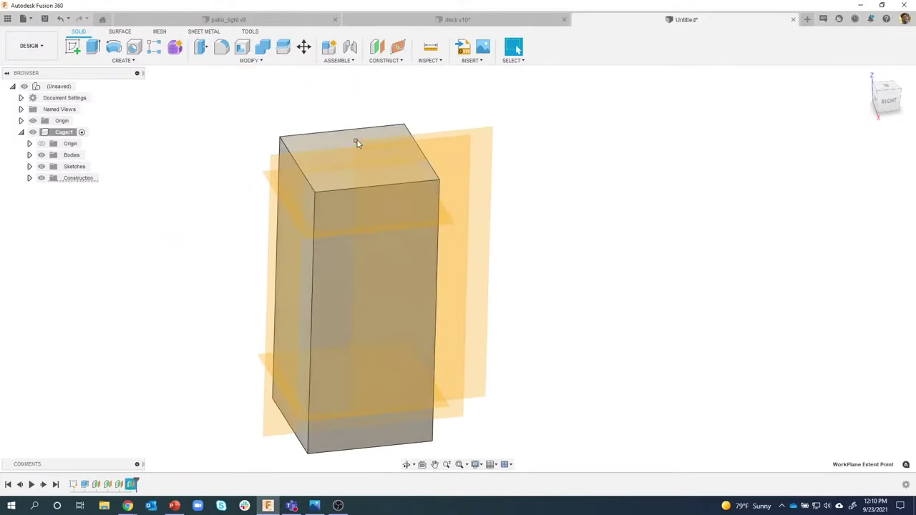
pyautogui.keyDown('shift'); pyautogui.moveTo(334, 138); pyautogui.dragTo(456, 114, button='middle'); pyautogui.keyUp('shift')
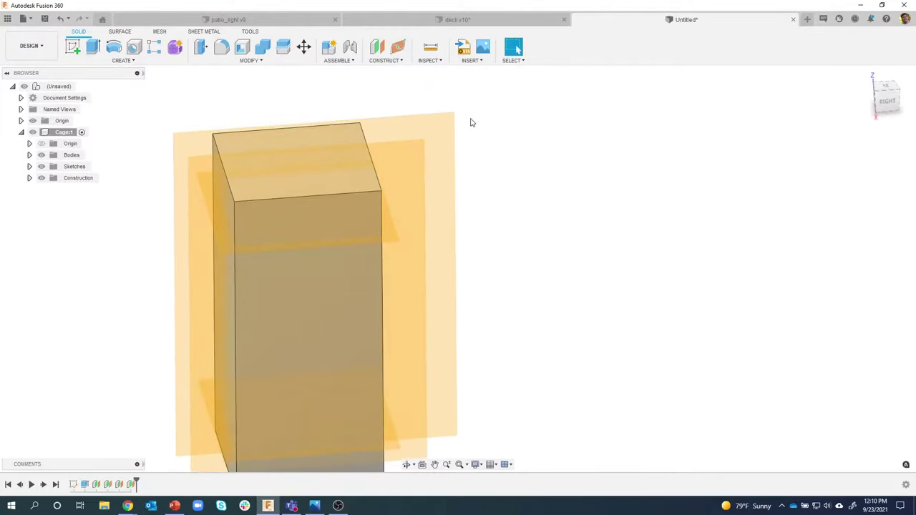
pyautogui.keyDown('shift'); pyautogui.moveTo(471, 122); pyautogui.dragTo(465, 139, button='middle'); pyautogui.keyUp('shift')
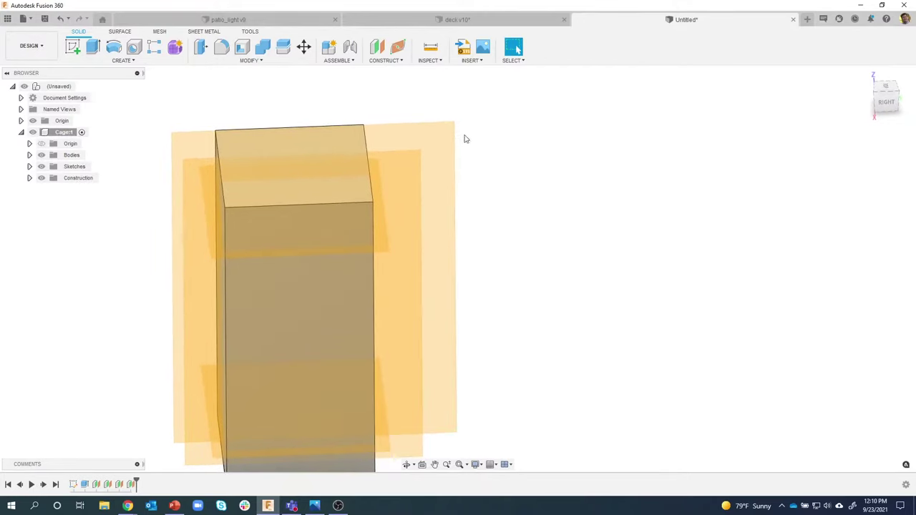
pyautogui.moveTo(456, 138); pyautogui.dragTo(408, 137)
pyautogui.keyDown('shift'); pyautogui.moveTo(408, 137); pyautogui.dragTo(191, 156, button='middle'); pyautogui.keyUp('shift')
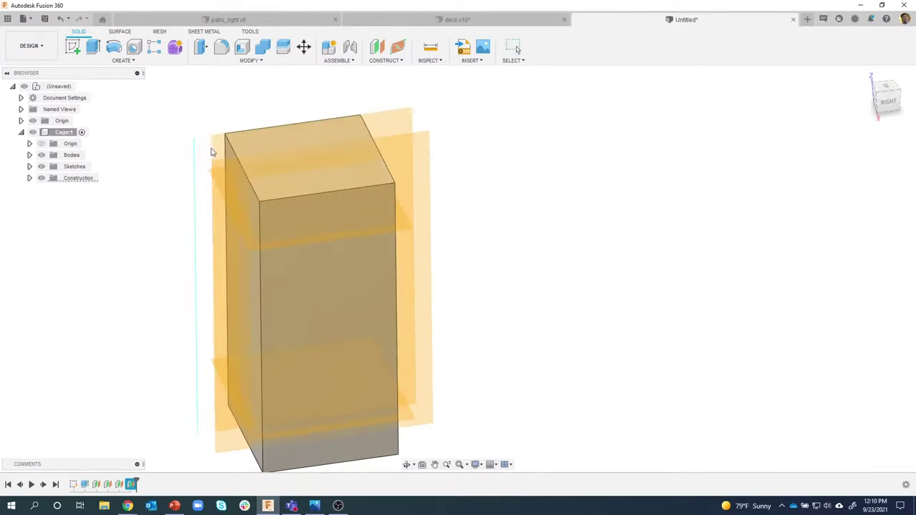
# Step: Extend the lower edges of both vertical offset planes below the bottom face of the block
pyautogui.keyDown('shift'); pyautogui.moveTo(219, 125); pyautogui.dragTo(256, 357, button='middle'); pyautogui.keyUp('shift')
pyautogui.scroll(3, 262, 358)
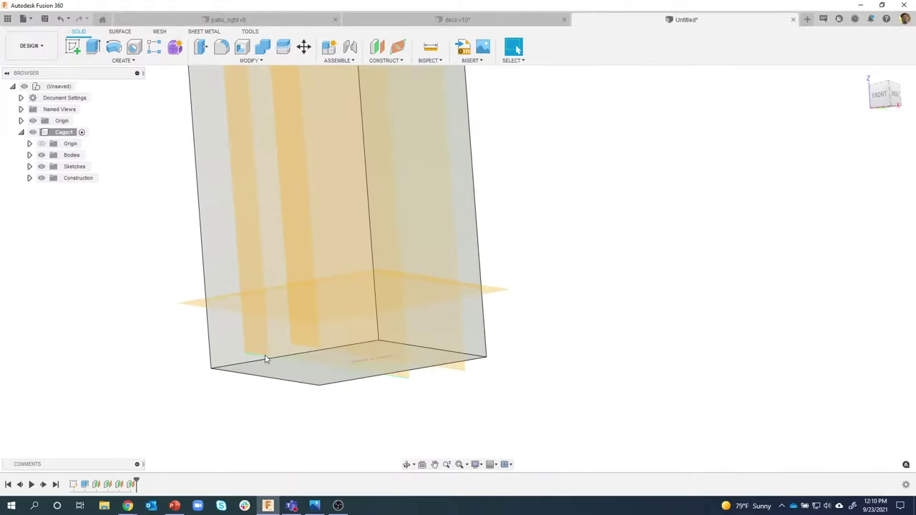
pyautogui.moveTo(256, 362); pyautogui.dragTo(255, 396)
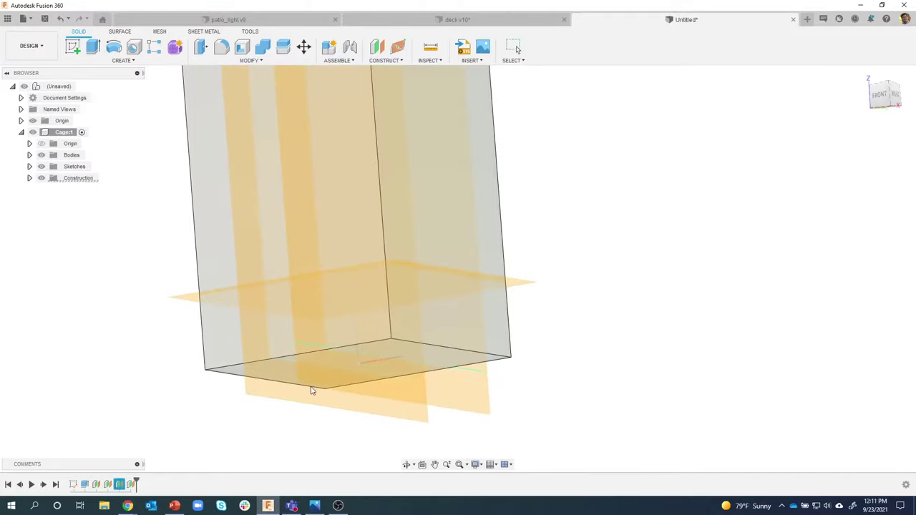
pyautogui.keyDown('shift'); pyautogui.moveTo(311, 389); pyautogui.dragTo(541, 277, button='middle'); pyautogui.keyUp('shift')
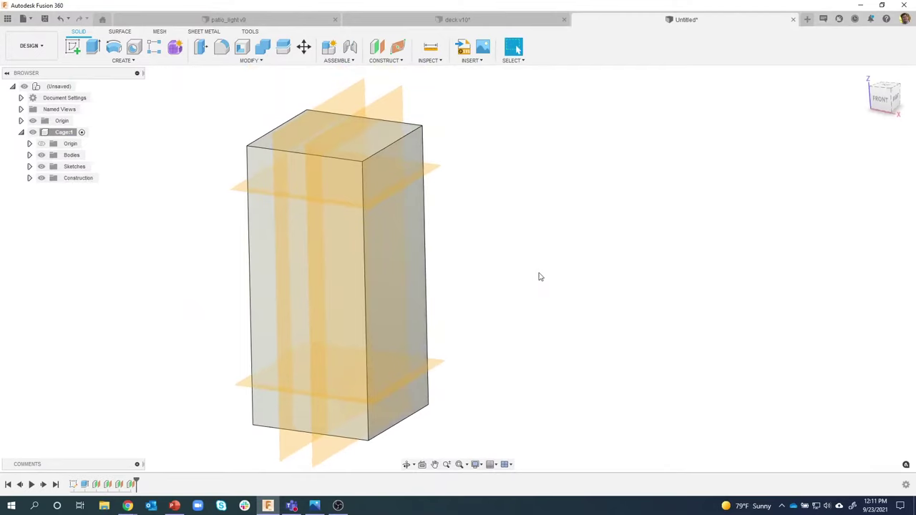
pyautogui.keyDown('shift'); pyautogui.moveTo(525, 270); pyautogui.dragTo(333, 386, button='middle'); pyautogui.keyUp('shift')
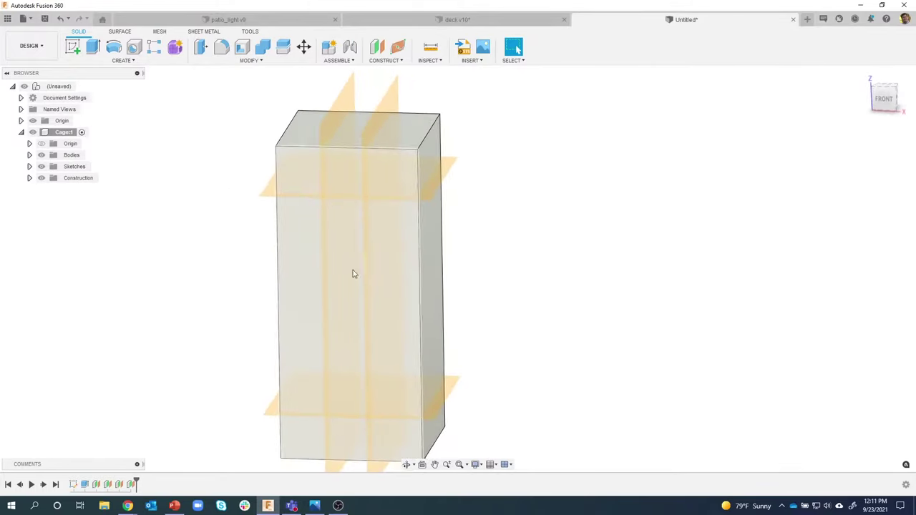
pyautogui.keyDown('shift'); pyautogui.moveTo(353, 274); pyautogui.dragTo(512, 217, button='middle'); pyautogui.keyUp('shift')
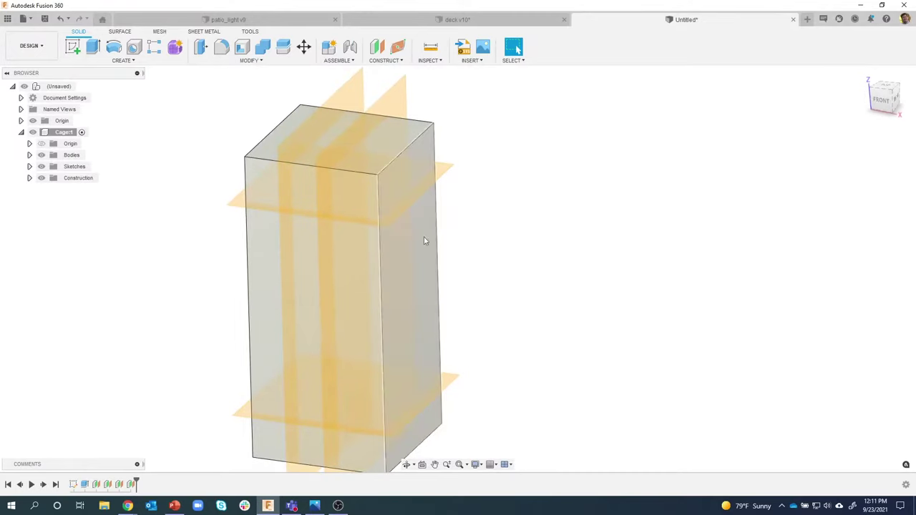
pyautogui.keyDown('shift'); pyautogui.moveTo(519, 243); pyautogui.dragTo(553, 217, button='middle'); pyautogui.keyUp('shift')
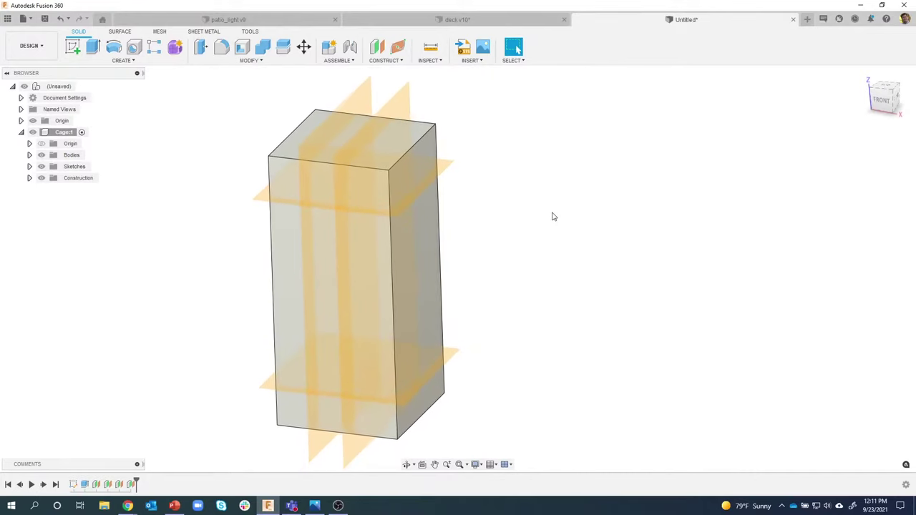
# Step: Set up a Split Face on all six faces of the block with the Cage component's XZ origin plane as a splitting tool
pyautogui.click(249, 60)
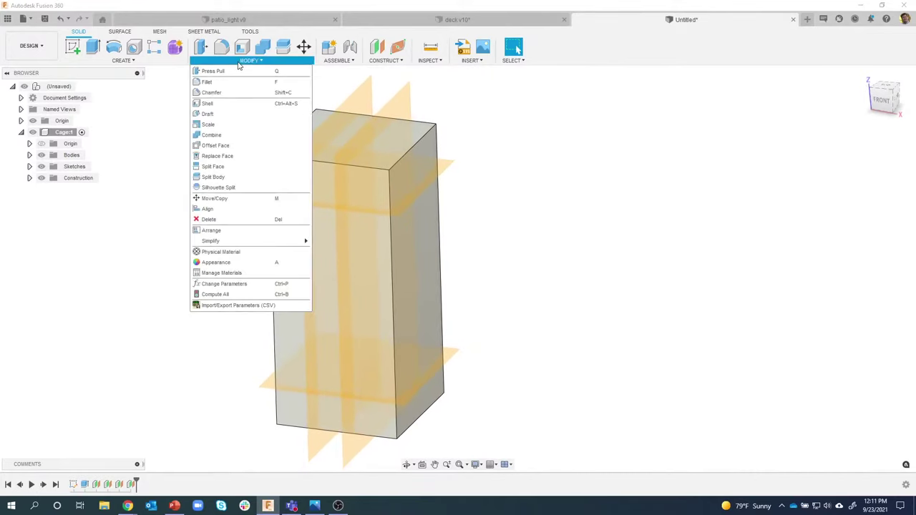
pyautogui.click(235, 168)
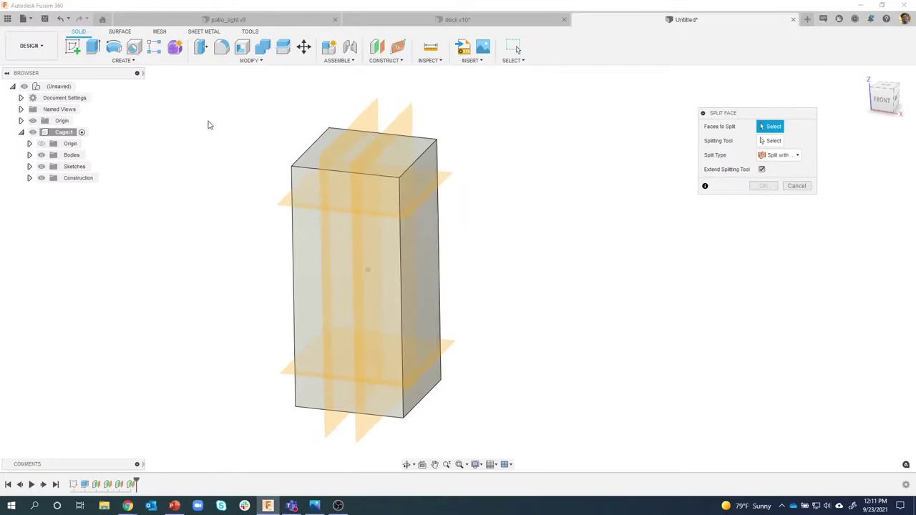
pyautogui.moveTo(217, 109); pyautogui.dragTo(532, 457)
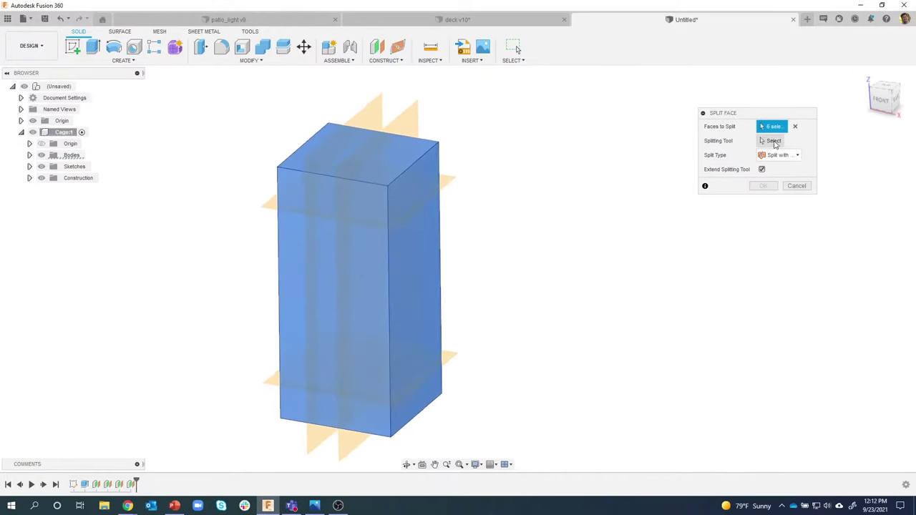
pyautogui.scroll(2, 603, 269)
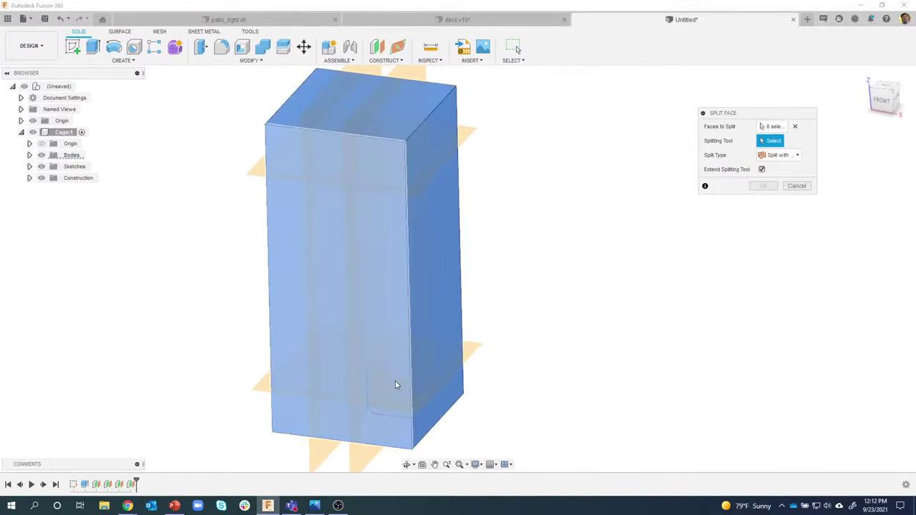
pyautogui.click(395, 385)
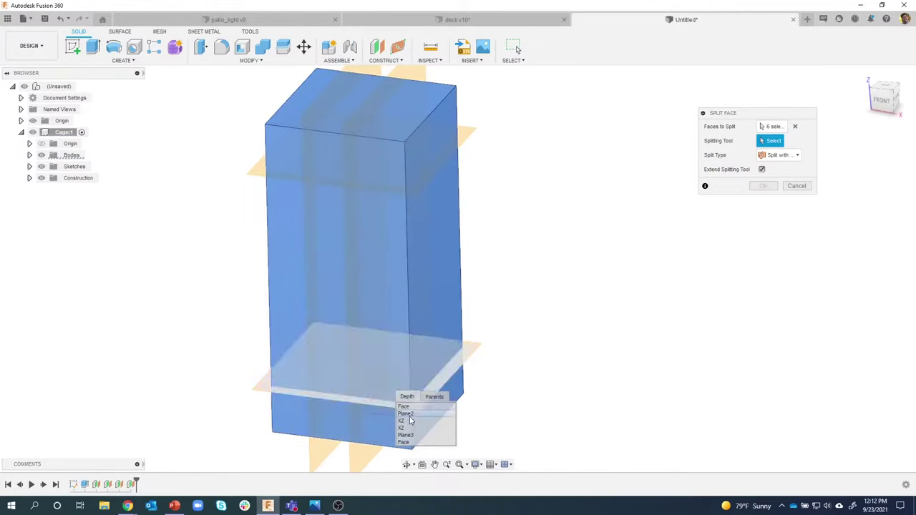
pyautogui.click(409, 424)
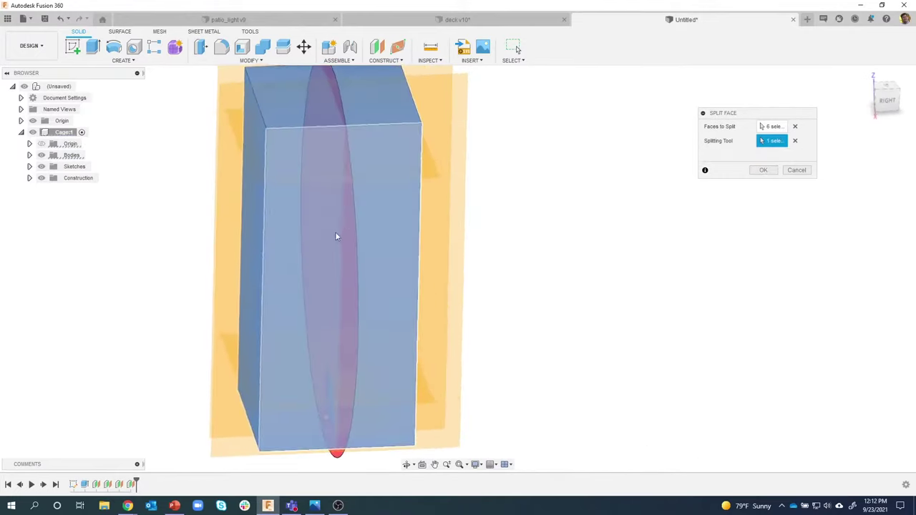
pyautogui.keyDown('shift'); pyautogui.moveTo(330, 174); pyautogui.dragTo(331, 309, button='middle'); pyautogui.keyUp('shift')
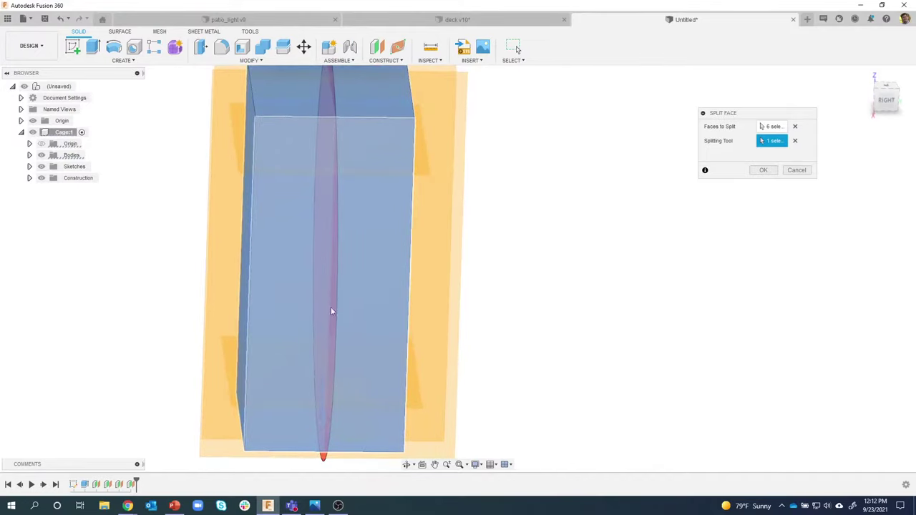
pyautogui.keyDown('shift'); pyautogui.moveTo(368, 396); pyautogui.dragTo(473, 144, button='middle'); pyautogui.keyUp('shift')
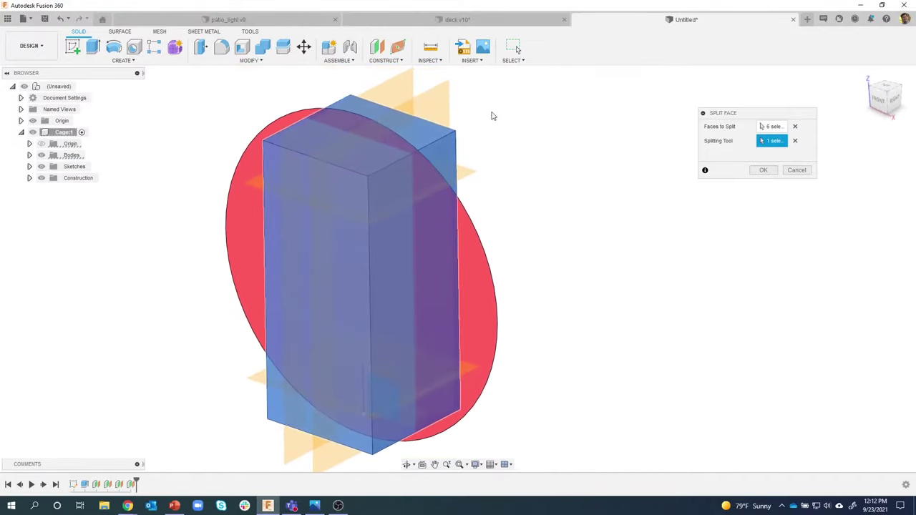
# Step: Add the two vertical offset planes and the upper and lower horizontal planes as splitting tools and complete the face split
pyautogui.click(441, 103)
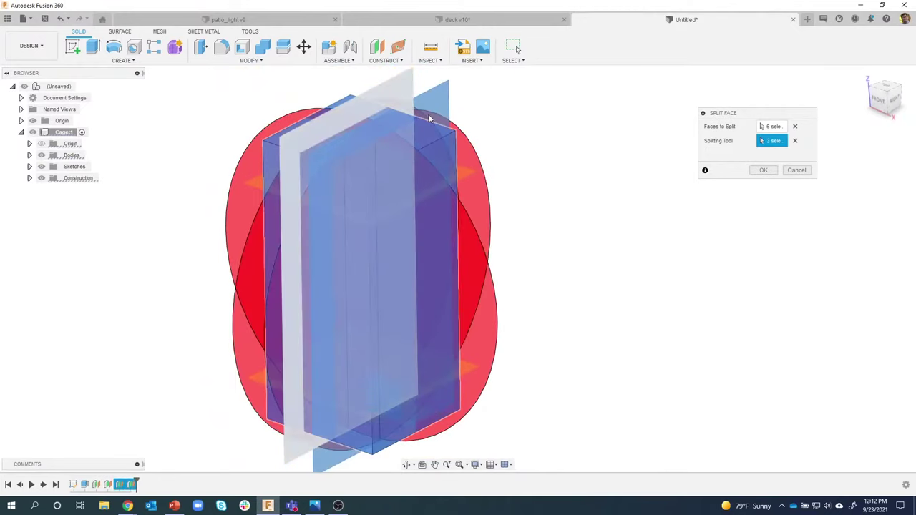
pyautogui.click(469, 175)
pyautogui.click(371, 318)
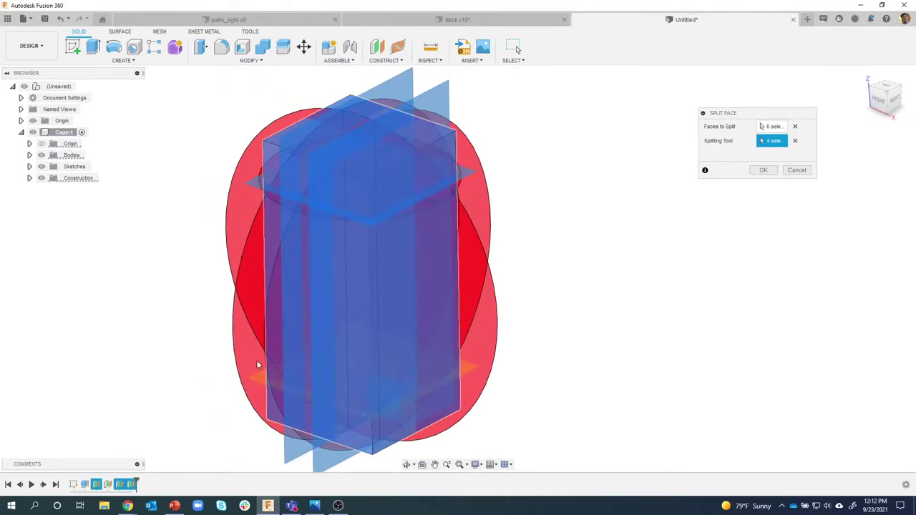
pyautogui.click(252, 377)
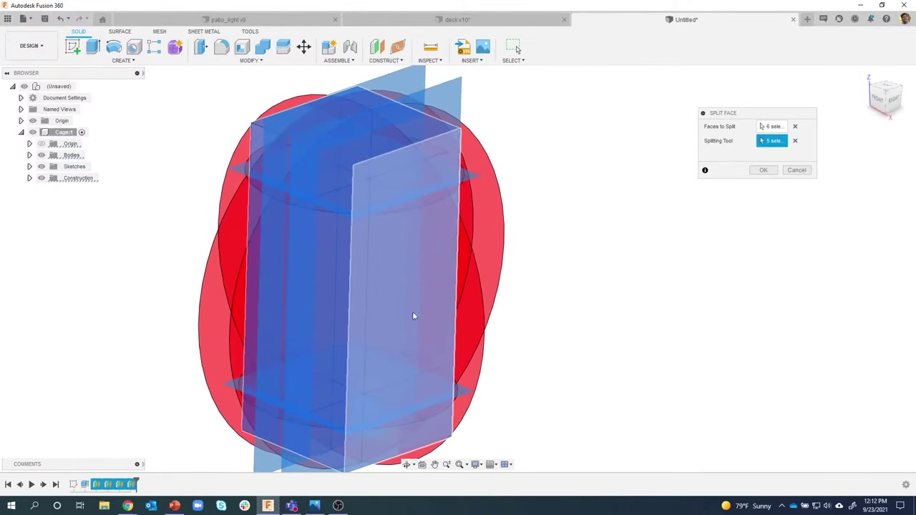
pyautogui.keyDown('shift'); pyautogui.moveTo(399, 280); pyautogui.dragTo(616, 337, button='middle'); pyautogui.keyUp('shift')
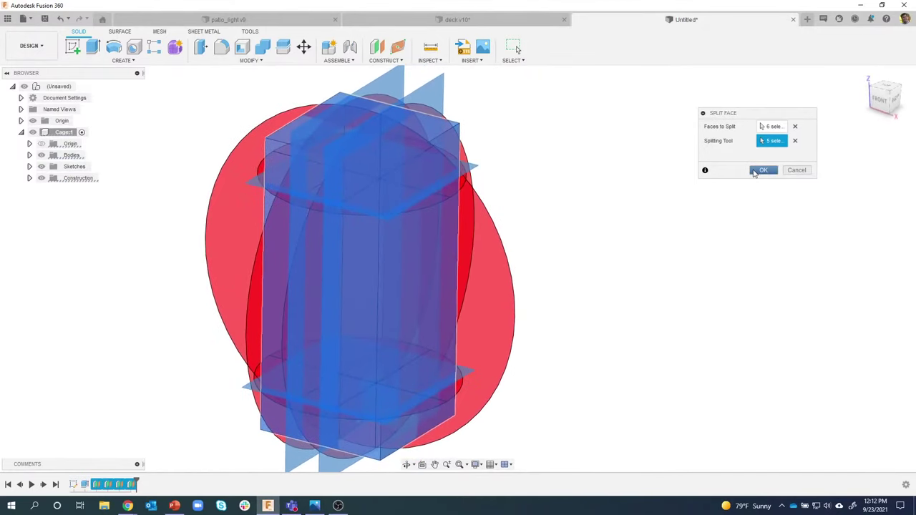
pyautogui.click(762, 171)
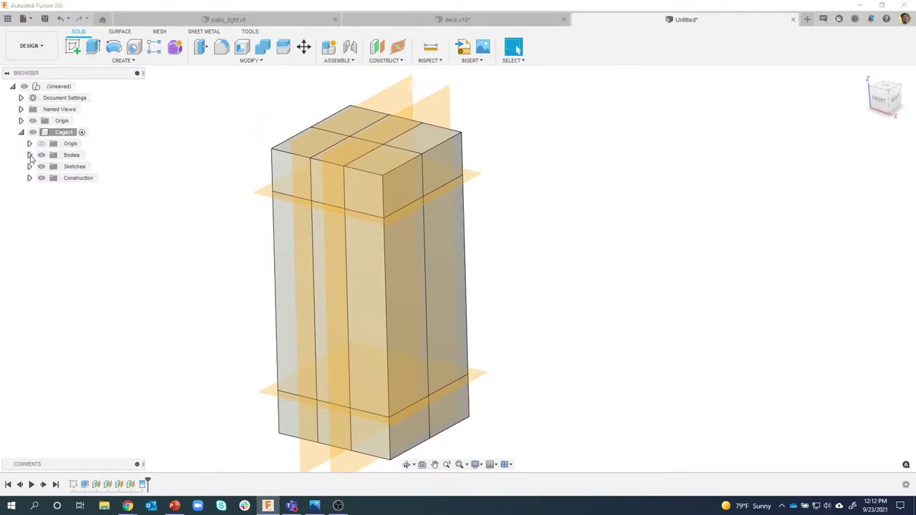
# Step: Expand the Cage's bodies to check Body1, and hide the component's construction planes
pyautogui.click(29, 156)
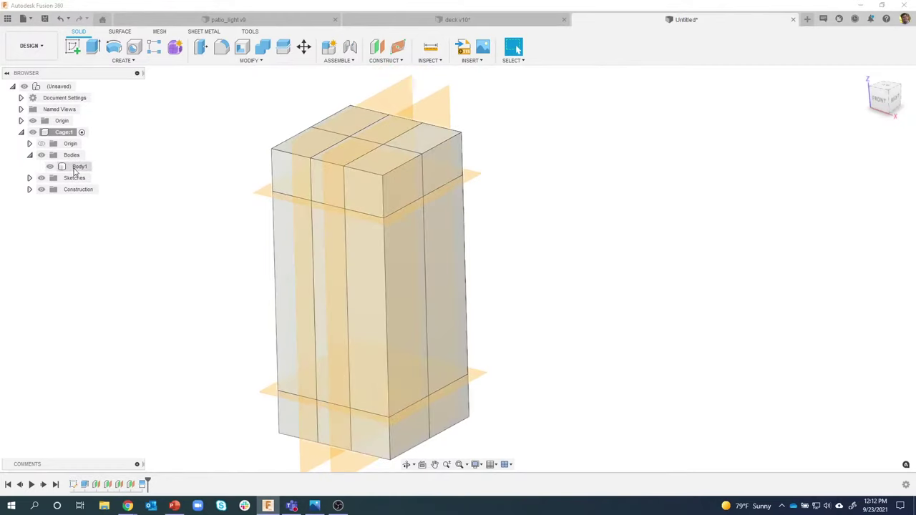
pyautogui.click(76, 167)
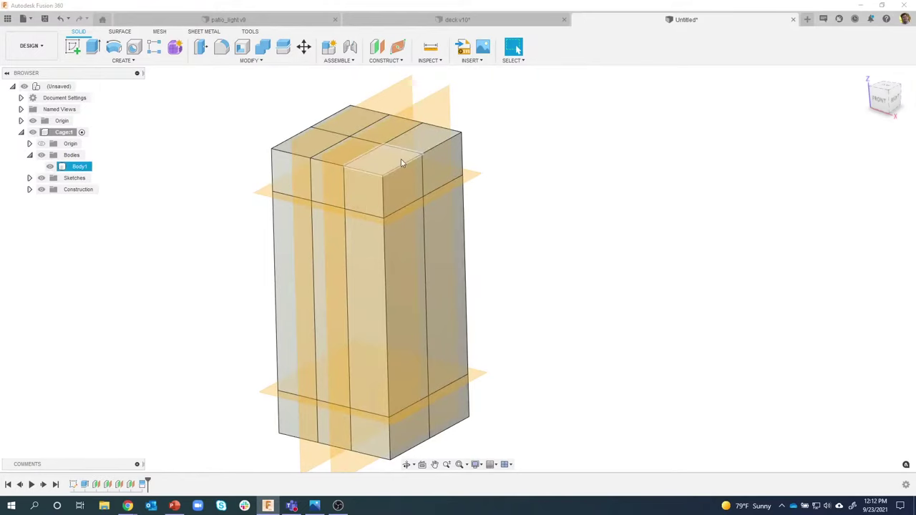
pyautogui.click(200, 261)
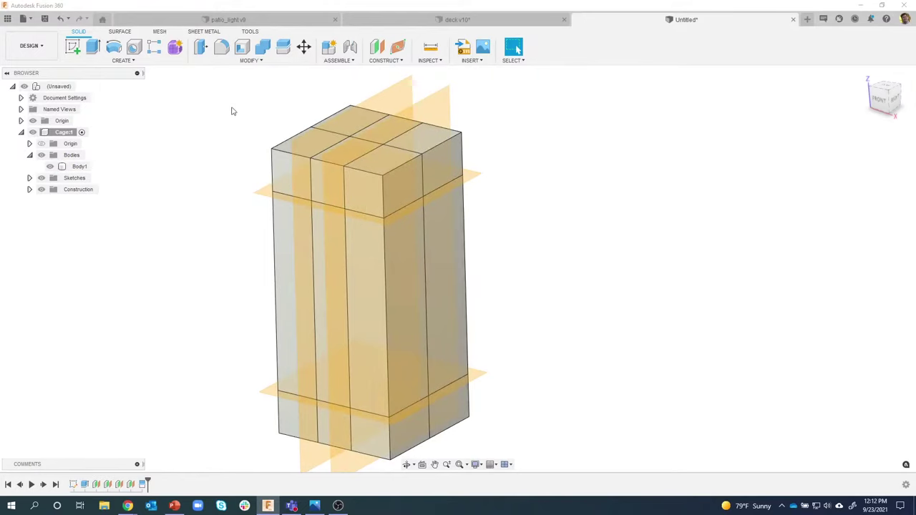
pyautogui.click(251, 62)
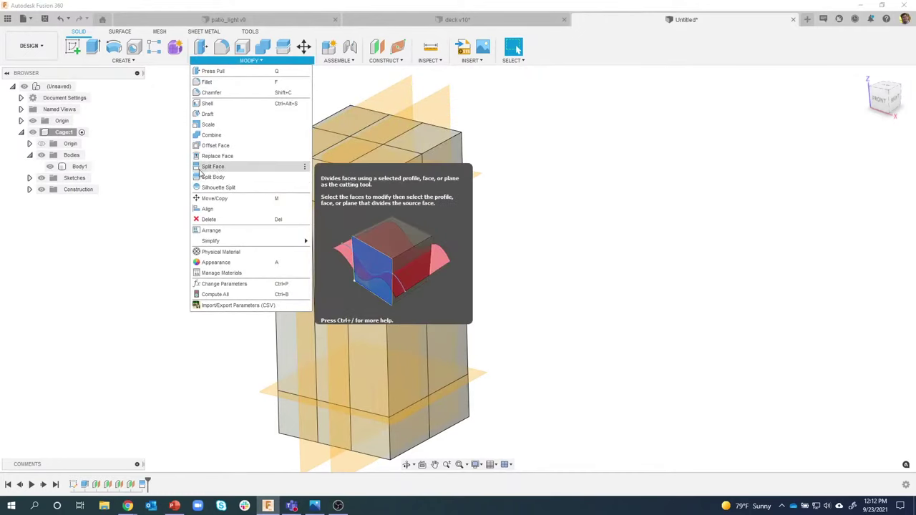
pyautogui.click(159, 174)
pyautogui.keyDown('shift'); pyautogui.moveTo(324, 129); pyautogui.dragTo(323, 134, button='middle'); pyautogui.keyUp('shift')
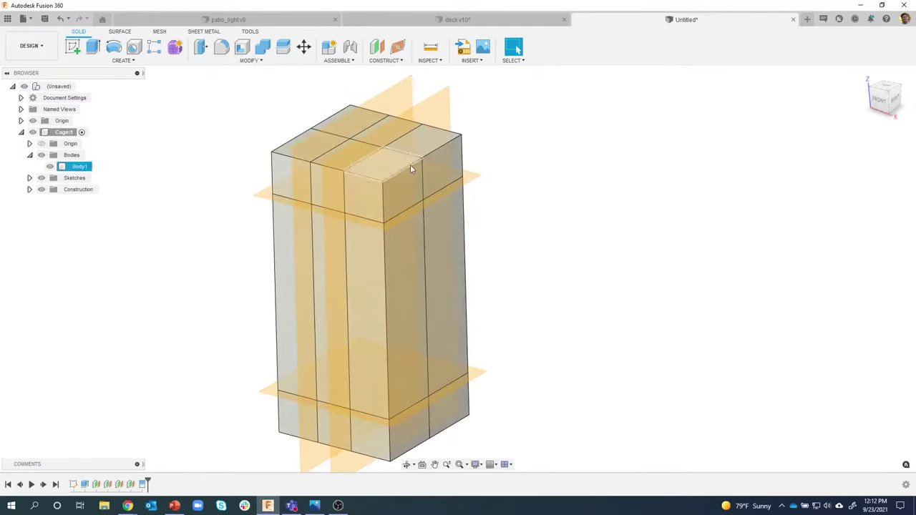
pyautogui.click(227, 141)
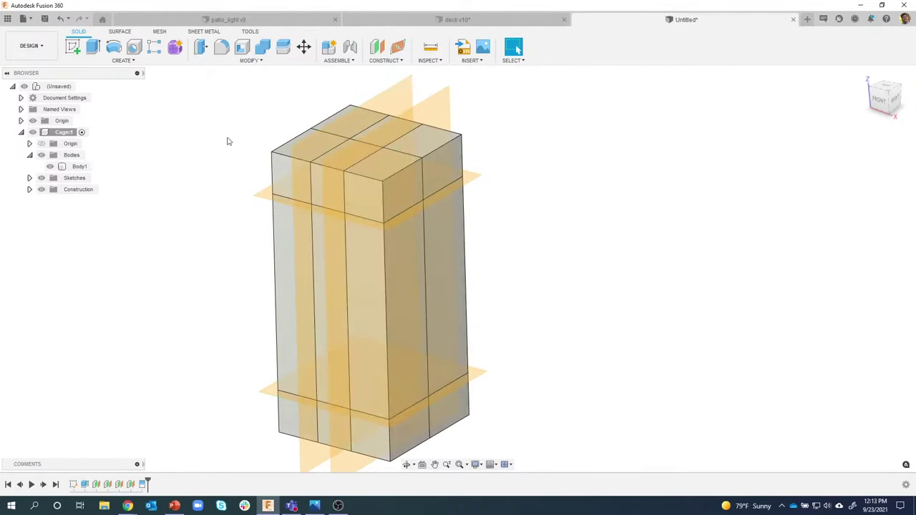
pyautogui.click(40, 189)
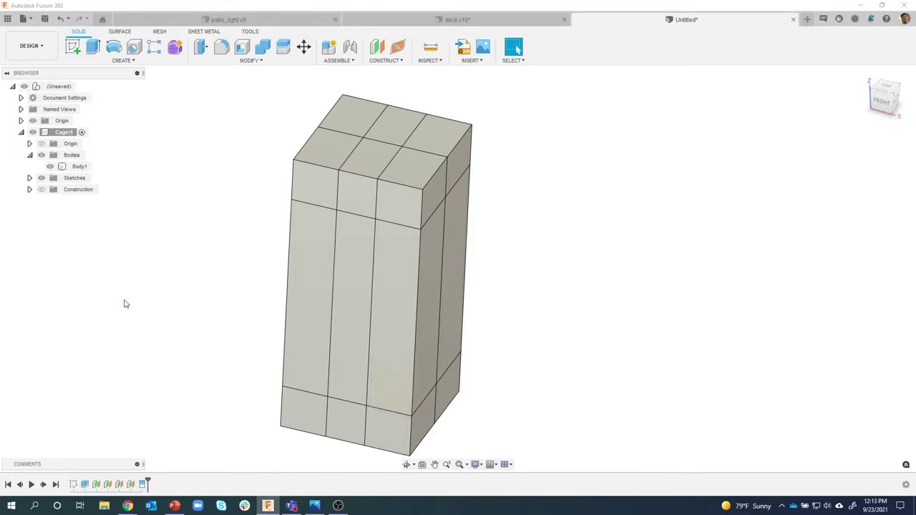
# Step: Set up a Pipe along the front face's left vertical split edge with a 0.4 in square section as a new body
pyautogui.click(135, 62)
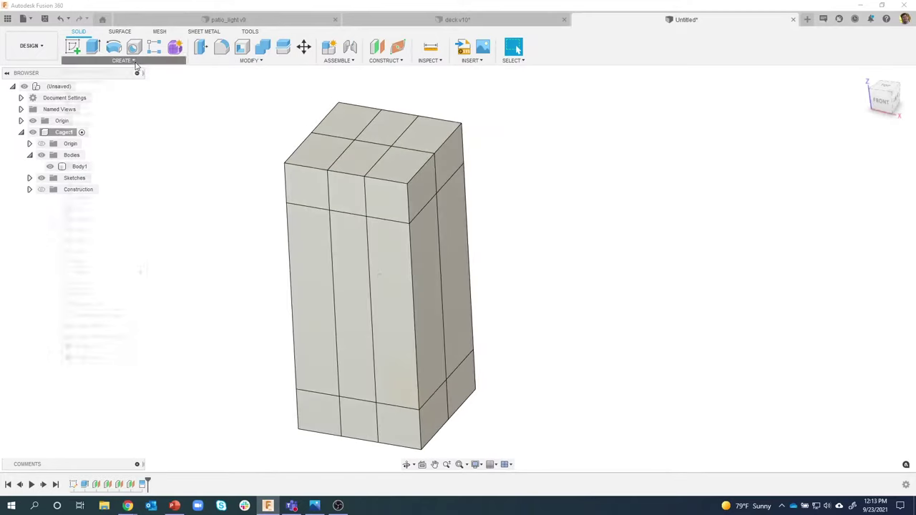
pyautogui.click(100, 264)
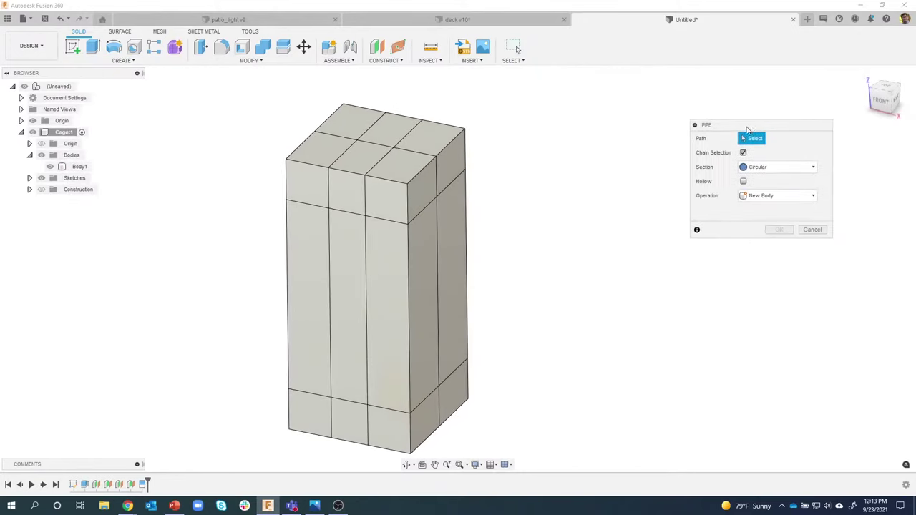
pyautogui.moveTo(748, 130); pyautogui.dragTo(673, 122)
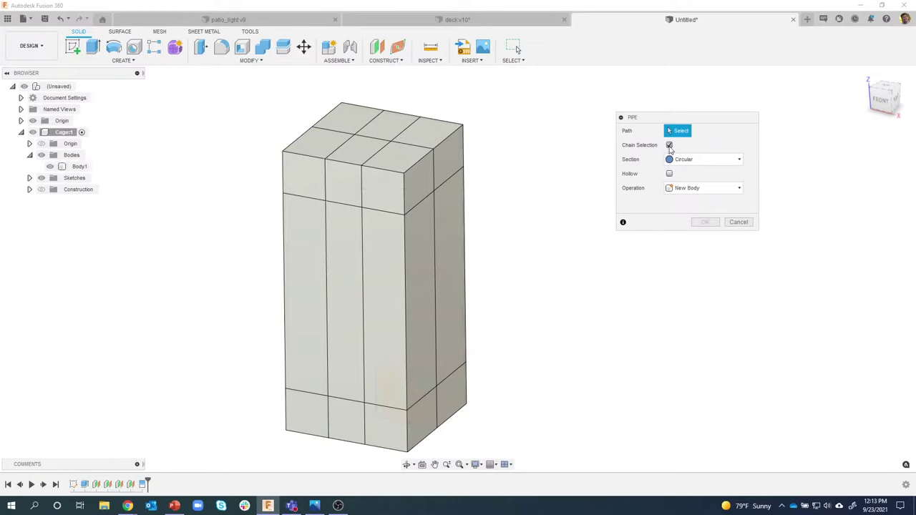
pyautogui.click(326, 191)
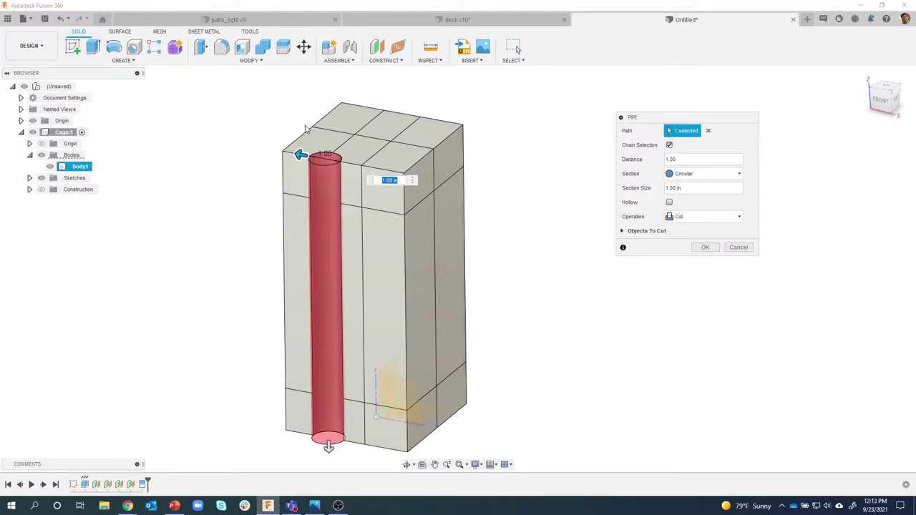
pyautogui.click(696, 175)
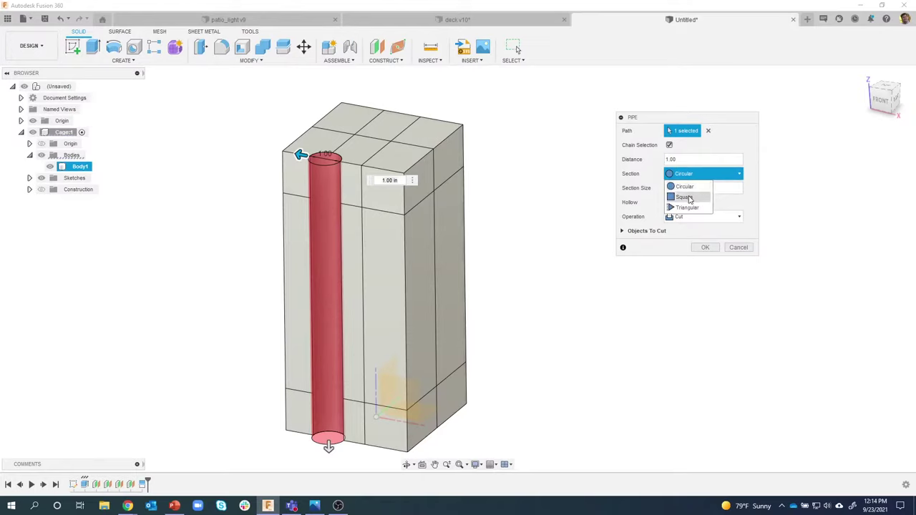
pyautogui.click(685, 197)
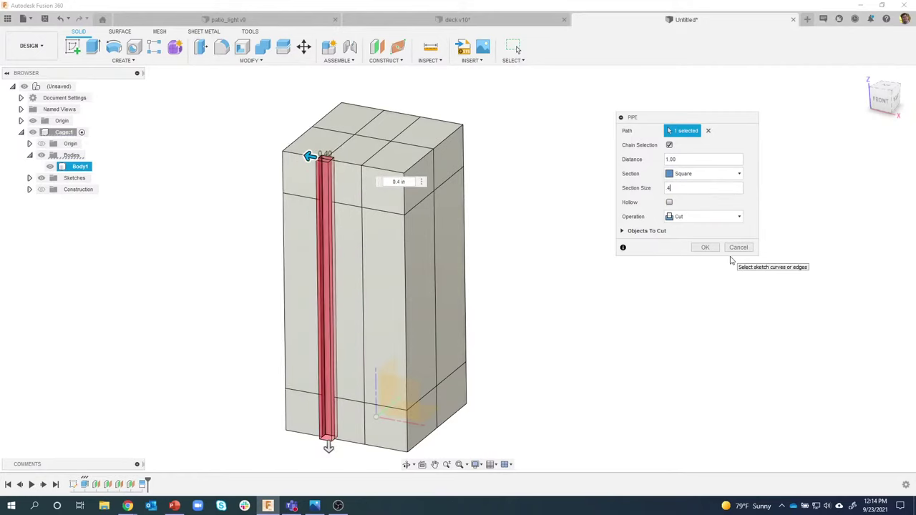
pyautogui.scroll(5, 296, 115)
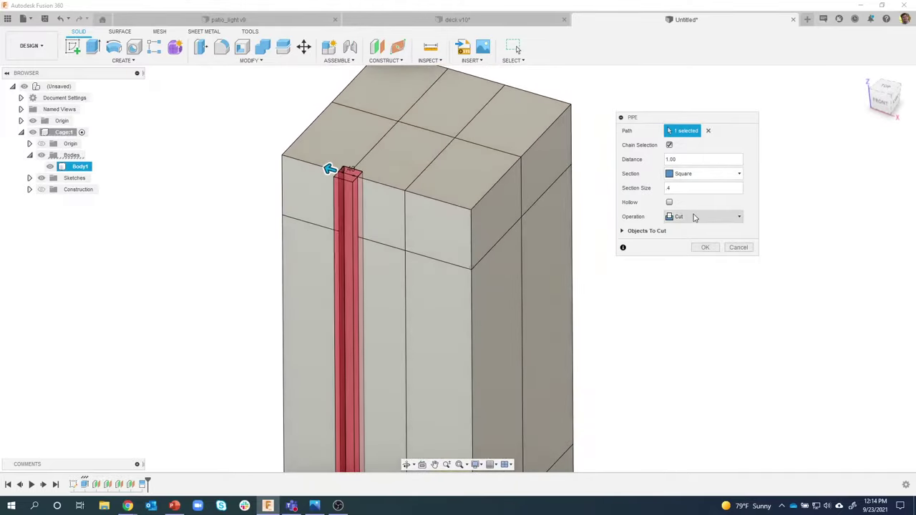
pyautogui.click(694, 218)
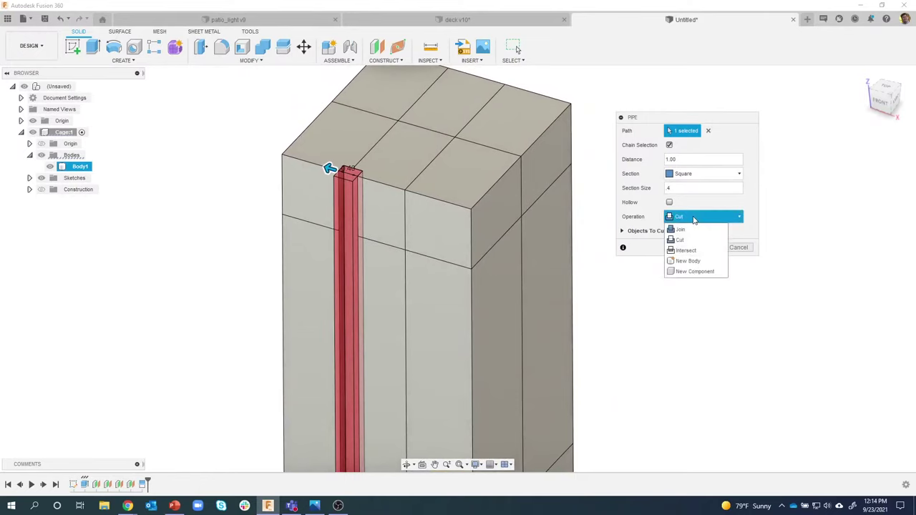
pyautogui.click(687, 261)
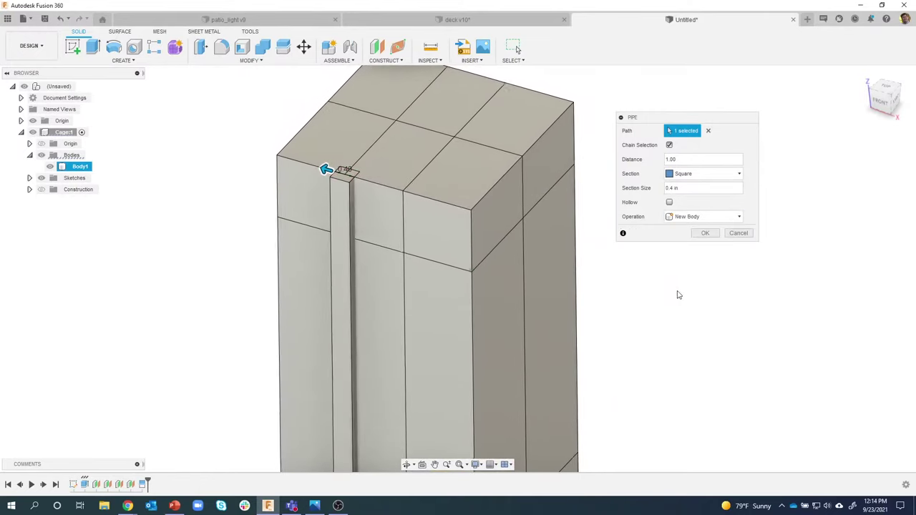
pyautogui.scroll(-5, 389, 161)
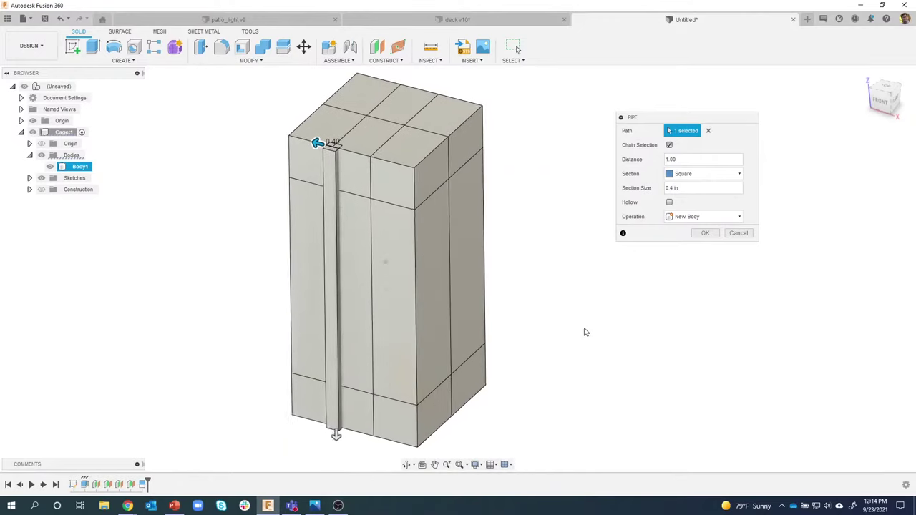
# Step: Try making the square pipe hollow with a section thickness of about 0.032 in
pyautogui.scroll(3, 634, 256)
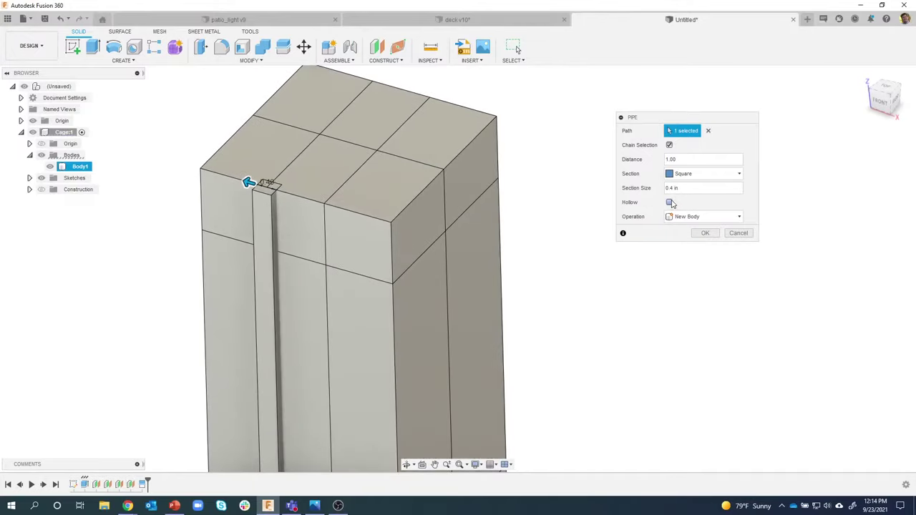
pyautogui.click(670, 203)
pyautogui.scroll(5, 208, 204)
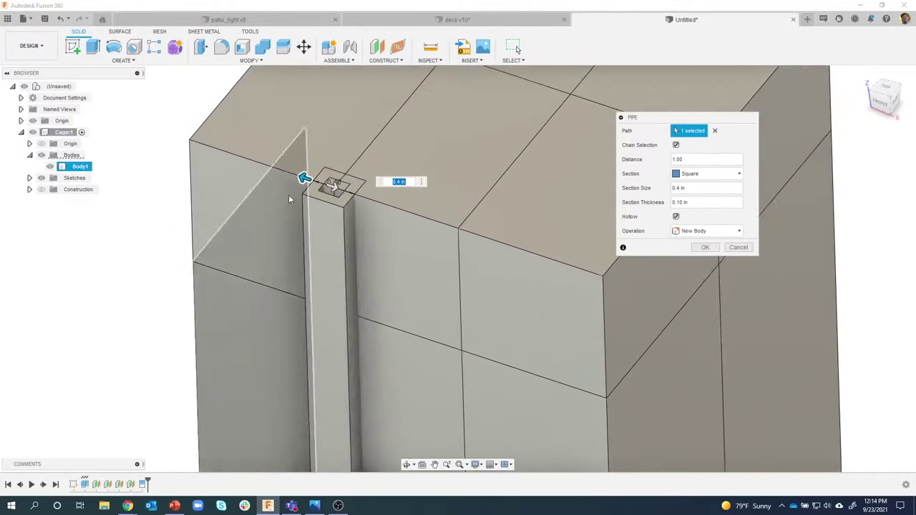
pyautogui.scroll(3, 311, 192)
pyautogui.moveTo(336, 191); pyautogui.dragTo(324, 186)
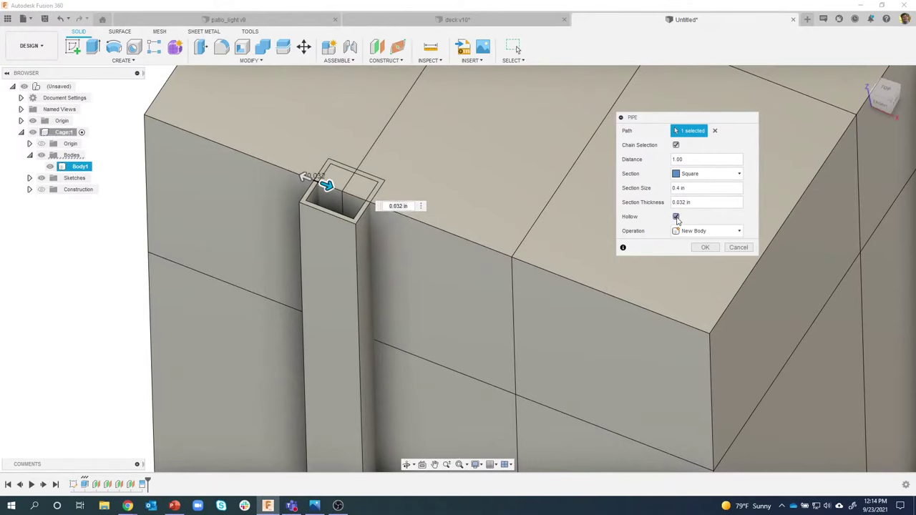
pyautogui.click(675, 217)
pyautogui.scroll(-5, 429, 214)
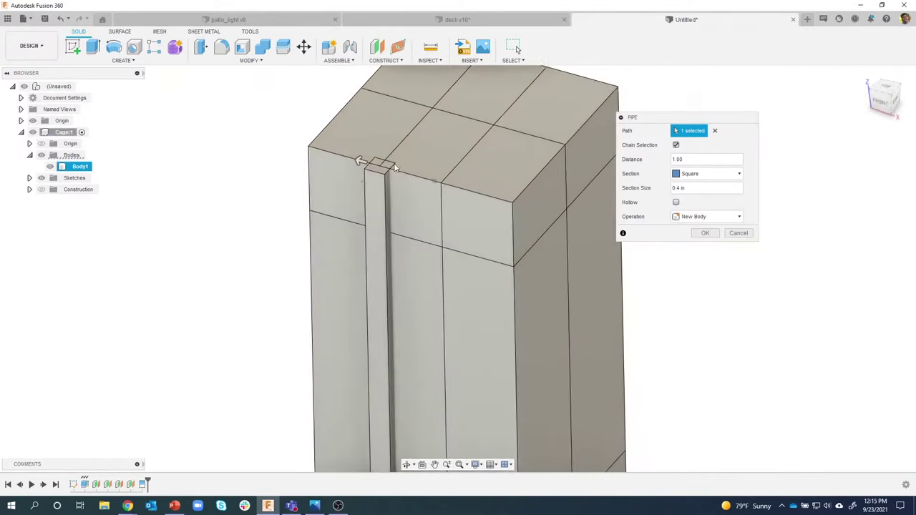
# Step: Complete the solid square pipe along the front face's left vertical split edge
pyautogui.keyDown('shift'); pyautogui.moveTo(395, 167); pyautogui.dragTo(449, 158, button='middle'); pyautogui.keyUp('shift')
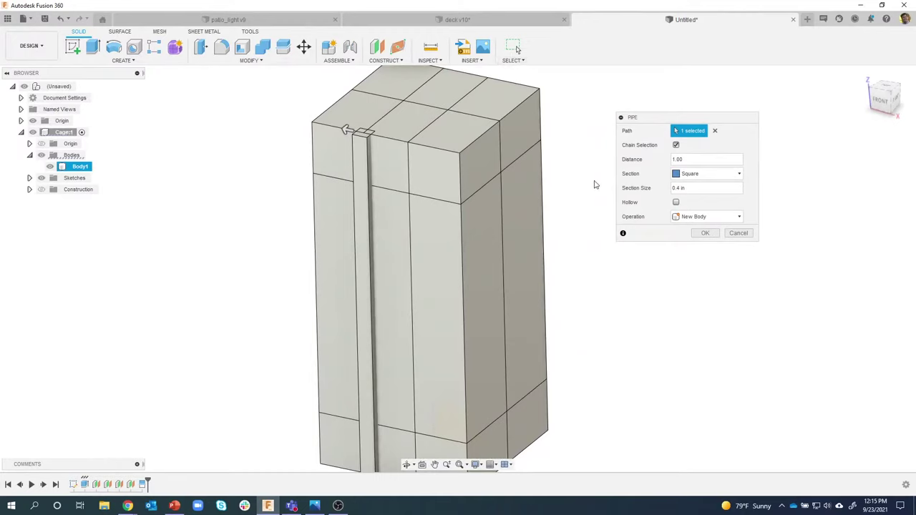
pyautogui.keyDown('shift'); pyautogui.moveTo(594, 184); pyautogui.dragTo(629, 199, button='middle'); pyautogui.keyUp('shift')
pyautogui.keyDown('shift'); pyautogui.moveTo(647, 256); pyautogui.dragTo(663, 267, button='middle'); pyautogui.keyUp('shift')
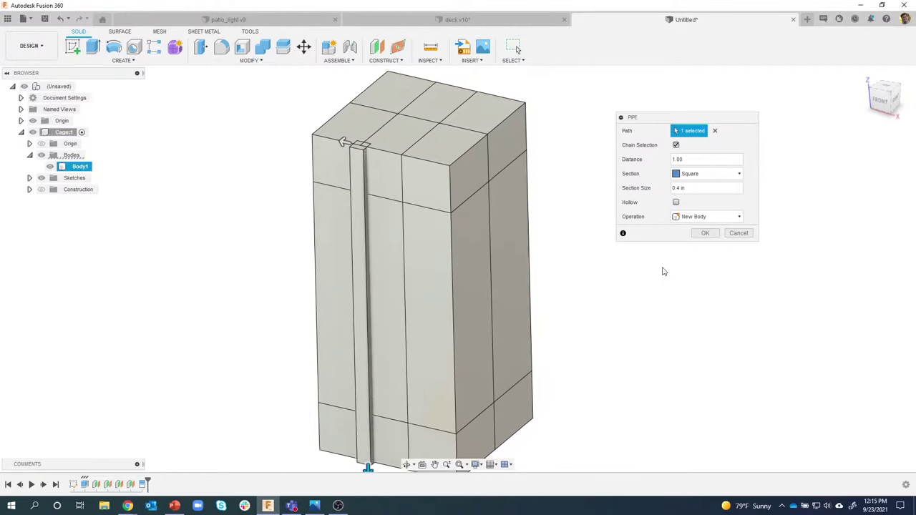
pyautogui.click(706, 234)
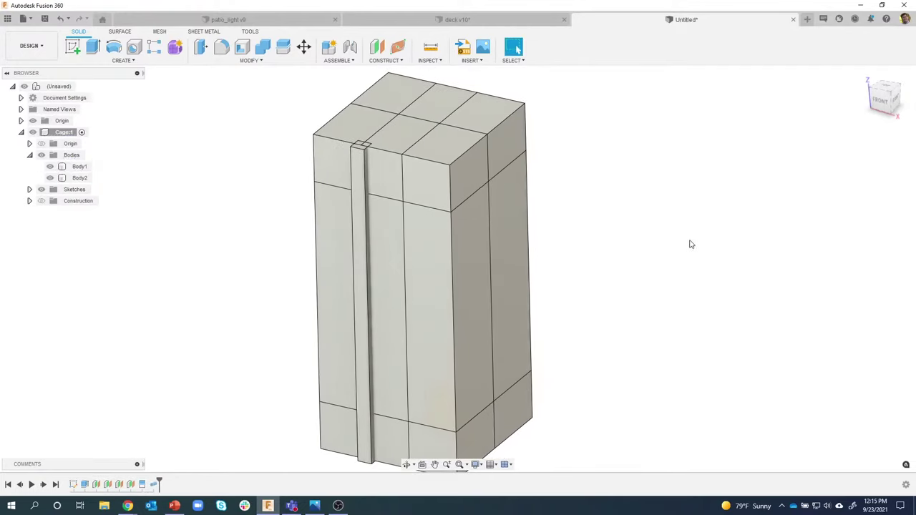
# Step: Create a 0.40 in square pipe along the front face's right vertical split edge as a new body
pyautogui.moveTo(639, 309); pyautogui.dragTo(646, 184, button='right')
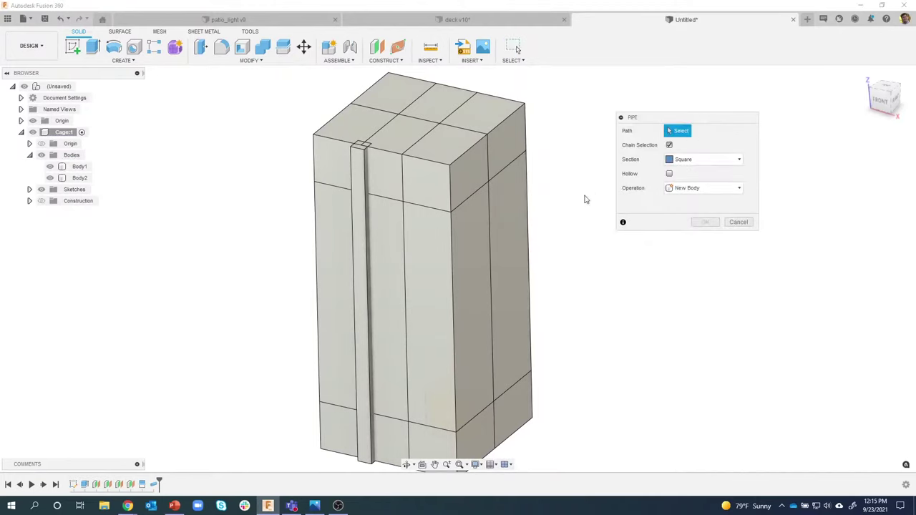
pyautogui.click(403, 174)
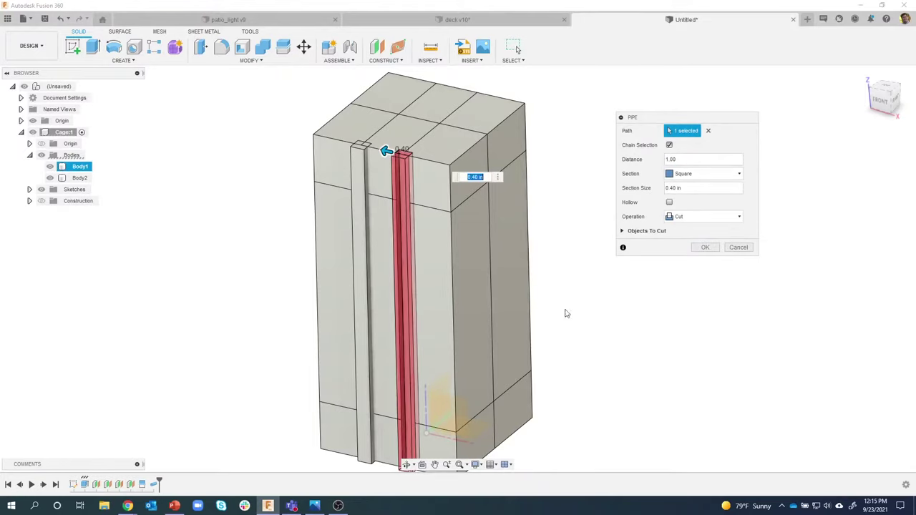
pyautogui.click(669, 217)
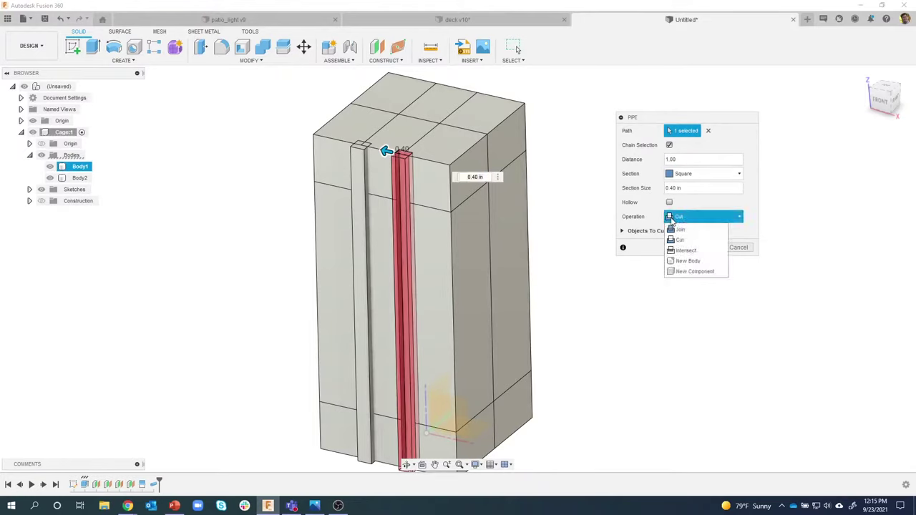
pyautogui.click(688, 260)
pyautogui.click(705, 234)
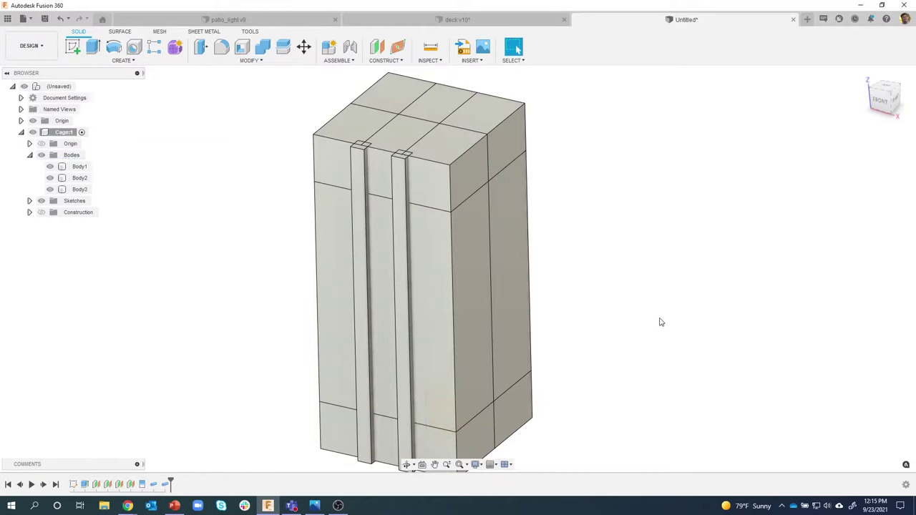
# Step: Set up a Pipe with a 0.40 in square section around the full perimeter of the block's top face
pyautogui.moveTo(643, 345); pyautogui.dragTo(640, 170, button='right')
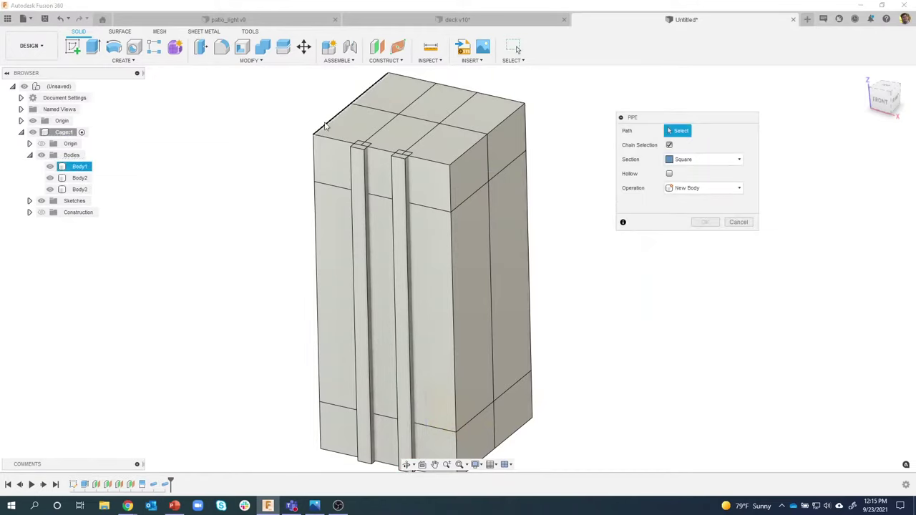
pyautogui.click(505, 125)
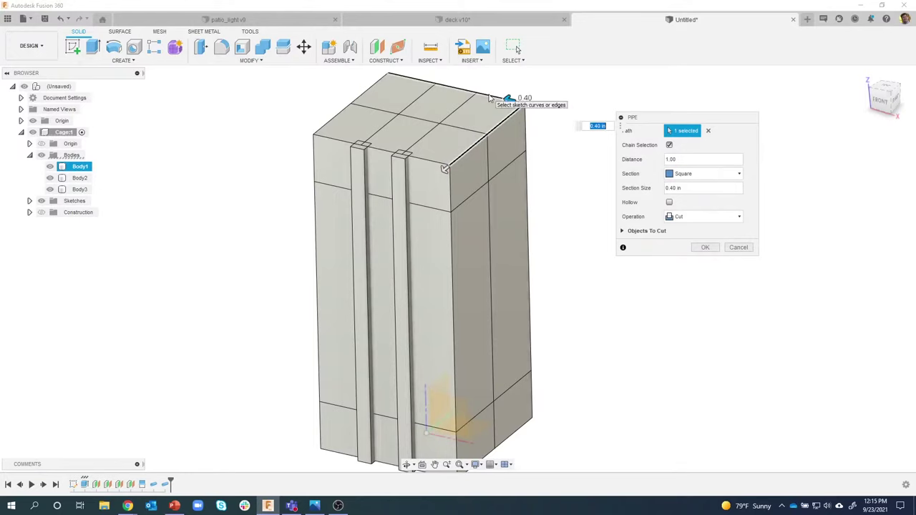
pyautogui.click(489, 96)
pyautogui.click(342, 142)
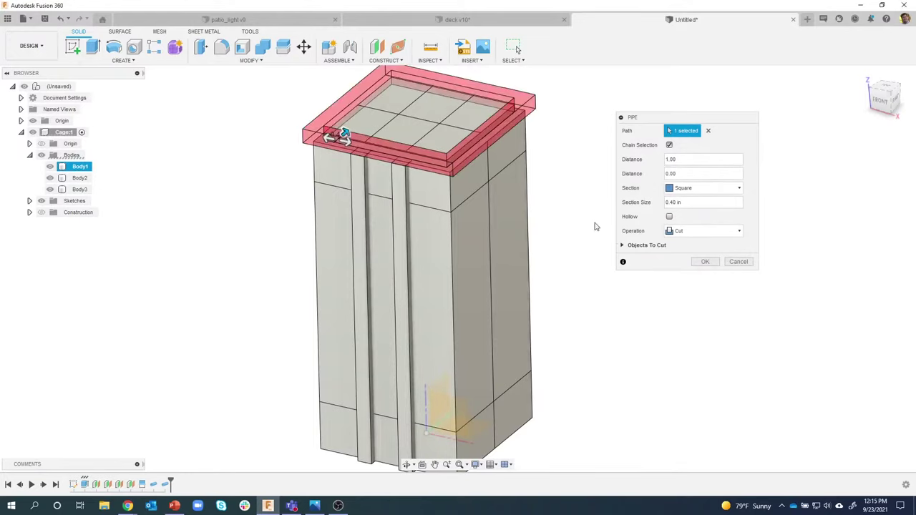
pyautogui.scroll(3, 583, 153)
pyautogui.scroll(2, 635, 179)
pyautogui.keyDown('shift'); pyautogui.moveTo(573, 153); pyautogui.dragTo(595, 191, button='middle'); pyautogui.keyUp('shift')
# Step: Set the top perimeter pipe's operation to New Body and complete it
pyautogui.click(686, 232)
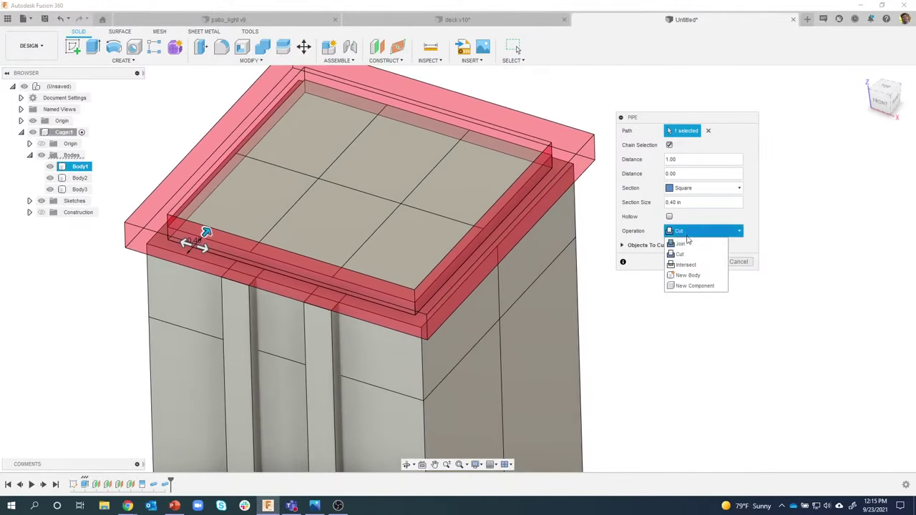
pyautogui.click(692, 276)
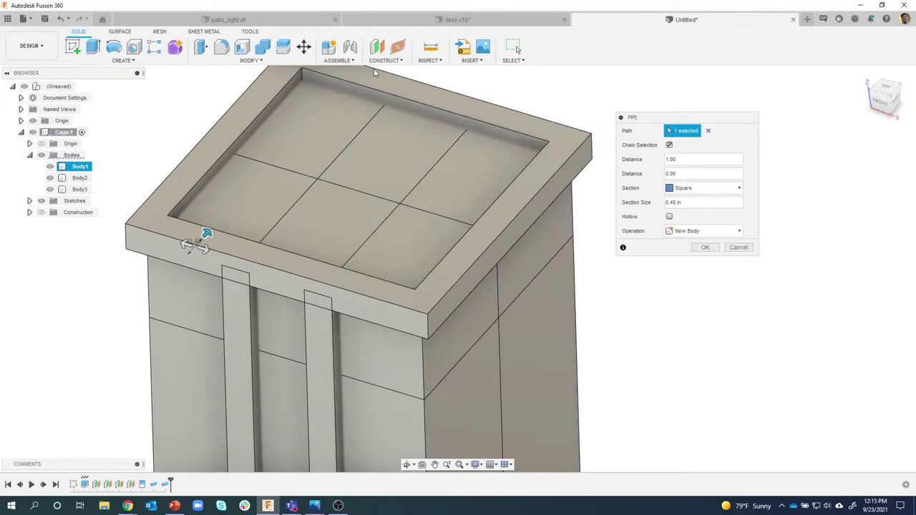
pyautogui.scroll(-4, 544, 250)
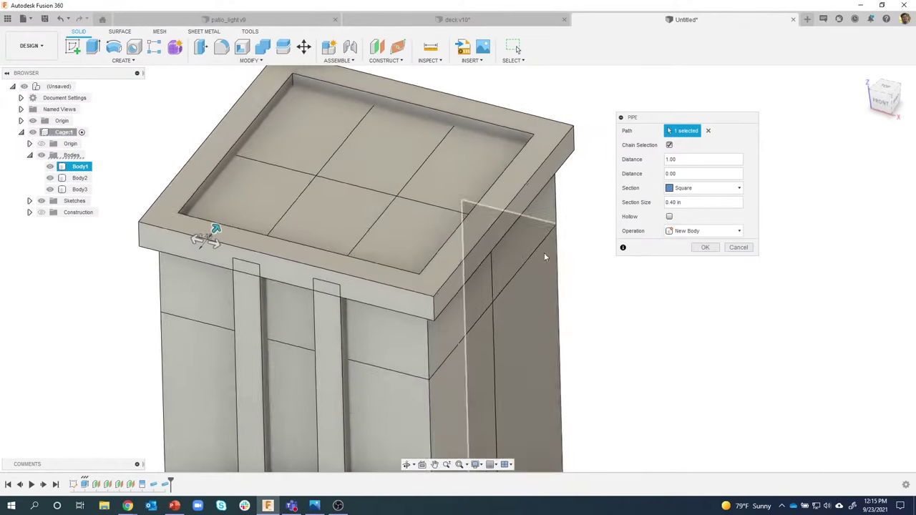
pyautogui.scroll(3, 393, 265)
pyautogui.keyDown('shift'); pyautogui.moveTo(392, 264); pyautogui.dragTo(387, 247, button='middle'); pyautogui.keyUp('shift')
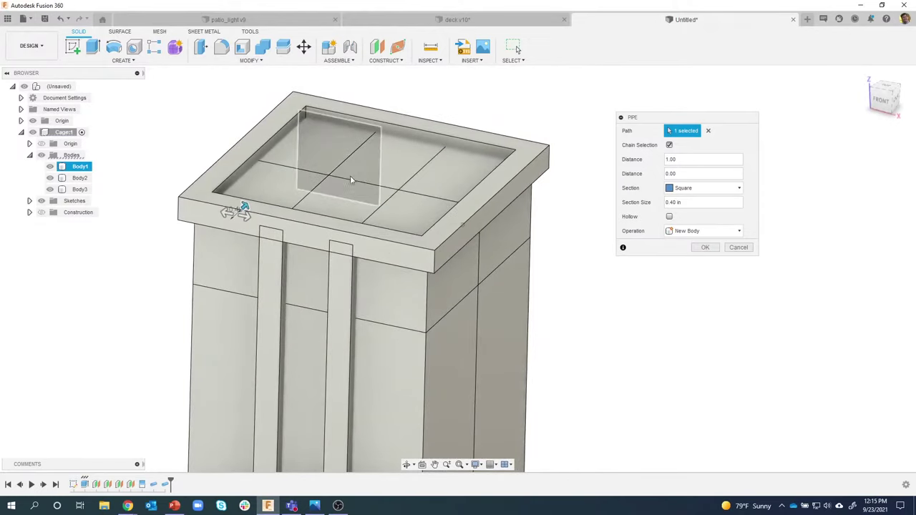
pyautogui.keyDown('shift'); pyautogui.moveTo(352, 180); pyautogui.dragTo(442, 278, button='middle'); pyautogui.keyUp('shift')
pyautogui.keyDown('shift'); pyautogui.moveTo(457, 247); pyautogui.dragTo(450, 246, button='middle'); pyautogui.keyUp('shift')
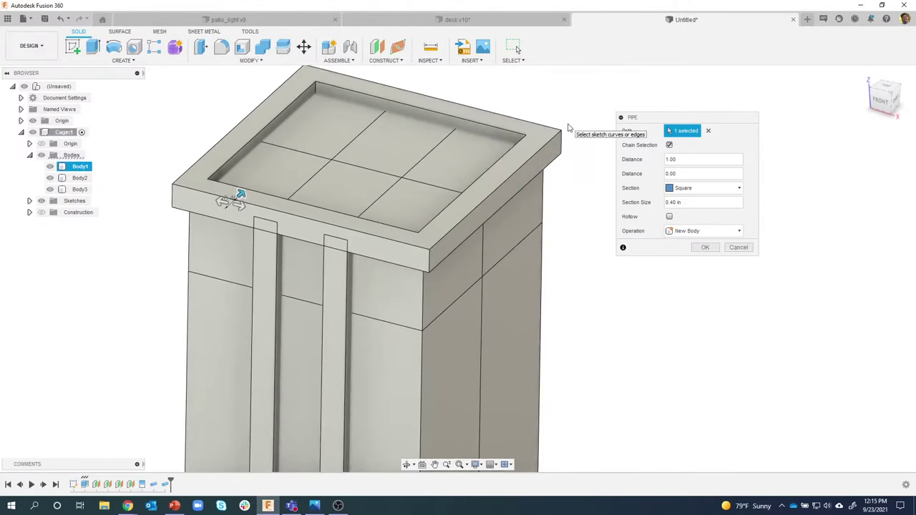
pyautogui.keyDown('shift'); pyautogui.moveTo(573, 127); pyautogui.dragTo(566, 172, button='middle'); pyautogui.keyUp('shift')
pyautogui.scroll(-2, 571, 161)
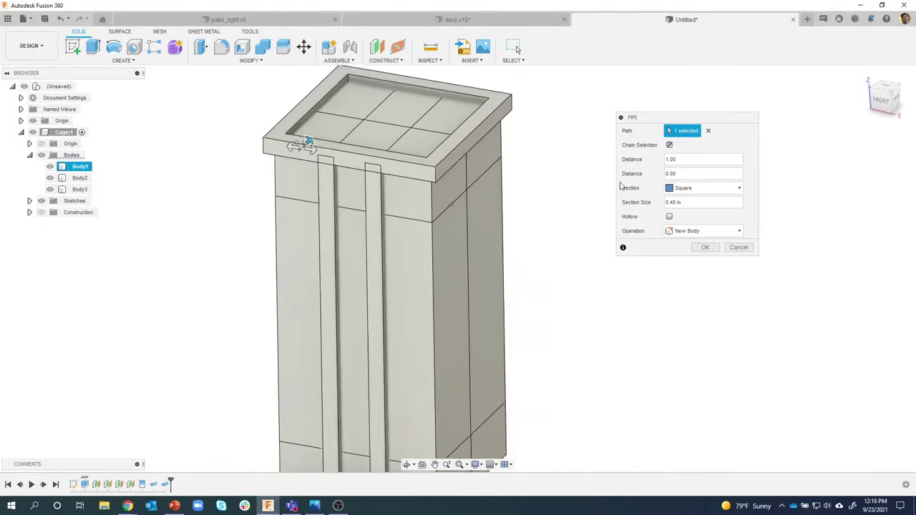
pyautogui.click(702, 249)
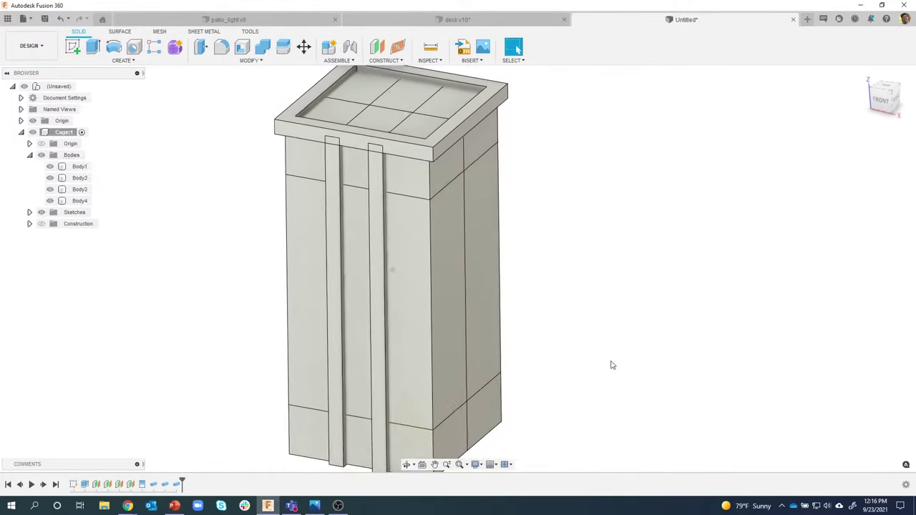
# Step: Create a 0.40 in square pipe around the full perimeter of the block's bottom face as a new body
pyautogui.moveTo(612, 365); pyautogui.dragTo(608, 250, button='right')
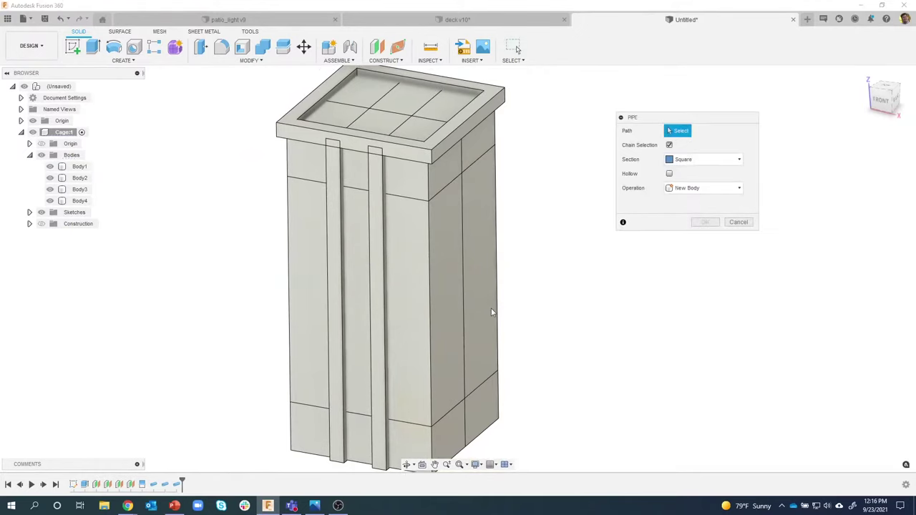
pyautogui.keyDown('shift'); pyautogui.moveTo(500, 305); pyautogui.dragTo(434, 372, button='middle'); pyautogui.keyUp('shift')
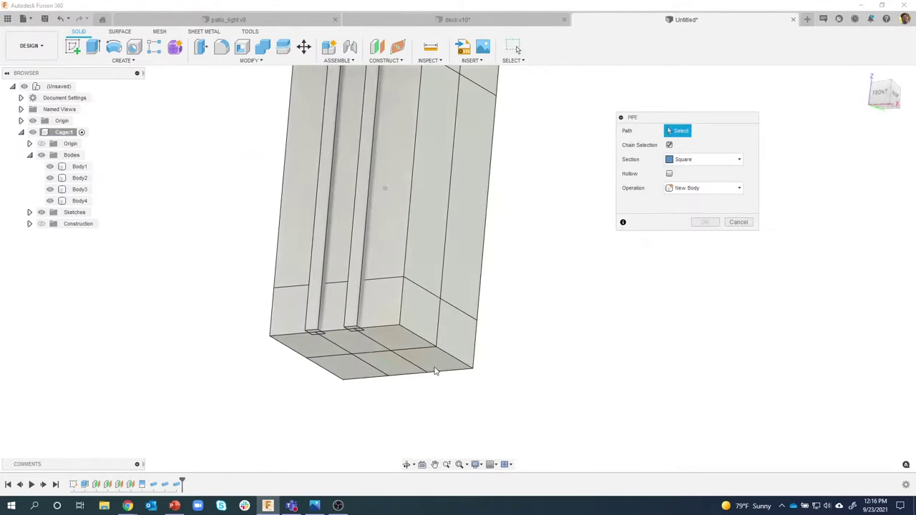
pyautogui.click(390, 328)
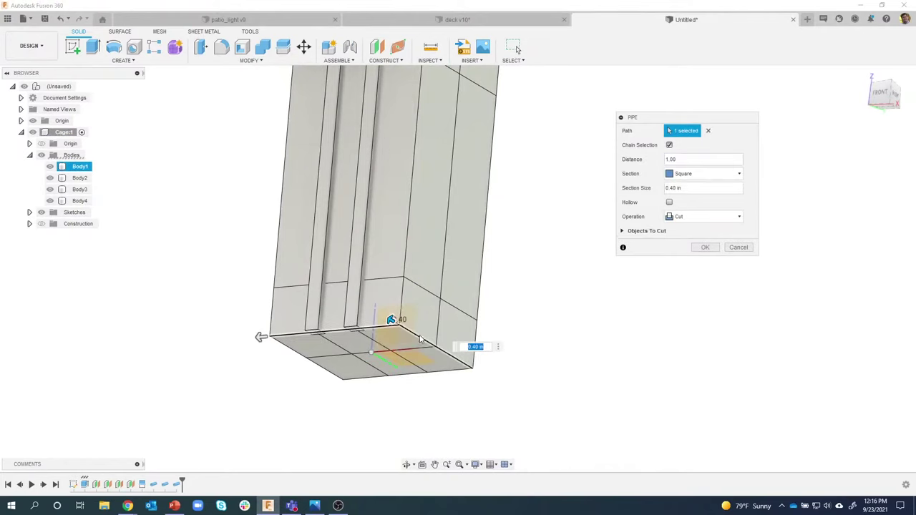
pyautogui.click(325, 368)
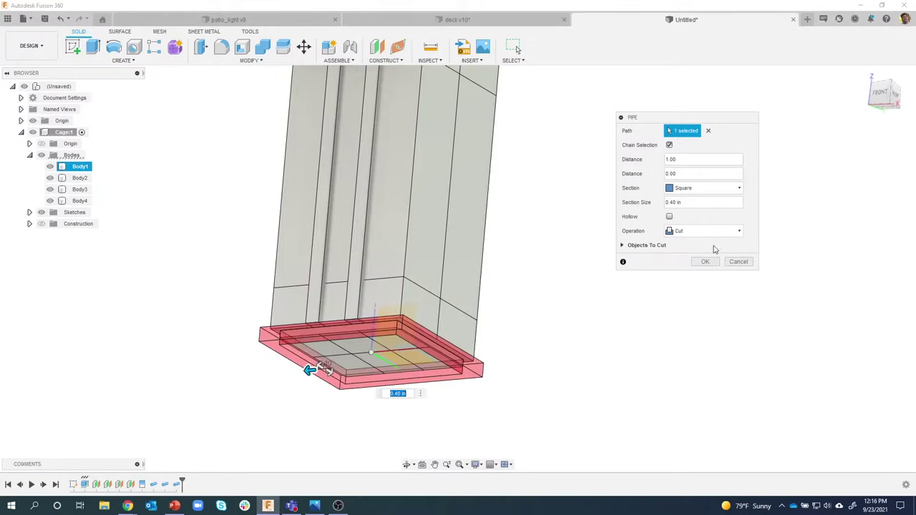
pyautogui.click(700, 233)
pyautogui.click(688, 276)
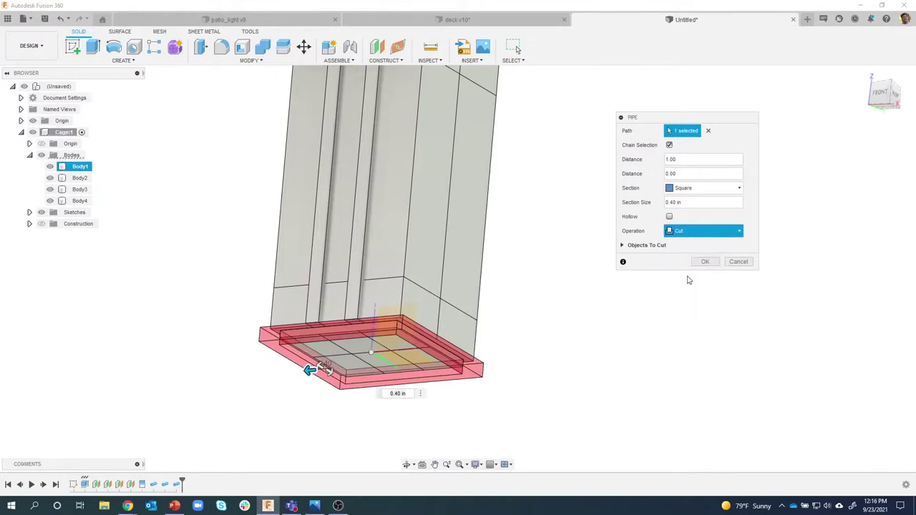
pyautogui.keyDown('shift'); pyautogui.moveTo(614, 313); pyautogui.dragTo(615, 434, button='middle'); pyautogui.keyUp('shift')
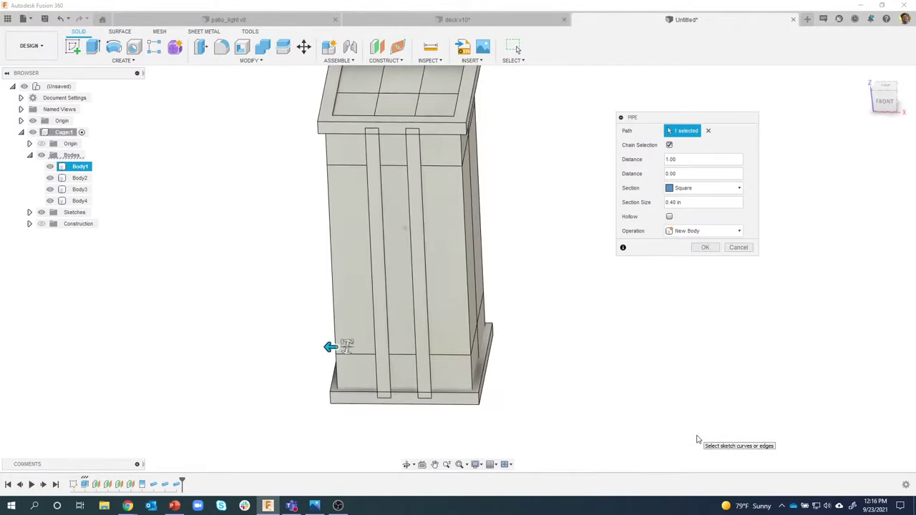
pyautogui.keyDown('shift'); pyautogui.moveTo(698, 439); pyautogui.dragTo(137, 73, button='middle'); pyautogui.keyUp('shift')
pyautogui.click(706, 248)
pyautogui.keyDown('shift'); pyautogui.moveTo(129, 128); pyautogui.dragTo(179, 300, button='middle'); pyautogui.keyUp('shift')
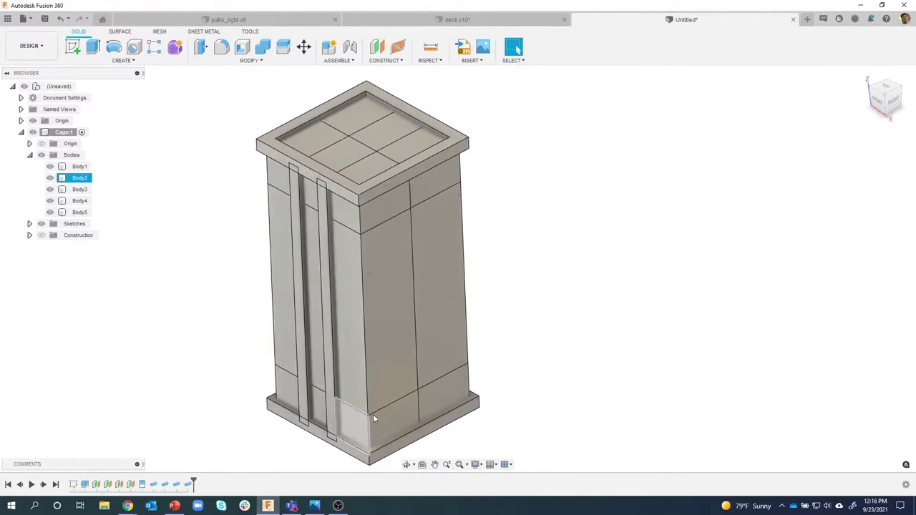
# Step: Set up a Mirror of type Features with the two vertical front pipes as the objects
pyautogui.keyDown('shift'); pyautogui.moveTo(373, 419); pyautogui.dragTo(168, 111, button='middle'); pyautogui.keyUp('shift')
pyautogui.click(122, 60)
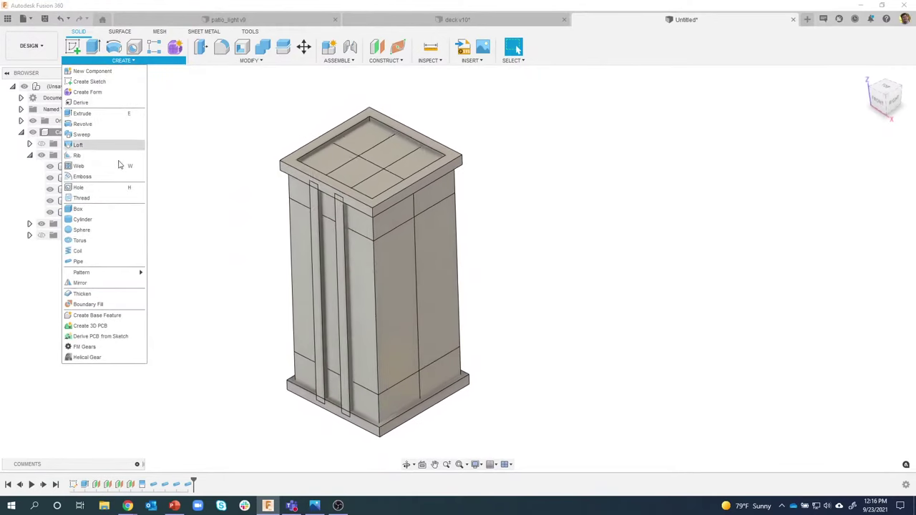
pyautogui.click(80, 283)
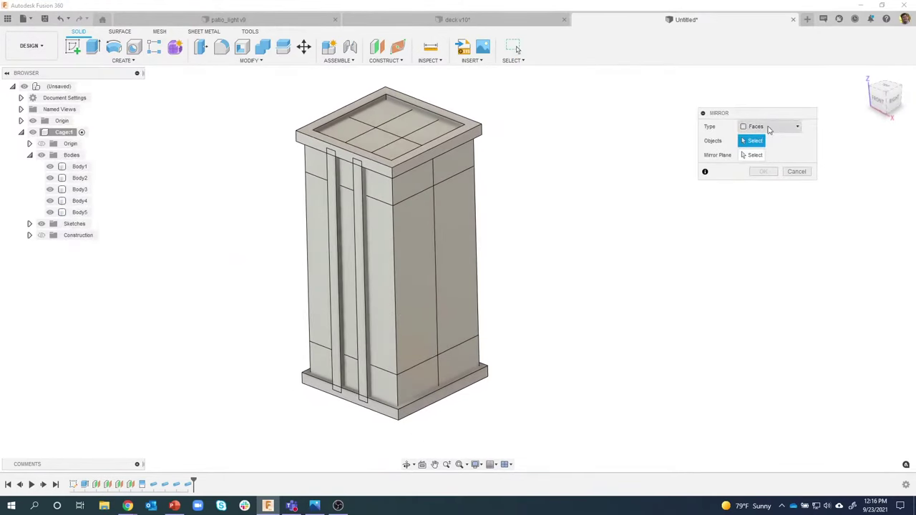
pyautogui.click(770, 129)
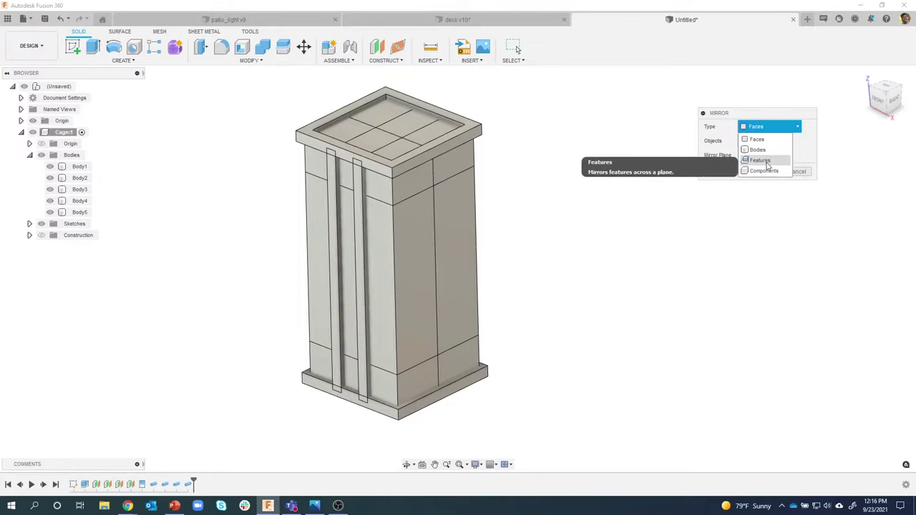
pyautogui.click(766, 160)
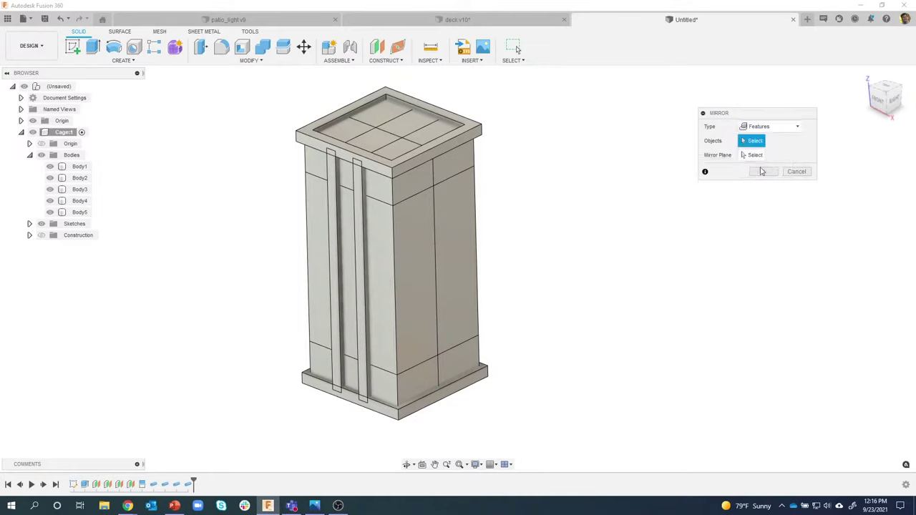
pyautogui.click(190, 485)
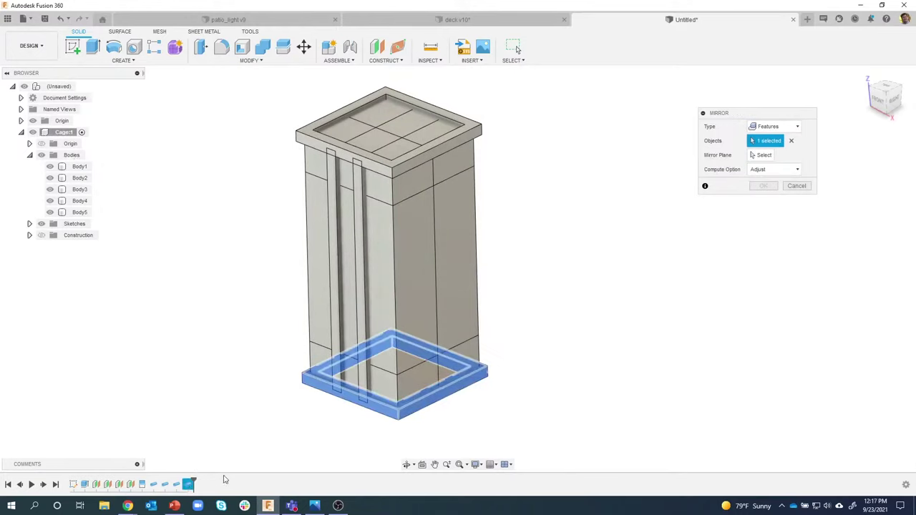
pyautogui.click(791, 140)
pyautogui.click(152, 485)
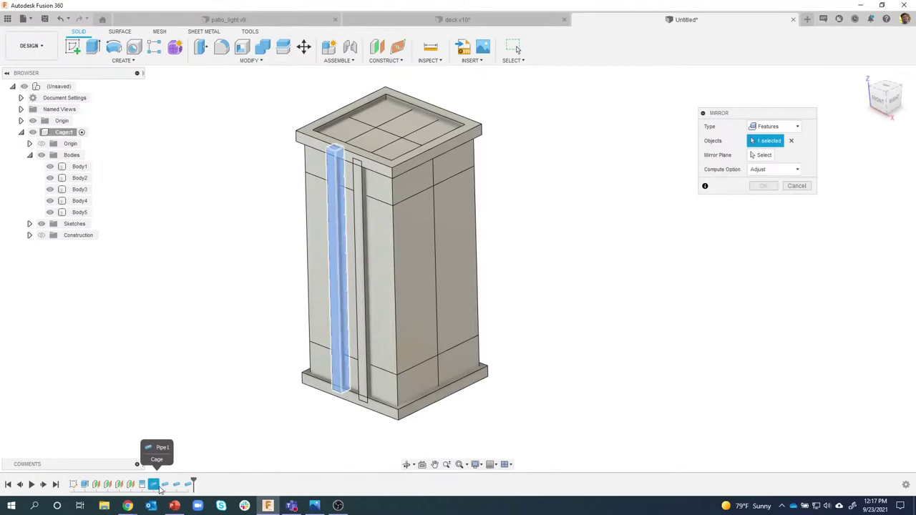
pyautogui.click(165, 486)
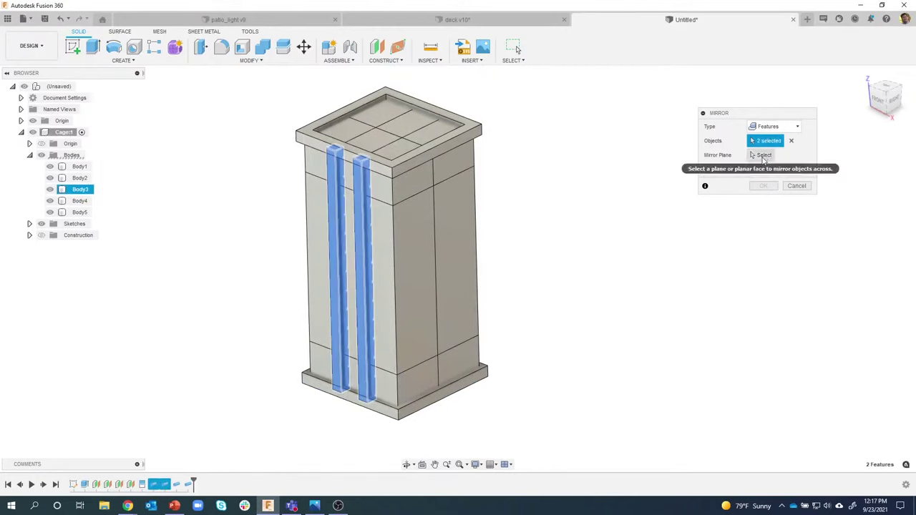
# Step: Mirror the two vertical front pipes across the XZ origin plane to the back of the cage
pyautogui.click(763, 156)
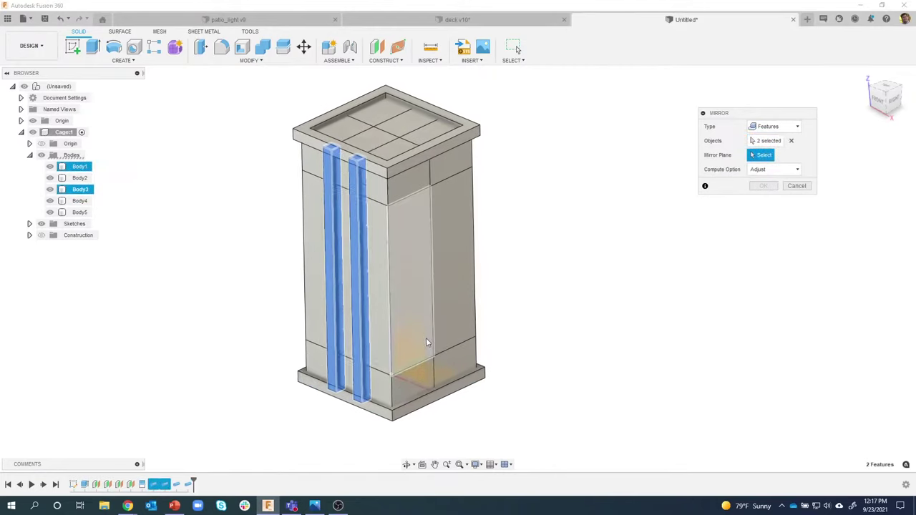
pyautogui.moveTo(411, 353)
pyautogui.keyDown('shift'); pyautogui.mouseDown(button='middle')
pyautogui.moveTo(429, 348)
pyautogui.moveTo(407, 350)
pyautogui.mouseUp(button='middle'); pyautogui.keyUp('shift')
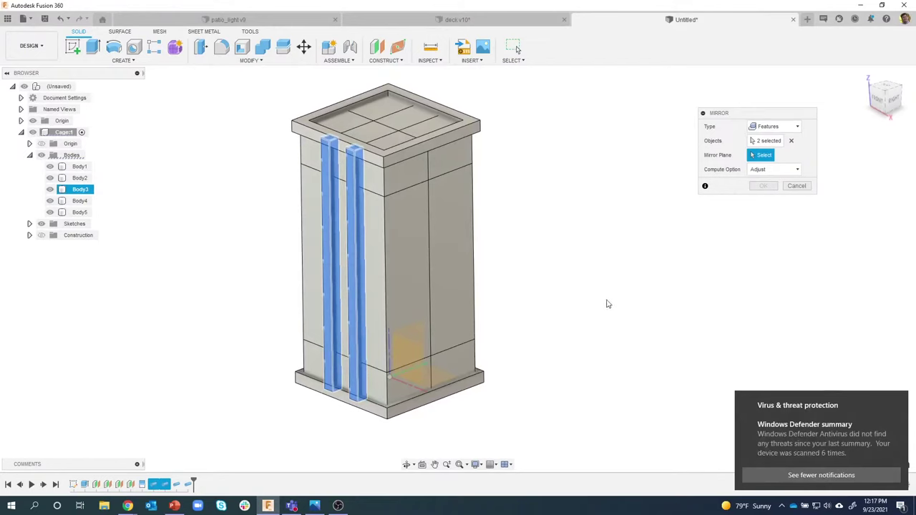
pyautogui.click(408, 353)
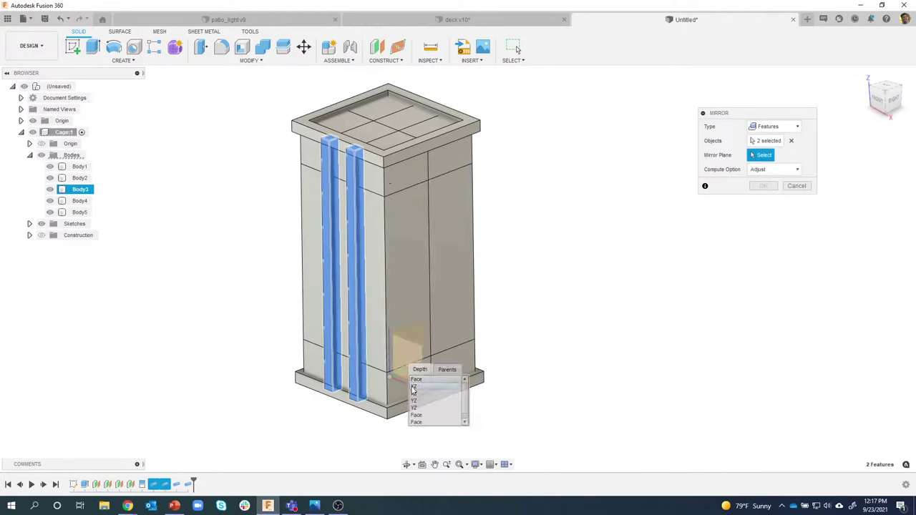
pyautogui.click(414, 387)
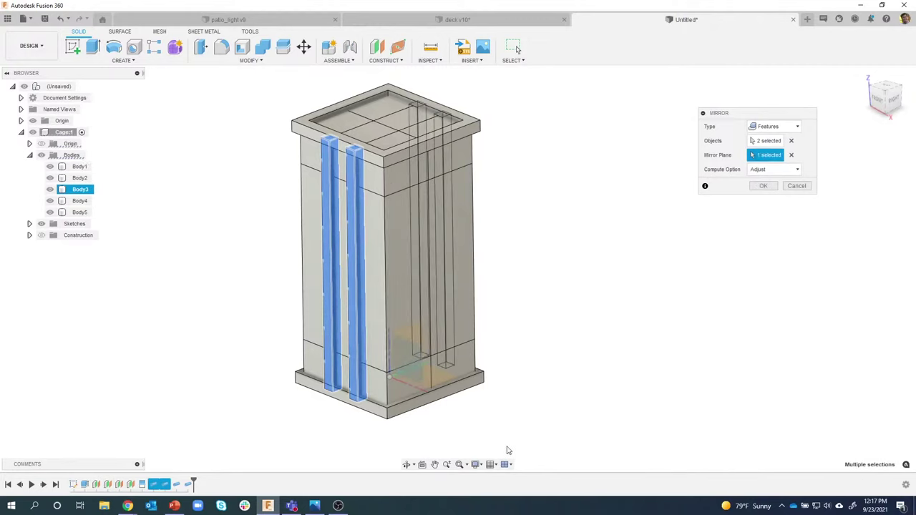
pyautogui.keyDown('shift'); pyautogui.moveTo(512, 453); pyautogui.dragTo(56, 168, button='middle'); pyautogui.keyUp('shift')
pyautogui.click(762, 186)
# Step: Hide the solid block to examine the cage bars on their own, and show the block again
pyautogui.click(50, 166)
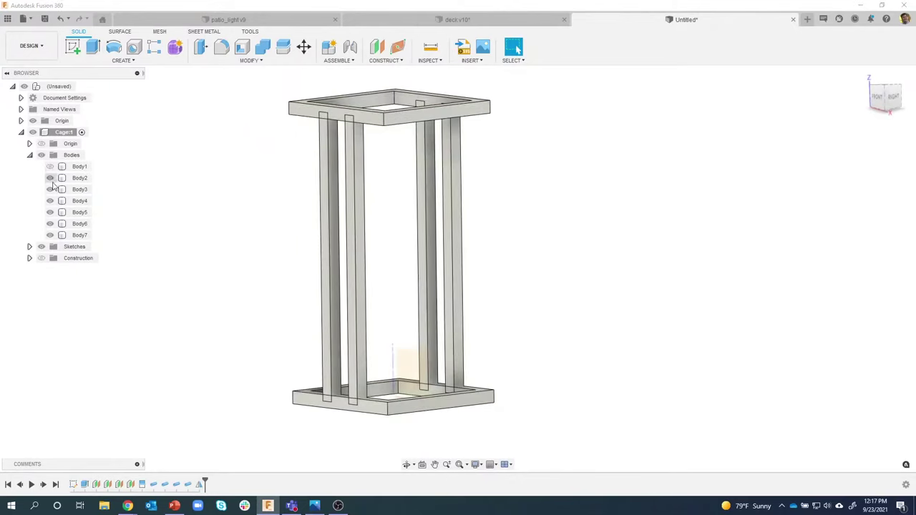
pyautogui.click(62, 189)
pyautogui.keyDown('shift'); pyautogui.moveTo(408, 316); pyautogui.dragTo(482, 305, button='middle'); pyautogui.keyUp('shift')
pyautogui.click(53, 168)
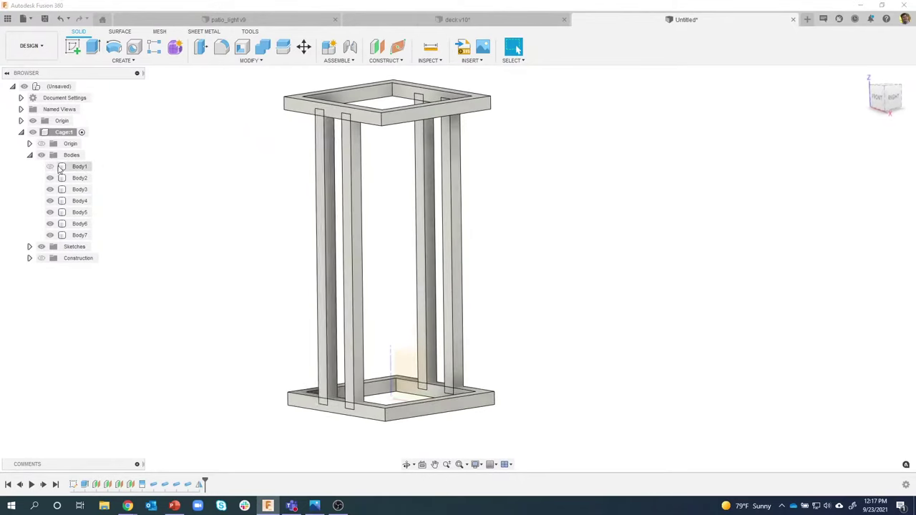
pyautogui.click(50, 167)
pyautogui.keyDown('shift'); pyautogui.moveTo(276, 243); pyautogui.dragTo(290, 252, button='middle'); pyautogui.keyUp('shift')
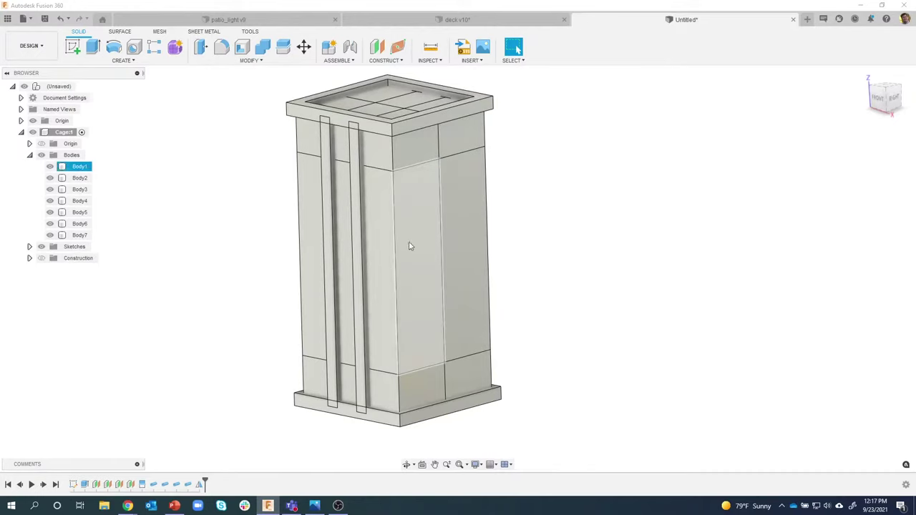
# Step: Create a 0.40 in square pipe as a new body along the upper horizontal split edge, from the right front bar around the right side to the back
pyautogui.keyDown('shift'); pyautogui.moveTo(613, 265); pyautogui.dragTo(229, 104, button='middle'); pyautogui.keyUp('shift')
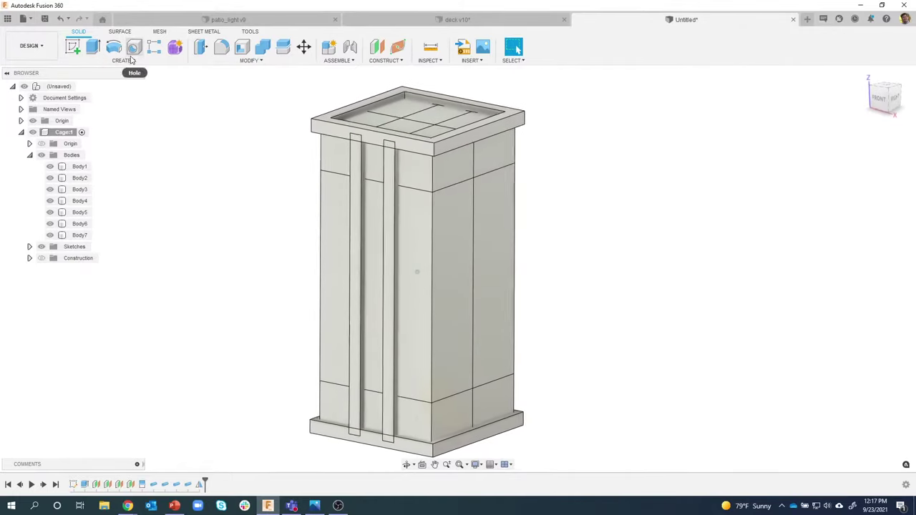
pyautogui.click(127, 61)
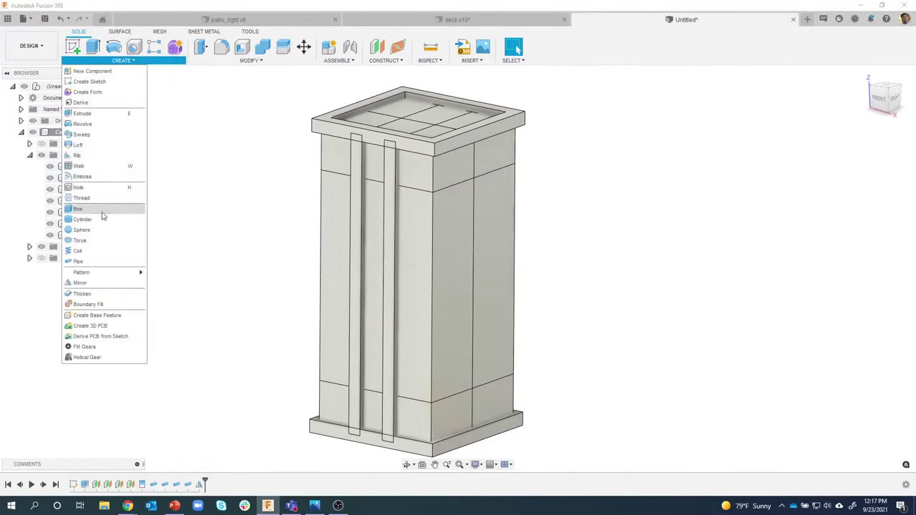
pyautogui.click(96, 261)
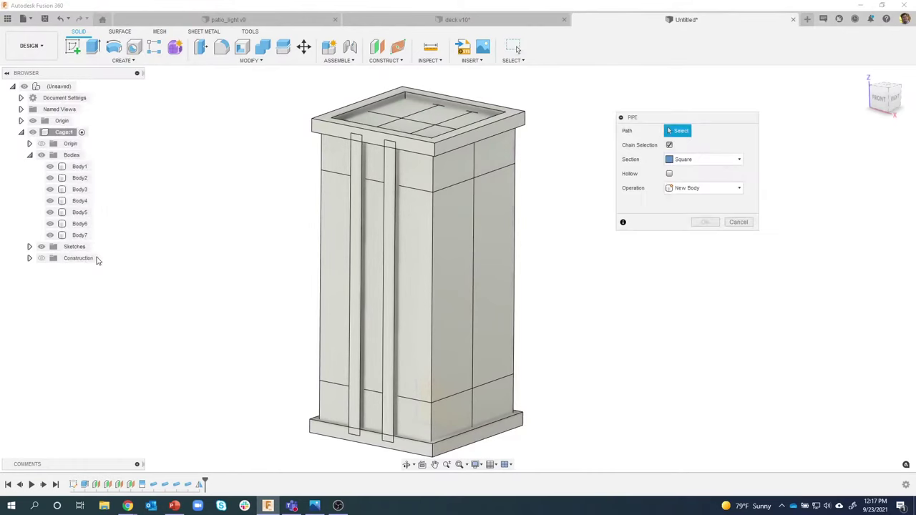
pyautogui.scroll(2, 394, 221)
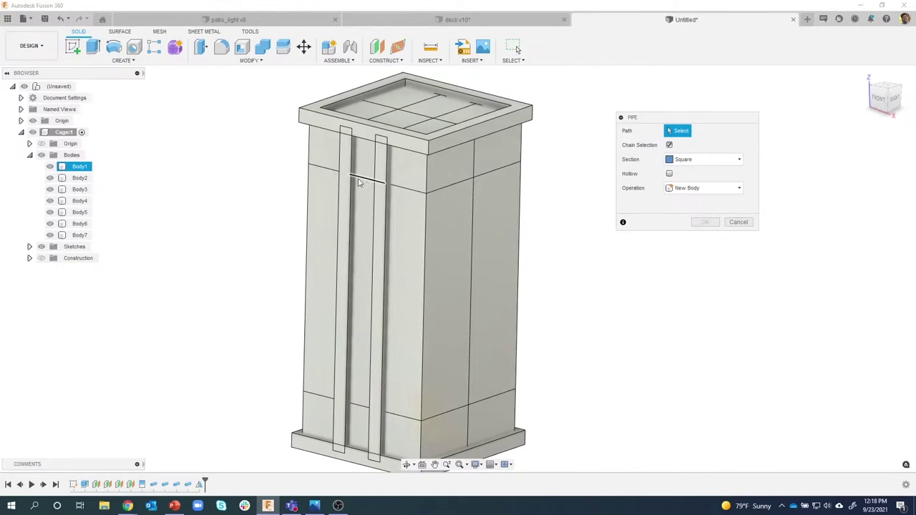
pyautogui.click(405, 191)
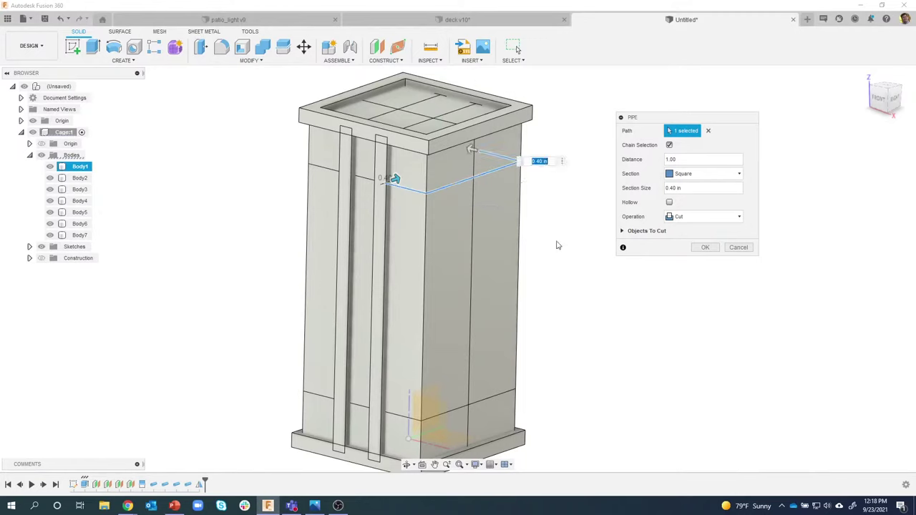
pyautogui.click(698, 216)
pyautogui.click(686, 259)
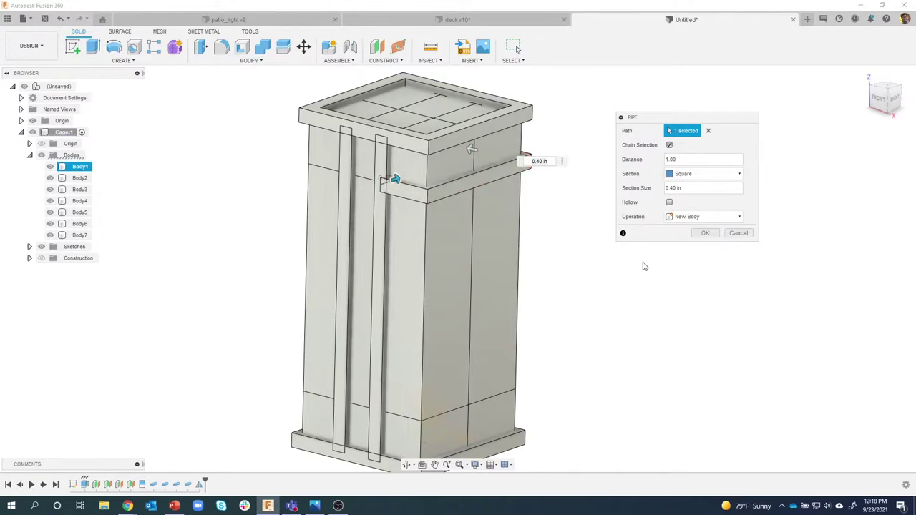
pyautogui.click(704, 234)
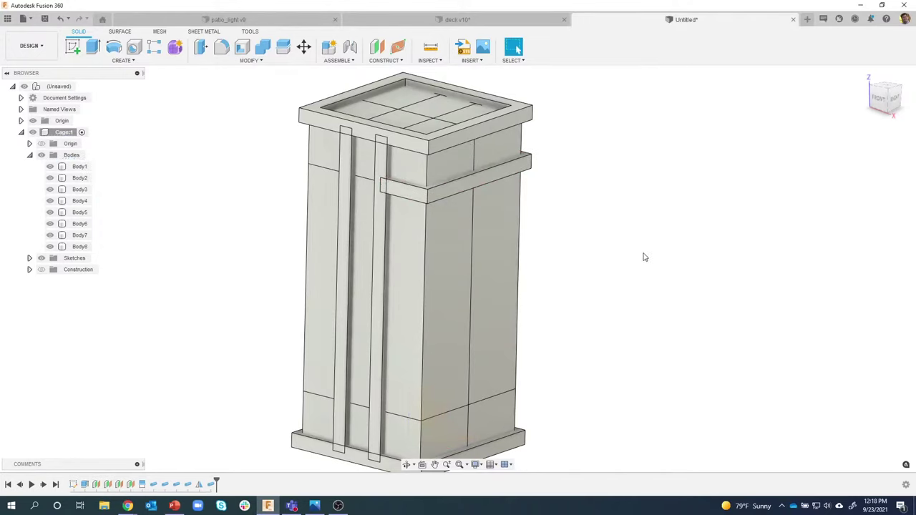
pyautogui.moveTo(621, 310); pyautogui.dragTo(620, 203, button='right')
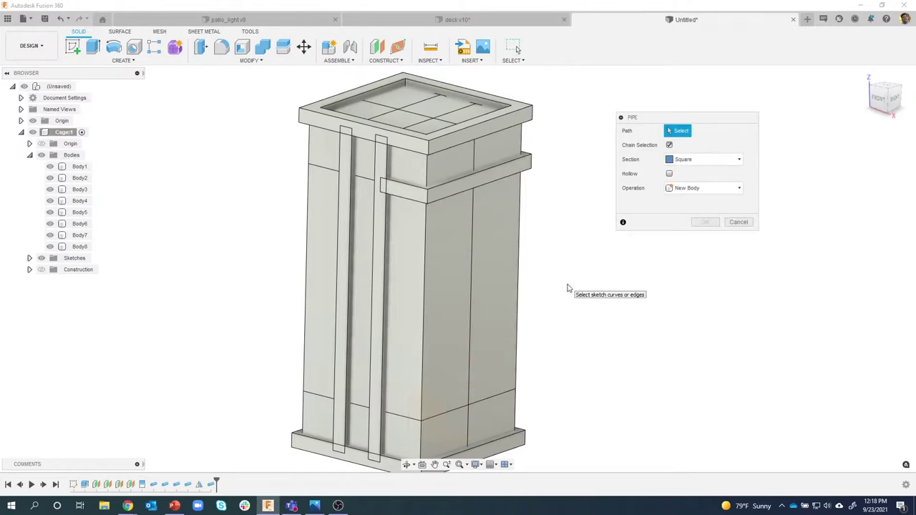
pyautogui.rightClick(568, 288)
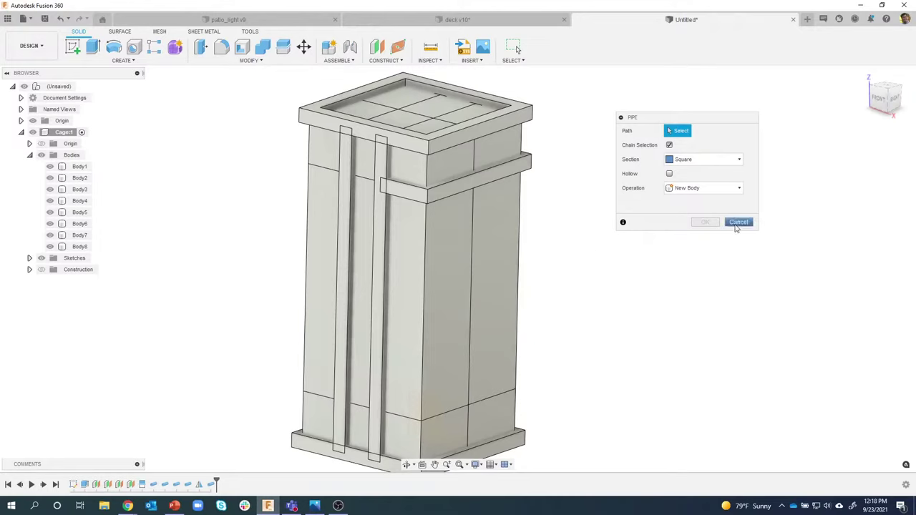
pyautogui.click(740, 223)
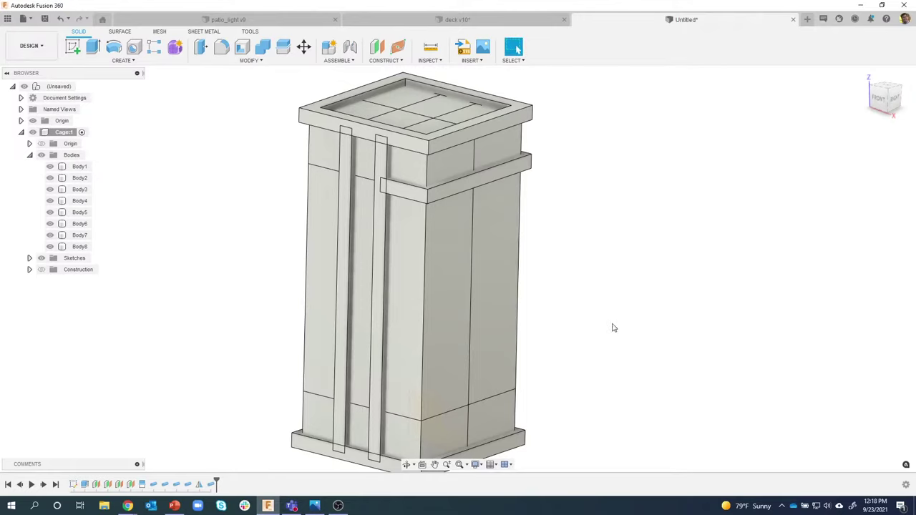
pyautogui.moveTo(614, 328); pyautogui.dragTo(616, 217, button='right')
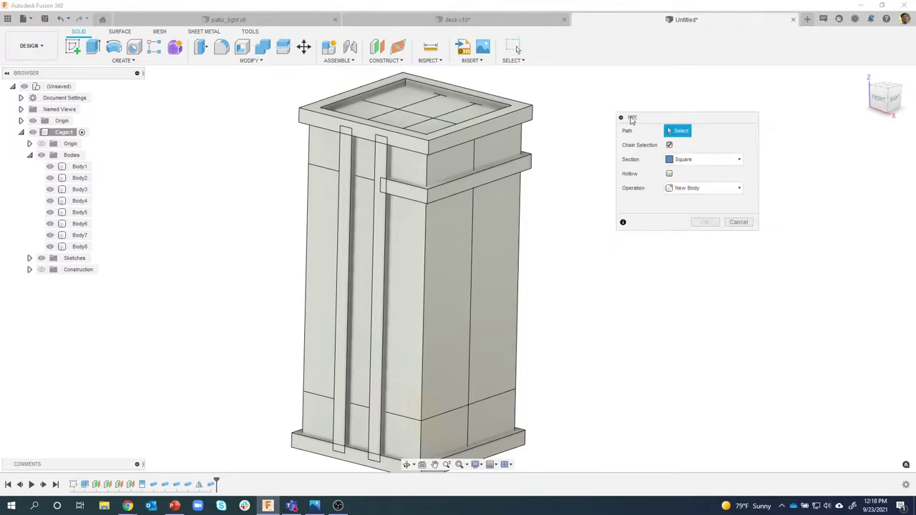
pyautogui.click(740, 223)
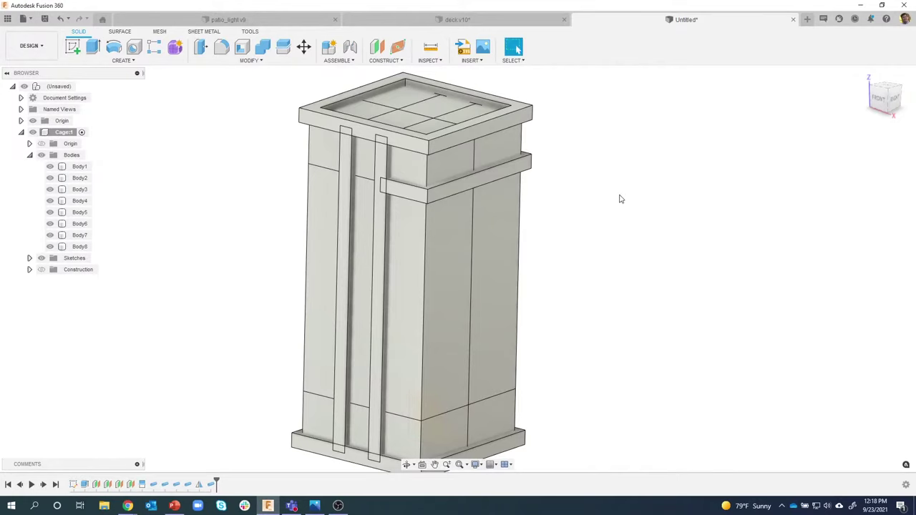
pyautogui.rightClick(596, 170)
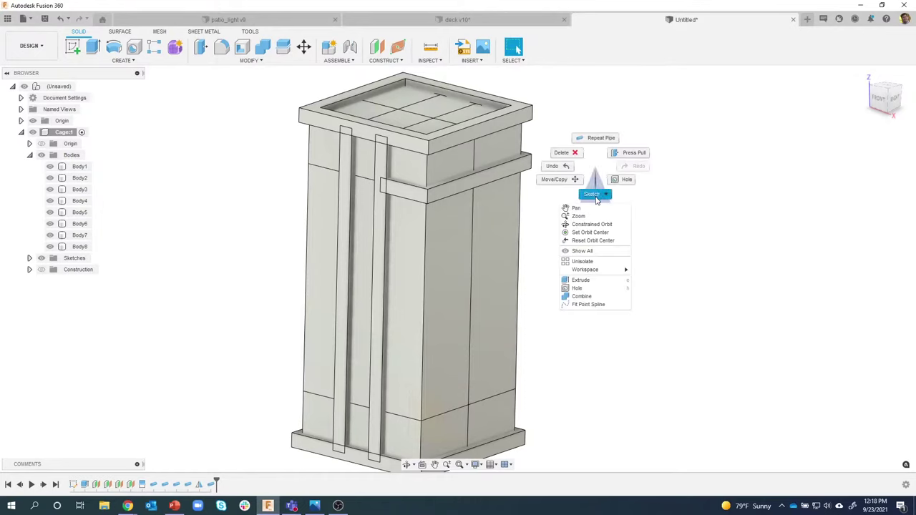
pyautogui.click(595, 198)
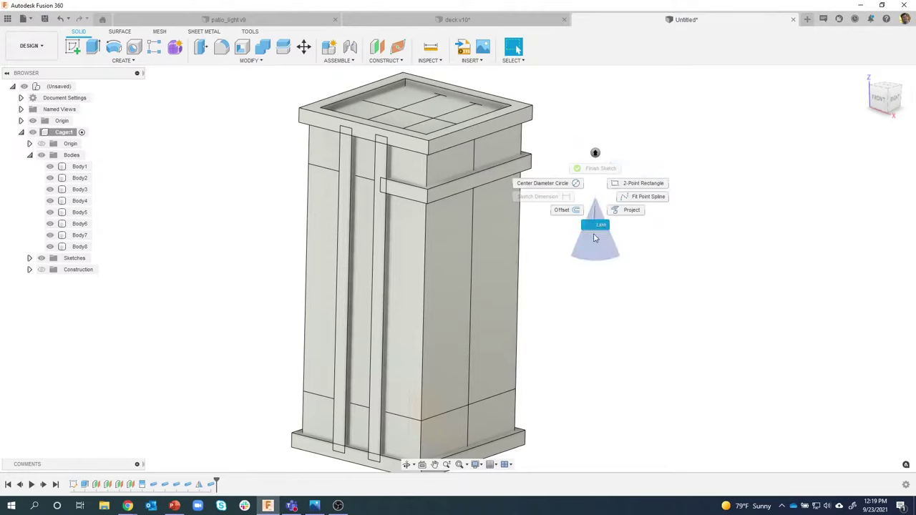
pyautogui.click(676, 145)
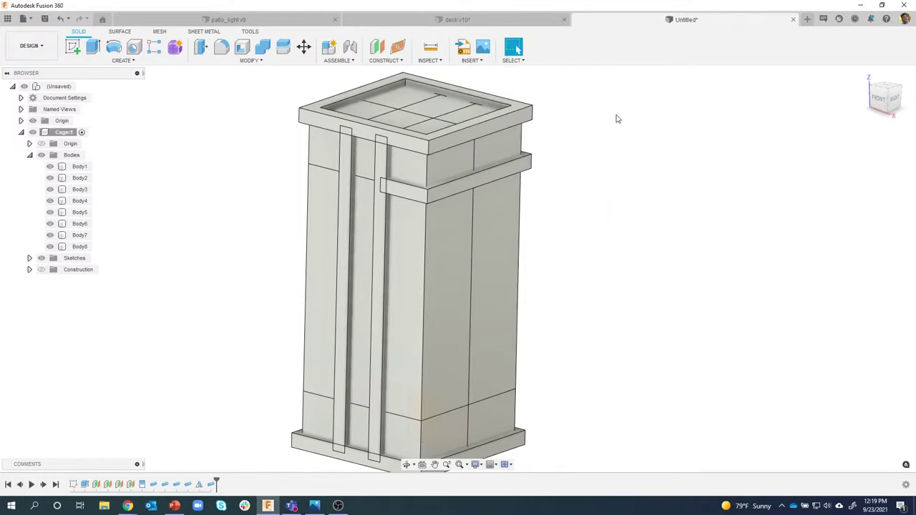
pyautogui.moveTo(618, 119)
pyautogui.mouseDown(button='right')
pyautogui.moveTo(642, 246)
pyautogui.moveTo(688, 161)
pyautogui.mouseUp(button='right')
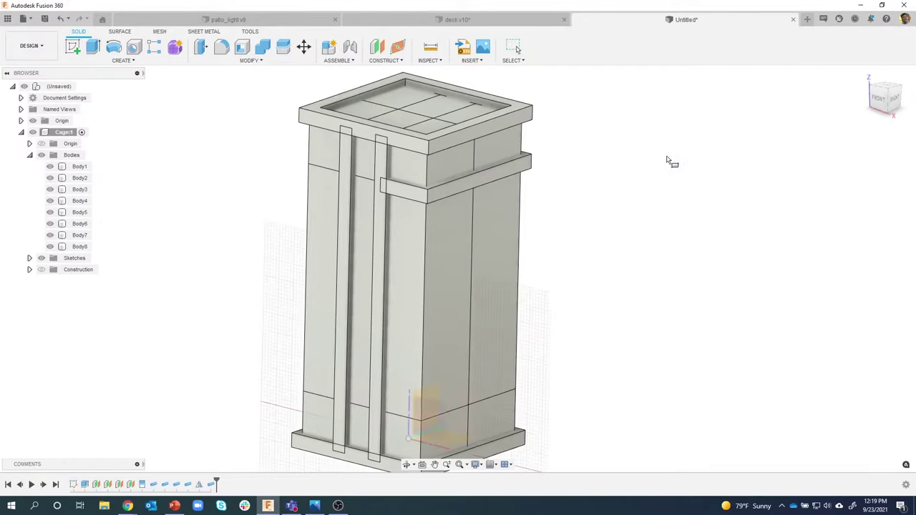
pyautogui.press('Escape')
pyautogui.moveTo(628, 128); pyautogui.dragTo(632, 189, button='right')
pyautogui.press('Escape')
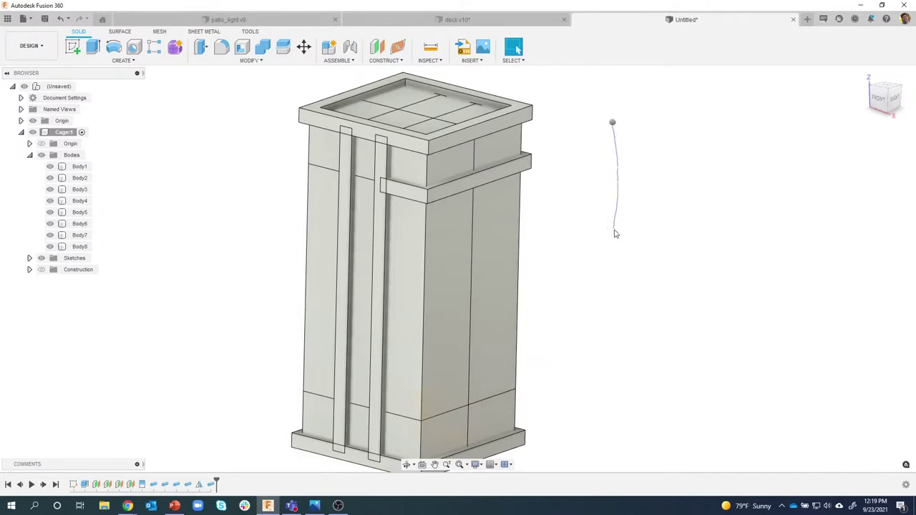
pyautogui.moveTo(616, 233); pyautogui.dragTo(615, 231, button='right')
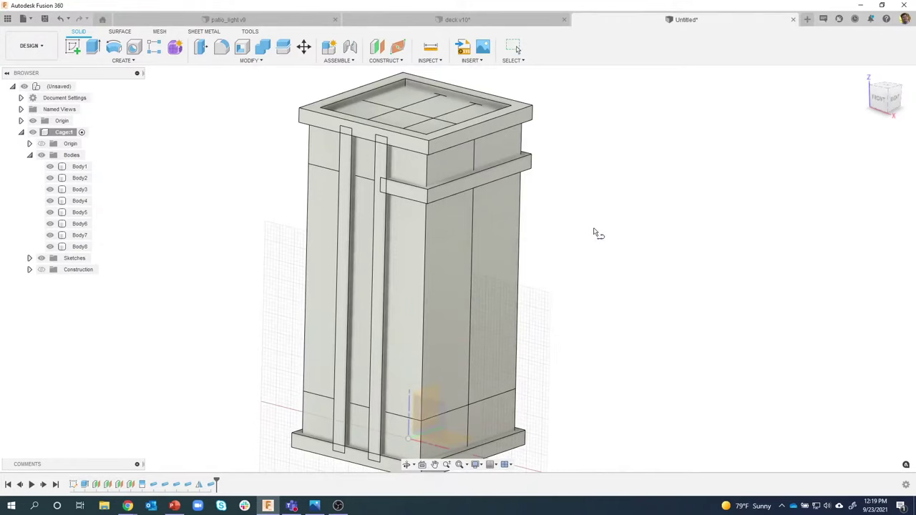
pyautogui.press('Escape')
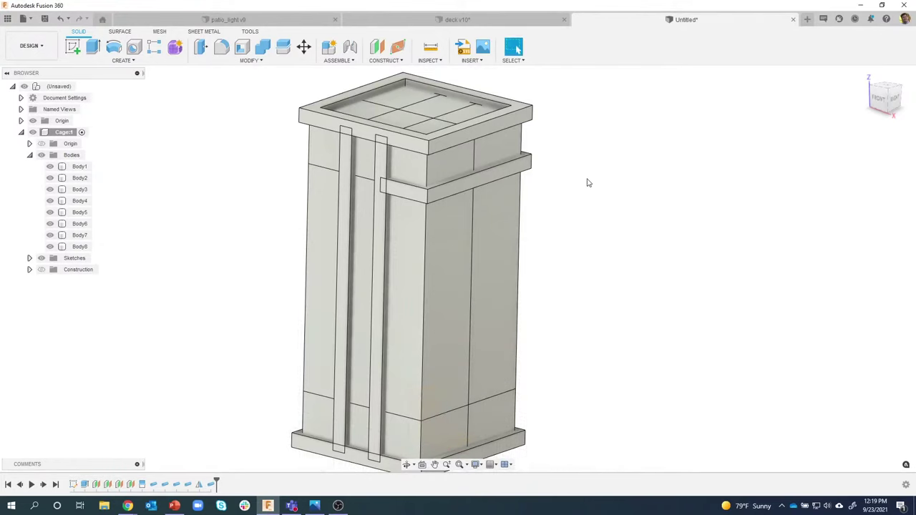
pyautogui.rightClick(588, 183)
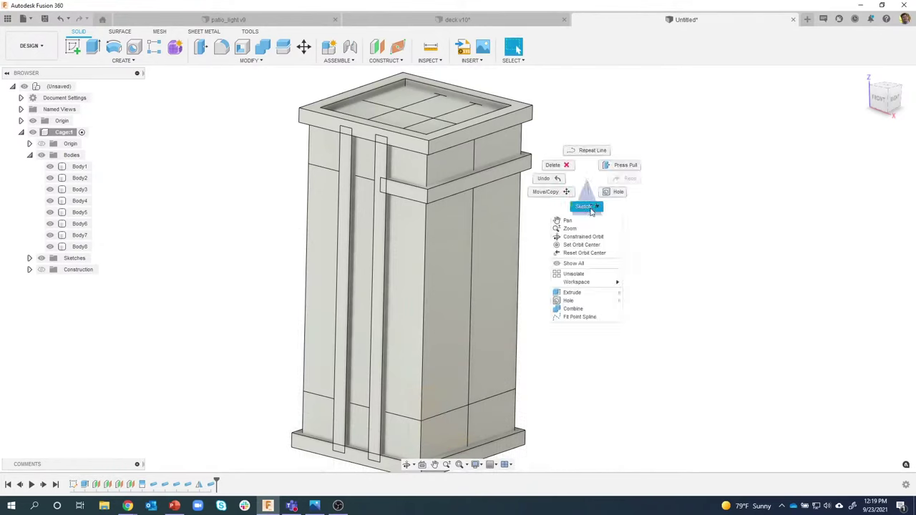
pyautogui.click(590, 208)
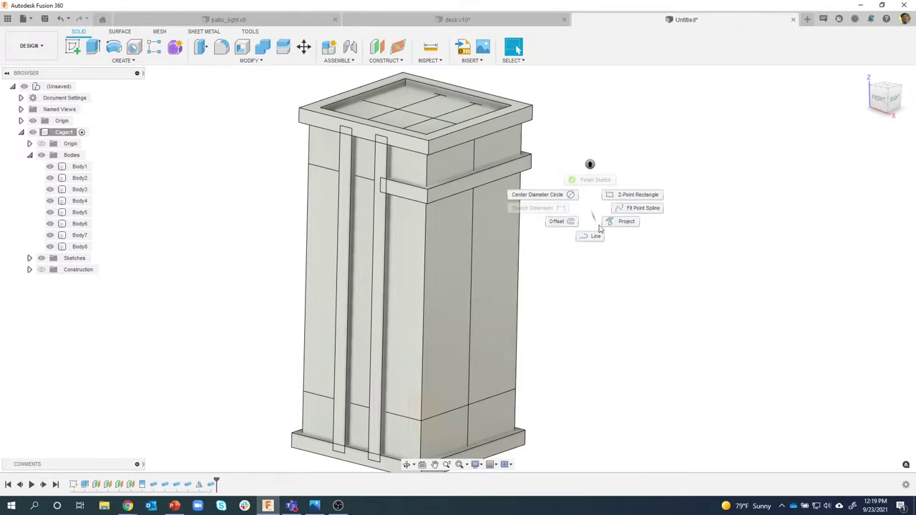
pyautogui.click(611, 152)
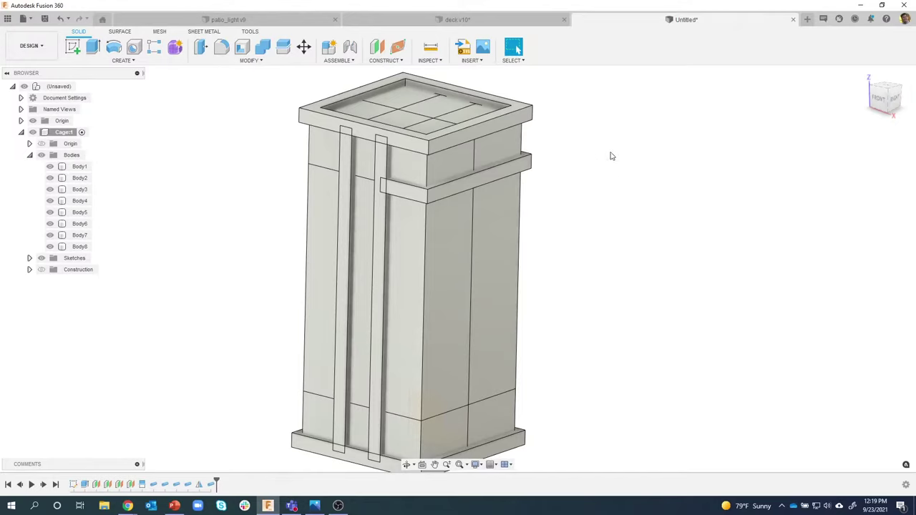
pyautogui.rightClick(610, 159)
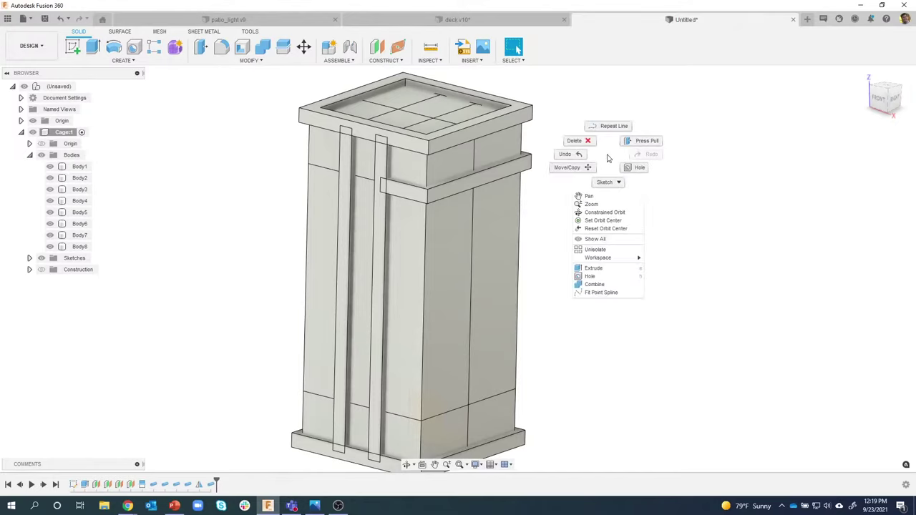
pyautogui.click(698, 159)
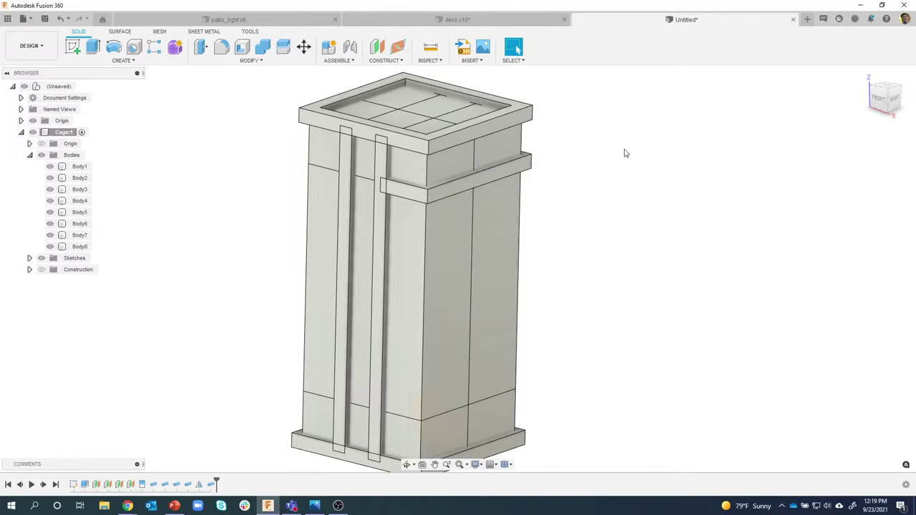
pyautogui.rightClick(607, 164)
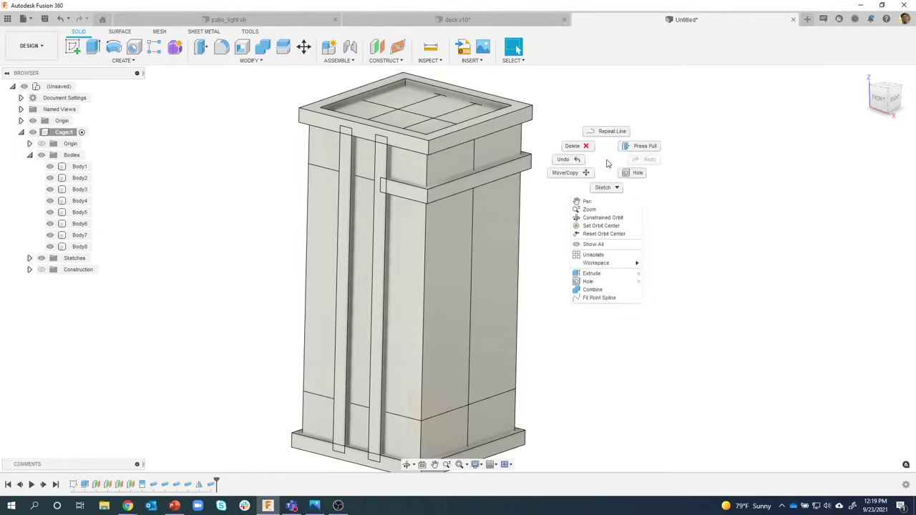
pyautogui.click(607, 163)
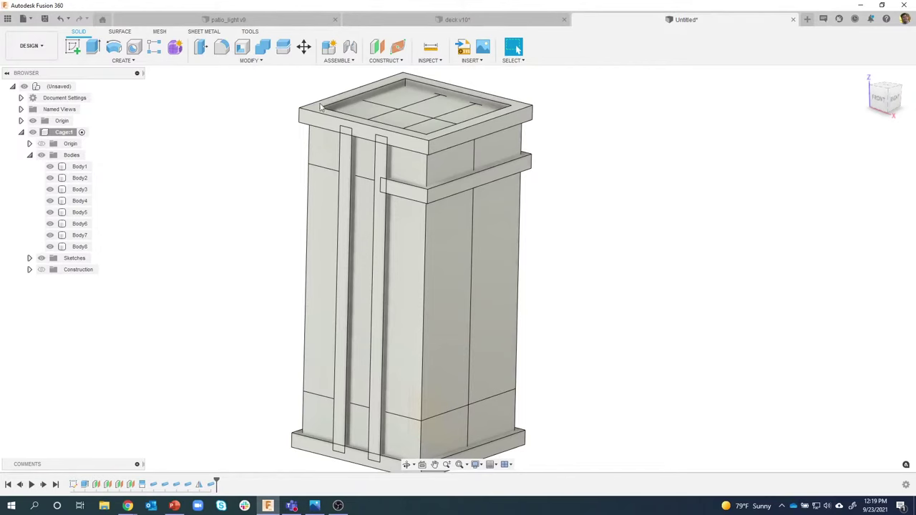
# Step: Create a 0.40 in square pipe as a new body along the lower horizontal split edge, from the right front bar around to the back
pyautogui.click(123, 61)
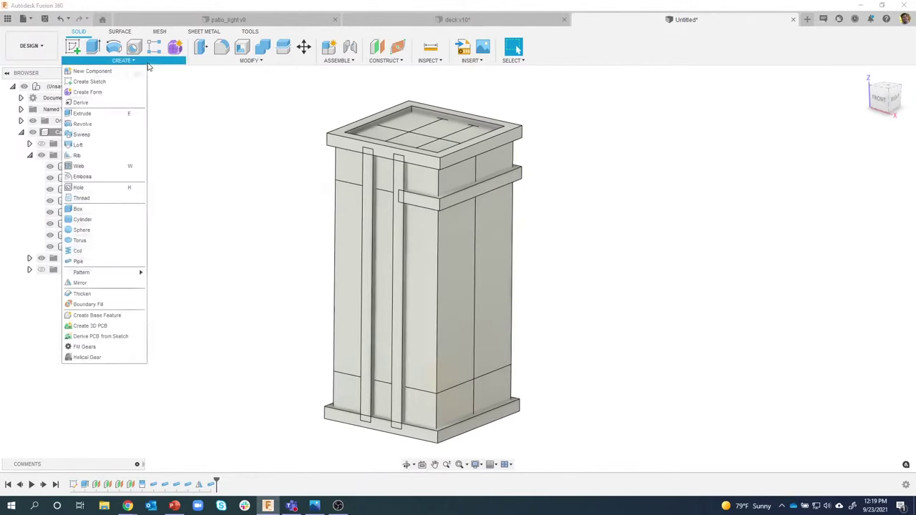
pyautogui.click(111, 261)
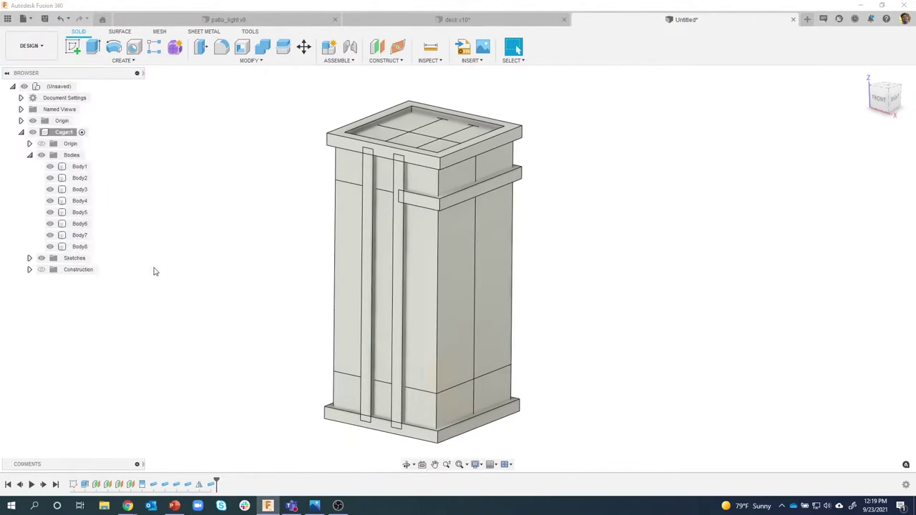
pyautogui.click(412, 385)
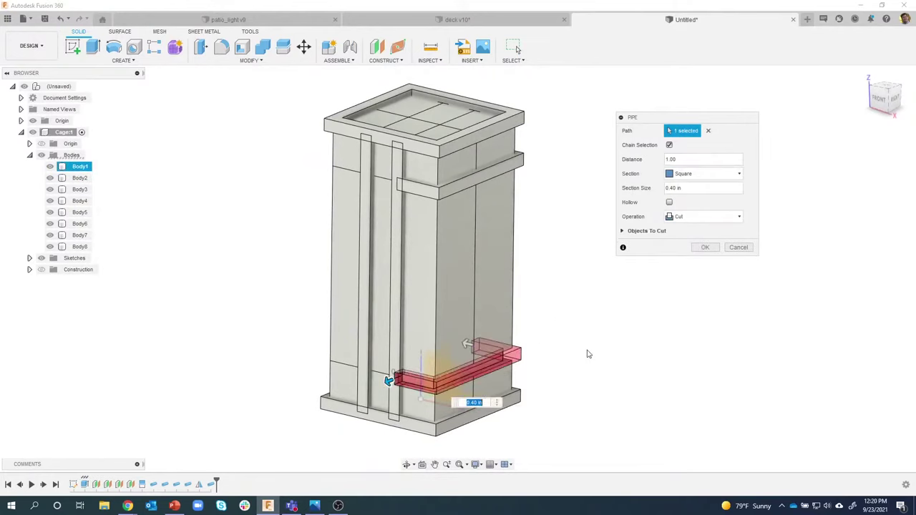
pyautogui.click(699, 217)
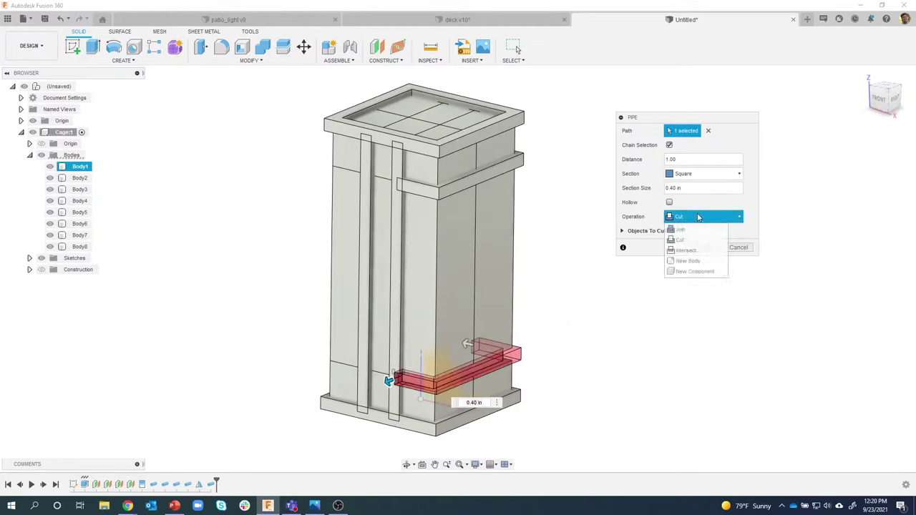
pyautogui.click(692, 262)
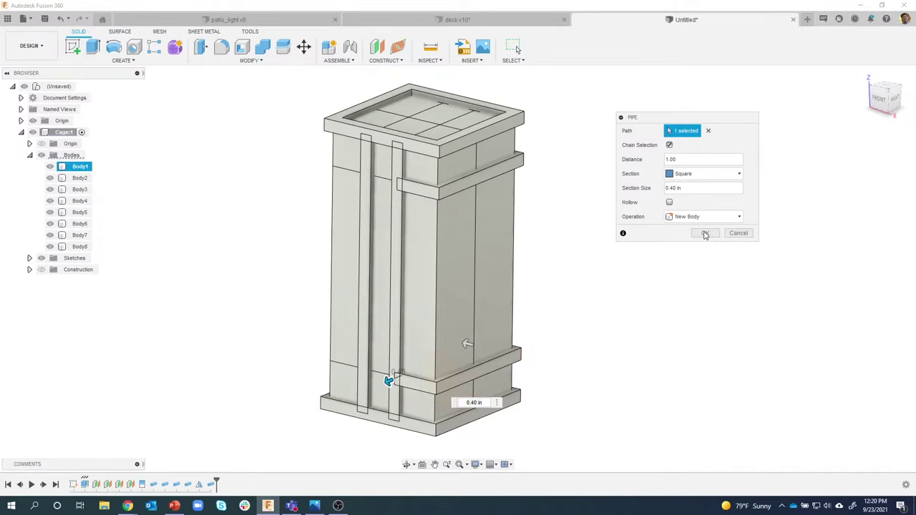
pyautogui.click(706, 235)
# Step: Mirror the upper and lower horizontal pipe features across the YZ origin plane to the left side of the cage
pyautogui.keyDown('shift'); pyautogui.moveTo(681, 254); pyautogui.dragTo(665, 224, button='middle'); pyautogui.keyUp('shift')
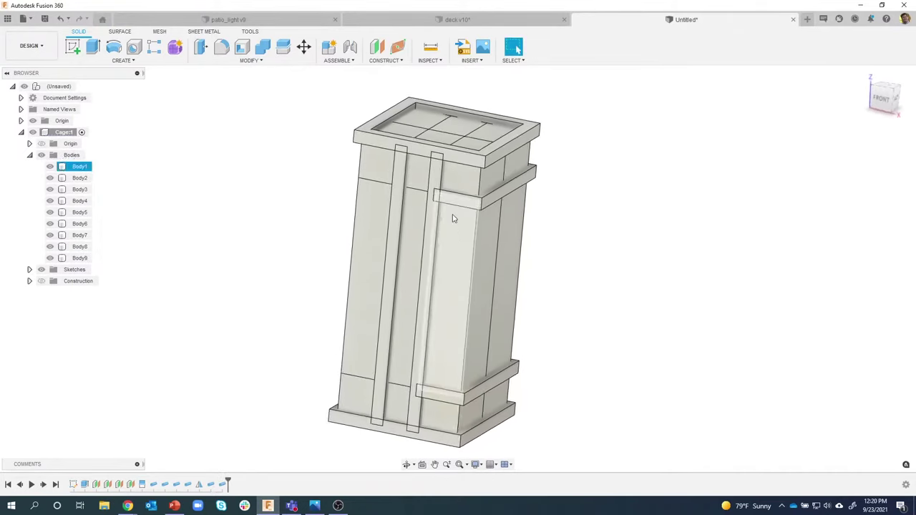
pyautogui.keyDown('shift'); pyautogui.moveTo(452, 218); pyautogui.dragTo(150, 94, button='middle'); pyautogui.keyUp('shift')
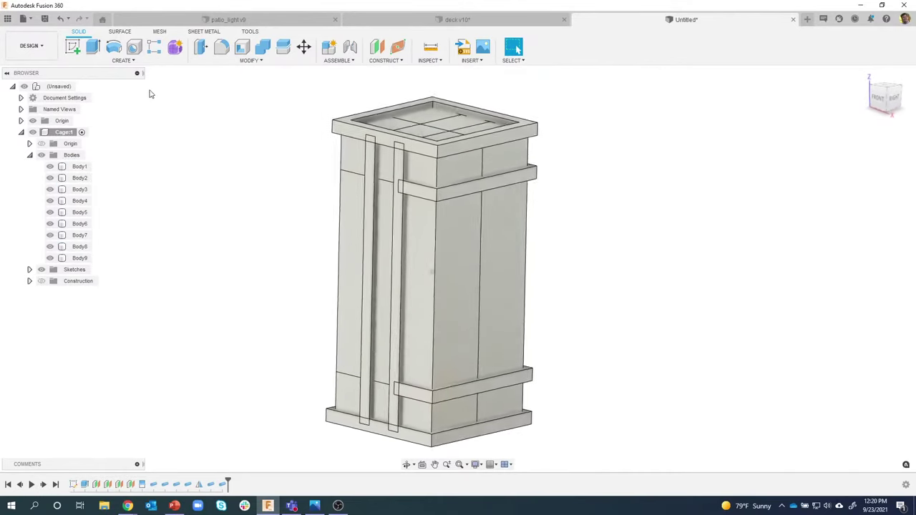
pyautogui.click(129, 60)
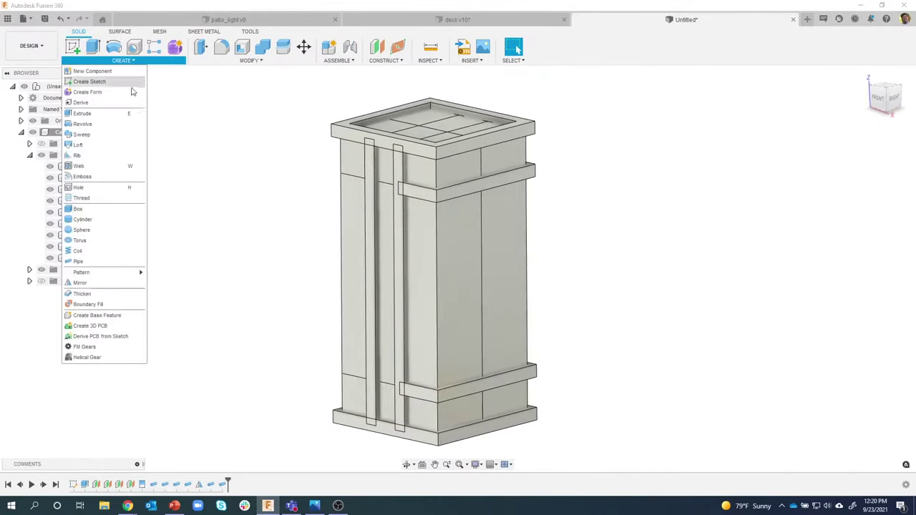
pyautogui.click(100, 283)
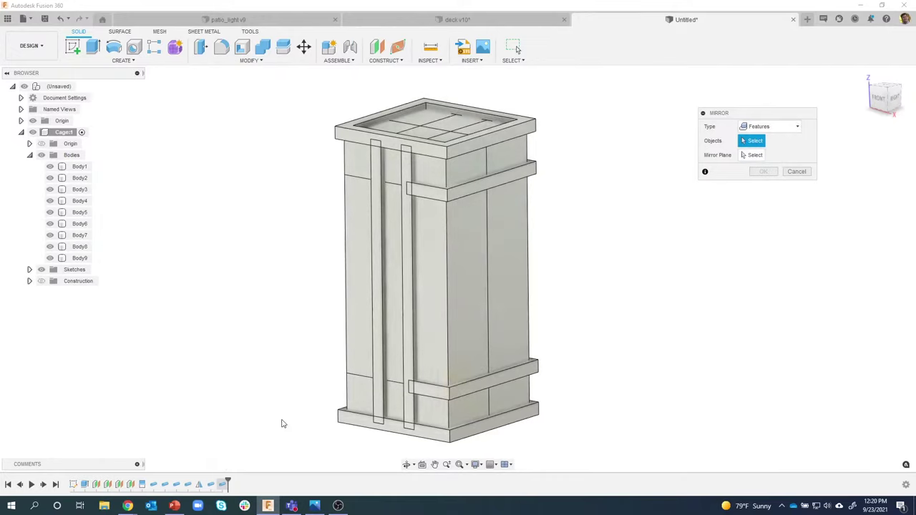
pyautogui.click(211, 487)
pyautogui.keyDown('ctrl'); pyautogui.click(220, 487); pyautogui.keyUp('ctrl')
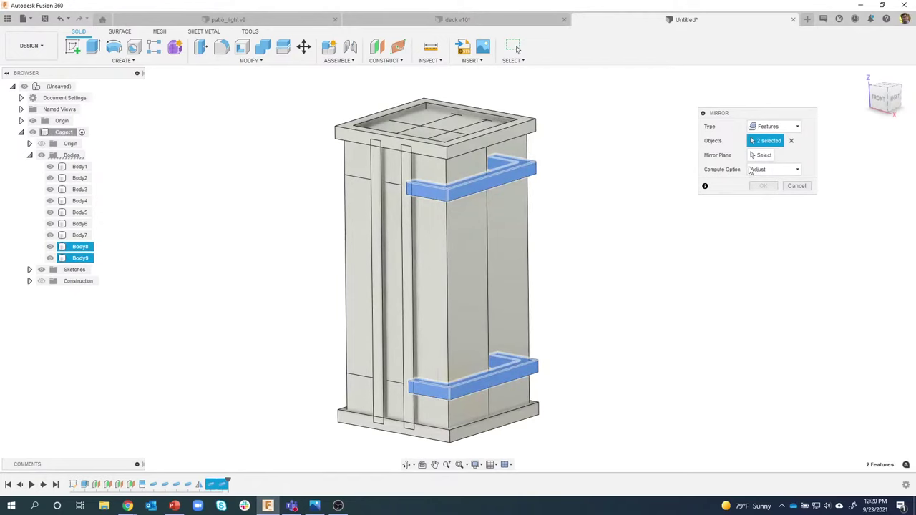
pyautogui.click(764, 157)
pyautogui.keyDown('shift'); pyautogui.moveTo(527, 322); pyautogui.dragTo(480, 358, button='middle'); pyautogui.keyUp('shift')
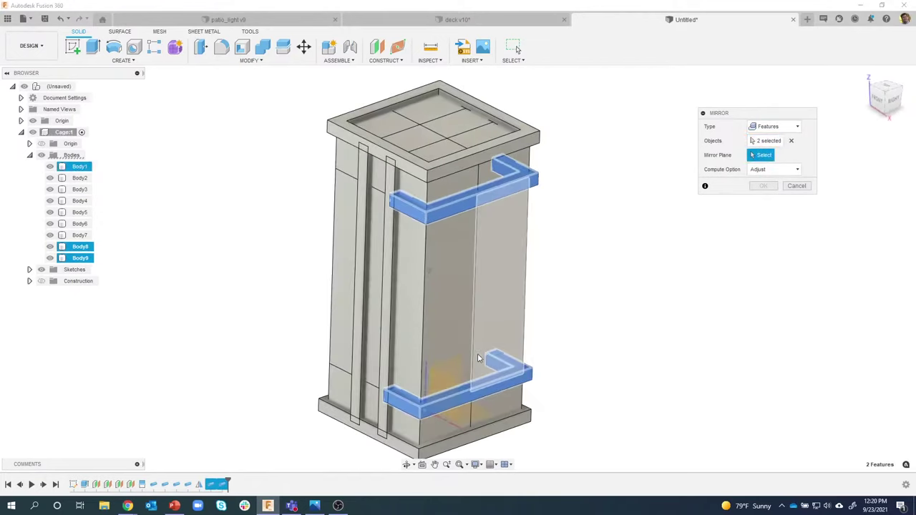
pyautogui.click(455, 369)
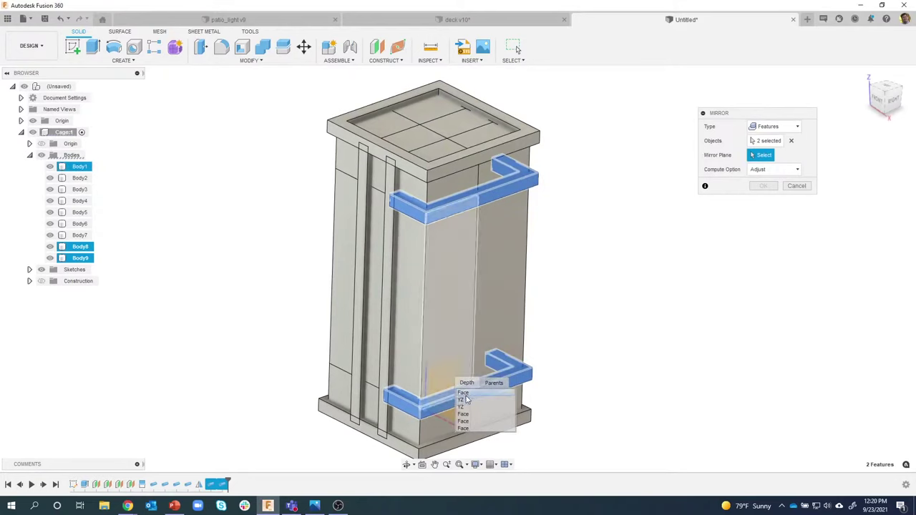
pyautogui.click(465, 401)
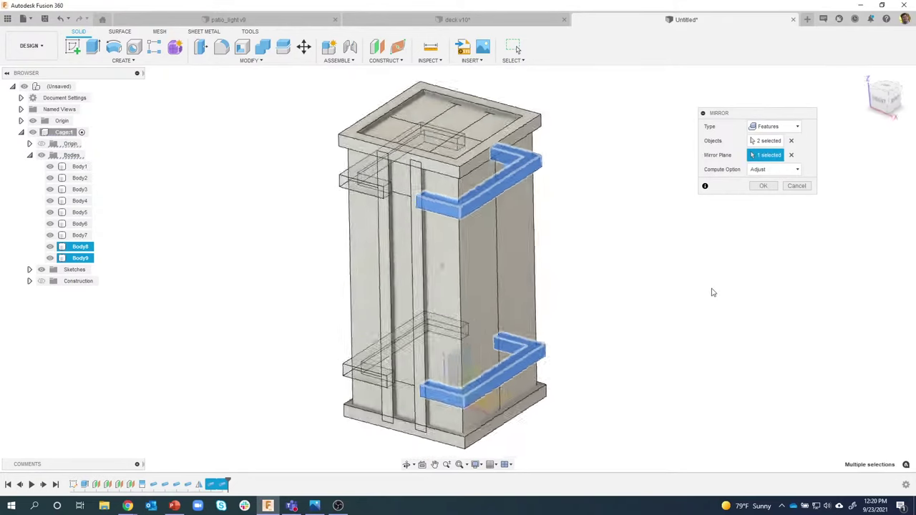
pyautogui.keyDown('shift'); pyautogui.moveTo(712, 292); pyautogui.dragTo(761, 187, button='middle'); pyautogui.keyUp('shift')
pyautogui.click(764, 186)
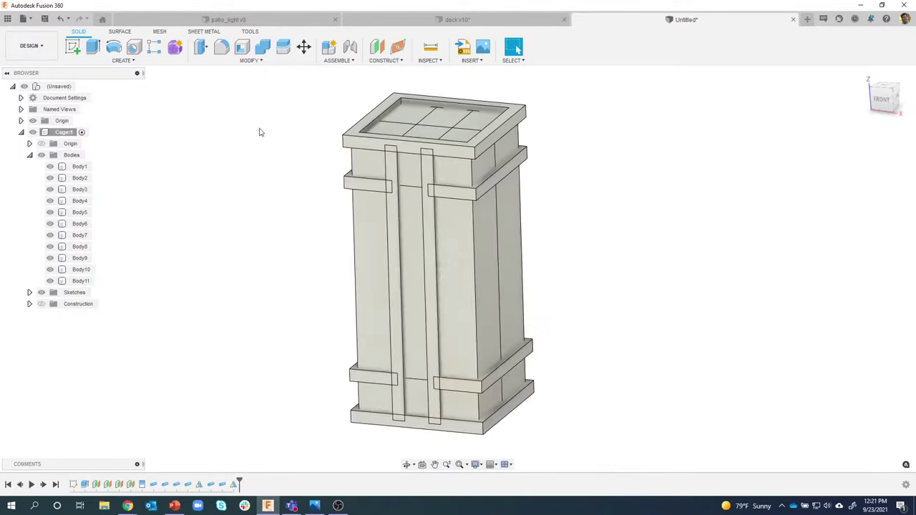
# Step: Hide the solid block to examine the cage with its mirrored horizontal bars, and show the block again
pyautogui.click(79, 167)
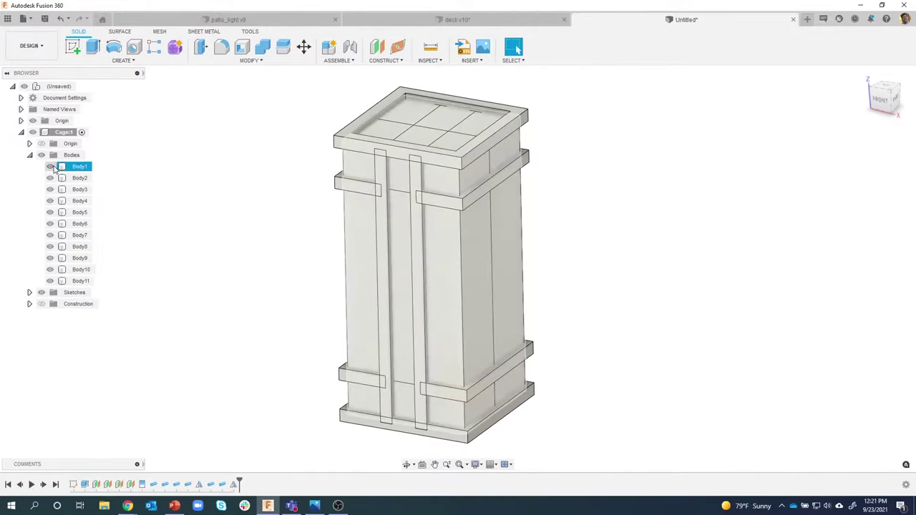
pyautogui.click(50, 166)
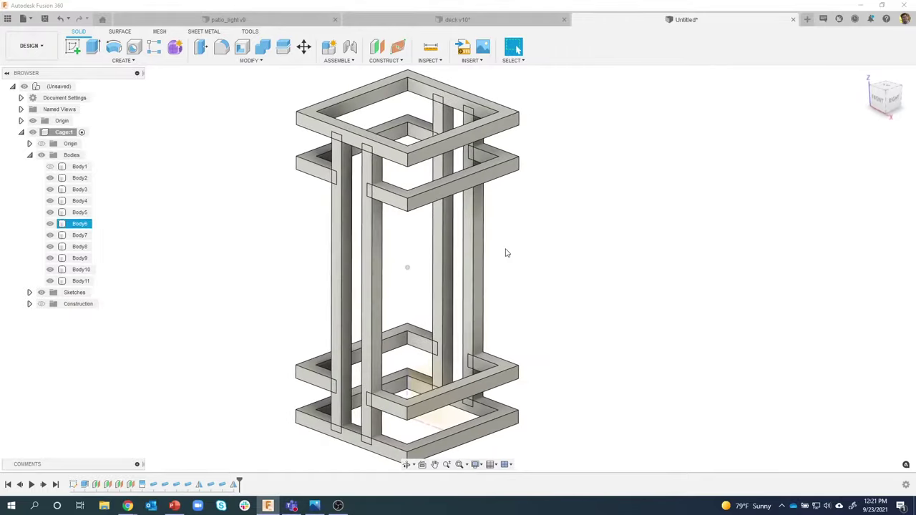
pyautogui.click(51, 166)
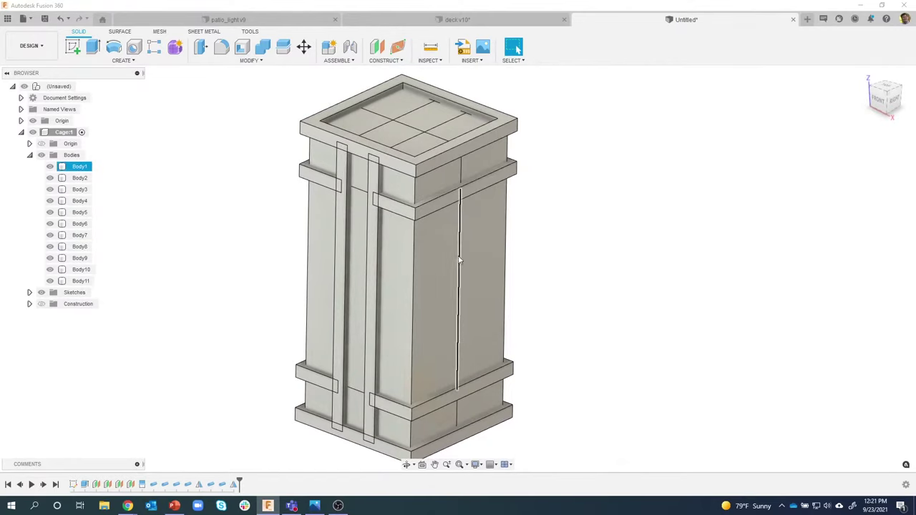
# Step: Roll the timeline back to just before the mirror of the horizontal pipes
pyautogui.keyDown('shift'); pyautogui.moveTo(461, 400); pyautogui.dragTo(605, 297, button='middle'); pyautogui.keyUp('shift')
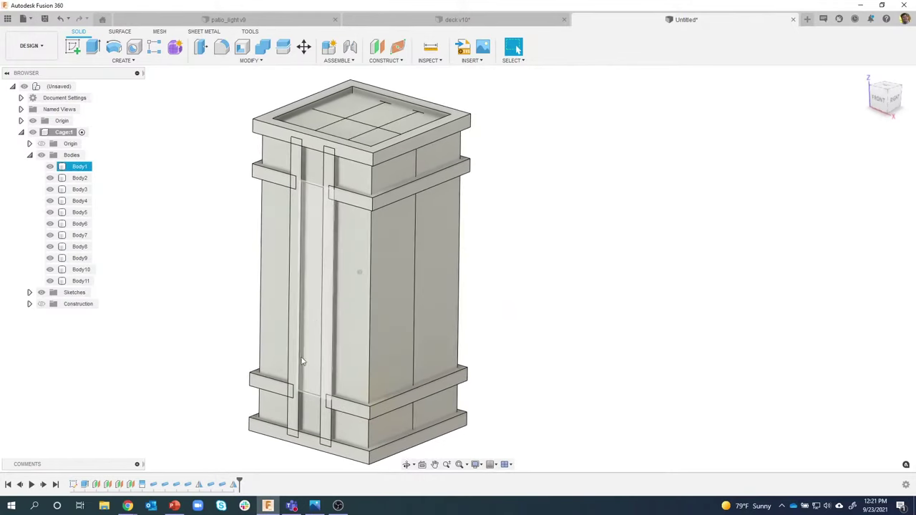
pyautogui.moveTo(238, 481); pyautogui.dragTo(227, 481)
pyautogui.keyDown('shift'); pyautogui.moveTo(492, 443); pyautogui.dragTo(364, 265, button='middle'); pyautogui.keyUp('shift')
# Step: Create a 0.40 in square pipe as a new body along the vertical centre edge of the block's right face
pyautogui.click(129, 63)
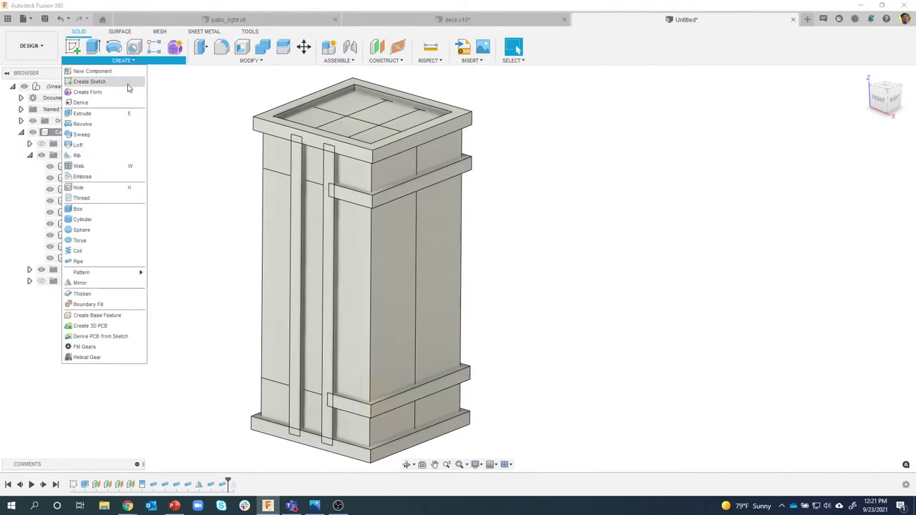
pyautogui.click(96, 259)
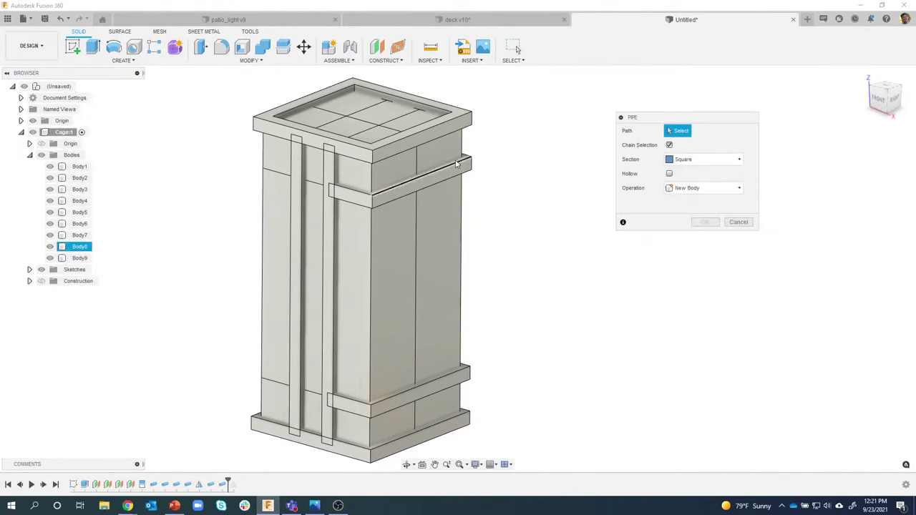
pyautogui.click(416, 162)
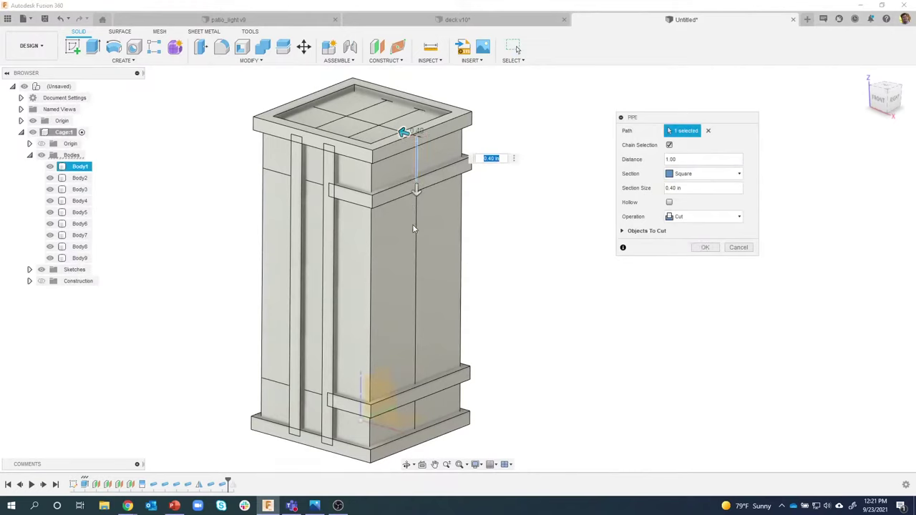
pyautogui.click(418, 225)
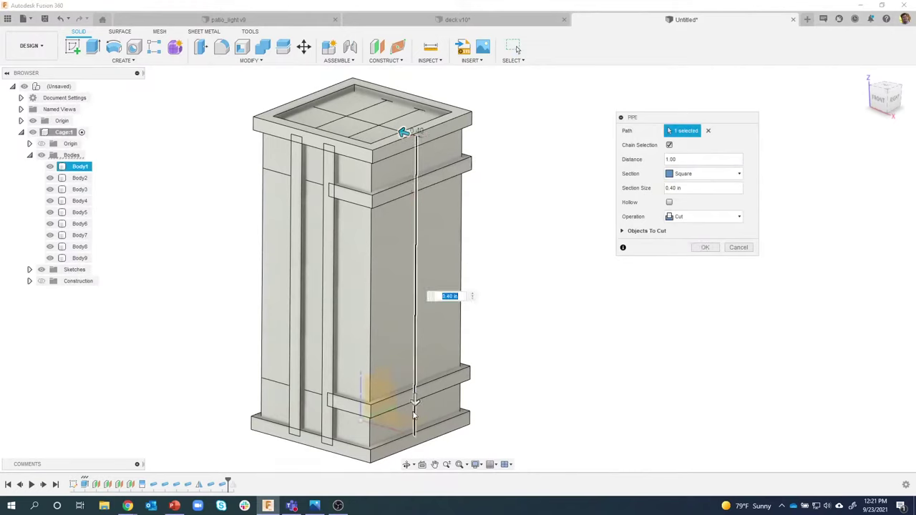
pyautogui.click(693, 218)
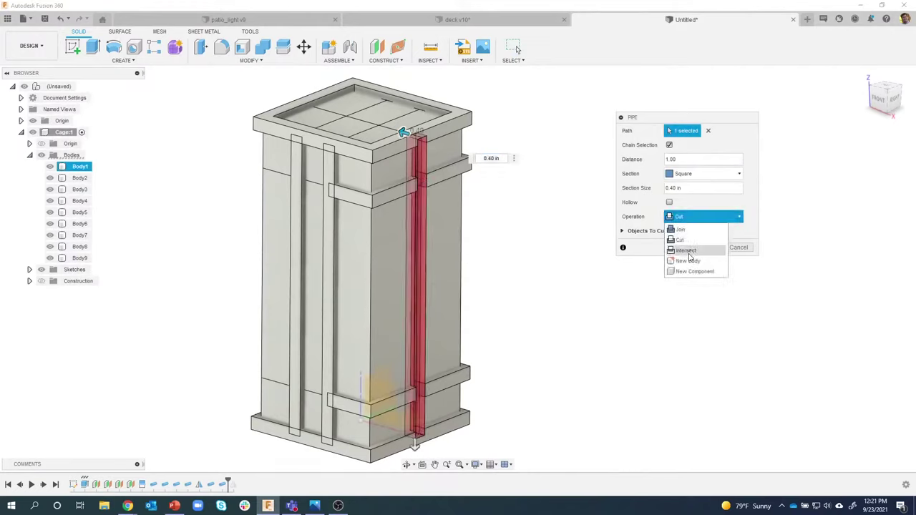
pyautogui.click(686, 258)
pyautogui.click(706, 234)
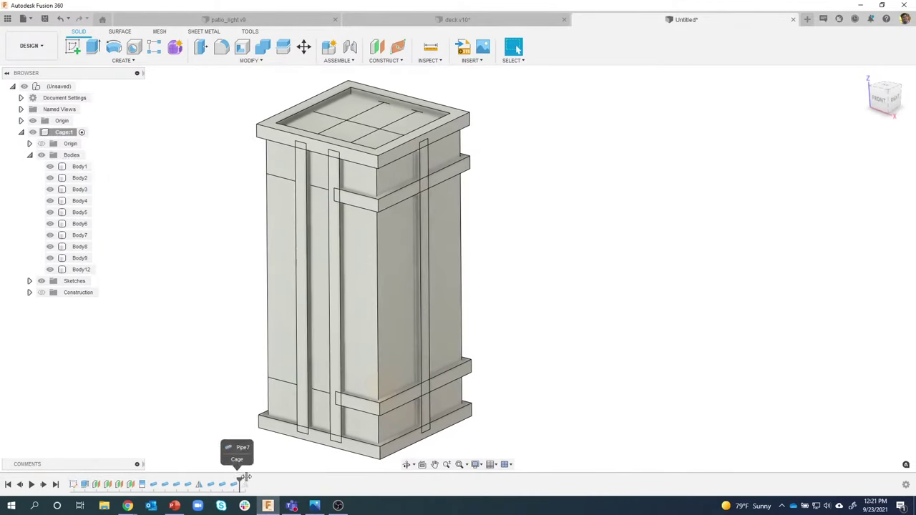
# Step: Roll the timeline forward past the mirror of the horizontal pipes and examine the left side of the cage
pyautogui.moveTo(248, 479); pyautogui.dragTo(251, 479)
pyautogui.keyDown('shift'); pyautogui.moveTo(186, 387); pyautogui.dragTo(301, 279, button='middle'); pyautogui.keyUp('shift')
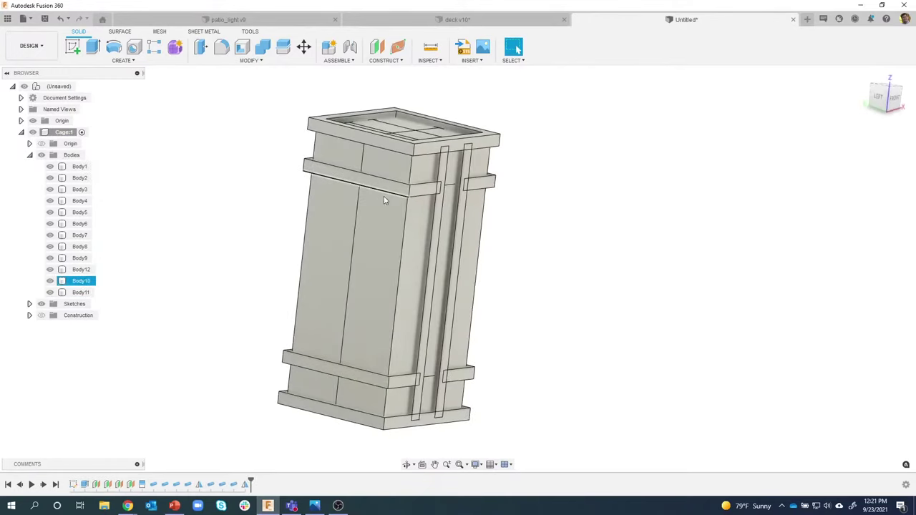
pyautogui.keyDown('shift'); pyautogui.moveTo(466, 362); pyautogui.dragTo(328, 394, button='middle'); pyautogui.keyUp('shift')
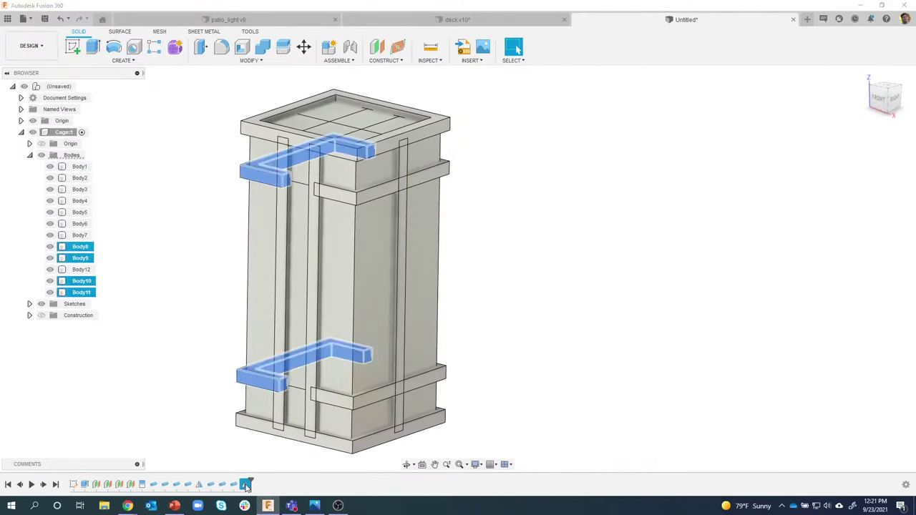
# Step: Edit the horizontal pipes' mirror feature to include the new vertical pipe on the right face
pyautogui.doubleClick(246, 485)
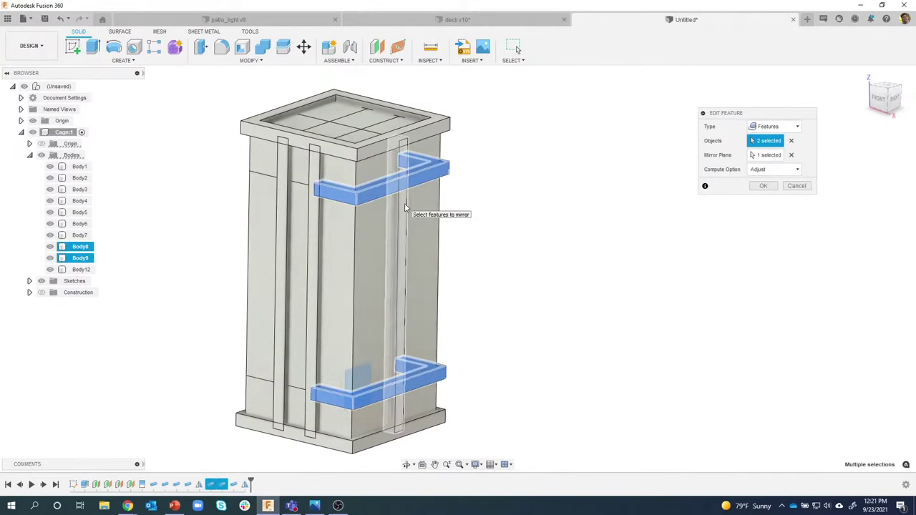
pyautogui.click(235, 485)
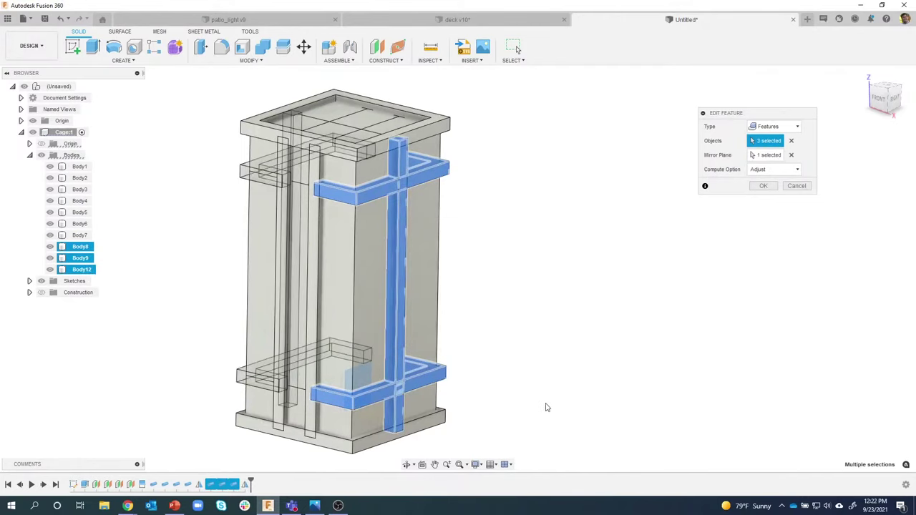
pyautogui.keyDown('shift'); pyautogui.moveTo(544, 374); pyautogui.dragTo(330, 343, button='middle'); pyautogui.keyUp('shift')
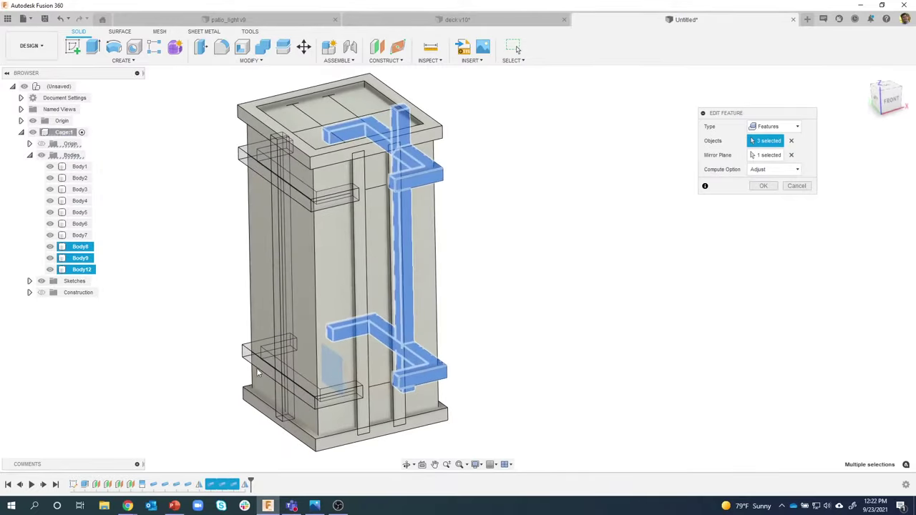
pyautogui.keyDown('shift'); pyautogui.moveTo(299, 390); pyautogui.dragTo(262, 156, button='middle'); pyautogui.keyUp('shift')
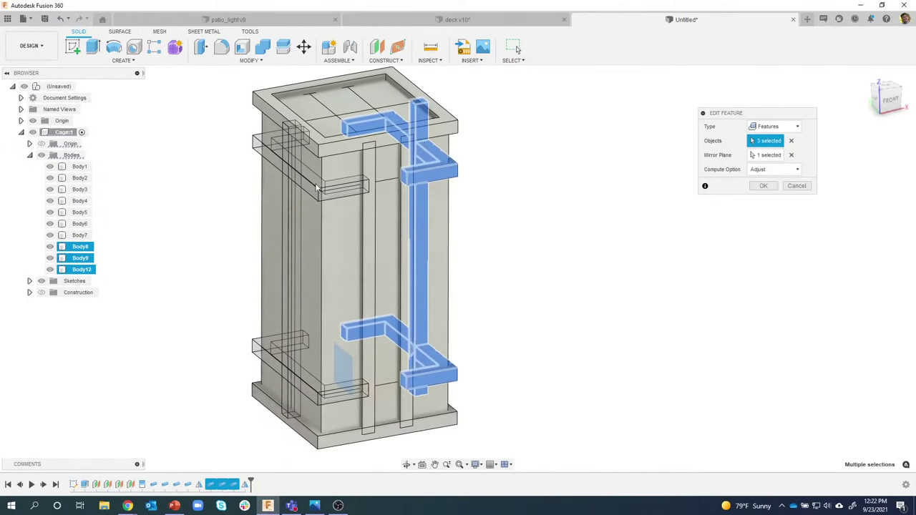
pyautogui.keyDown('shift'); pyautogui.moveTo(601, 257); pyautogui.dragTo(533, 250, button='middle'); pyautogui.keyUp('shift')
pyautogui.keyDown('shift'); pyautogui.moveTo(477, 223); pyautogui.dragTo(765, 190, button='middle'); pyautogui.keyUp('shift')
pyautogui.click(764, 187)
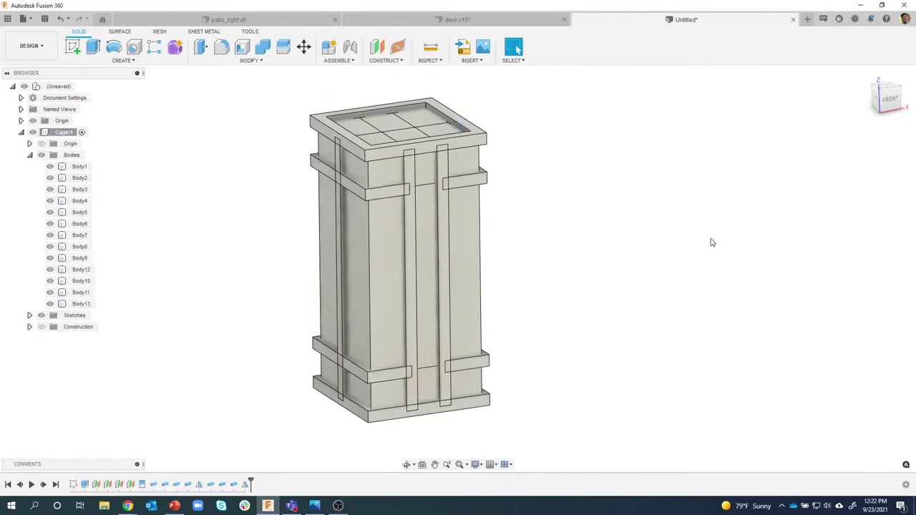
pyautogui.keyDown('shift'); pyautogui.moveTo(712, 241); pyautogui.dragTo(408, 223, button='middle'); pyautogui.keyUp('shift')
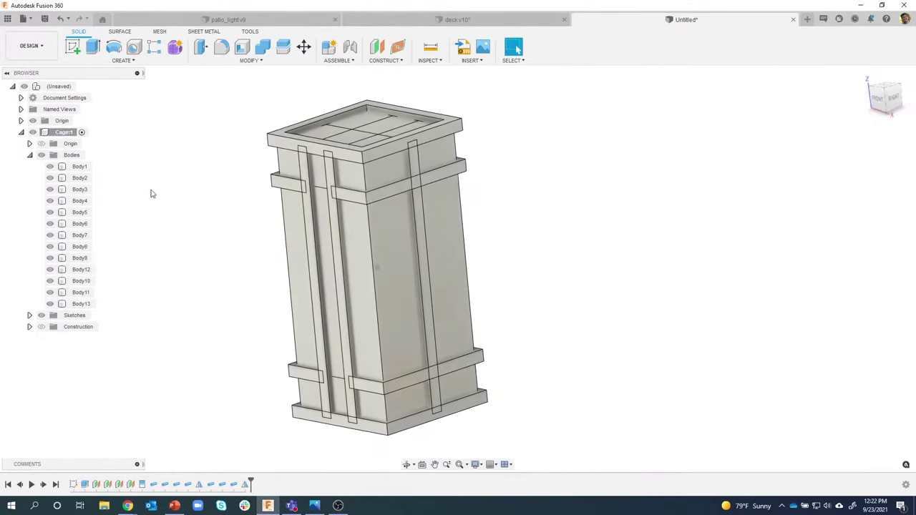
# Step: Hide the solid block and combine all the cage bars into one body with Join, using the top frame as target
pyautogui.click(75, 167)
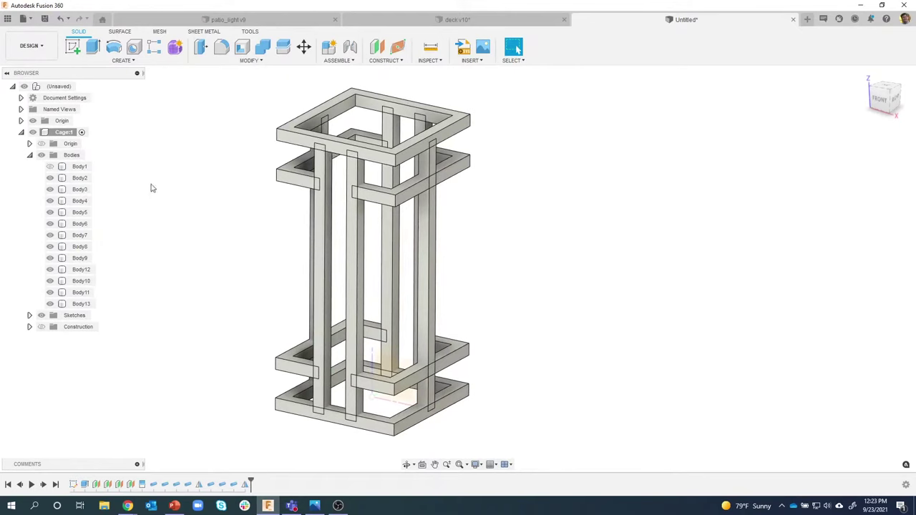
pyautogui.keyDown('shift'); pyautogui.moveTo(231, 201); pyautogui.dragTo(247, 86, button='middle'); pyautogui.keyUp('shift')
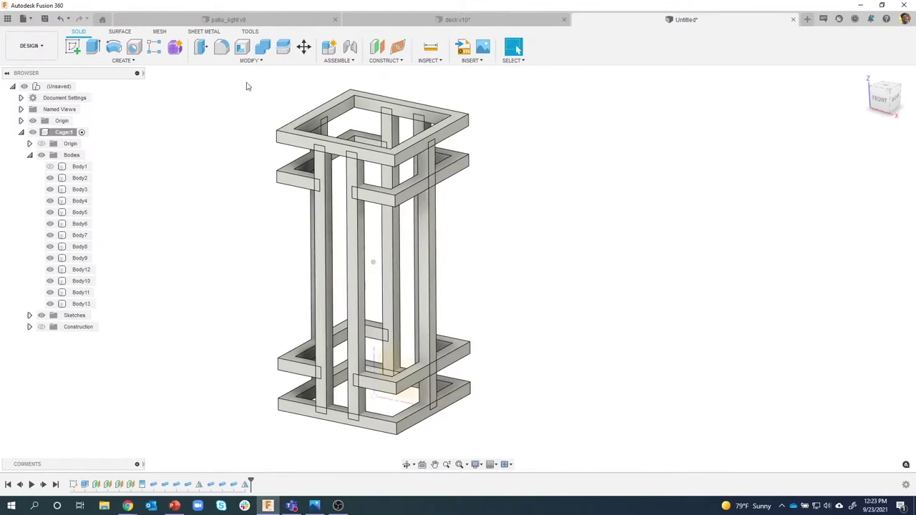
pyautogui.click(263, 49)
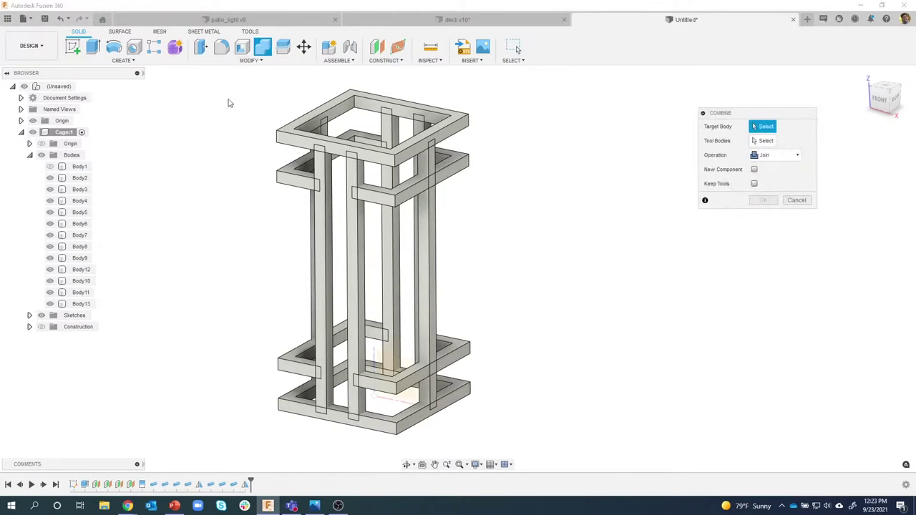
pyautogui.keyDown('shift'); pyautogui.moveTo(215, 131); pyautogui.dragTo(258, 107, button='middle'); pyautogui.keyUp('shift')
pyautogui.click(284, 129)
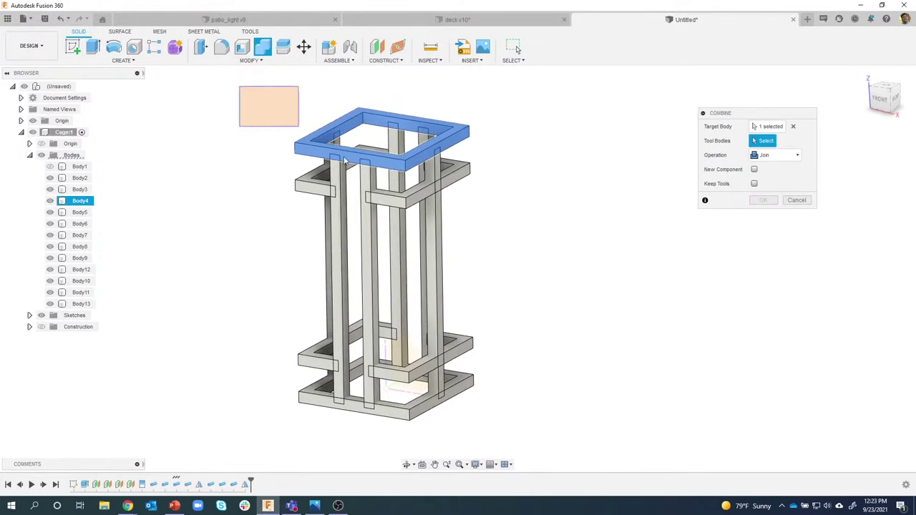
pyautogui.moveTo(344, 160); pyautogui.dragTo(541, 446)
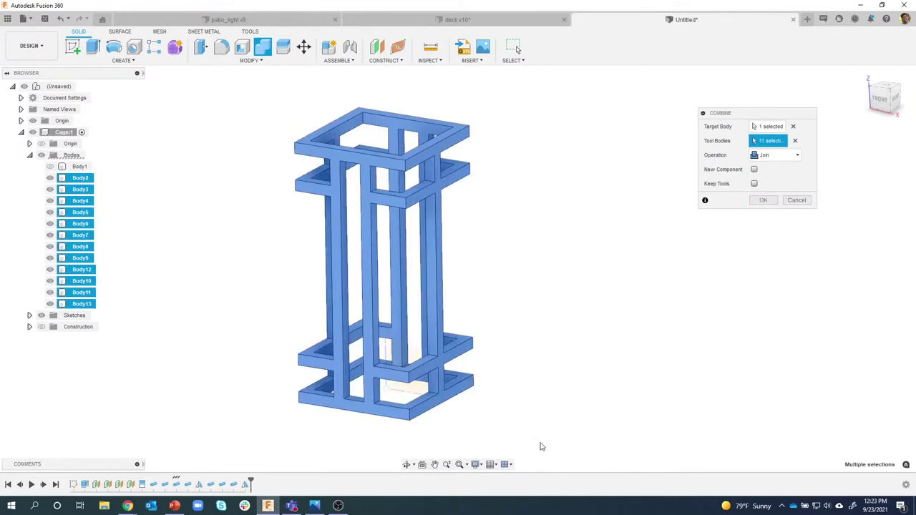
pyautogui.scroll(8, 583, 209)
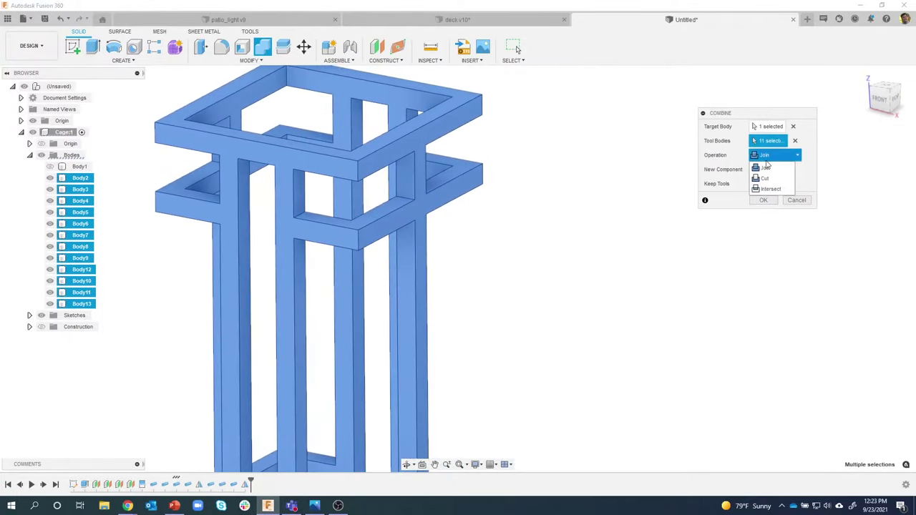
pyautogui.keyDown('shift'); pyautogui.moveTo(501, 198); pyautogui.dragTo(407, 178, button='middle'); pyautogui.keyUp('shift')
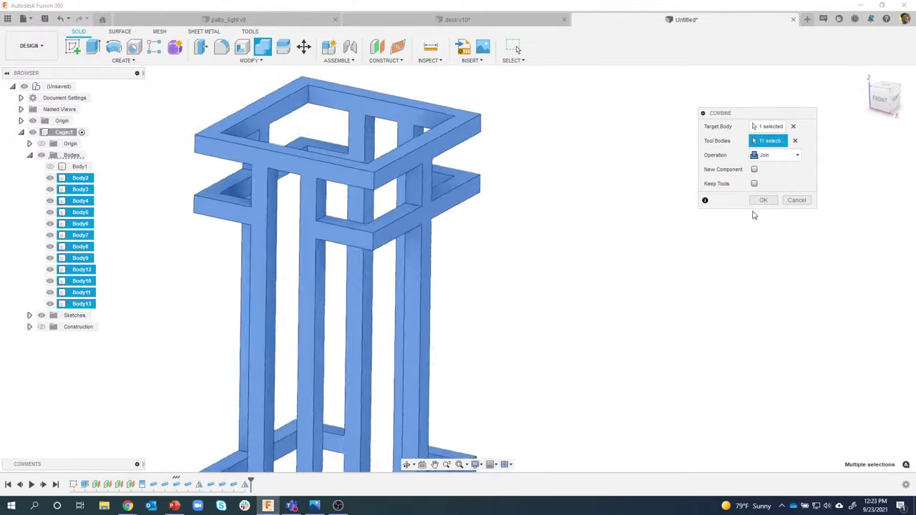
pyautogui.click(764, 200)
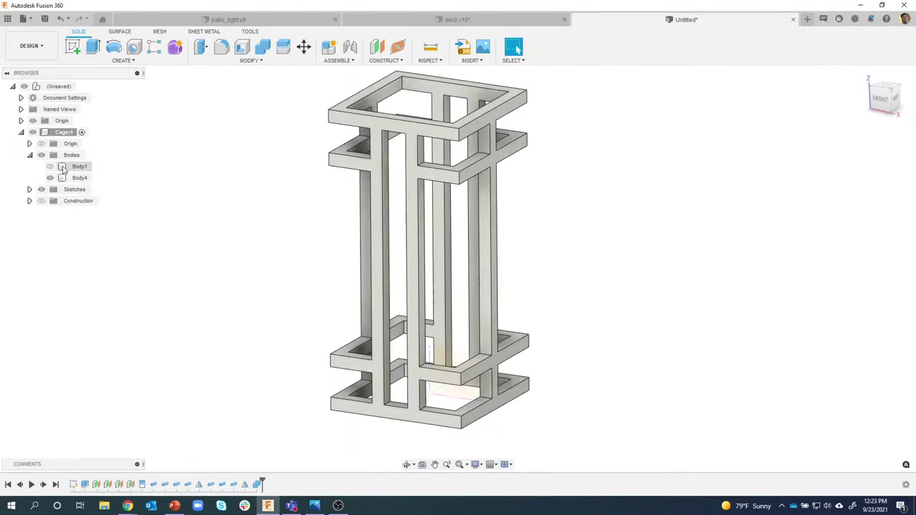
# Step: Toggle the solid block's visibility to compare it with the cage, and rename the joined body as Cagebody
pyautogui.click(51, 166)
pyautogui.click(51, 167)
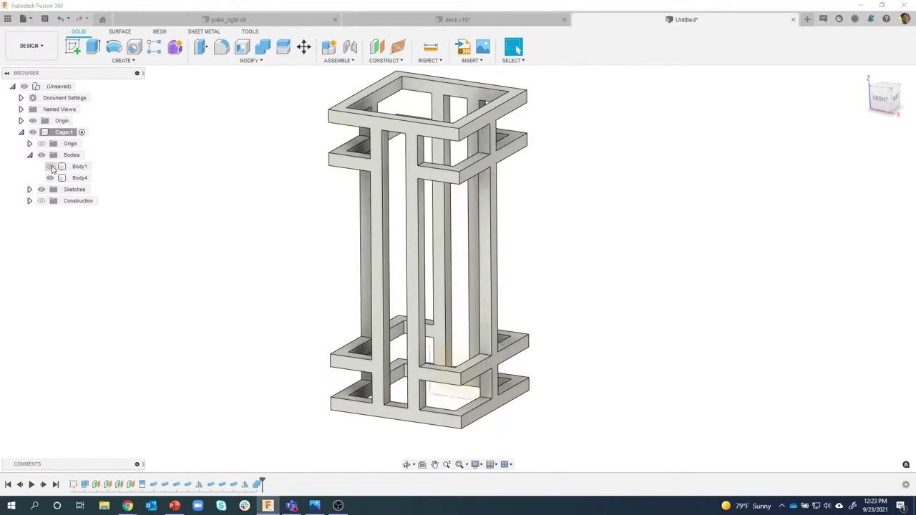
pyautogui.doubleClick(79, 179)
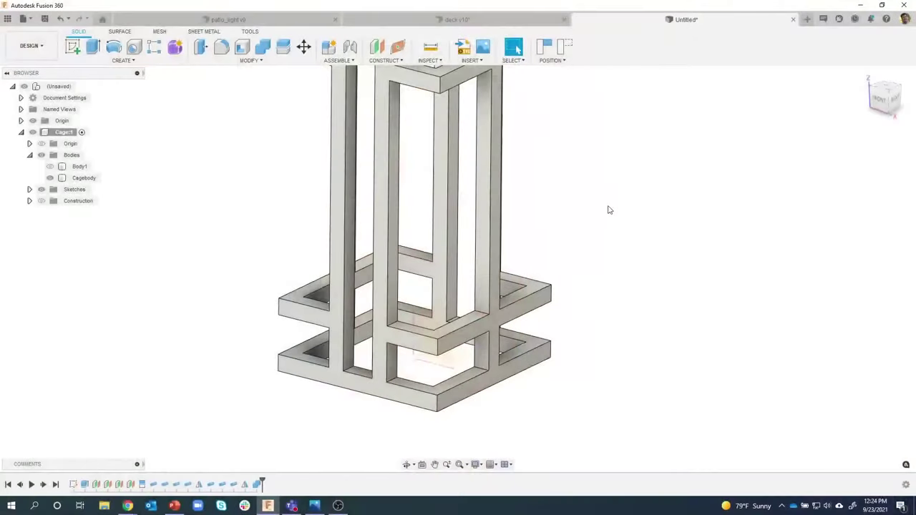
# Step: Inspect the lower end of the cage from below and revert the component's unsaved position change
pyautogui.scroll(2, 556, 365)
pyautogui.keyDown('shift'); pyautogui.moveTo(556, 365); pyautogui.dragTo(293, 429, button='middle'); pyautogui.keyUp('shift')
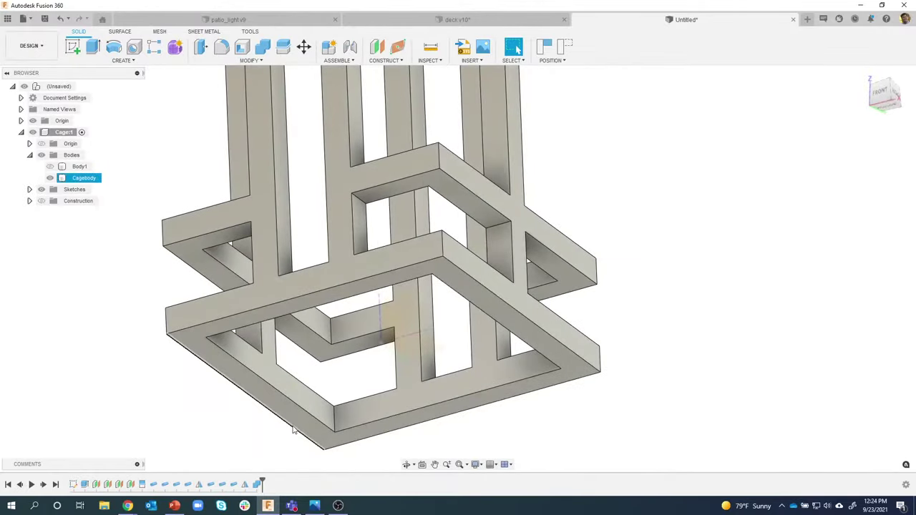
pyautogui.keyDown('shift'); pyautogui.moveTo(467, 398); pyautogui.dragTo(609, 199, button='middle'); pyautogui.keyUp('shift')
pyautogui.click(464, 301)
pyautogui.click(594, 203)
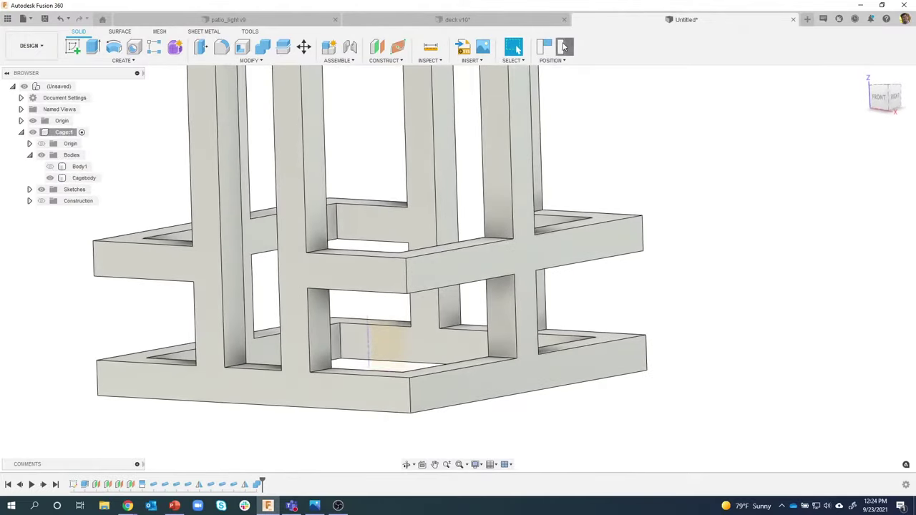
pyautogui.click(565, 46)
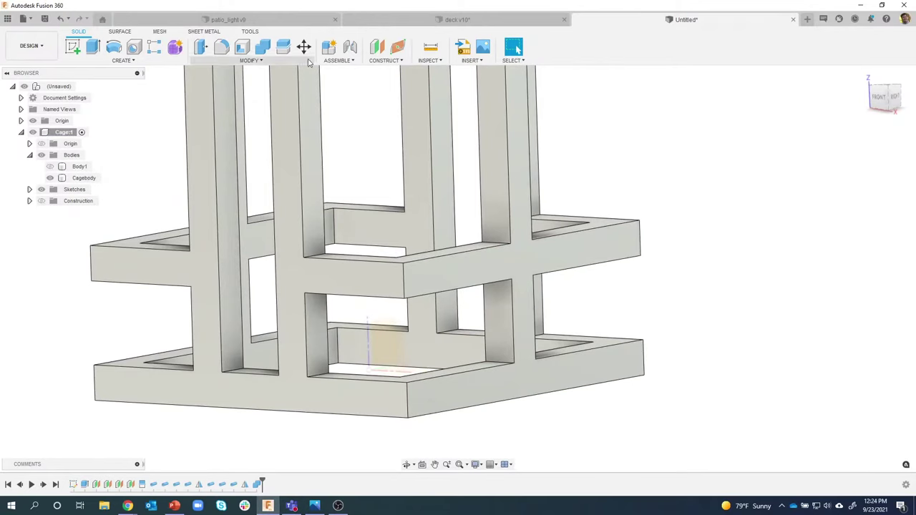
pyautogui.click(270, 62)
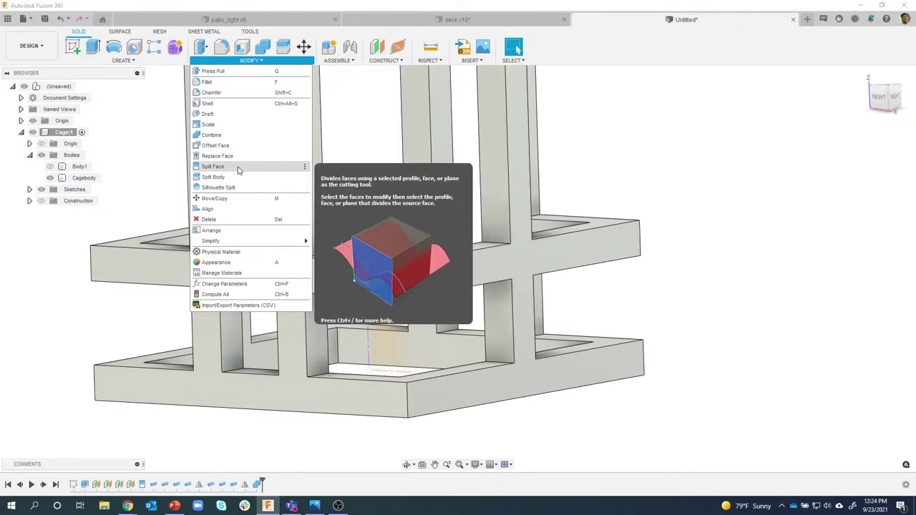
pyautogui.keyDown('shift'); pyautogui.moveTo(655, 149); pyautogui.dragTo(576, 169, button='middle'); pyautogui.keyUp('shift')
pyautogui.scroll(-2, 544, 103)
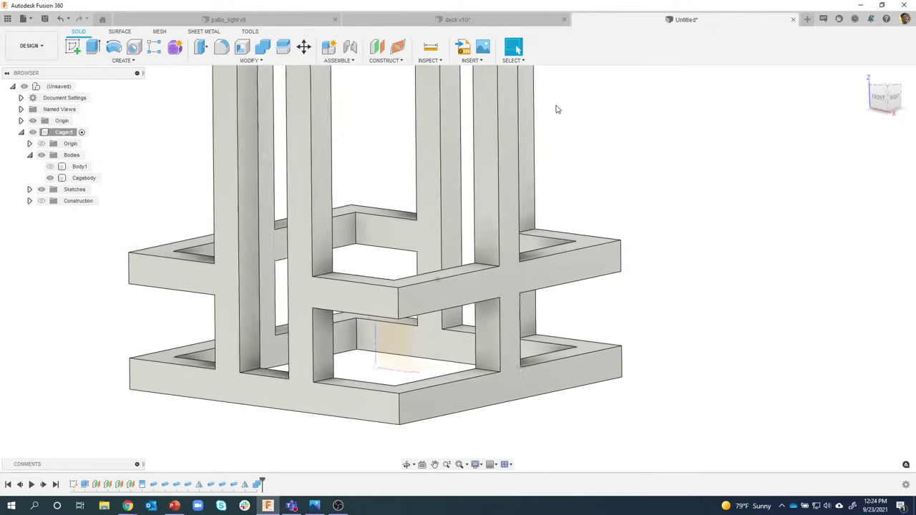
# Step: Create an offset plane at 0.00 in on the upper face of the bottom frame, with the construction planes shown
pyautogui.click(377, 49)
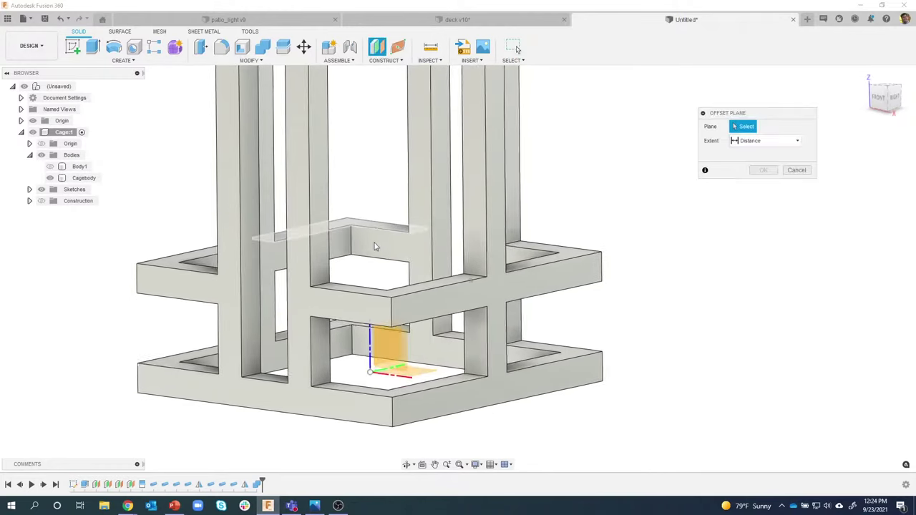
pyautogui.keyDown('shift'); pyautogui.moveTo(390, 179); pyautogui.dragTo(415, 387, button='middle'); pyautogui.keyUp('shift')
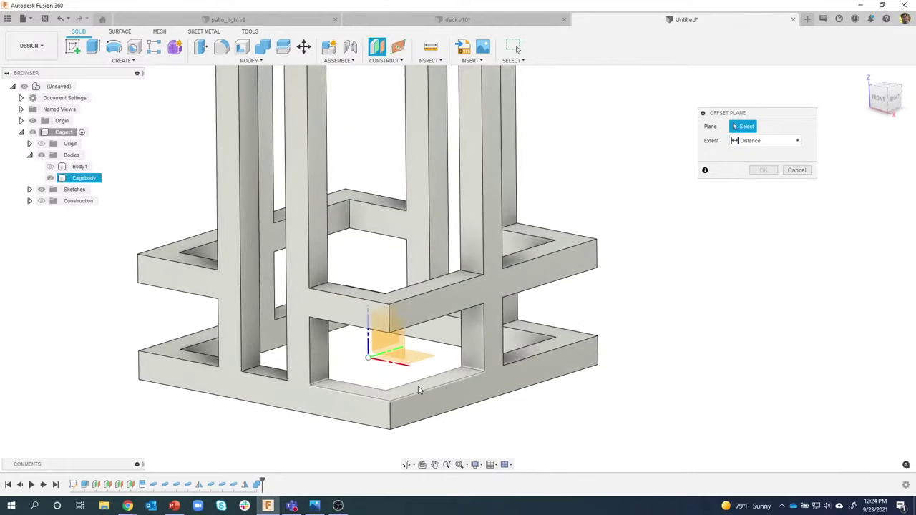
pyautogui.click(438, 388)
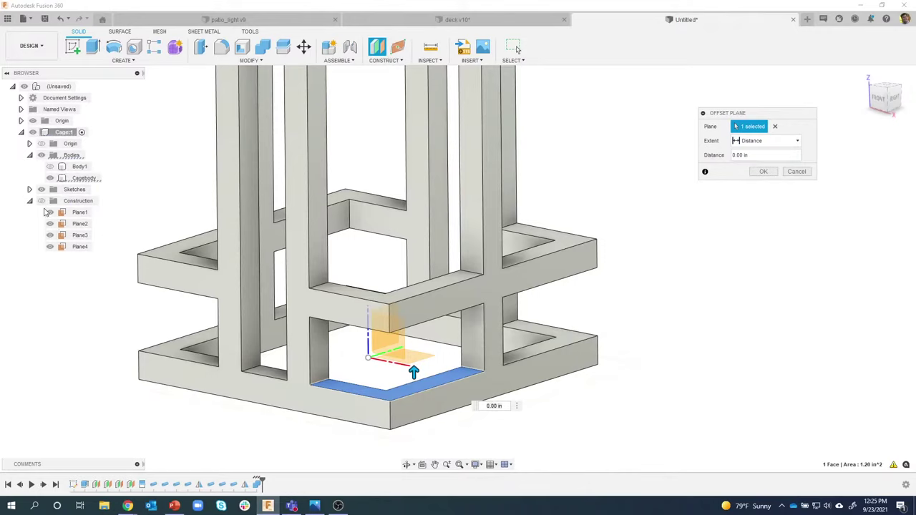
pyautogui.click(41, 201)
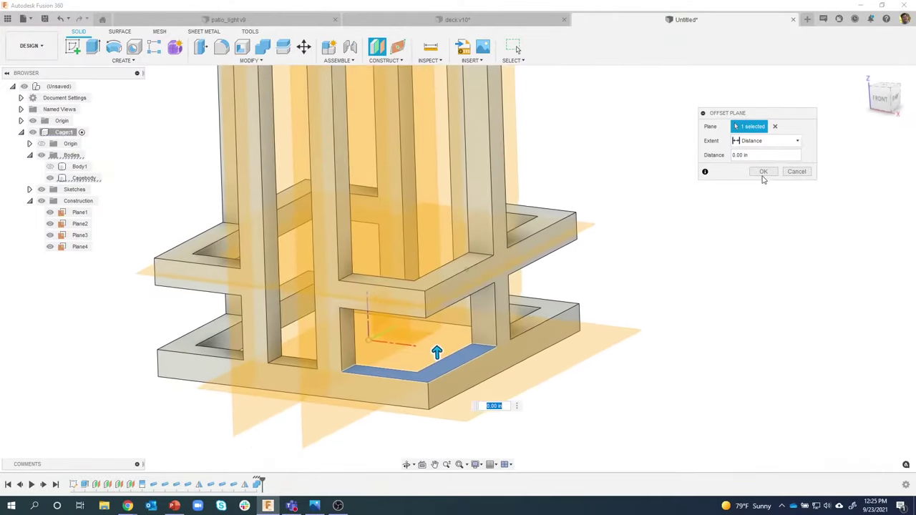
pyautogui.click(763, 173)
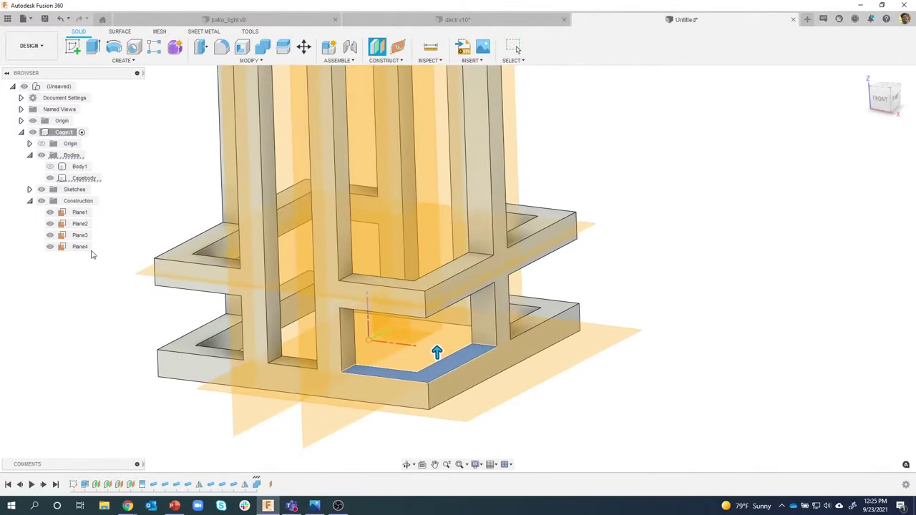
# Step: Hide Plane1 through Plane4, keeping only the plane on the bottom frame displayed
pyautogui.click(51, 247)
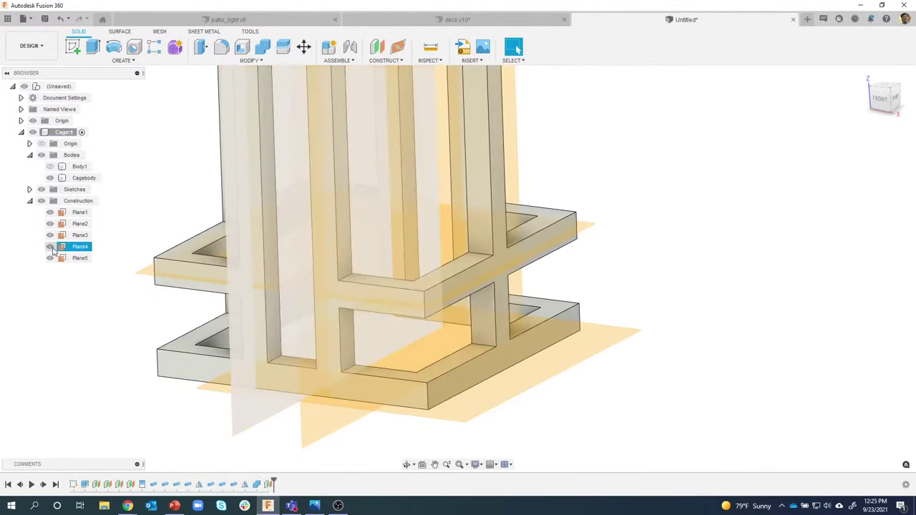
pyautogui.click(50, 235)
pyautogui.click(55, 226)
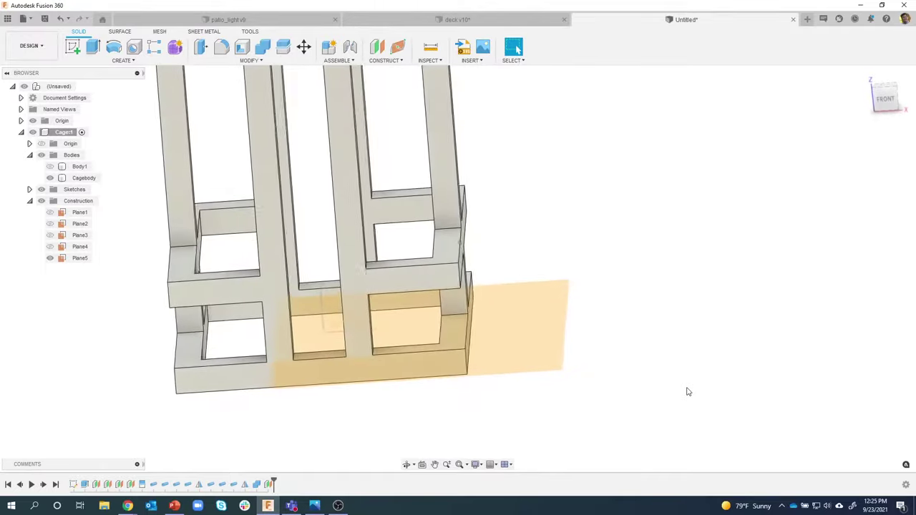
pyautogui.click(398, 322)
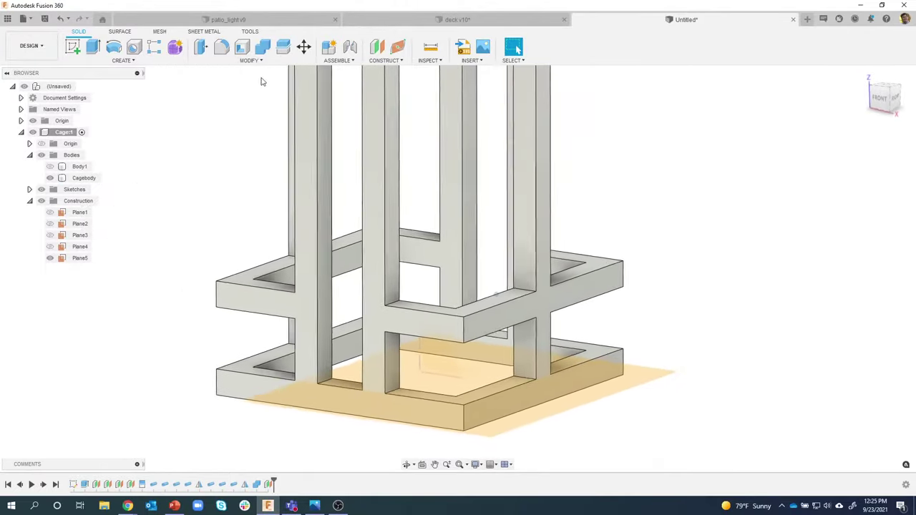
# Step: Start a Split Face and select the four inner side faces of the cage body as the faces to split
pyautogui.click(249, 60)
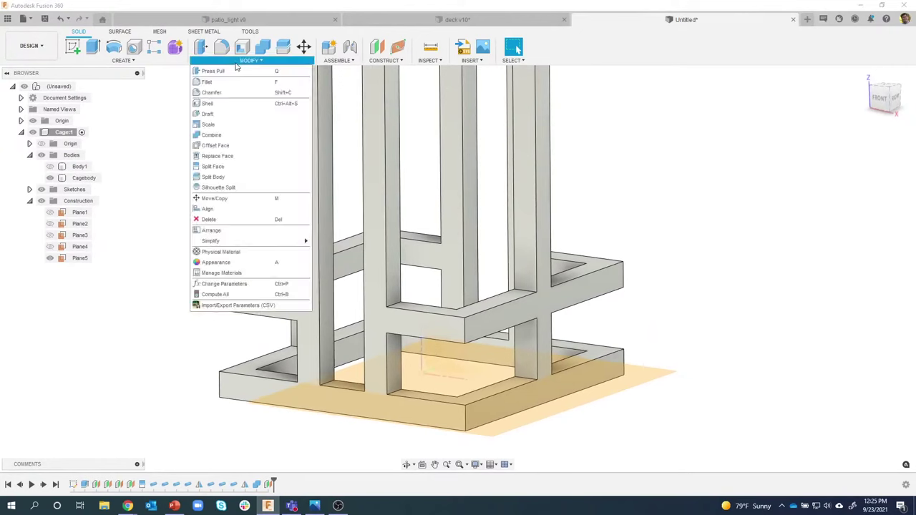
pyautogui.click(217, 166)
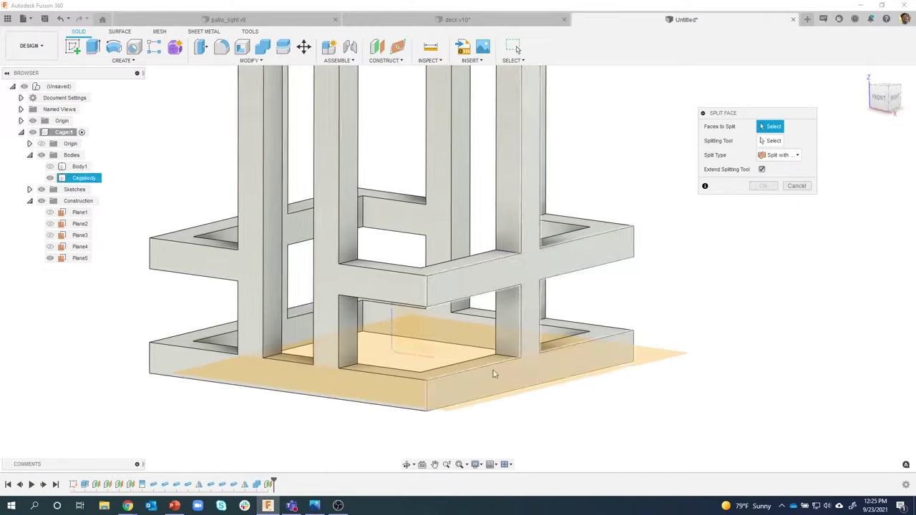
pyautogui.keyDown('shift'); pyautogui.moveTo(493, 373); pyautogui.dragTo(745, 143, button='middle'); pyautogui.keyUp('shift')
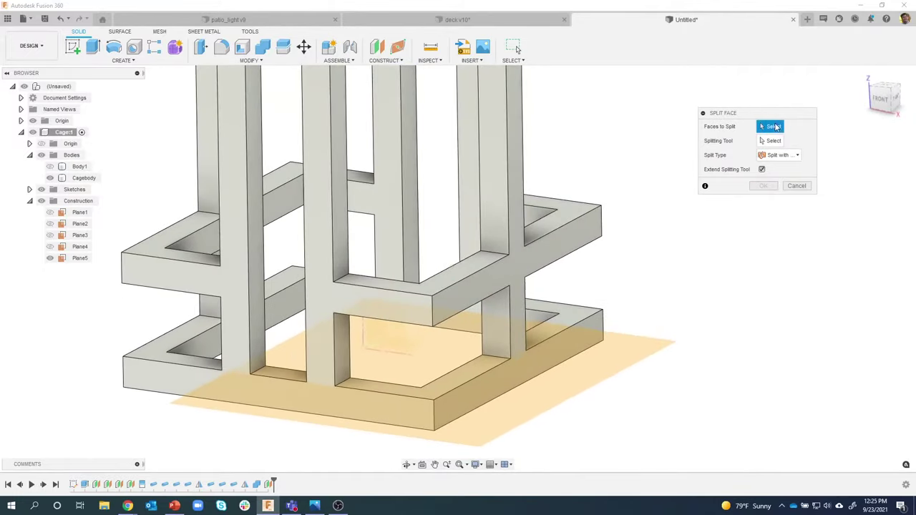
pyautogui.keyDown('shift'); pyautogui.moveTo(501, 174); pyautogui.dragTo(451, 297, button='middle'); pyautogui.keyUp('shift')
pyautogui.click(400, 214)
pyautogui.click(422, 230)
pyautogui.click(480, 264)
pyautogui.click(420, 301)
pyautogui.keyDown('shift'); pyautogui.moveTo(572, 299); pyautogui.dragTo(465, 279, button='middle'); pyautogui.keyUp('shift')
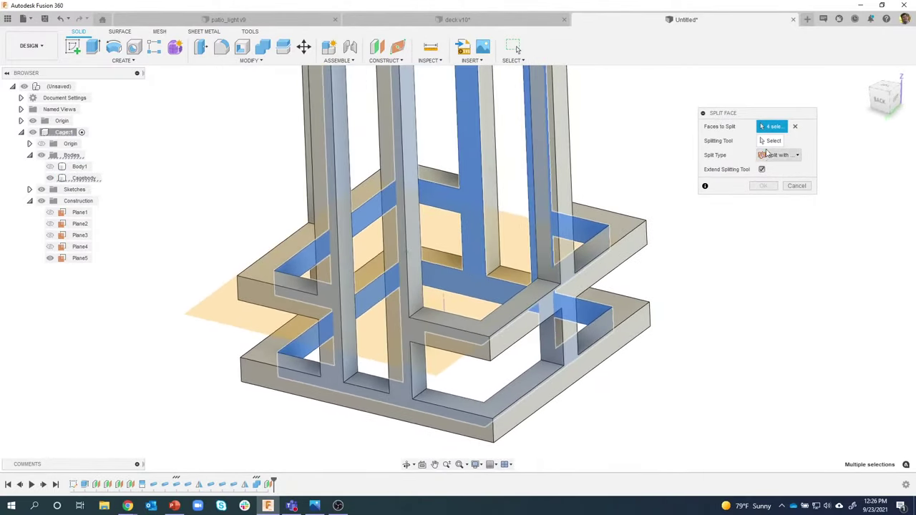
# Step: Use Plane5 on the bottom frame as the splitting tool and complete the split of the four inner faces
pyautogui.click(769, 143)
pyautogui.keyDown('shift'); pyautogui.moveTo(608, 200); pyautogui.dragTo(579, 206, button='middle'); pyautogui.keyUp('shift')
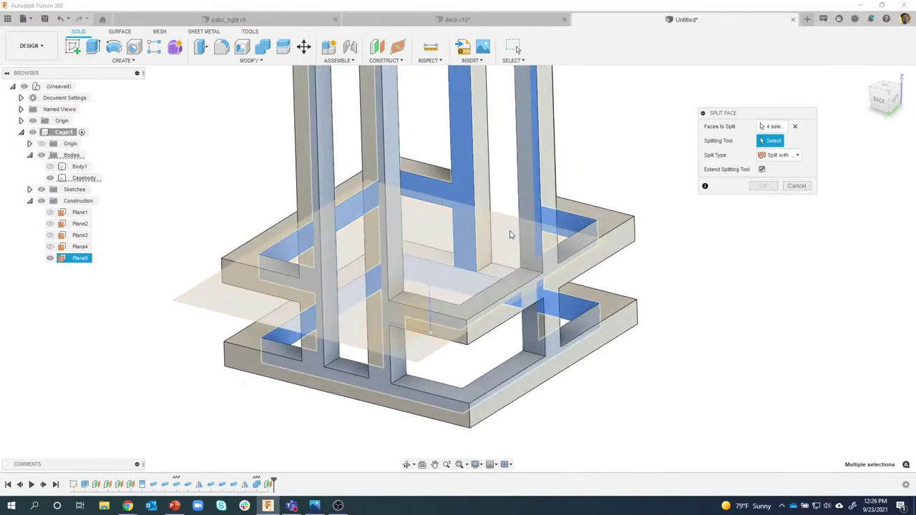
pyautogui.click(511, 235)
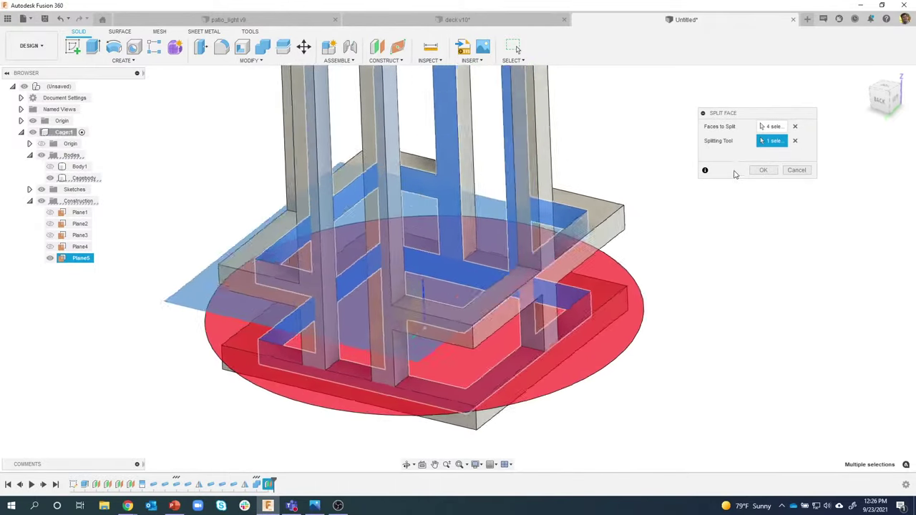
pyautogui.keyDown('shift'); pyautogui.moveTo(736, 174); pyautogui.dragTo(360, 118, button='middle'); pyautogui.keyUp('shift')
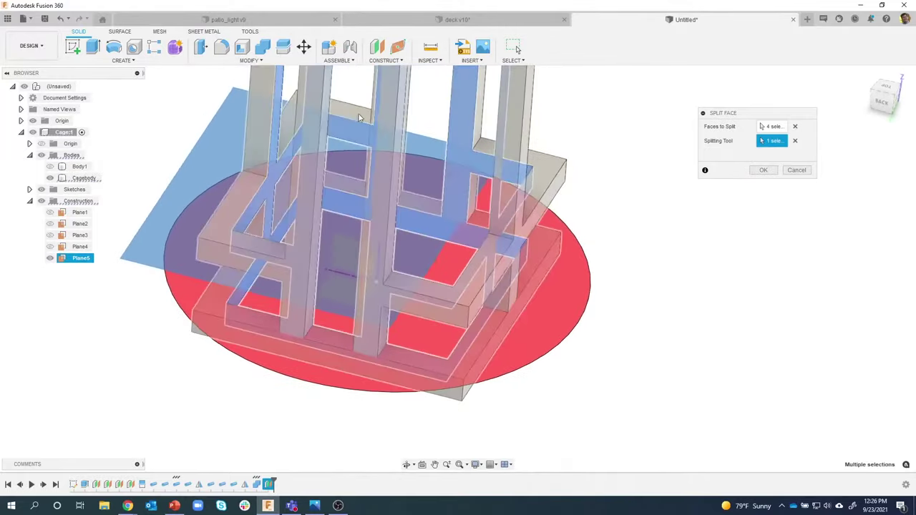
pyautogui.keyDown('shift'); pyautogui.moveTo(679, 315); pyautogui.dragTo(716, 231, button='middle'); pyautogui.keyUp('shift')
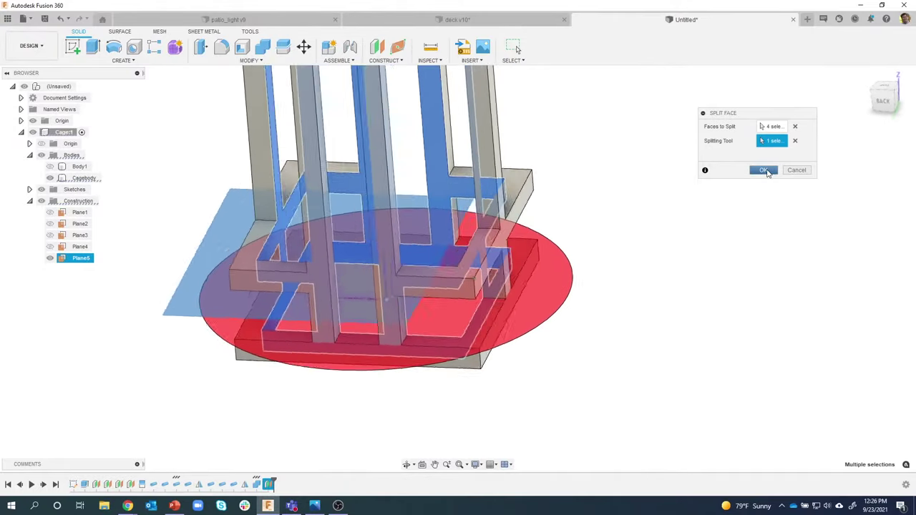
pyautogui.keyDown('shift'); pyautogui.moveTo(398, 344); pyautogui.dragTo(626, 212, button='middle'); pyautogui.keyUp('shift')
pyautogui.click(764, 170)
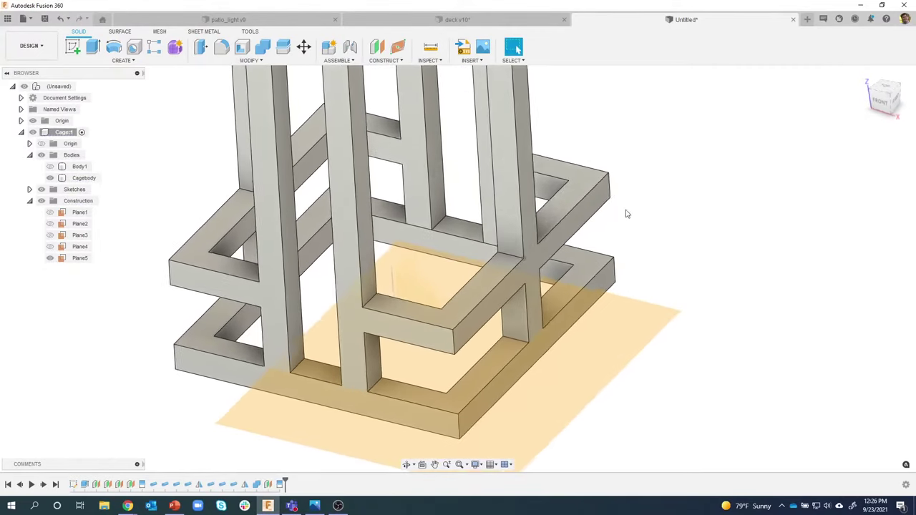
# Step: Check the split inner faces around the bottom frame, hide Plane5 and collapse the construction folder
pyautogui.click(412, 236)
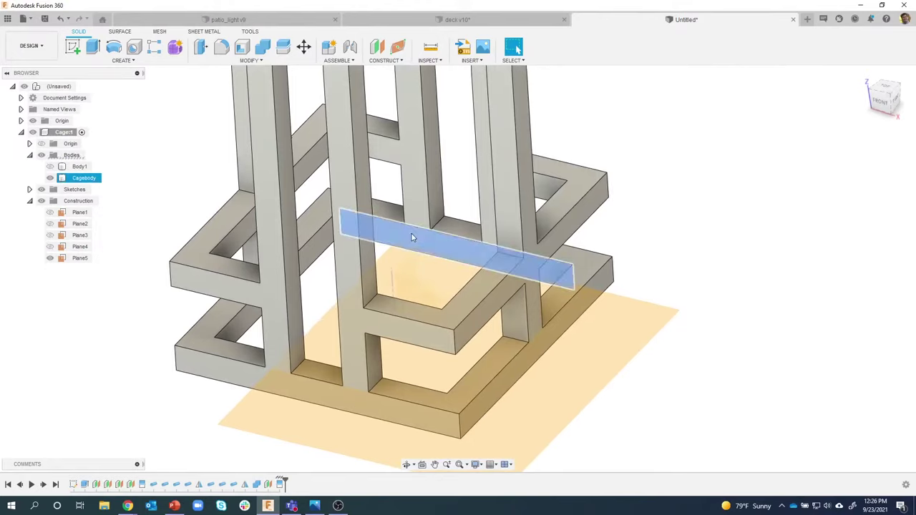
pyautogui.keyDown('shift'); pyautogui.moveTo(412, 237); pyautogui.dragTo(507, 253, button='middle'); pyautogui.keyUp('shift')
pyautogui.click(391, 241)
pyautogui.click(507, 252)
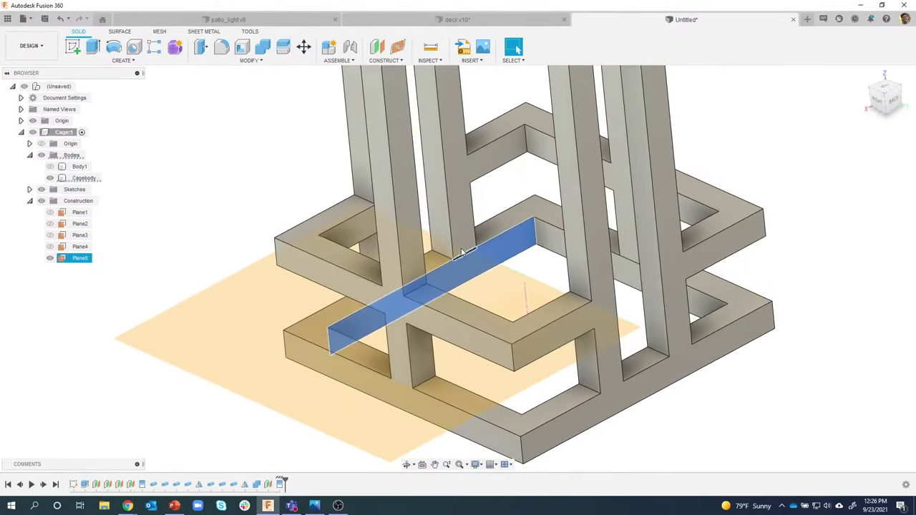
pyautogui.click(458, 233)
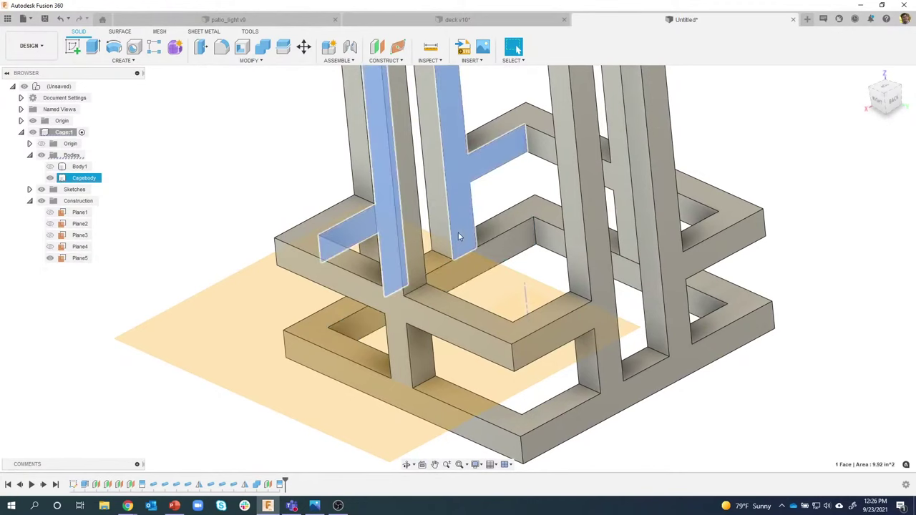
pyautogui.keyDown('shift'); pyautogui.moveTo(458, 233); pyautogui.dragTo(421, 232, button='middle'); pyautogui.keyUp('shift')
pyautogui.keyDown('shift'); pyautogui.moveTo(205, 168); pyautogui.dragTo(199, 188, button='middle'); pyautogui.keyUp('shift')
pyautogui.click(199, 188)
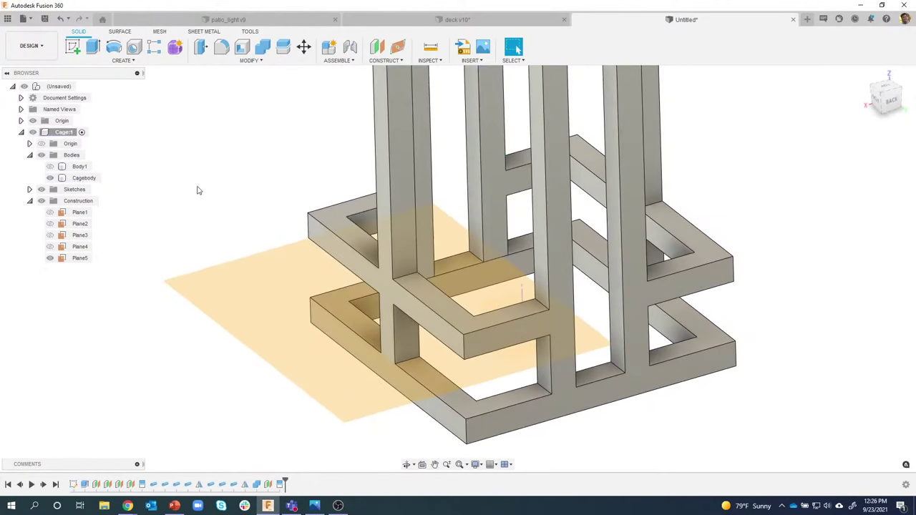
pyautogui.click(50, 259)
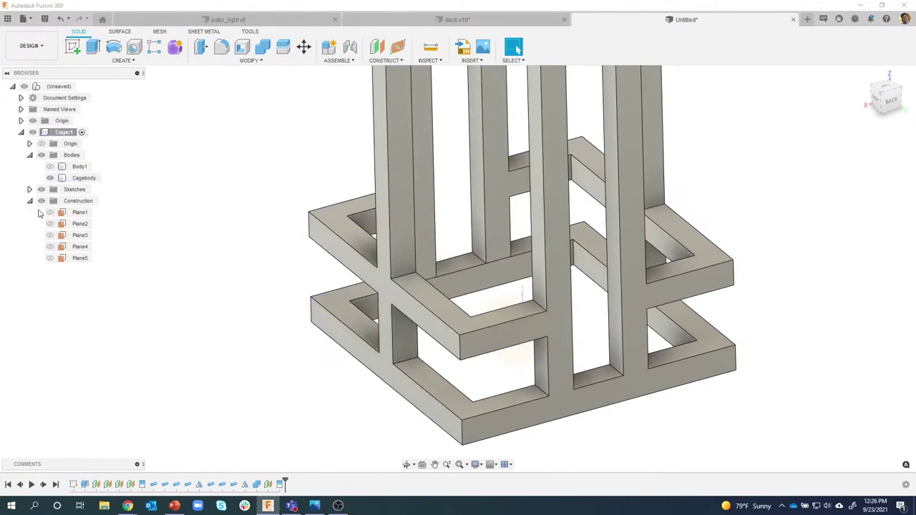
pyautogui.click(30, 201)
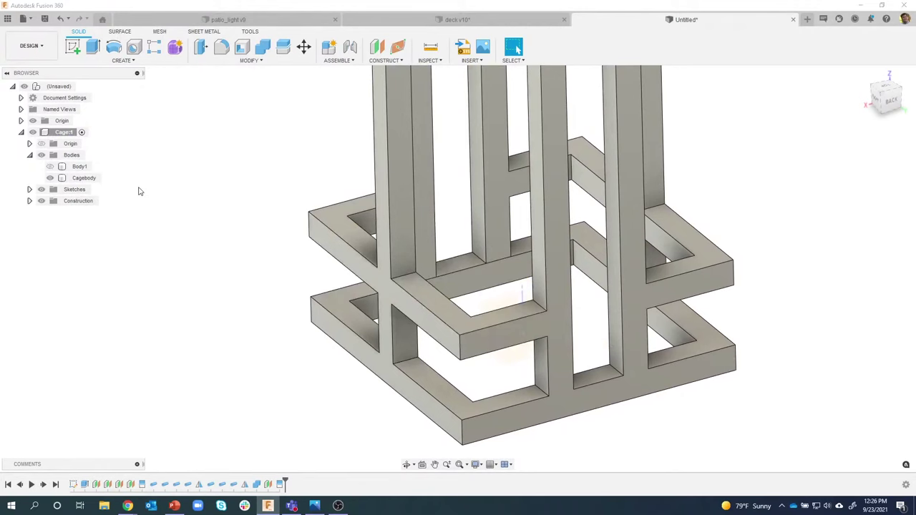
# Step: Start an Offset Face and select the four inner side faces of the bottom frame, picking the hidden ones by depth
pyautogui.keyDown('shift'); pyautogui.moveTo(165, 143); pyautogui.dragTo(218, 76, button='middle'); pyautogui.keyUp('shift')
pyautogui.click(242, 62)
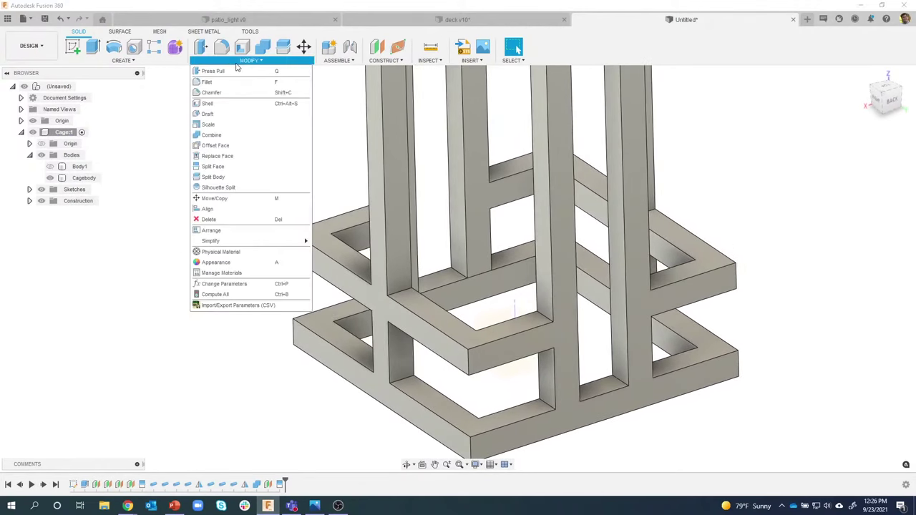
pyautogui.click(215, 146)
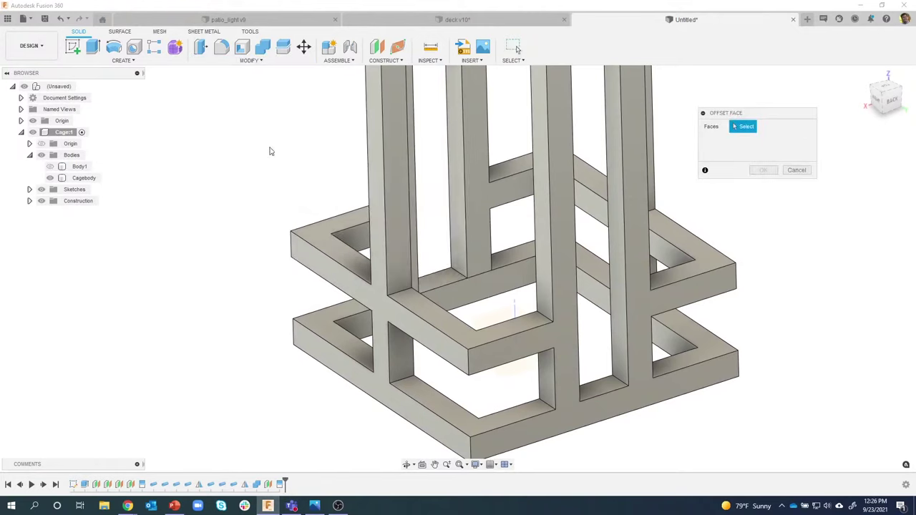
pyautogui.keyDown('shift'); pyautogui.moveTo(373, 179); pyautogui.dragTo(458, 292, button='middle'); pyautogui.keyUp('shift')
pyautogui.click(459, 296)
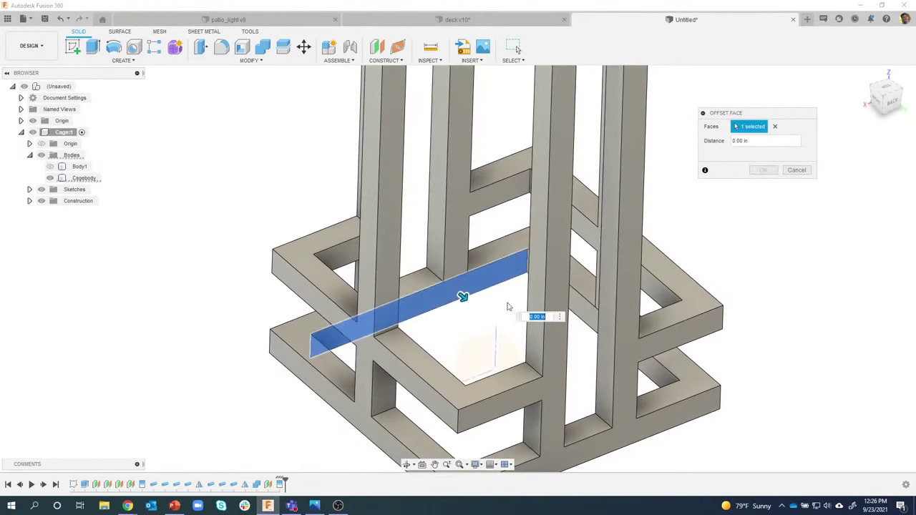
pyautogui.click(586, 320)
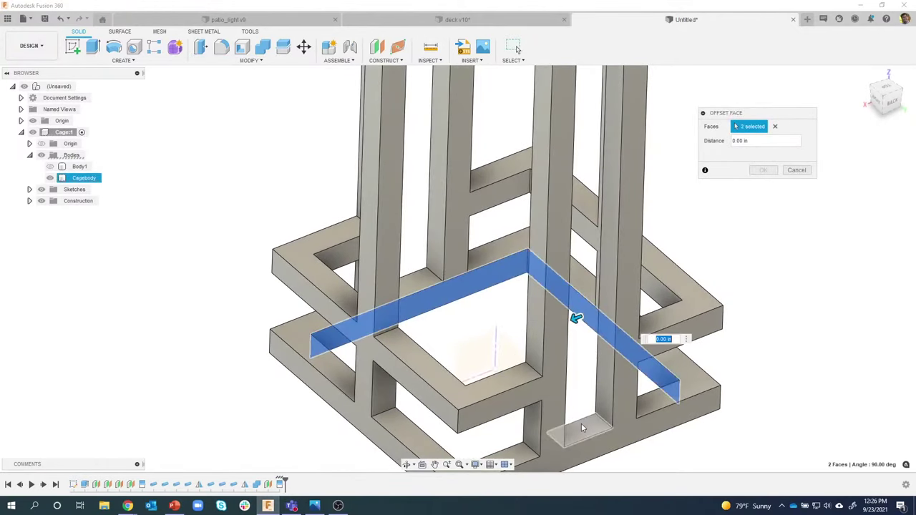
pyautogui.click(583, 428)
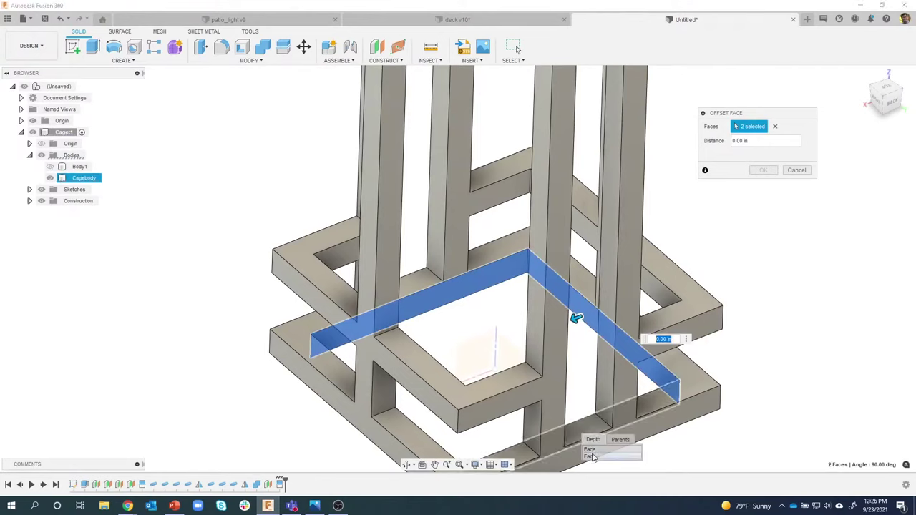
pyautogui.click(592, 455)
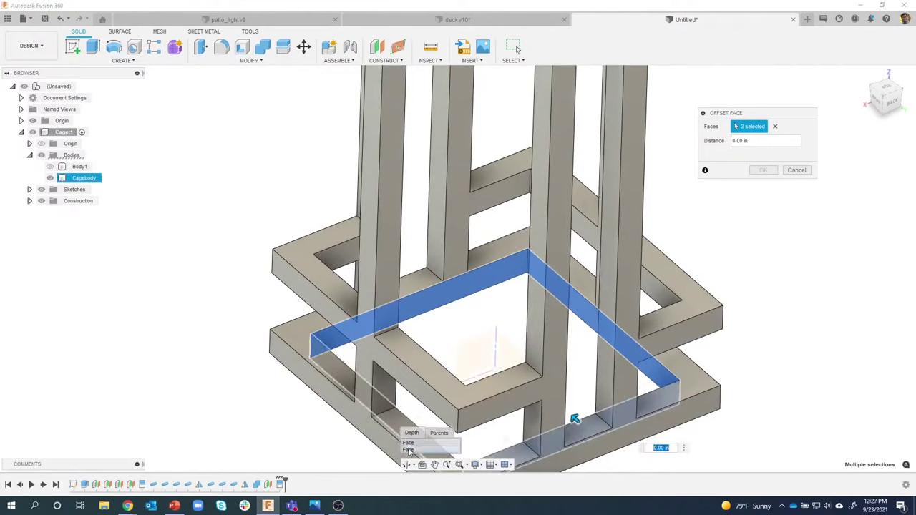
pyautogui.click(405, 417)
# Step: Offset the four selected faces inward by 0.45 in and inspect the widened bottom frame
pyautogui.keyDown('shift'); pyautogui.moveTo(406, 416); pyautogui.dragTo(371, 330, button='middle'); pyautogui.keyUp('shift')
pyautogui.moveTo(370, 331)
pyautogui.mouseDown()
pyautogui.moveTo(391, 320)
pyautogui.moveTo(379, 328)
pyautogui.moveTo(387, 335)
pyautogui.mouseUp()
pyautogui.keyDown('shift'); pyautogui.moveTo(387, 335); pyautogui.dragTo(458, 179, button='middle'); pyautogui.keyUp('shift')
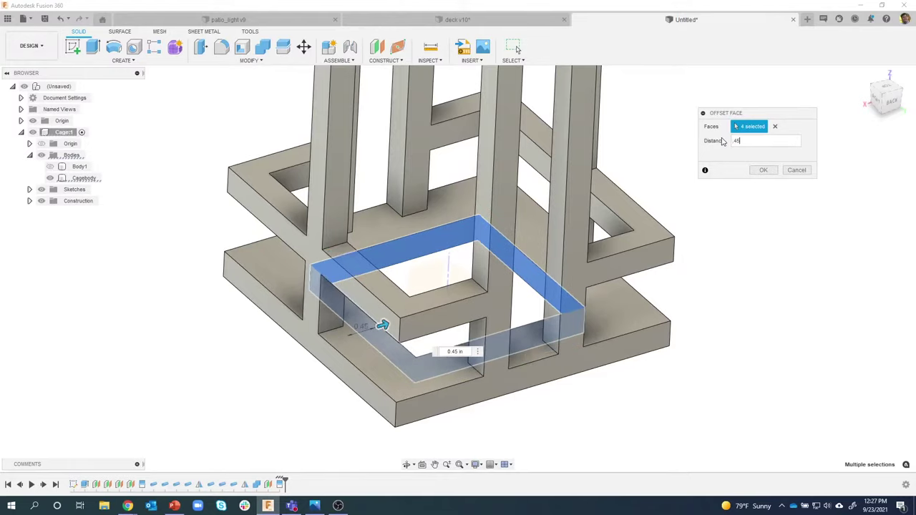
pyautogui.click(766, 173)
pyautogui.keyDown('shift'); pyautogui.moveTo(458, 401); pyautogui.dragTo(382, 362, button='middle'); pyautogui.keyUp('shift')
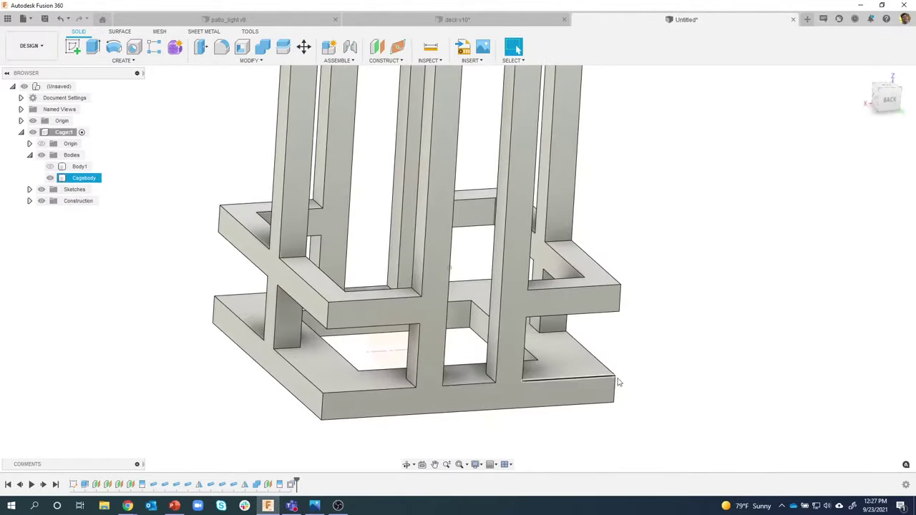
pyautogui.click(662, 382)
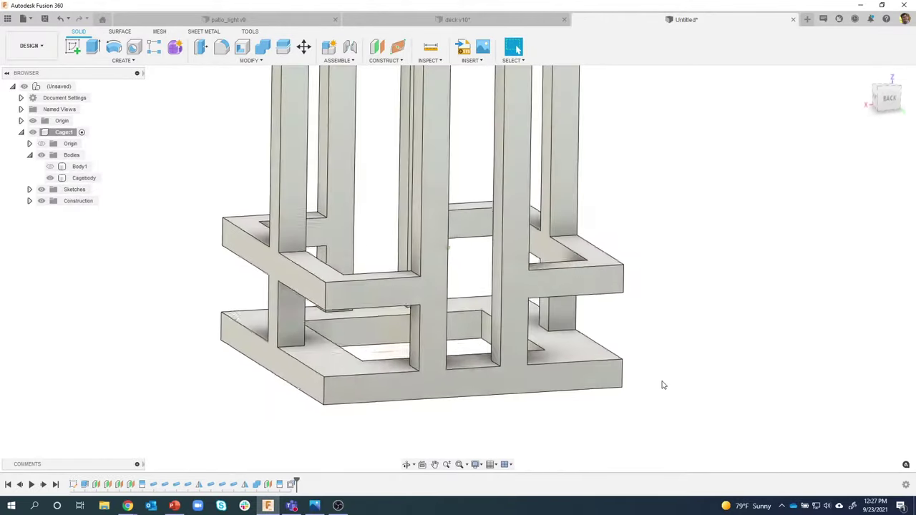
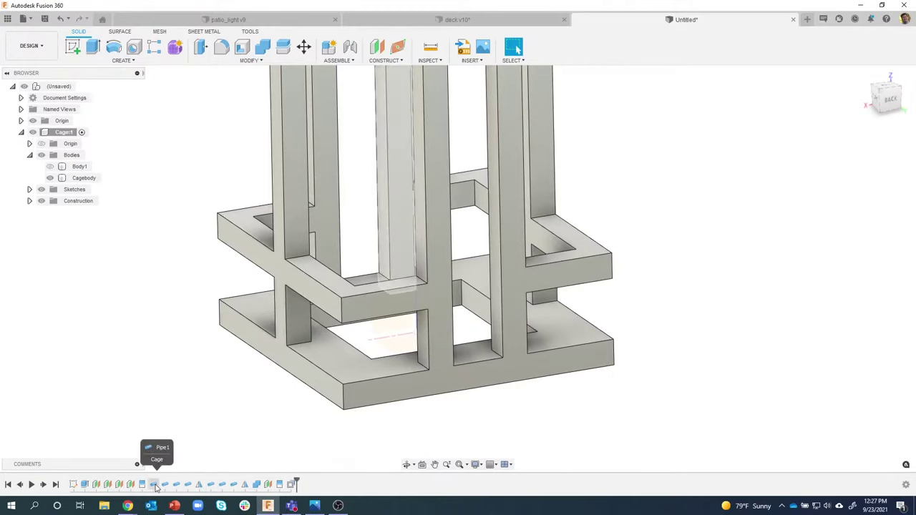
# Step: Group the timeline features from Pipe1 through the last mirror, and expand and collapse the group to check it
pyautogui.click(154, 485)
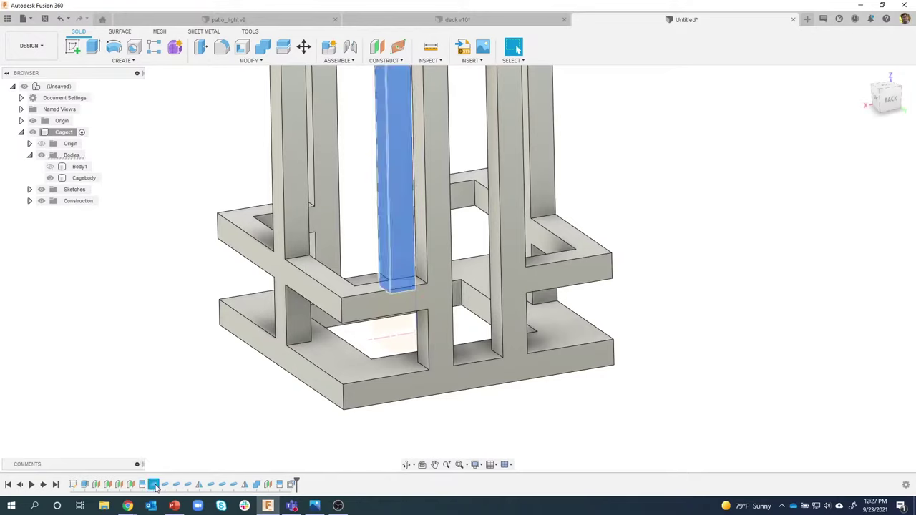
pyautogui.keyDown('shift'); pyautogui.click(245, 485); pyautogui.keyUp('shift')
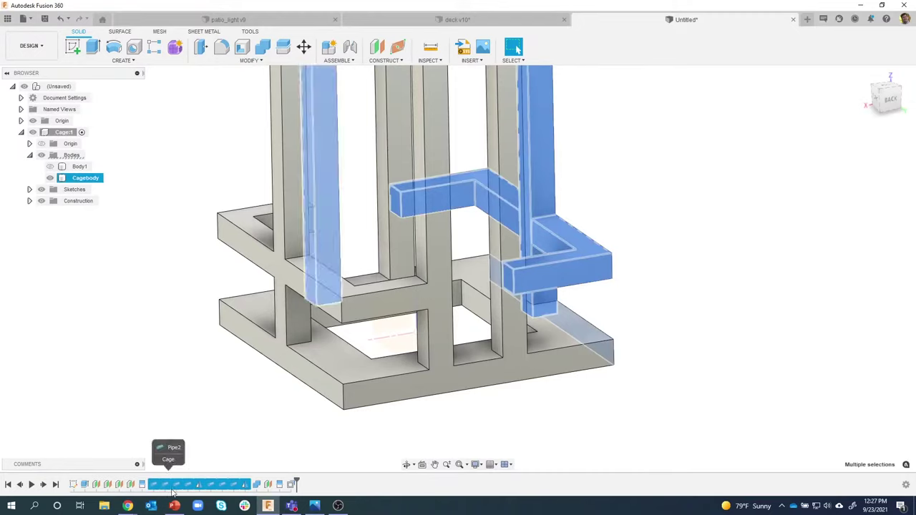
pyautogui.rightClick(210, 486)
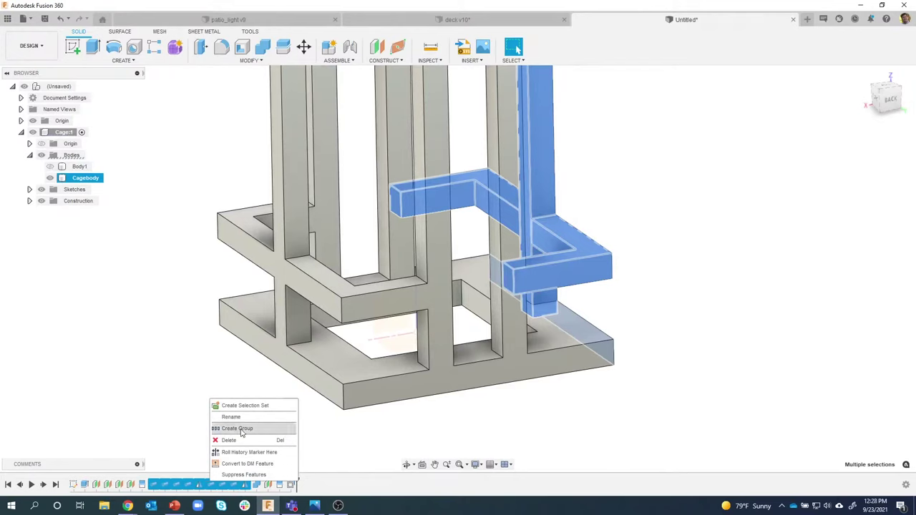
pyautogui.click(238, 429)
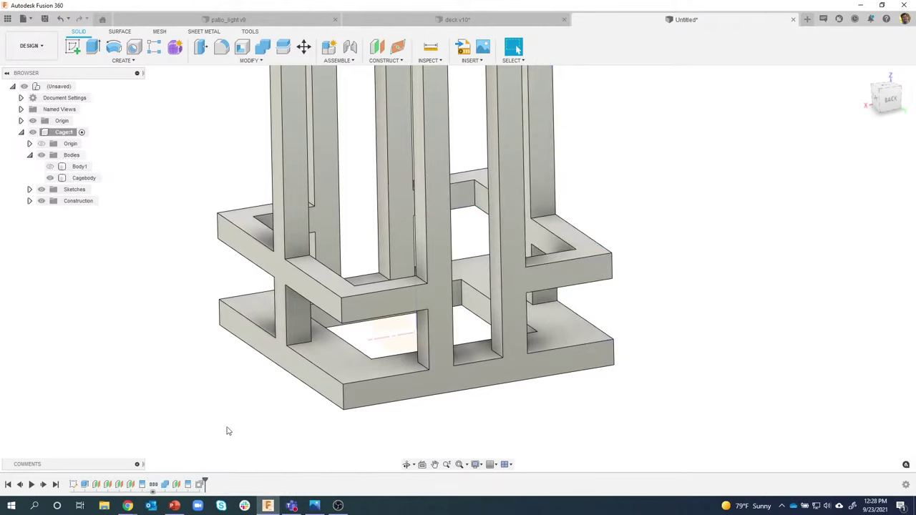
pyautogui.moveTo(153, 487)
pyautogui.click(153, 487)
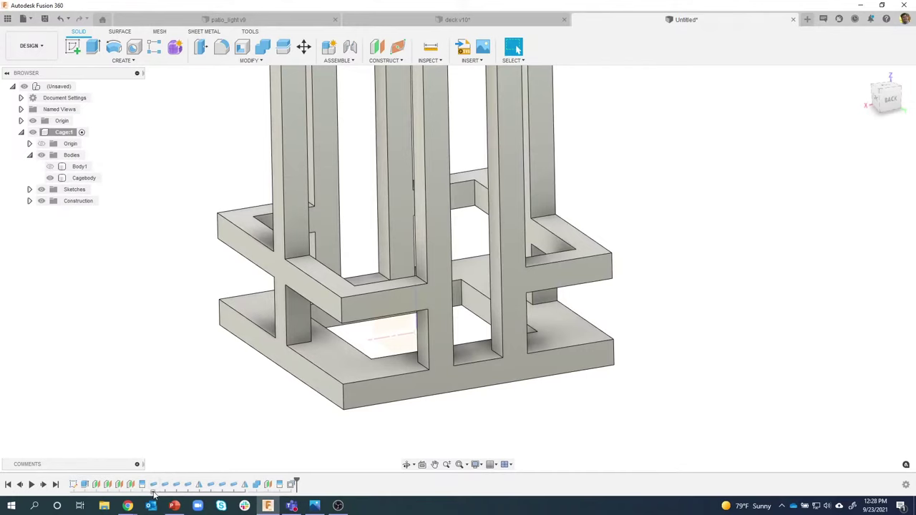
pyautogui.click(154, 493)
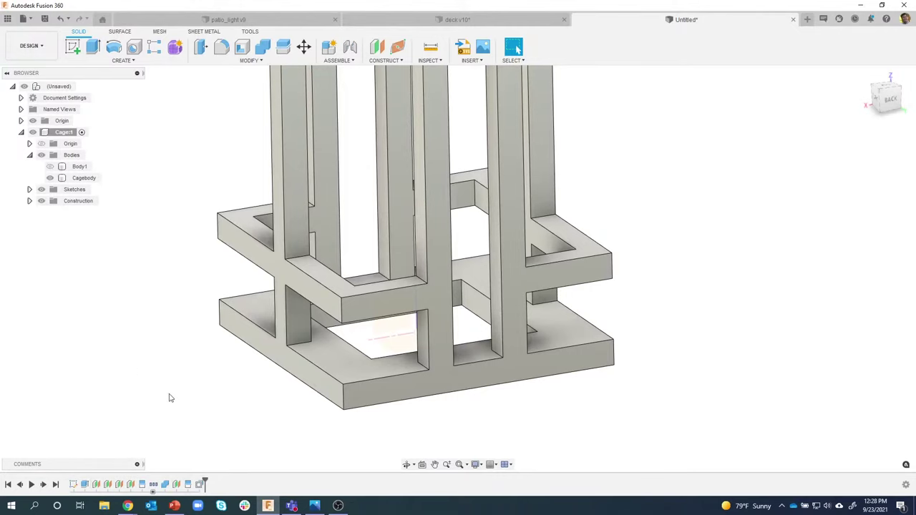
# Step: Examine the screw-hole tab and roof hole in the patio_light v9 design for reference, and return to the unsaved cage's top frame
pyautogui.press('F6')
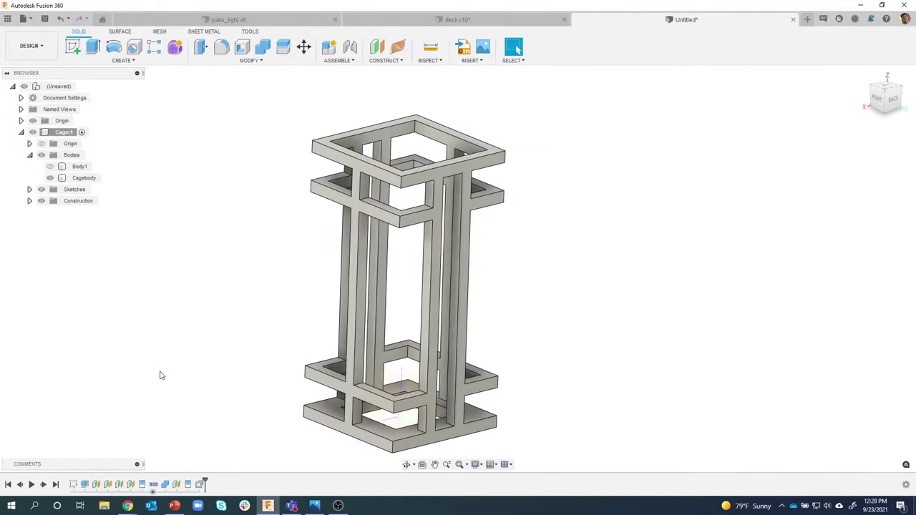
pyautogui.click(241, 20)
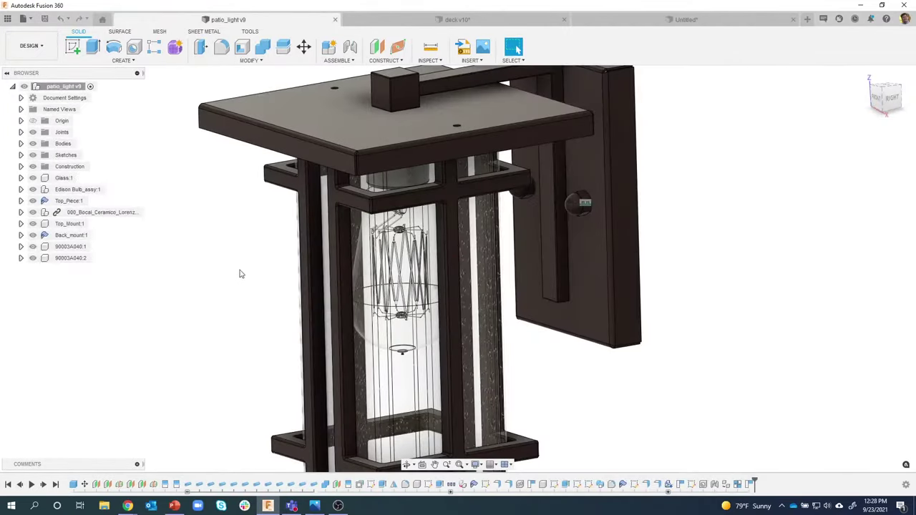
pyautogui.keyDown('shift'); pyautogui.moveTo(239, 273); pyautogui.dragTo(483, 170, button='middle'); pyautogui.keyUp('shift')
pyautogui.scroll(10, 482, 172)
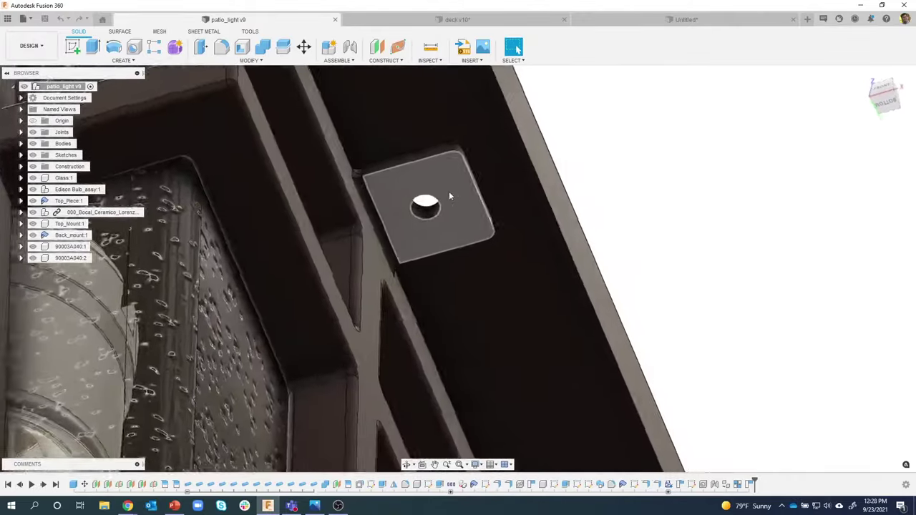
pyautogui.scroll(3, 441, 190)
pyautogui.keyDown('shift'); pyautogui.moveTo(431, 186); pyautogui.dragTo(456, 202, button='middle'); pyautogui.keyUp('shift')
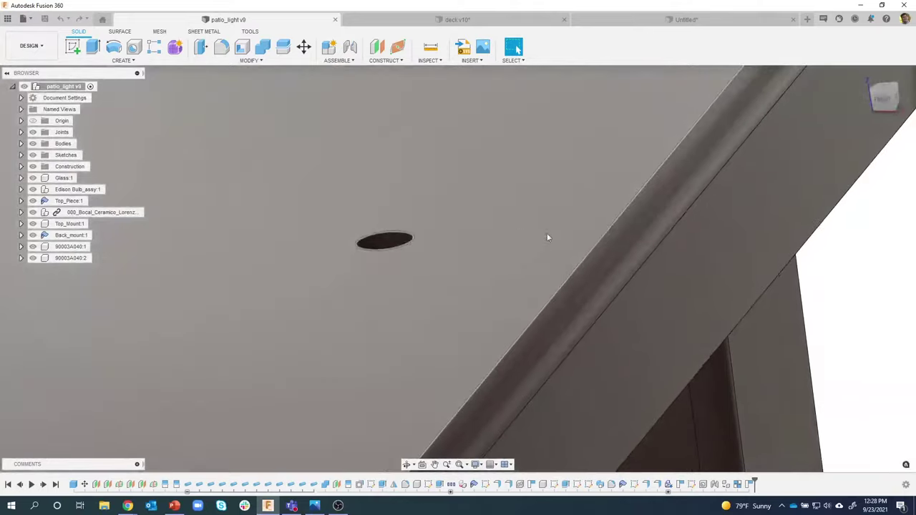
pyautogui.keyDown('shift'); pyautogui.moveTo(549, 237); pyautogui.dragTo(603, 62, button='middle'); pyautogui.keyUp('shift')
pyautogui.click(683, 19)
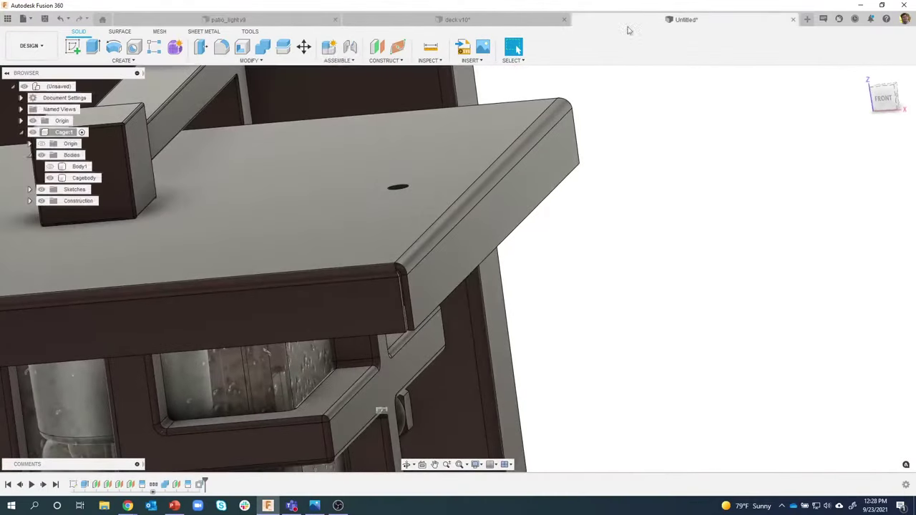
pyautogui.scroll(-1, 596, 194)
pyautogui.keyDown('shift'); pyautogui.moveTo(597, 194); pyautogui.dragTo(496, 211, button='middle'); pyautogui.keyUp('shift')
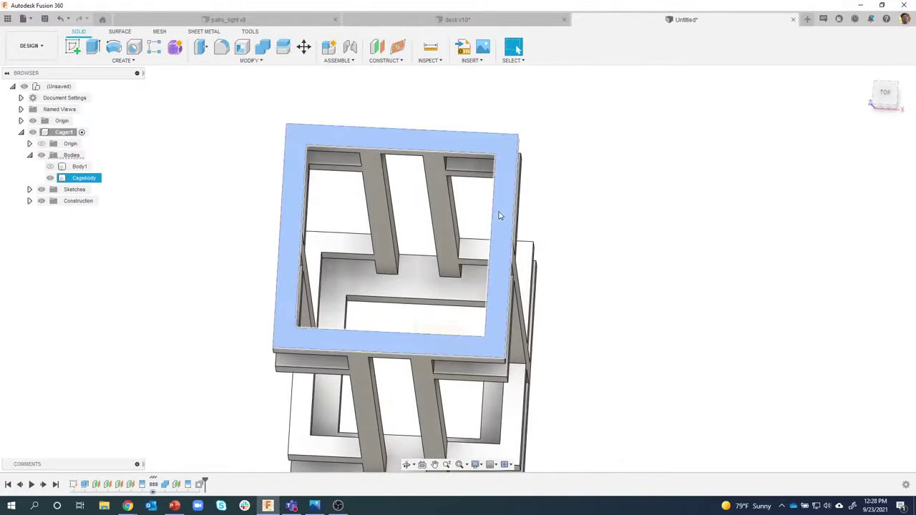
# Step: Sketch a center rectangle 0.60 in wide and about 0.32 in high on the cage's top face plane, outside the frame
pyautogui.rightClick(500, 215)
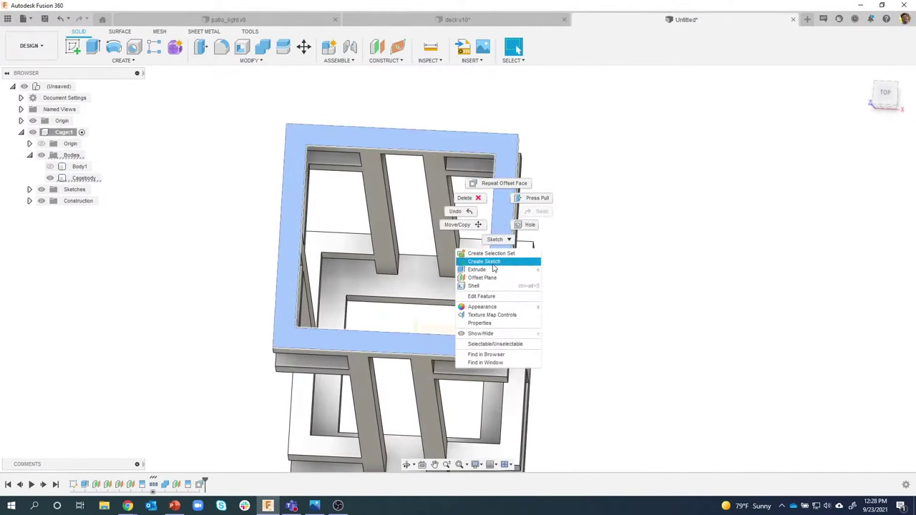
pyautogui.click(493, 262)
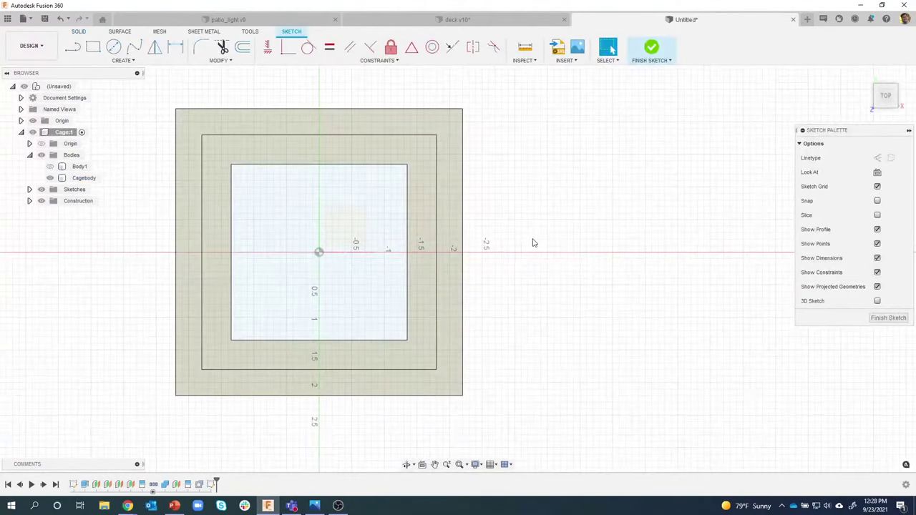
pyautogui.press('r')
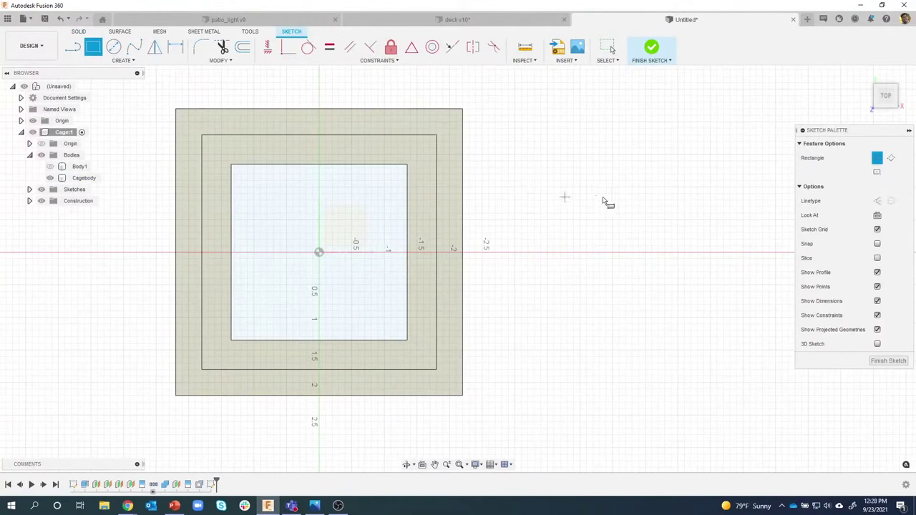
pyautogui.click(878, 173)
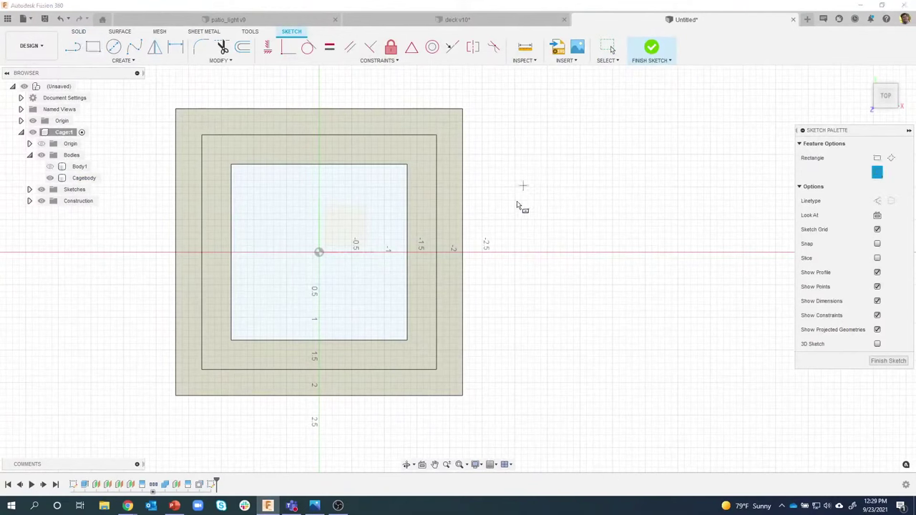
pyautogui.click(543, 195)
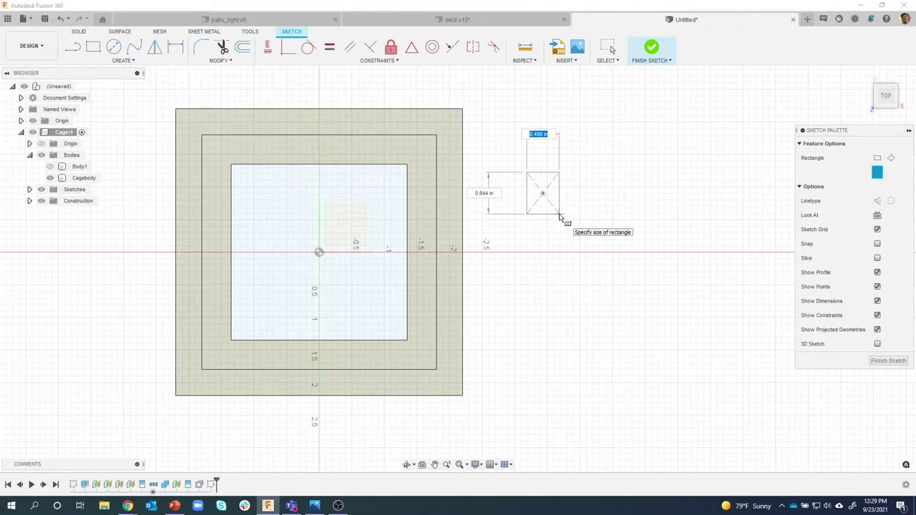
pyautogui.press('Tab')
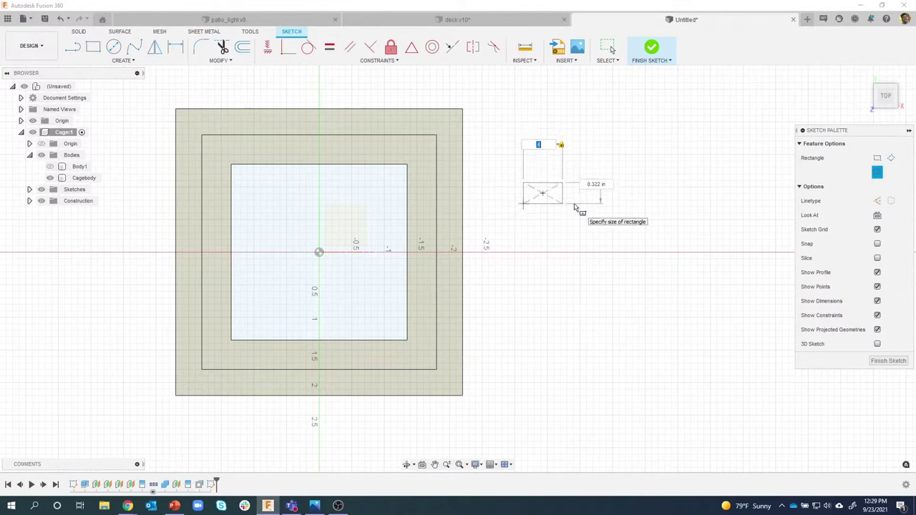
pyautogui.click(575, 207)
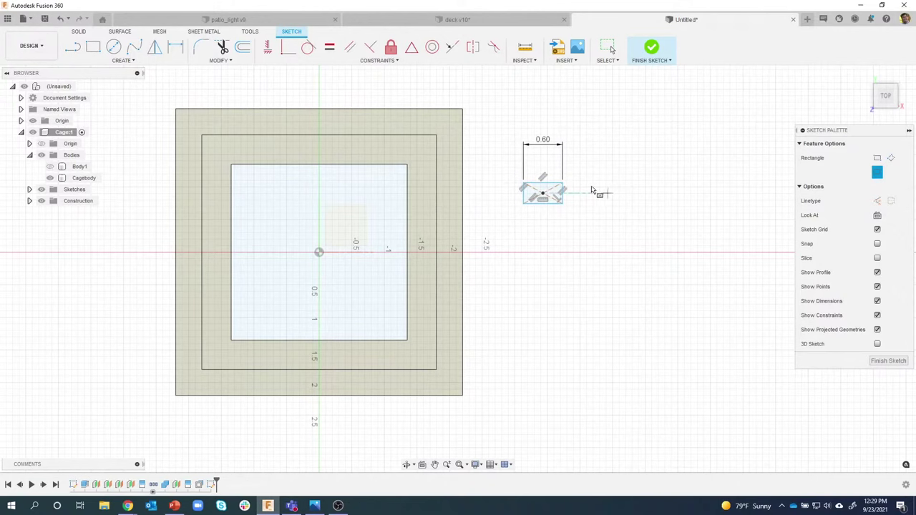
# Step: Make the rectangle square by applying an Equal constraint to two adjacent sides
pyautogui.scroll(2, 586, 190)
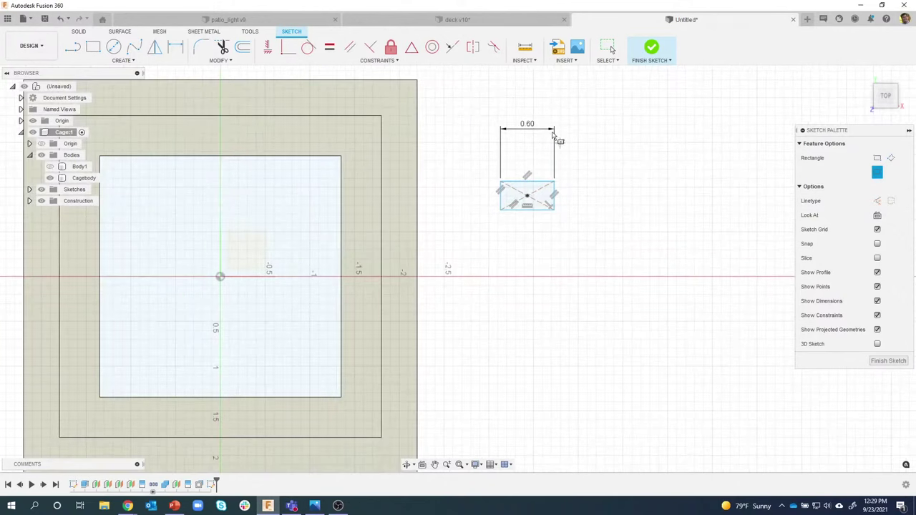
pyautogui.click(330, 48)
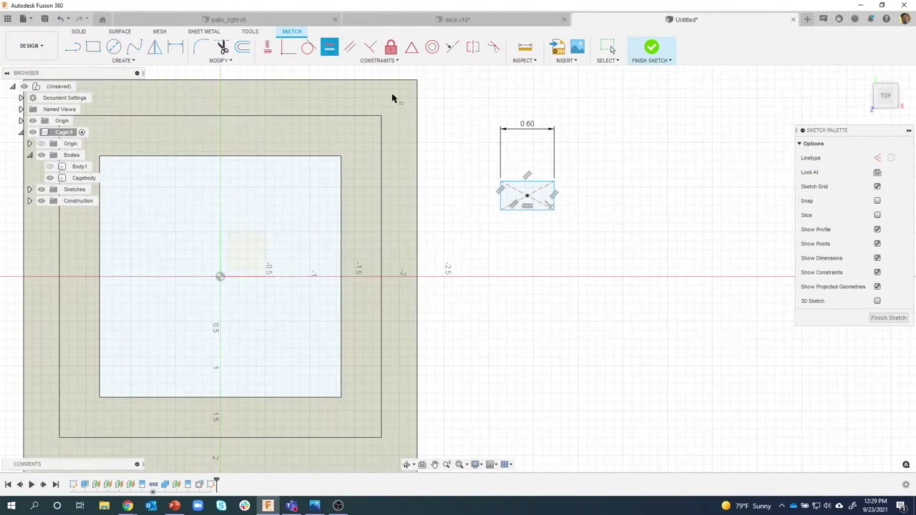
pyautogui.click(516, 183)
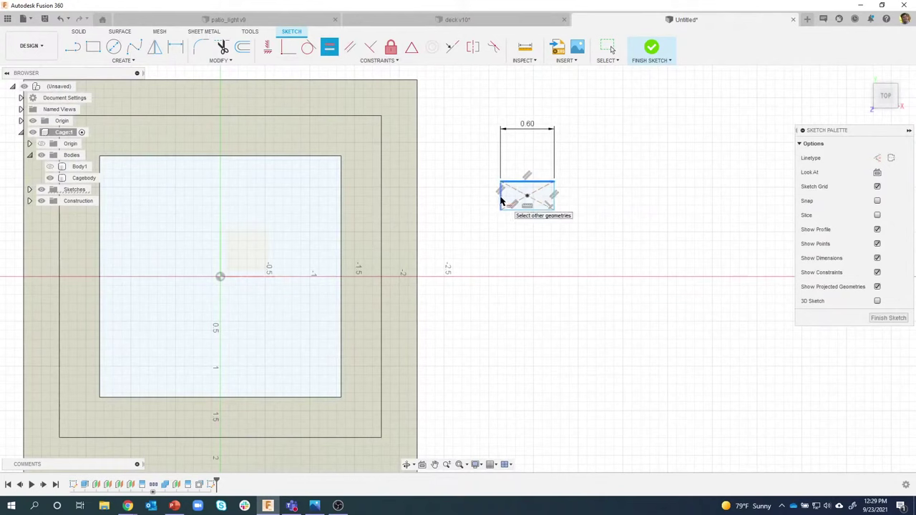
pyautogui.click(502, 192)
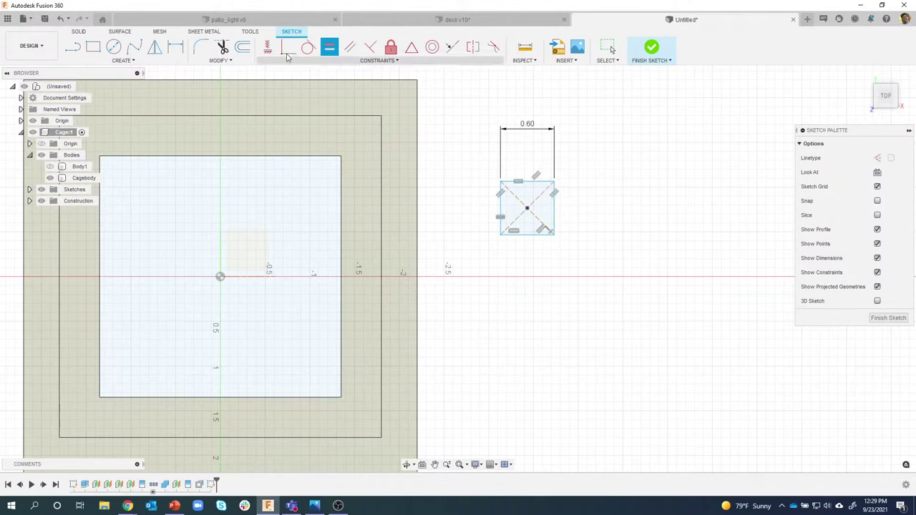
# Step: Add a 0.17 in diameter circle at the square's center and move its dimension label outside the square
pyautogui.click(113, 47)
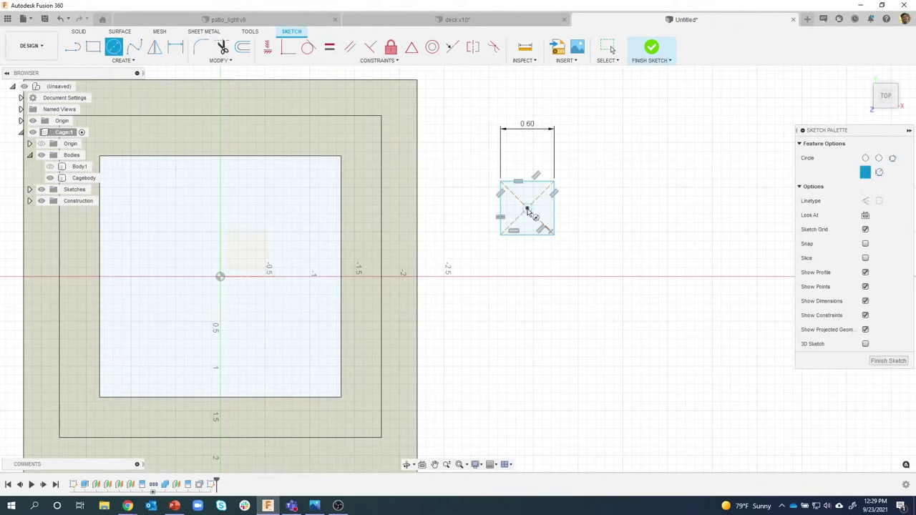
pyautogui.click(527, 209)
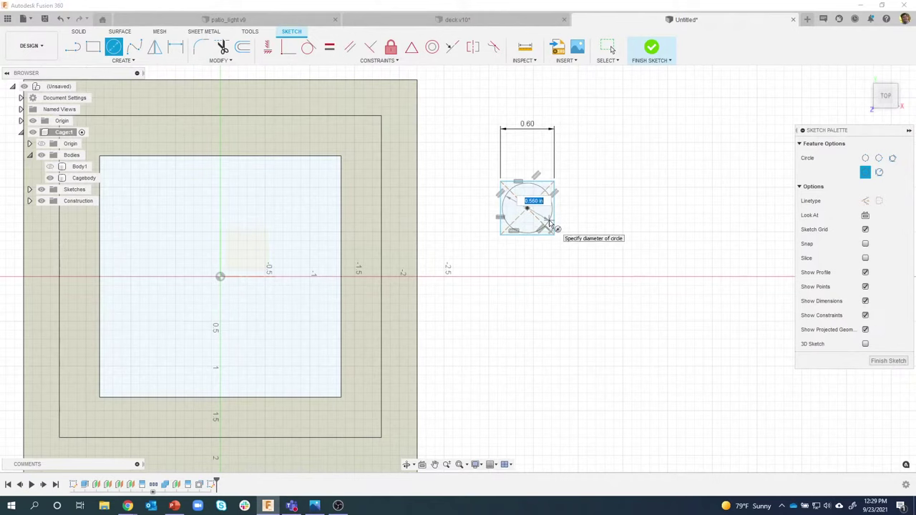
pyautogui.write('17')
pyautogui.press('Return')
pyautogui.press('Escape')
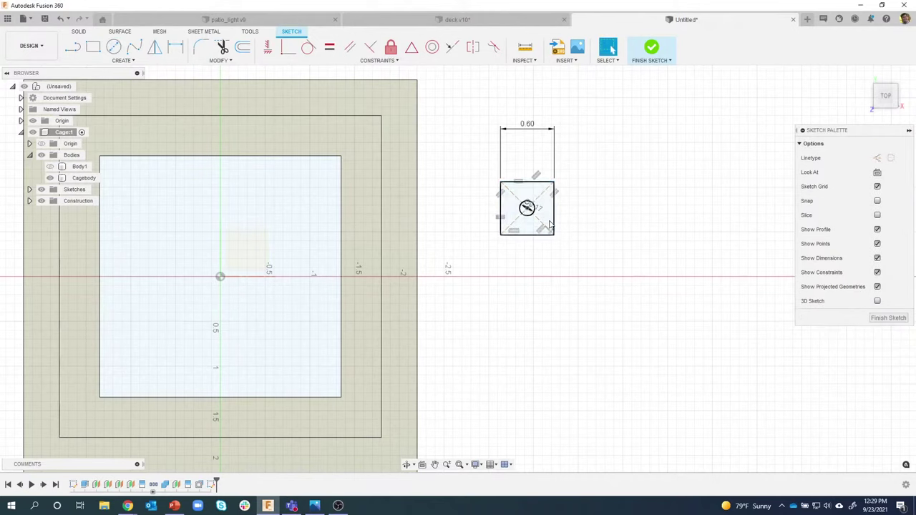
pyautogui.click(550, 225)
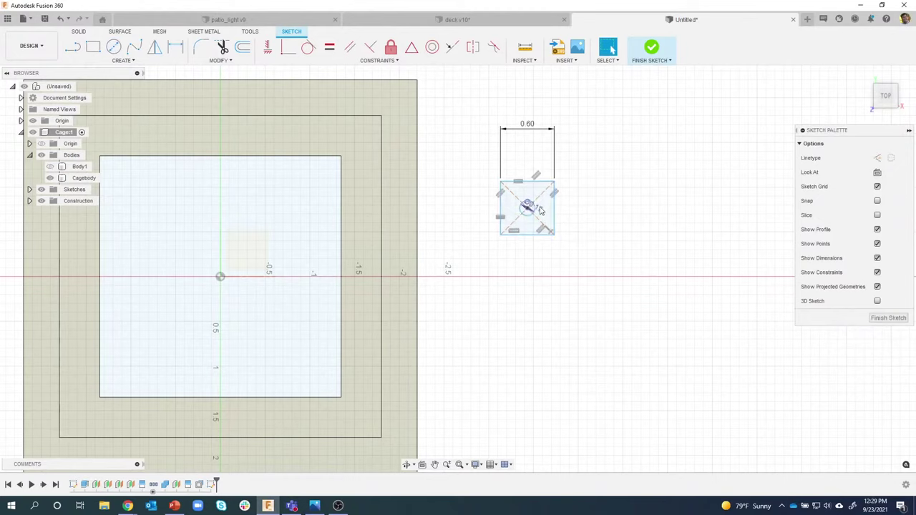
pyautogui.moveTo(541, 210); pyautogui.dragTo(584, 209)
pyautogui.scroll(-1, 453, 299)
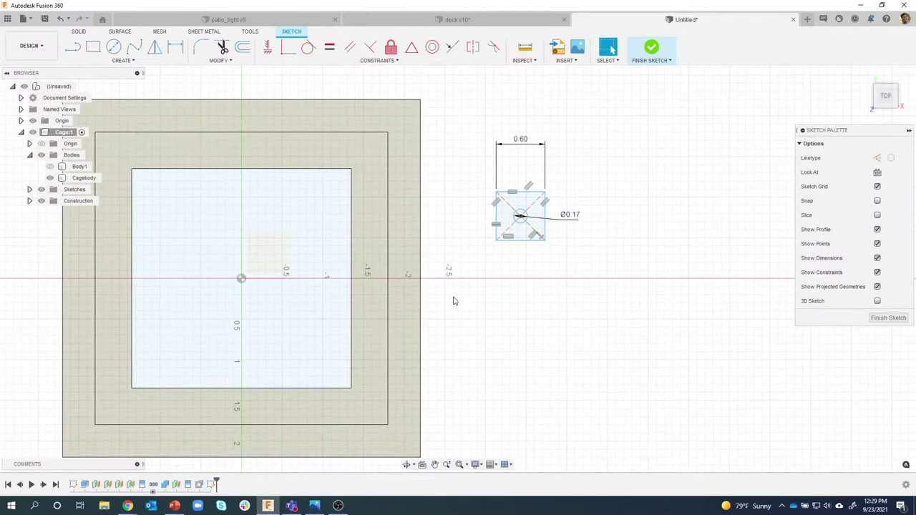
pyautogui.moveTo(465, 283); pyautogui.dragTo(469, 280, button='middle')
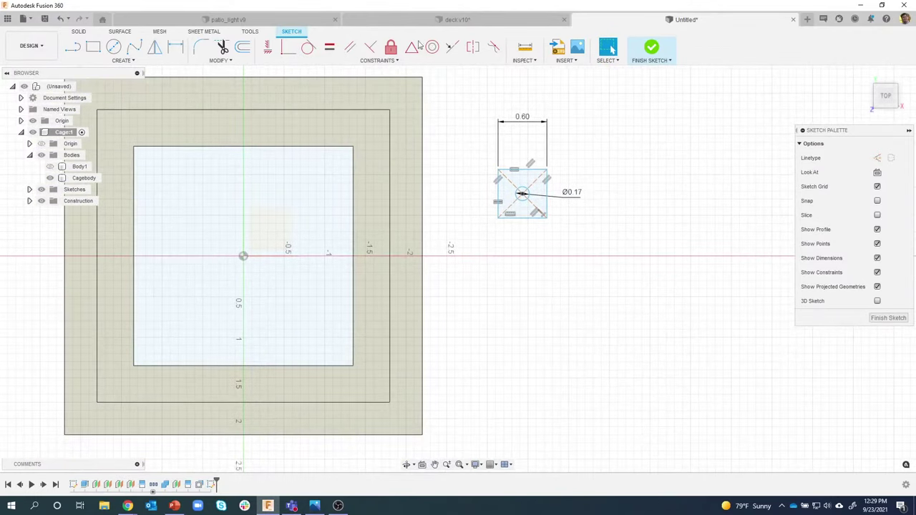
# Step: Attach the square to the cage's outer right edge with a Midpoint constraint between the two facing edges, and finish the sketch
pyautogui.click(413, 49)
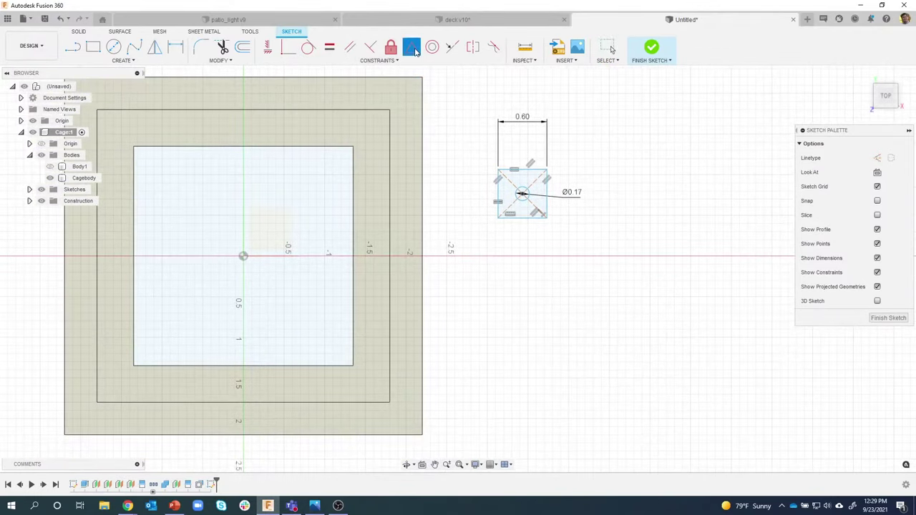
pyautogui.click(499, 189)
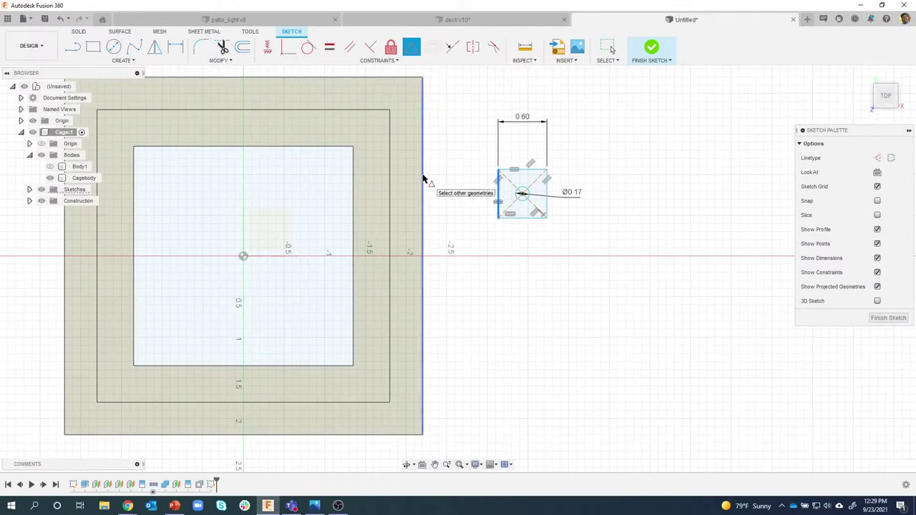
pyautogui.click(424, 180)
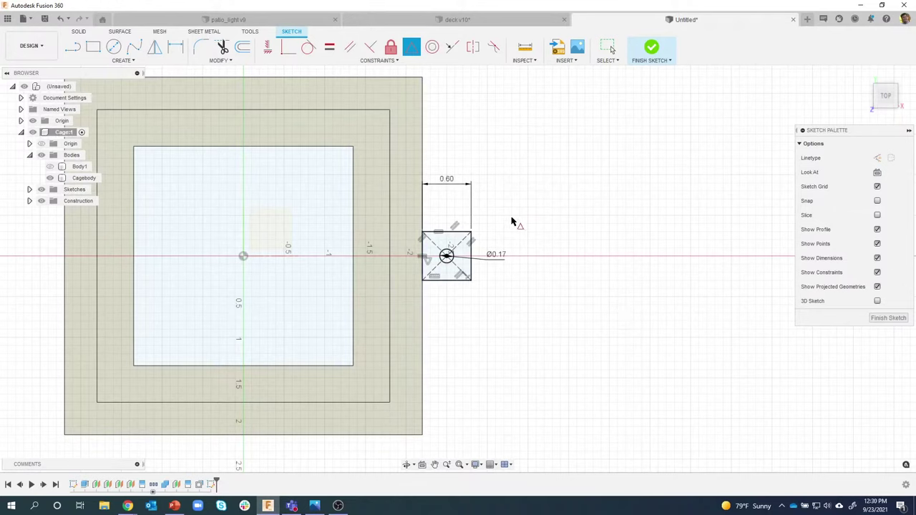
pyautogui.click(646, 54)
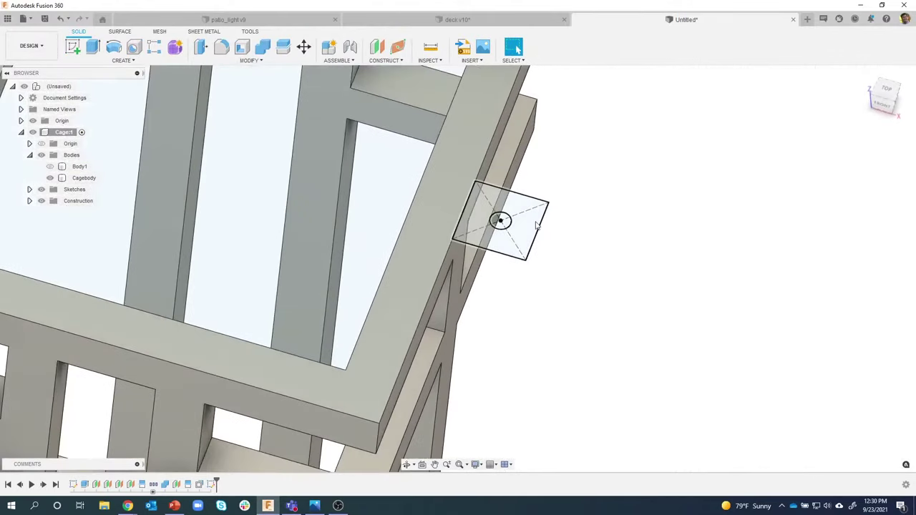
# Step: Extrude the square profile around the hole by -0.08 in, joining it to the cage body as a mounting tab
pyautogui.click(534, 223)
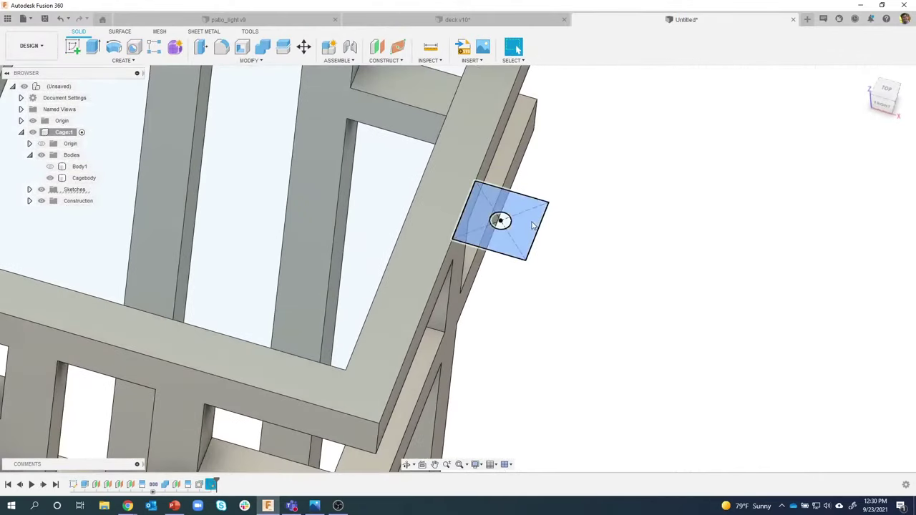
pyautogui.rightClick(532, 222)
pyautogui.click(519, 268)
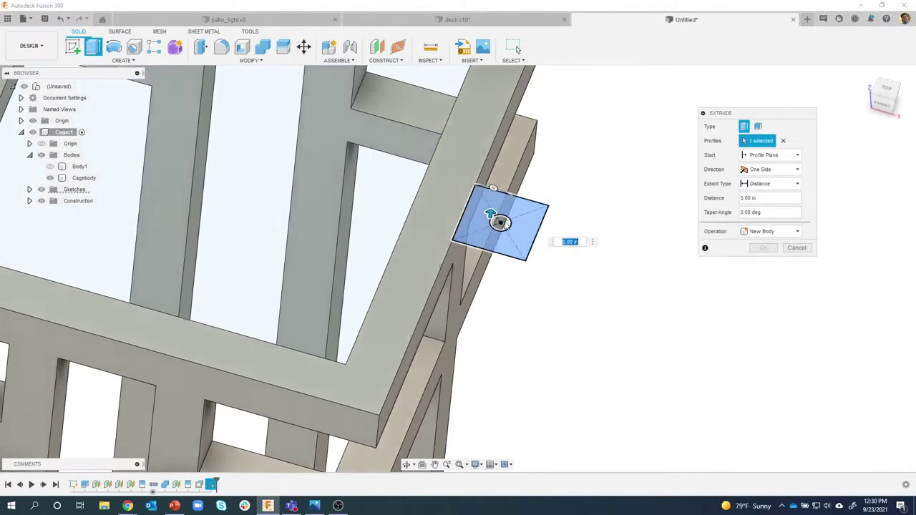
pyautogui.moveTo(490, 214); pyautogui.dragTo(492, 239)
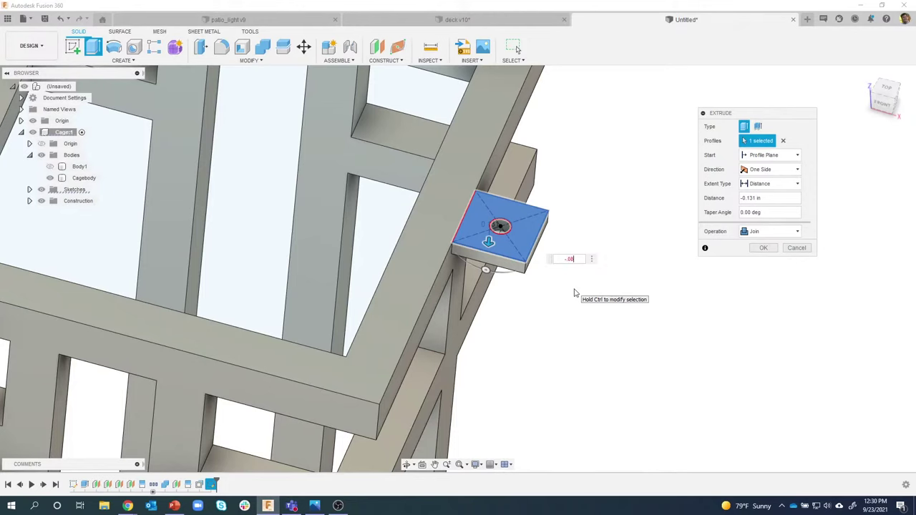
pyautogui.press('Return')
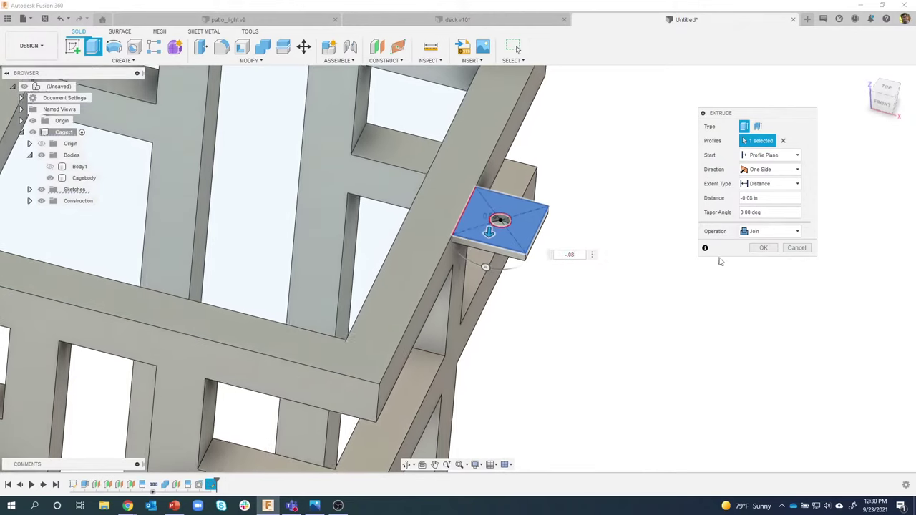
pyautogui.keyDown('shift'); pyautogui.moveTo(509, 198); pyautogui.dragTo(622, 244, button='middle'); pyautogui.keyUp('shift')
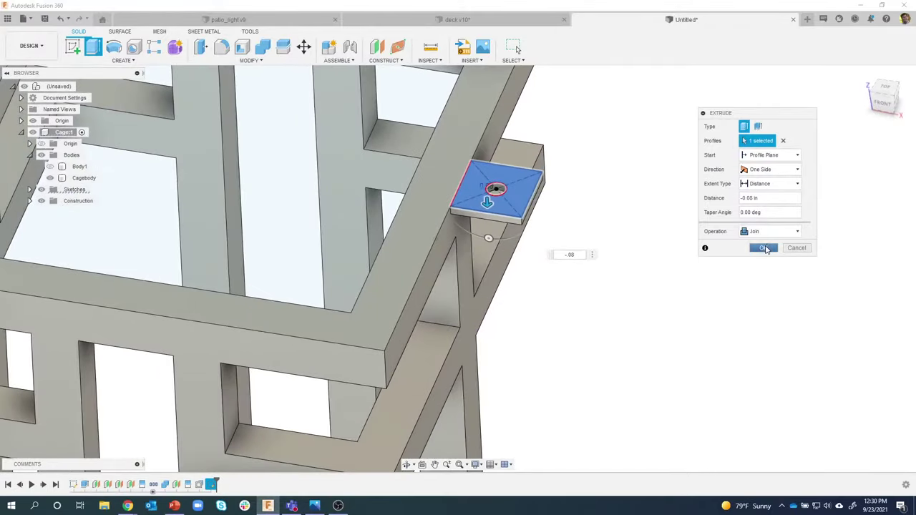
pyautogui.click(765, 248)
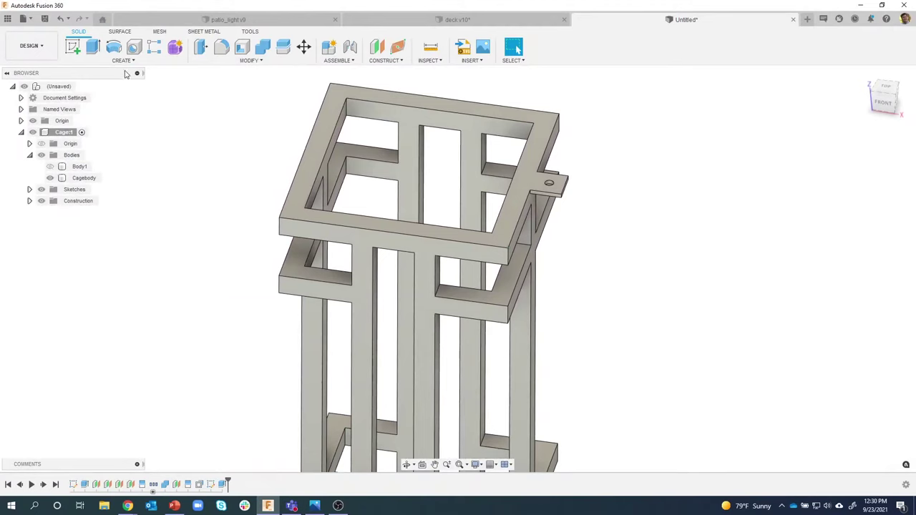
# Step: Mirror the tab's extrude feature across the vertical YZ origin plane onto the opposite side of the cage
pyautogui.click(120, 62)
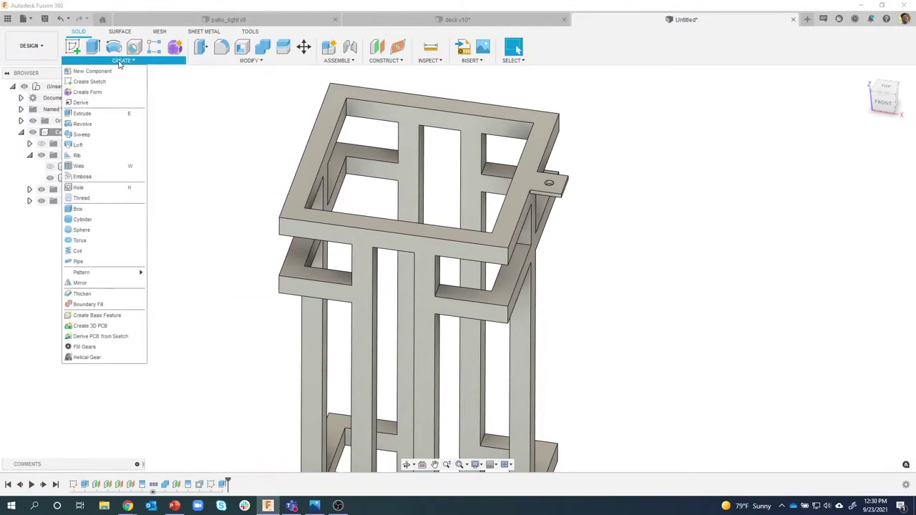
pyautogui.click(120, 285)
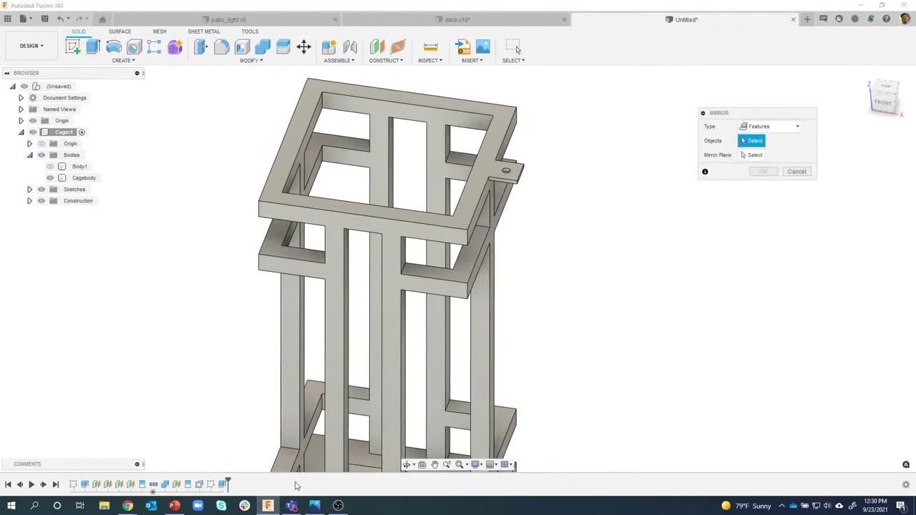
pyautogui.click(222, 487)
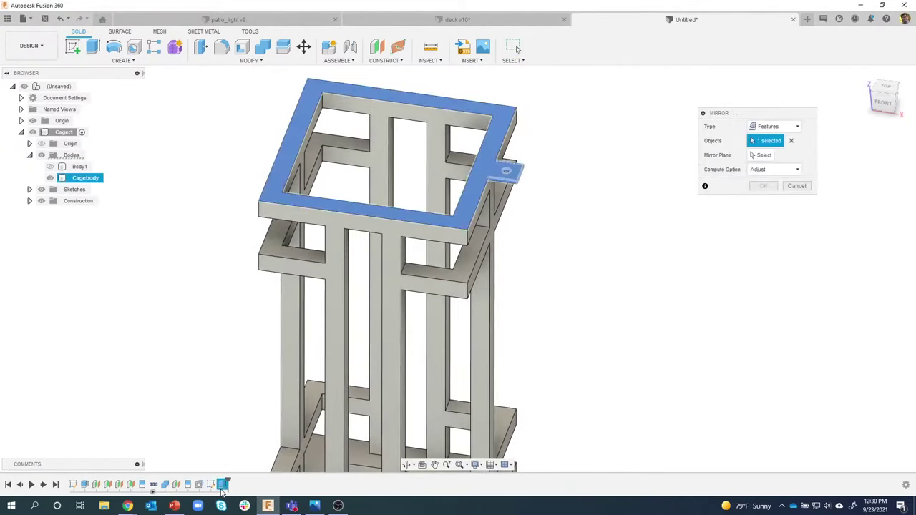
pyautogui.click(762, 155)
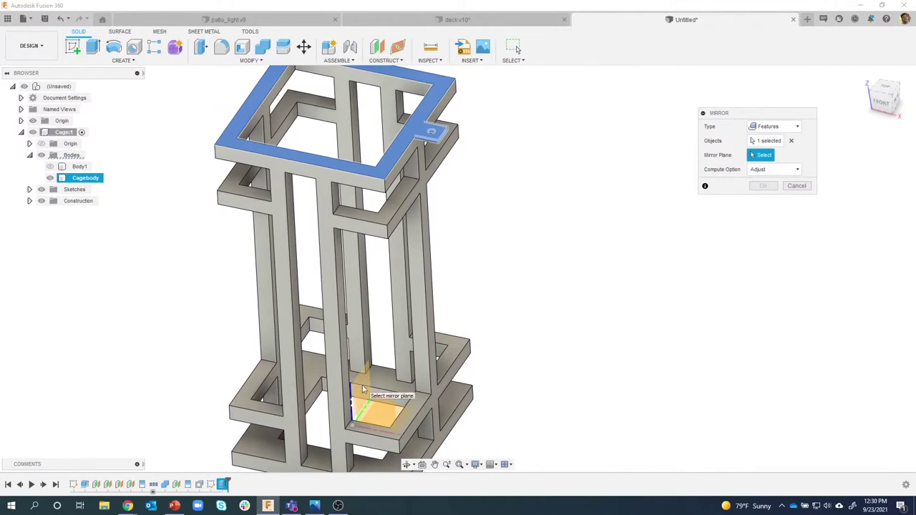
pyautogui.keyDown('shift'); pyautogui.moveTo(365, 387); pyautogui.dragTo(349, 380, button='middle'); pyautogui.keyUp('shift')
pyautogui.click(349, 380)
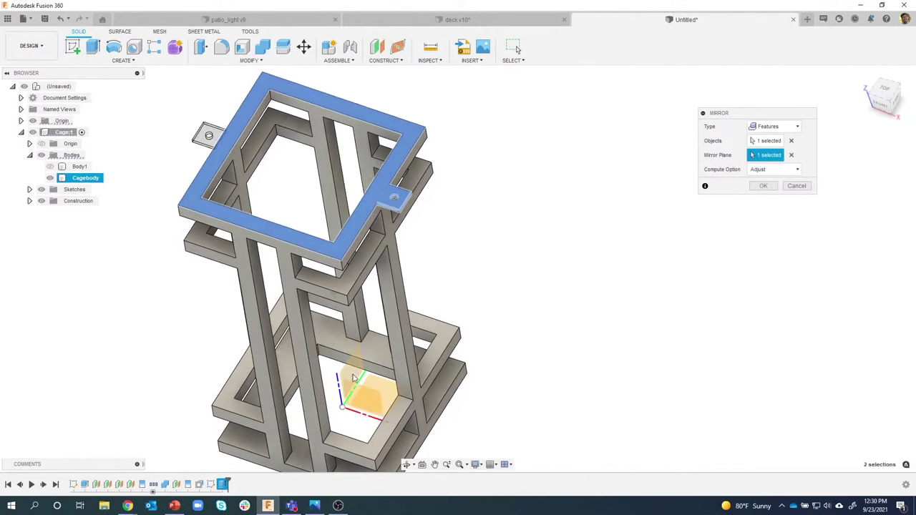
pyautogui.keyDown('shift'); pyautogui.moveTo(626, 344); pyautogui.dragTo(761, 186, button='middle'); pyautogui.keyUp('shift')
pyautogui.click(764, 186)
# Step: Switch to the patio_light v9 design to view the reference model
pyautogui.keyDown('shift'); pyautogui.moveTo(699, 244); pyautogui.dragTo(368, 171, button='middle'); pyautogui.keyUp('shift')
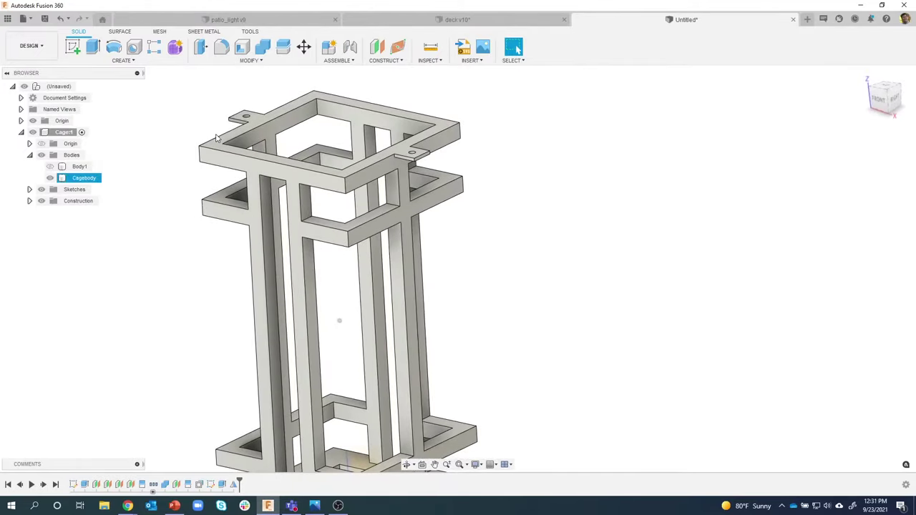
pyautogui.scroll(-1, 551, 151)
pyautogui.keyDown('shift'); pyautogui.moveTo(554, 208); pyautogui.dragTo(569, 188, button='middle'); pyautogui.keyUp('shift')
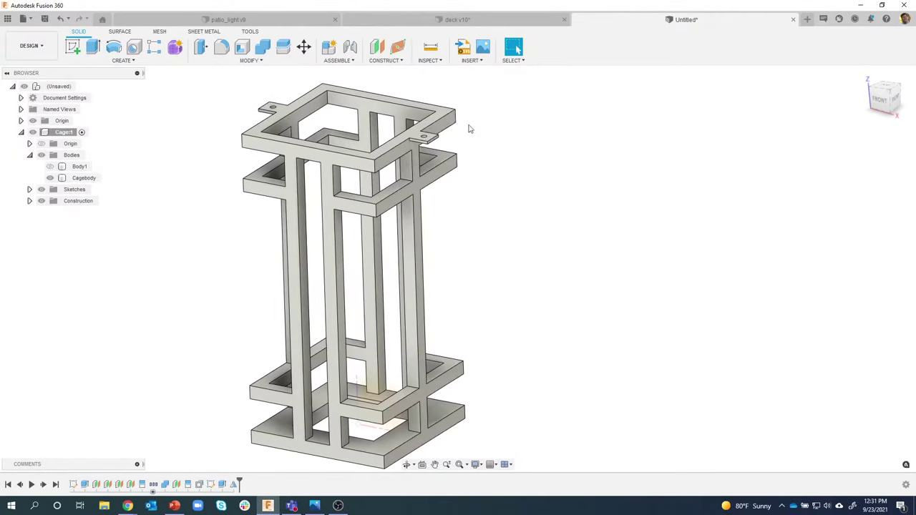
pyautogui.click(298, 20)
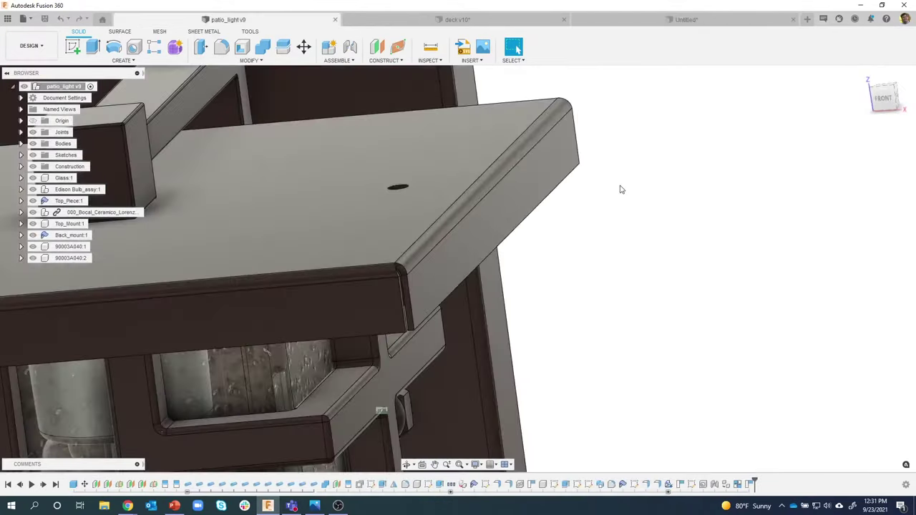
# Step: Examine the rounded edges and corners of the reference light's top piece and cage frame
pyautogui.keyDown('shift'); pyautogui.moveTo(647, 225); pyautogui.dragTo(406, 228, button='middle'); pyautogui.keyUp('shift')
pyautogui.scroll(-3, 634, 225)
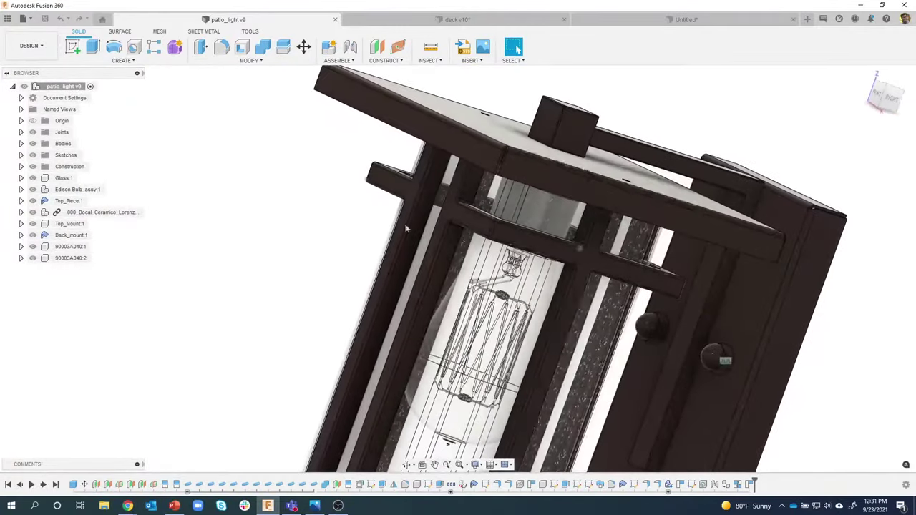
pyautogui.scroll(3, 308, 170)
pyautogui.keyDown('shift'); pyautogui.moveTo(336, 175); pyautogui.dragTo(326, 195, button='middle'); pyautogui.keyUp('shift')
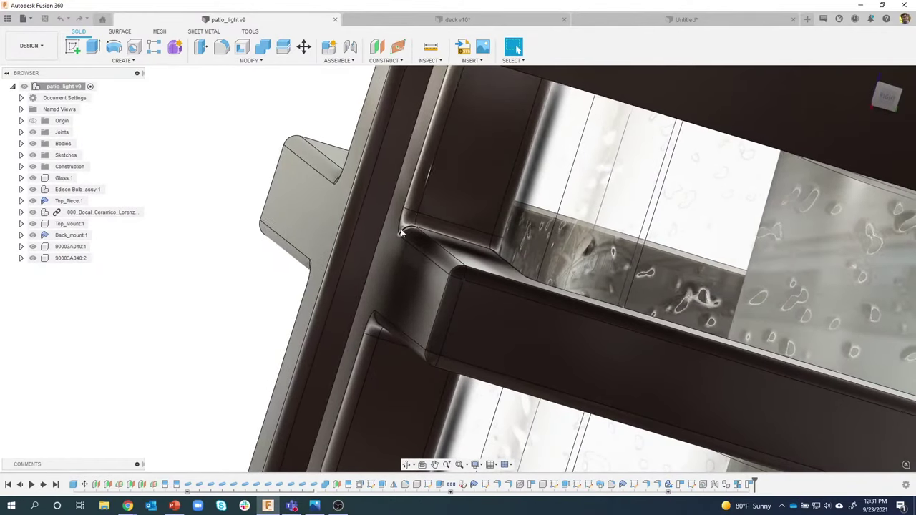
pyautogui.keyDown('shift'); pyautogui.moveTo(401, 233); pyautogui.dragTo(565, 198, button='middle'); pyautogui.keyUp('shift')
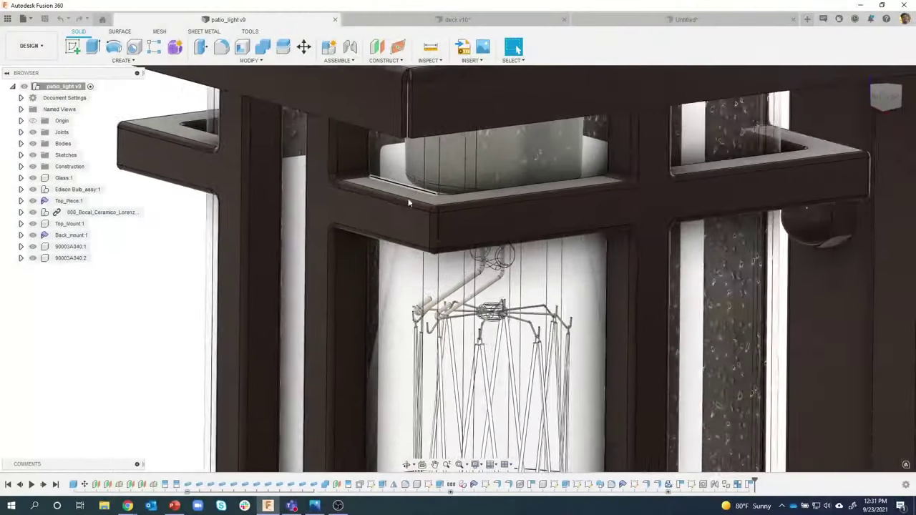
pyautogui.scroll(-2, 409, 203)
# Step: Switch back to the unsaved cage design and start a Fillet on the cage body
pyautogui.click(598, 22)
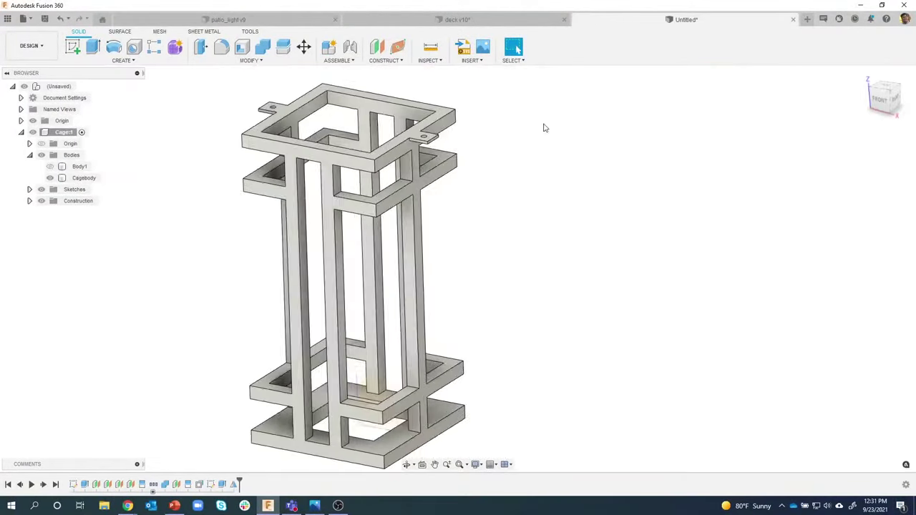
pyautogui.keyDown('shift'); pyautogui.moveTo(544, 127); pyautogui.dragTo(497, 120, button='middle'); pyautogui.keyUp('shift')
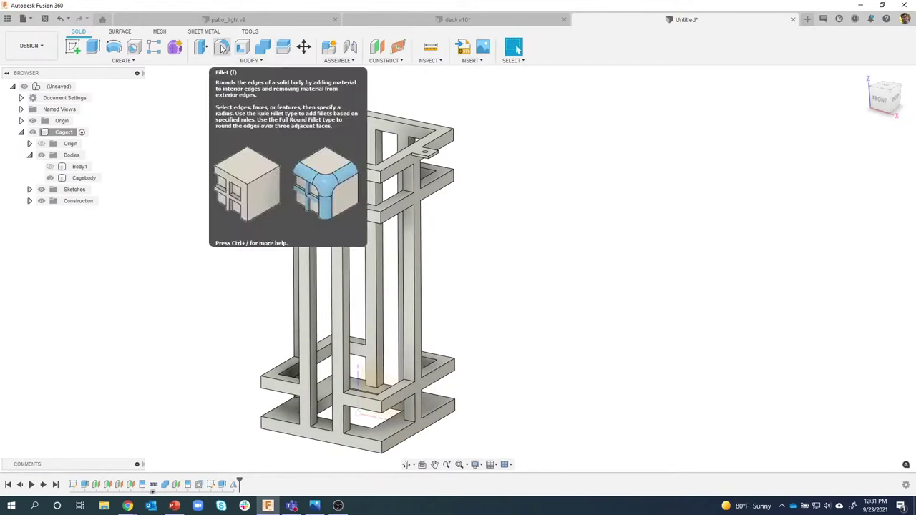
pyautogui.rightClick(401, 204)
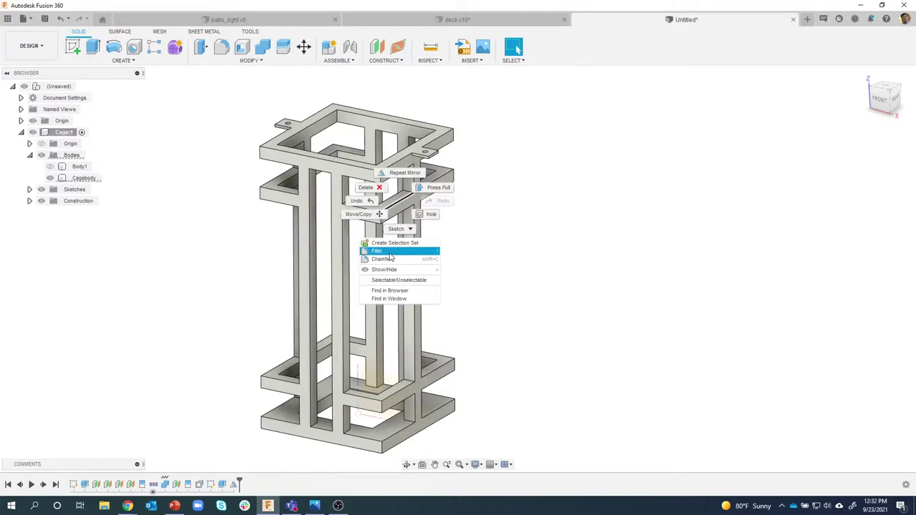
pyautogui.click(586, 207)
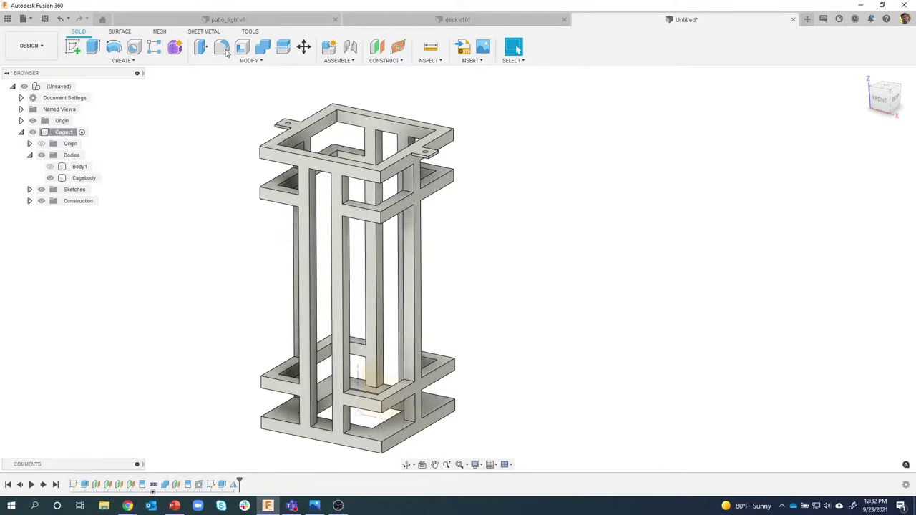
pyautogui.click(223, 50)
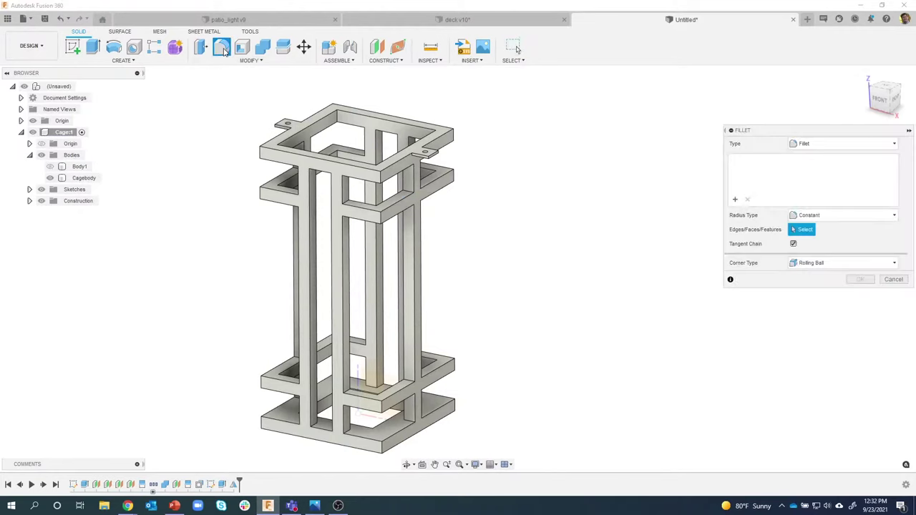
# Step: Try window-selecting the whole cage body with its faces for the fillet, and remove that selection set
pyautogui.scroll(-2, 327, 99)
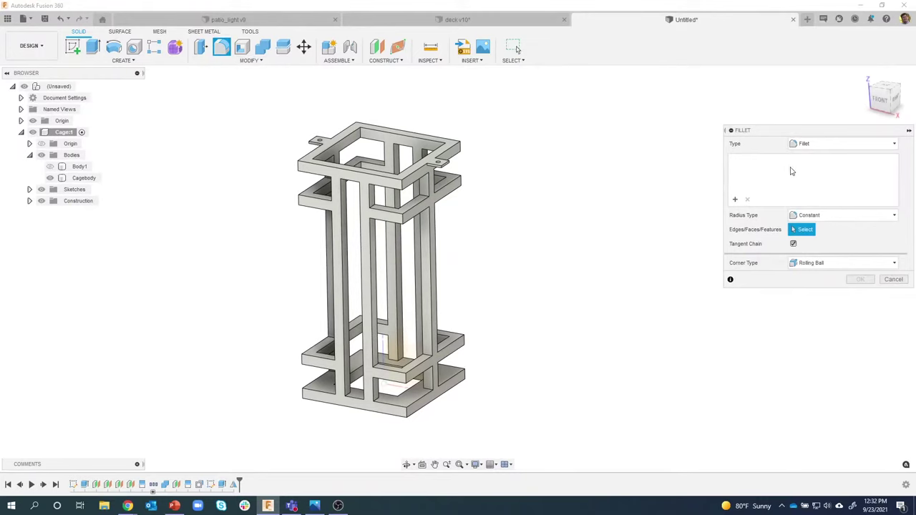
pyautogui.moveTo(257, 96); pyautogui.dragTo(538, 451)
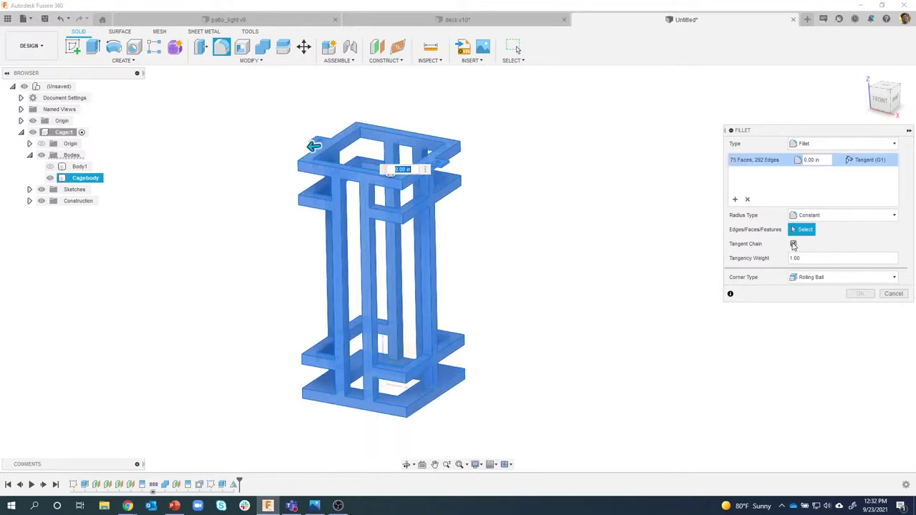
pyautogui.moveTo(803, 135); pyautogui.dragTo(648, 127)
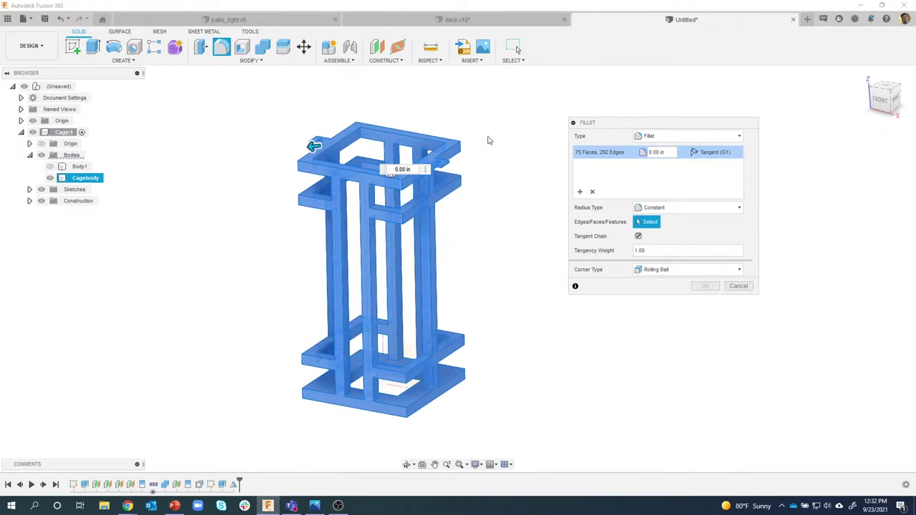
pyautogui.scroll(8, 458, 131)
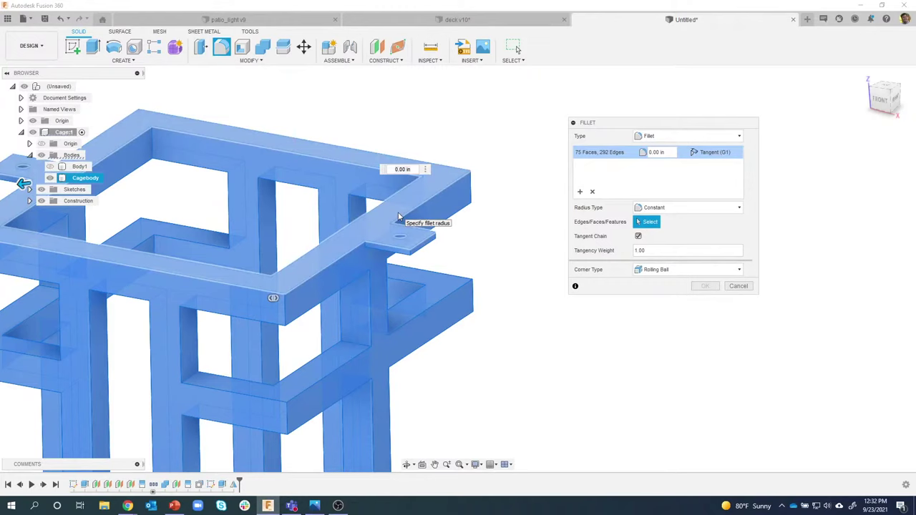
pyautogui.scroll(-4, 398, 213)
pyautogui.moveTo(399, 214); pyautogui.dragTo(426, 157, button='middle')
pyautogui.scroll(-1, 497, 164)
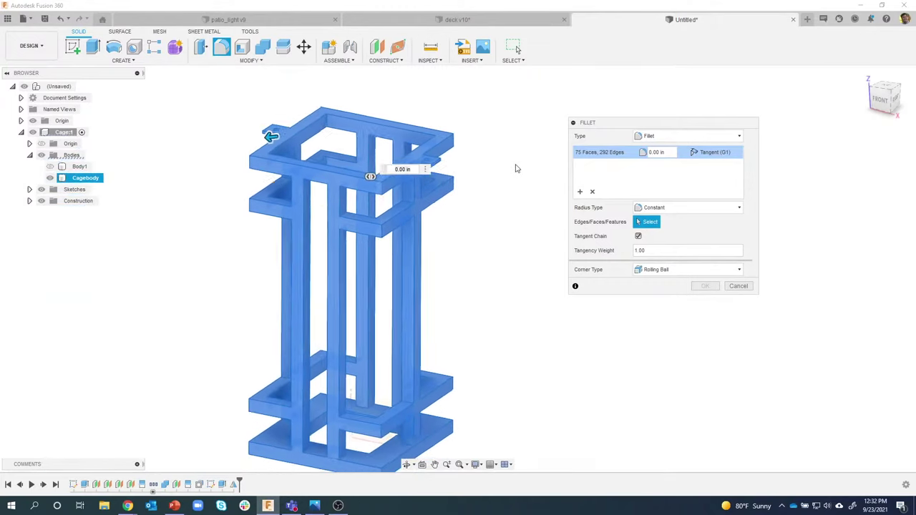
pyautogui.keyDown('shift'); pyautogui.moveTo(516, 168); pyautogui.dragTo(479, 151, button='middle'); pyautogui.keyUp('shift')
pyautogui.scroll(-1, 491, 150)
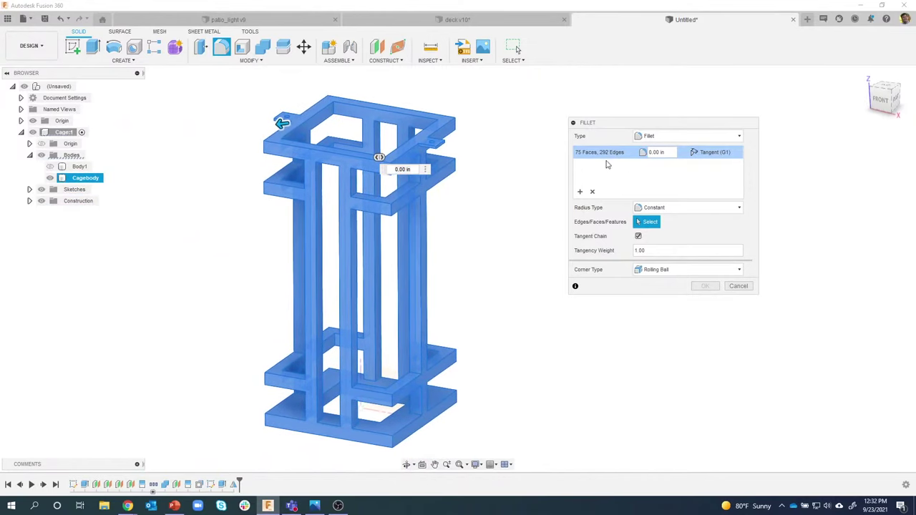
pyautogui.click(593, 193)
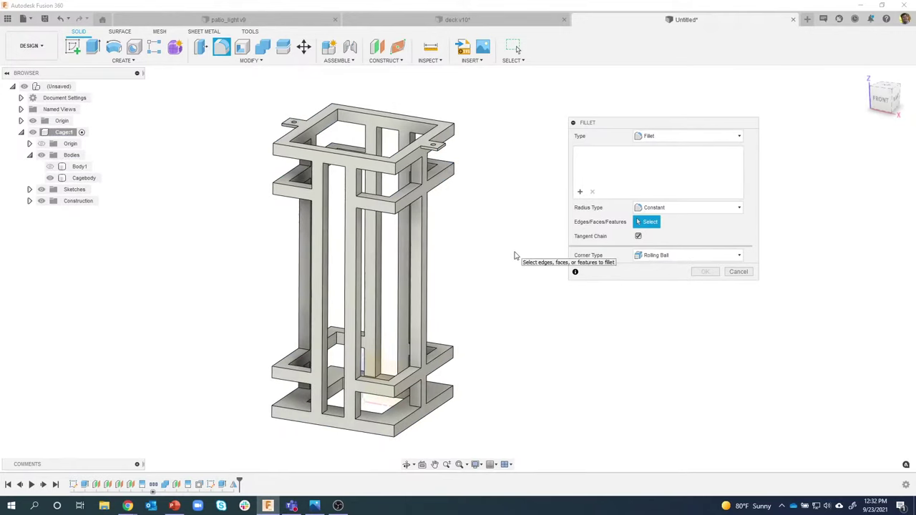
# Step: Set the selection priority to Select Edge Priority for the fillet selection
pyautogui.keyDown('shift'); pyautogui.moveTo(524, 109); pyautogui.dragTo(523, 81, button='middle'); pyautogui.keyUp('shift')
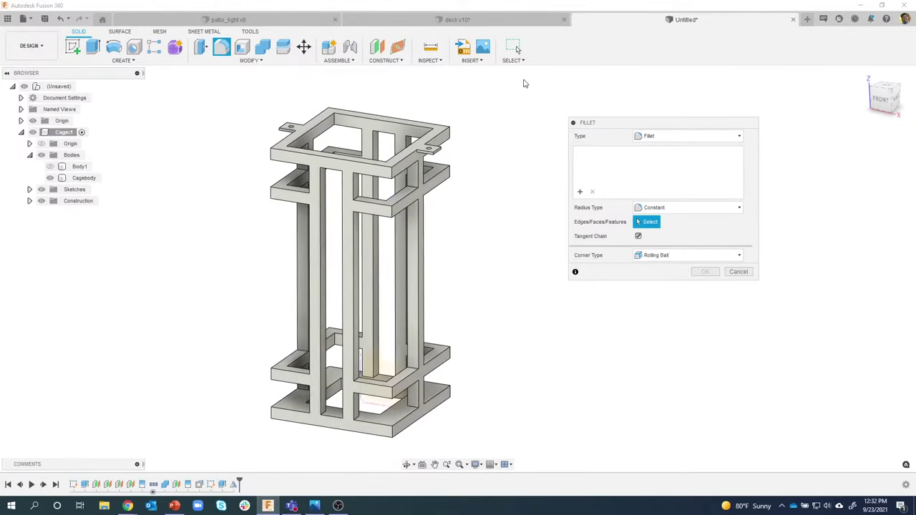
pyautogui.click(518, 63)
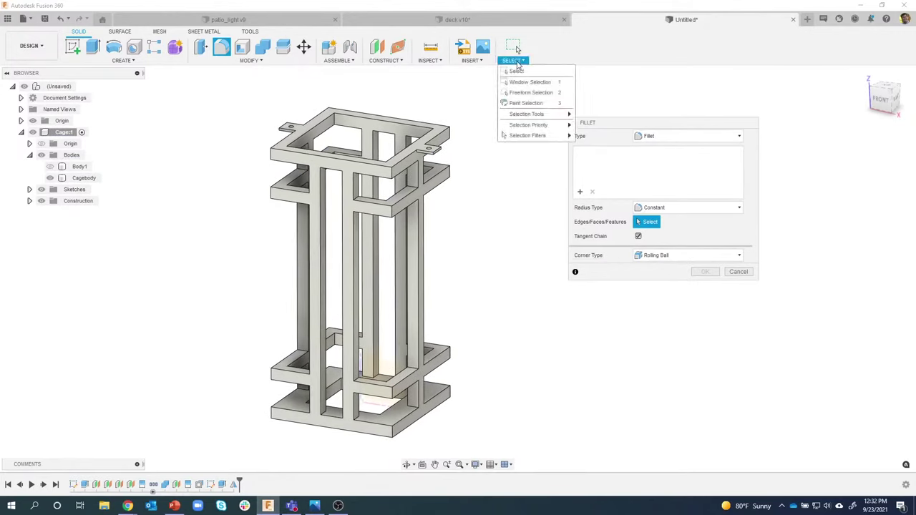
pyautogui.moveTo(527, 127)
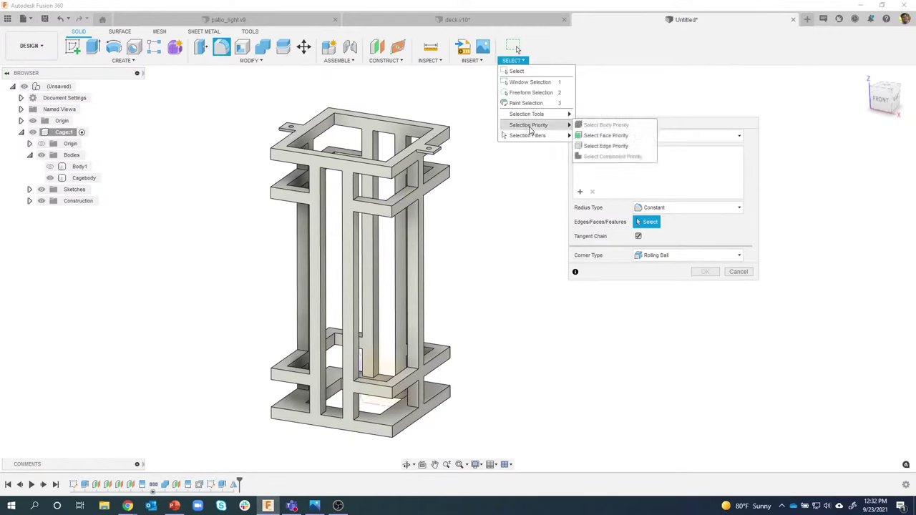
pyautogui.click(611, 150)
pyautogui.scroll(-1, 505, 170)
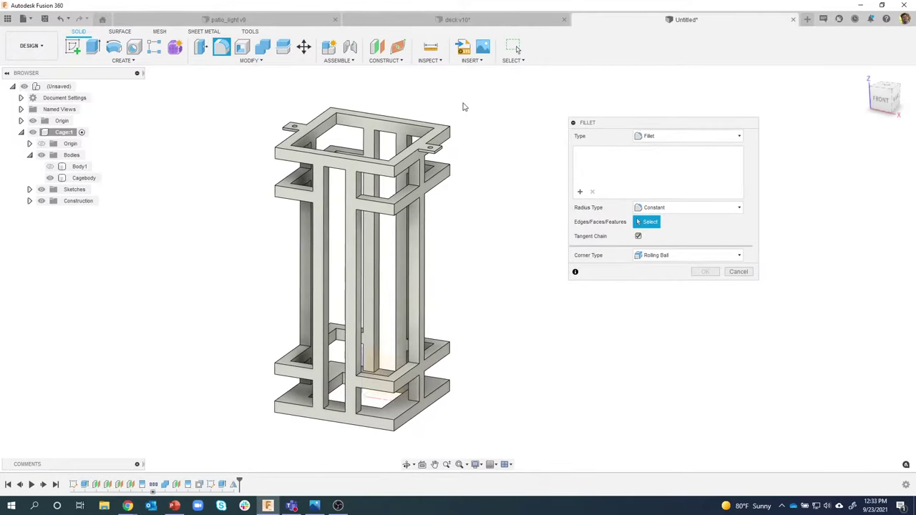
# Step: Window-select all edges of the cage and set the fillet radius to 0.05 in
pyautogui.moveTo(223, 91); pyautogui.dragTo(526, 452)
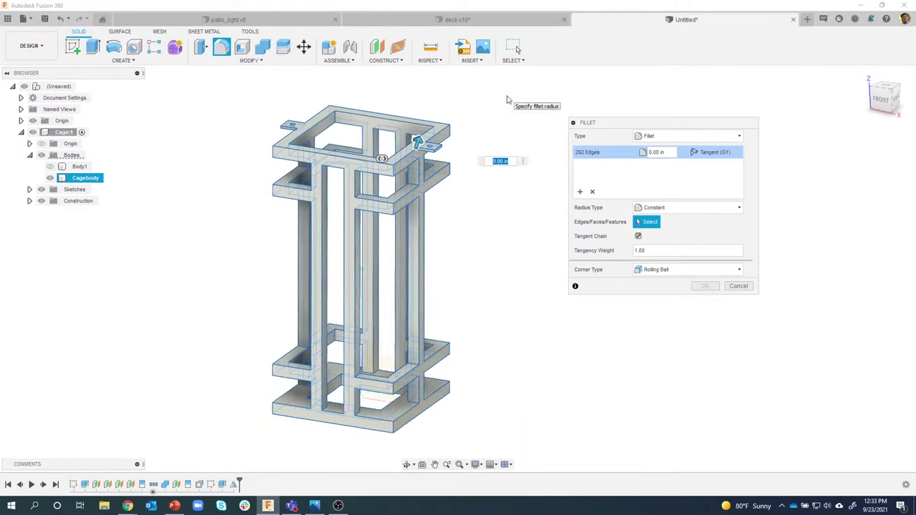
pyautogui.scroll(2, 506, 99)
pyautogui.scroll(-2, 517, 124)
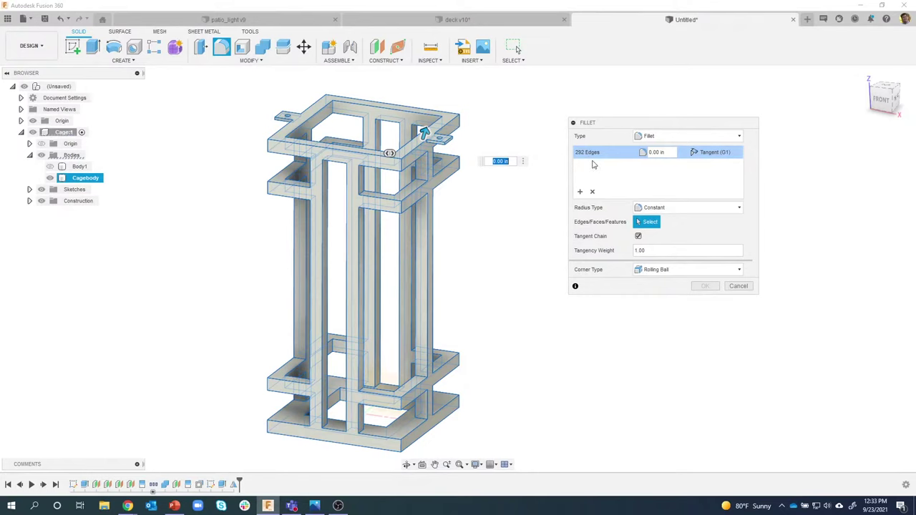
pyautogui.click(652, 152)
pyautogui.write('.05')
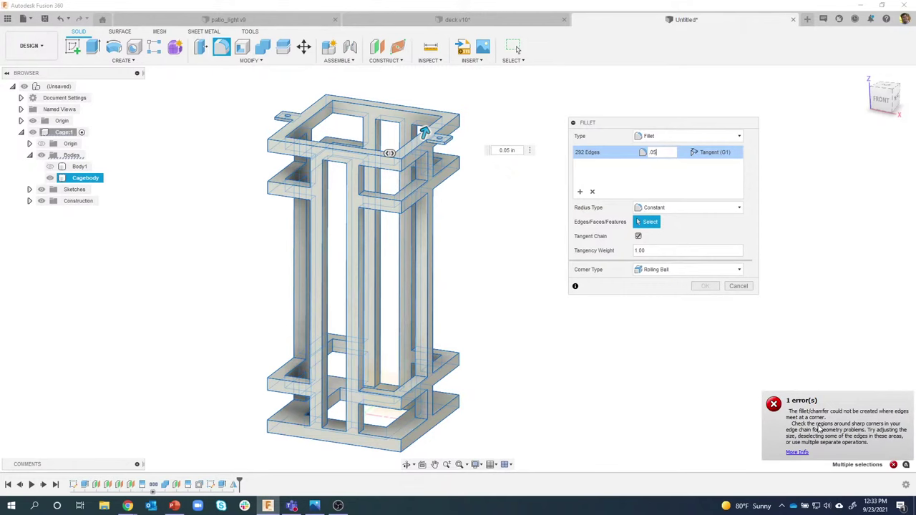
# Step: Remove the outer edges and both screw-hole edges of the cage's right-hand mounting tab from the fillet selection
pyautogui.scroll(4, 550, 214)
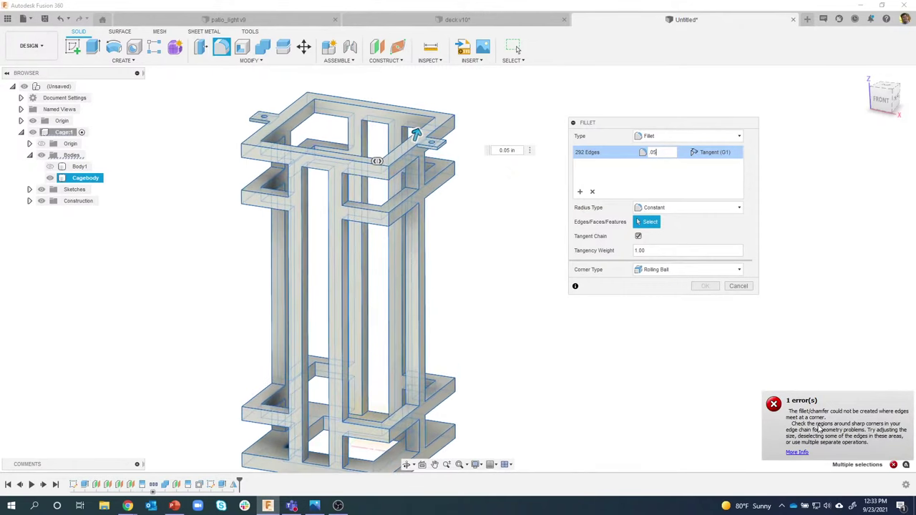
pyautogui.scroll(6, 440, 199)
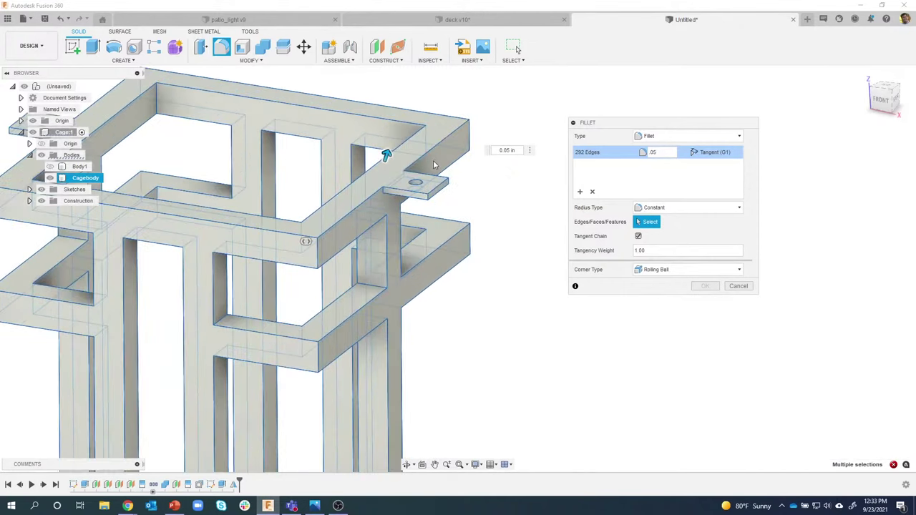
pyautogui.scroll(3, 440, 199)
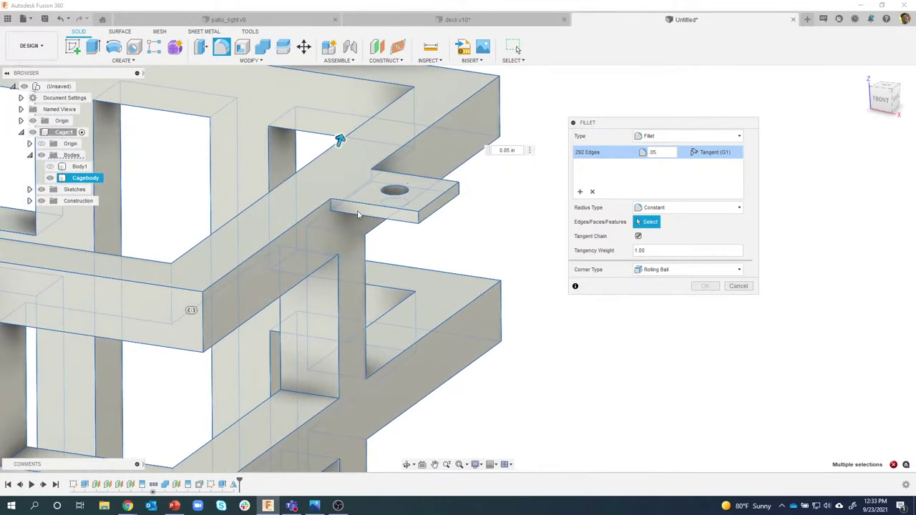
pyautogui.keyDown('shift'); pyautogui.moveTo(368, 222); pyautogui.dragTo(443, 208, button='middle'); pyautogui.keyUp('shift')
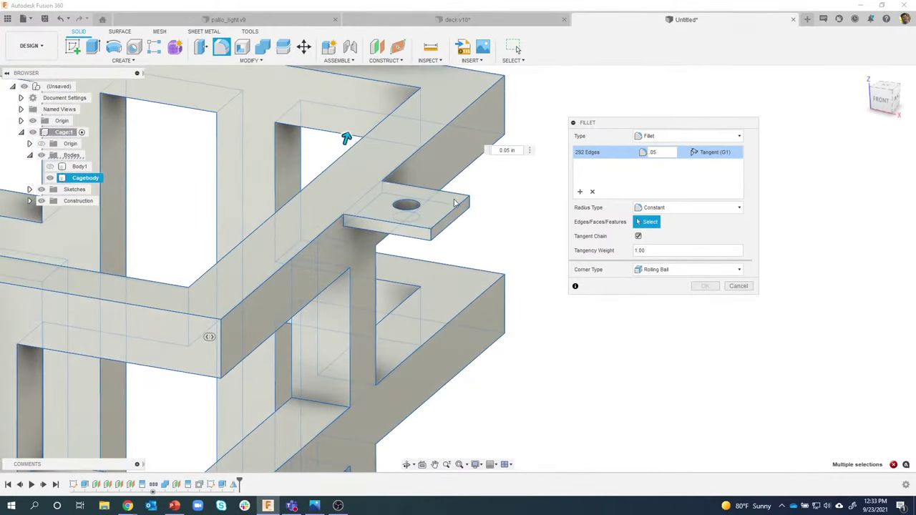
pyautogui.scroll(4, 475, 197)
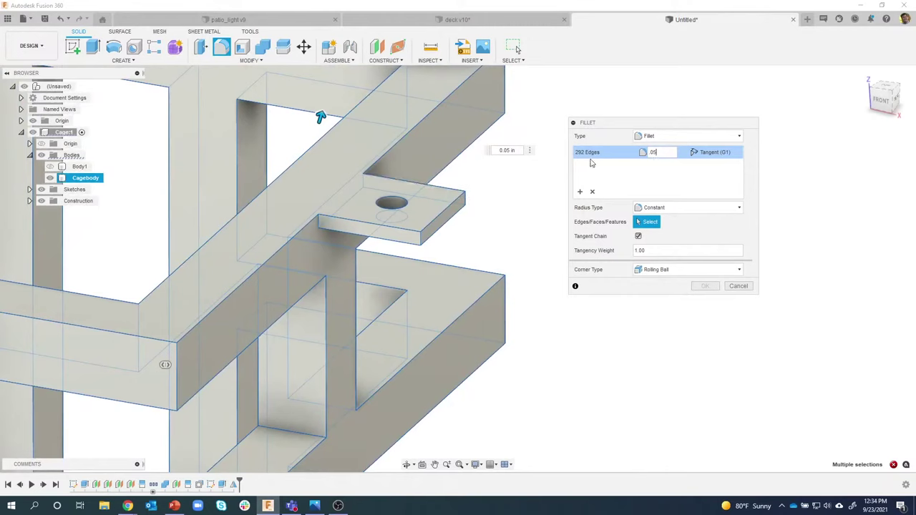
pyautogui.click(451, 194)
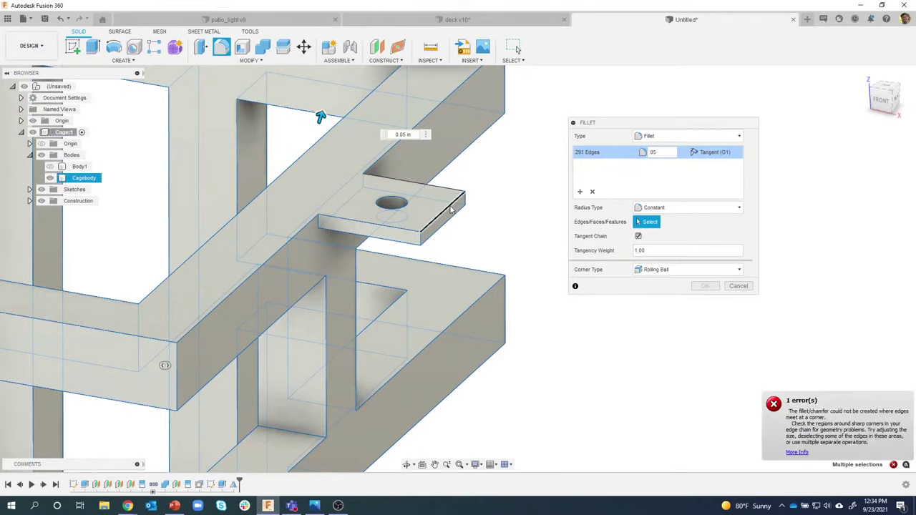
pyautogui.click(411, 231)
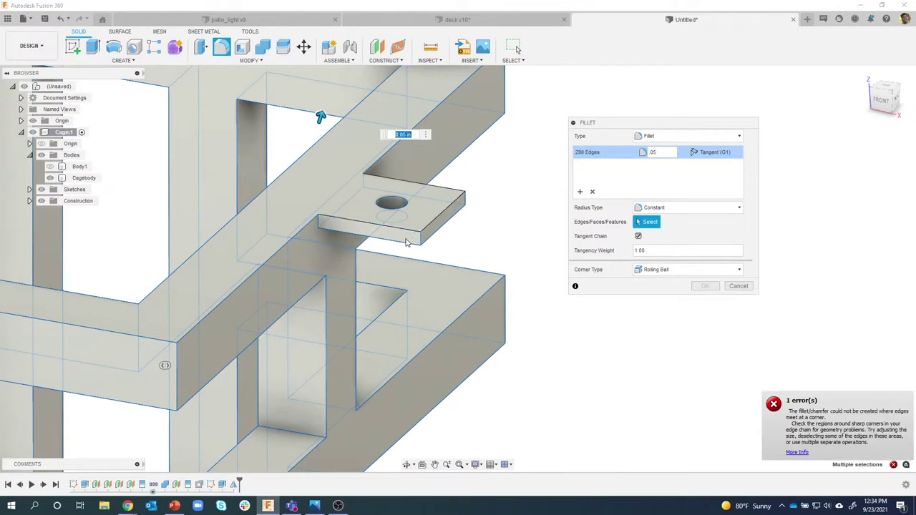
pyautogui.click(407, 242)
pyautogui.click(436, 234)
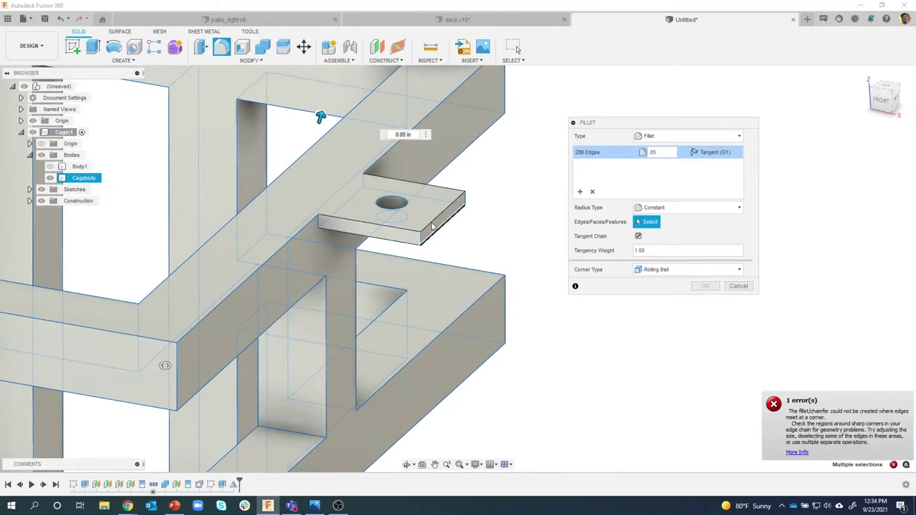
pyautogui.click(433, 200)
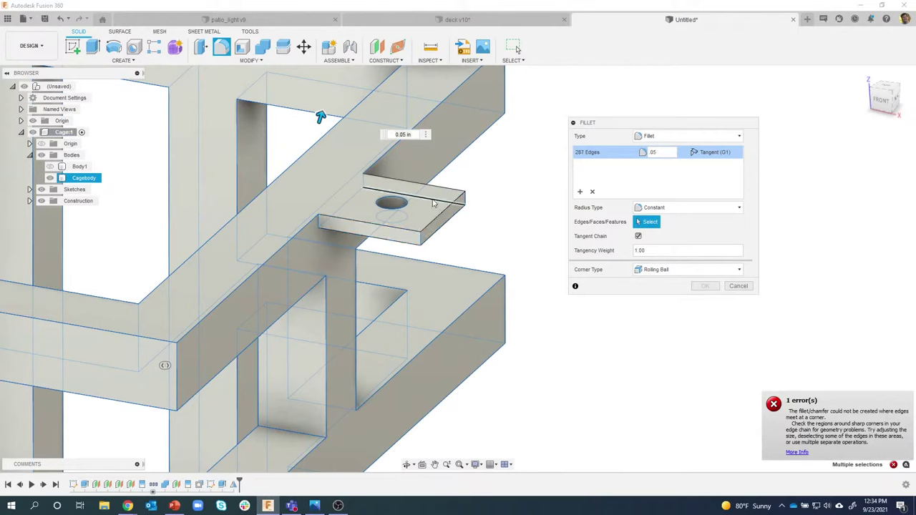
pyautogui.click(392, 201)
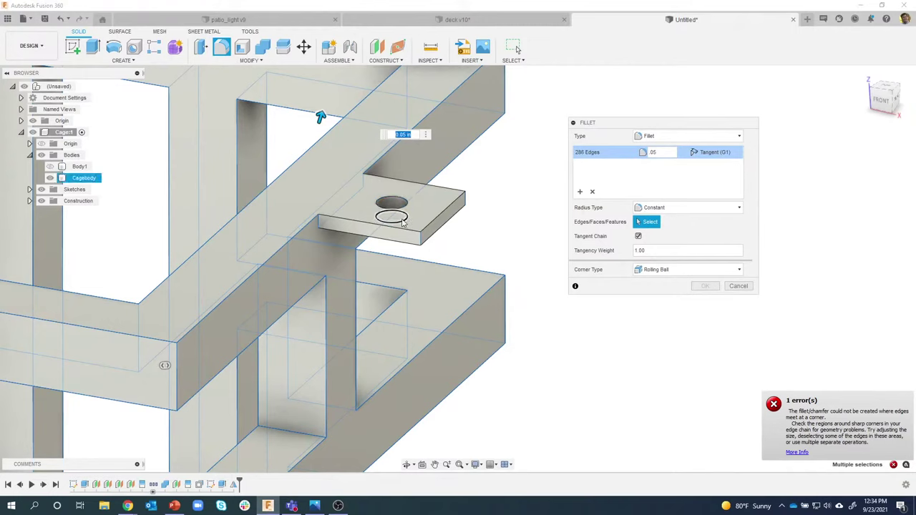
pyautogui.click(402, 220)
pyautogui.click(412, 227)
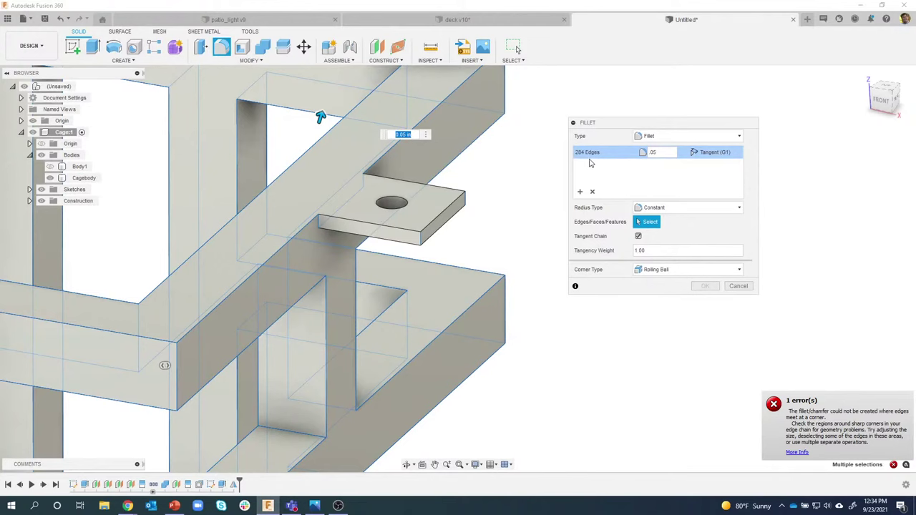
# Step: Remove the outer edges and both screw-hole edges of the cage's left-hand mounting tab from the fillet selection
pyautogui.scroll(-4, 591, 164)
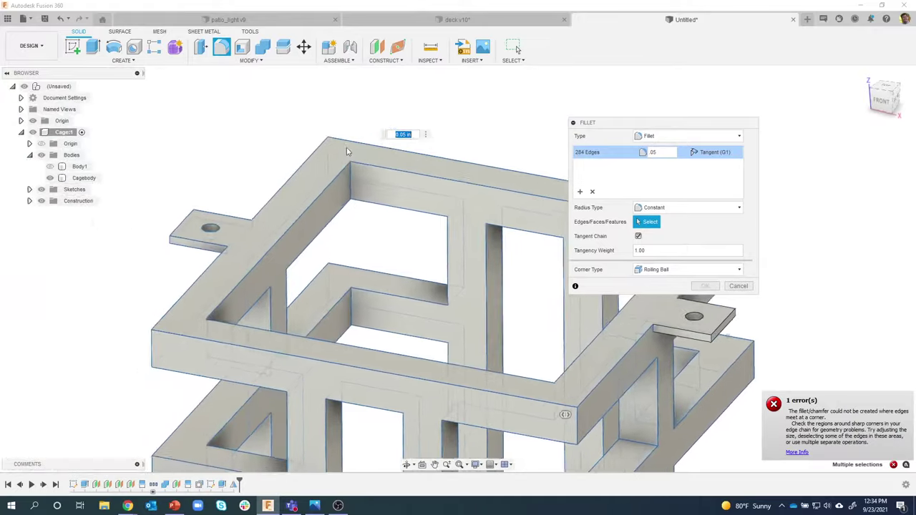
pyautogui.keyDown('shift'); pyautogui.moveTo(346, 148); pyautogui.dragTo(256, 161, button='middle'); pyautogui.keyUp('shift')
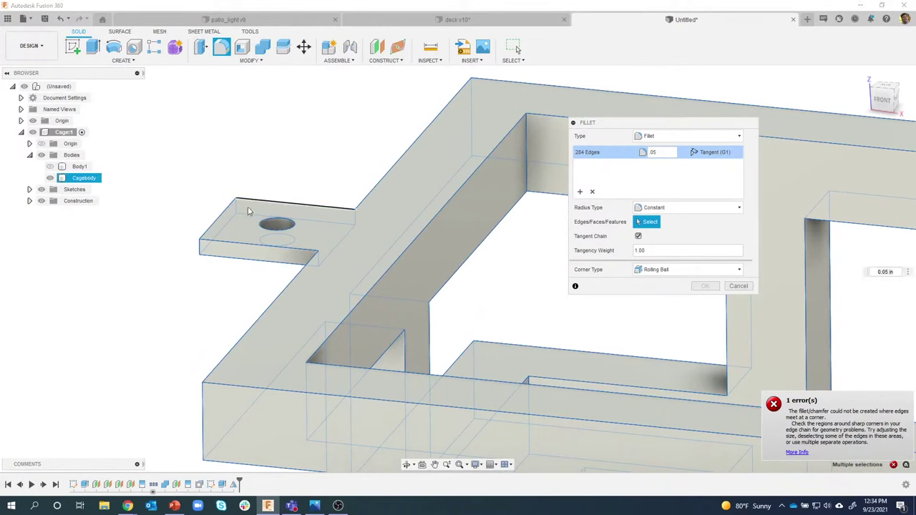
pyautogui.click(225, 218)
pyautogui.click(229, 244)
pyautogui.click(232, 244)
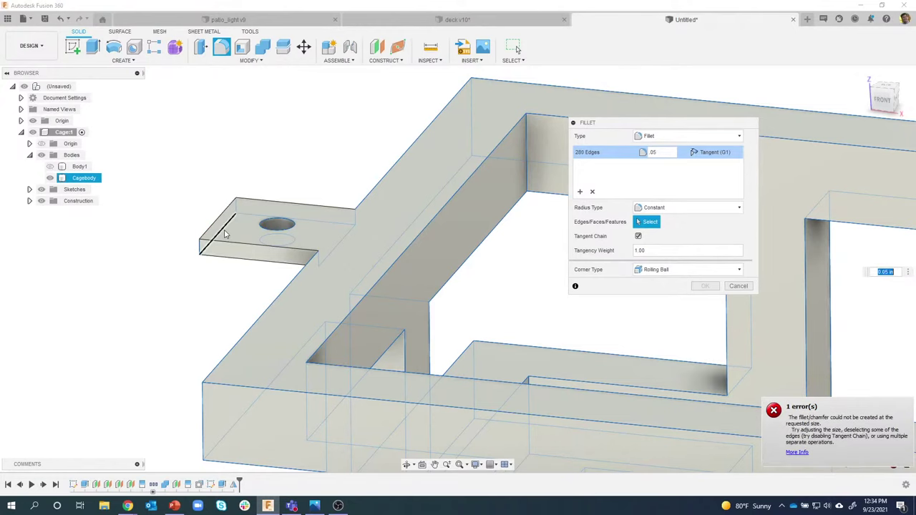
pyautogui.click(245, 217)
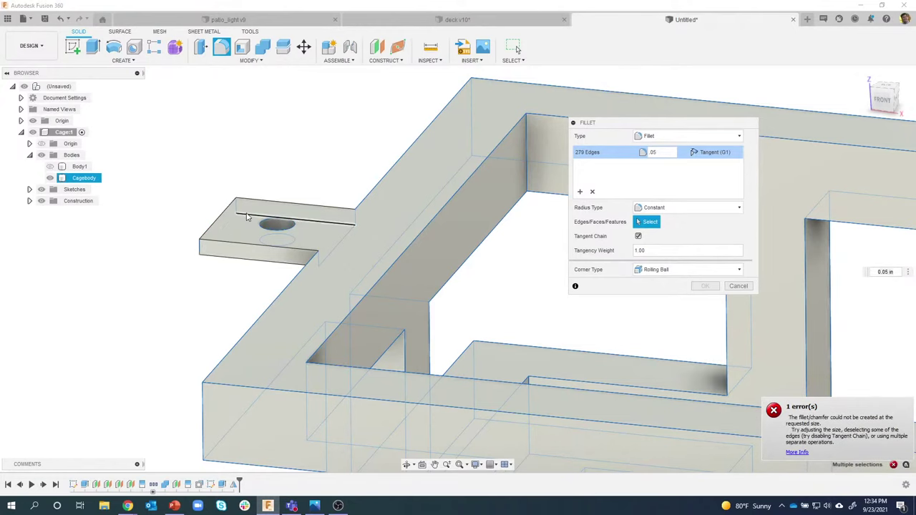
pyautogui.click(270, 228)
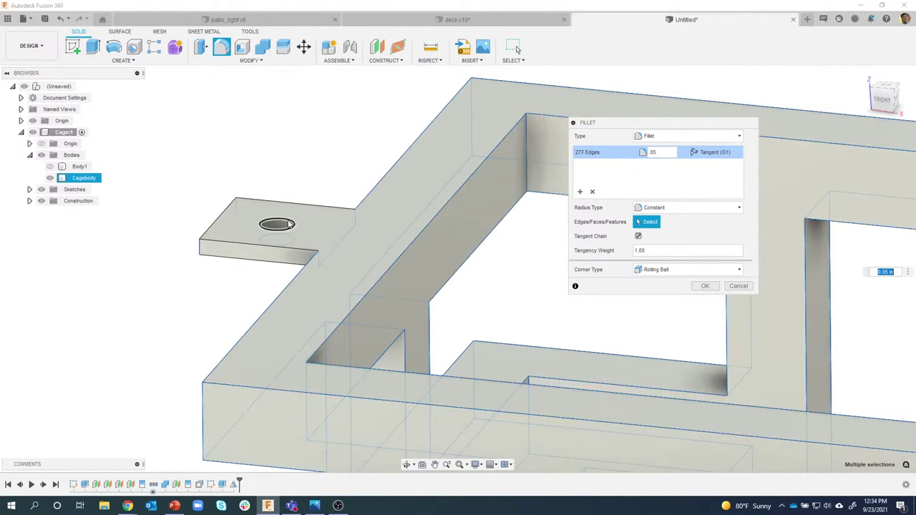
pyautogui.click(295, 241)
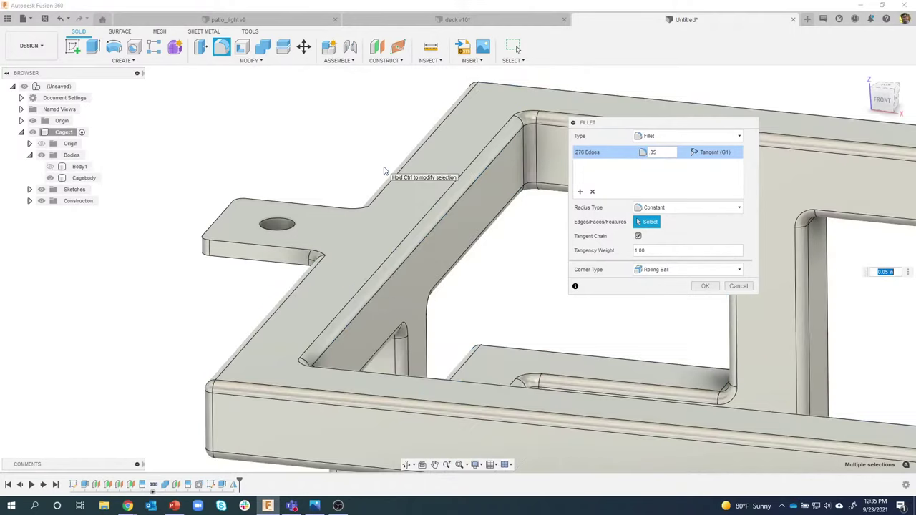
# Step: Create the 0.05 in constant-radius rolling-ball fillet on the selected edges of the cage frame
pyautogui.keyDown('shift'); pyautogui.moveTo(386, 174); pyautogui.dragTo(262, 133, button='middle'); pyautogui.keyUp('shift')
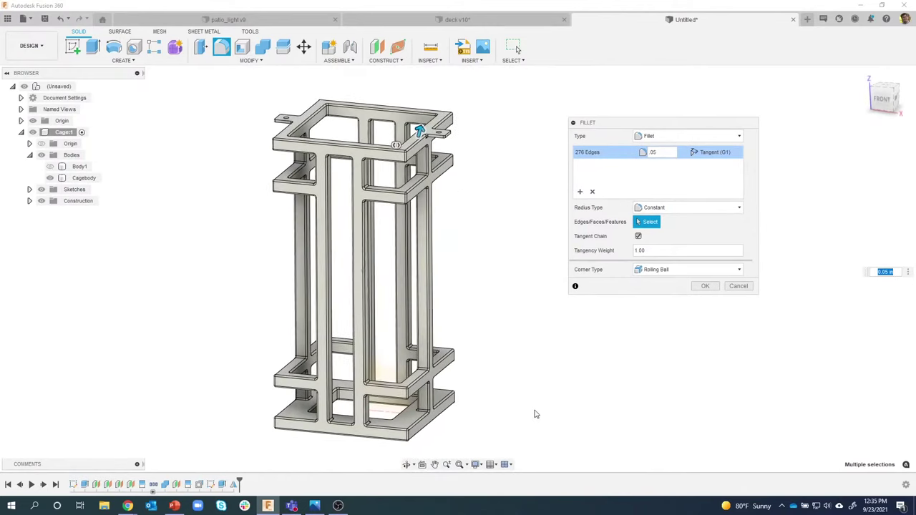
pyautogui.keyDown('shift'); pyautogui.moveTo(528, 223); pyautogui.dragTo(450, 161, button='middle'); pyautogui.keyUp('shift')
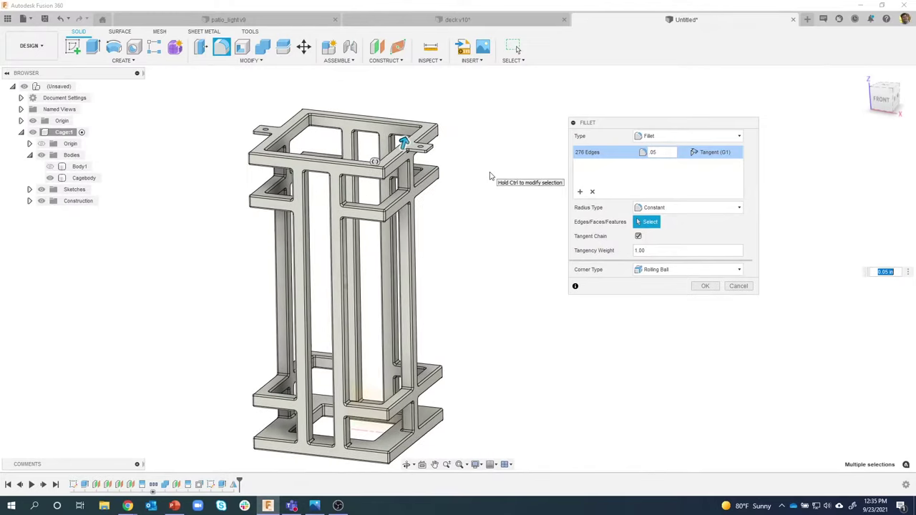
pyautogui.scroll(5, 487, 180)
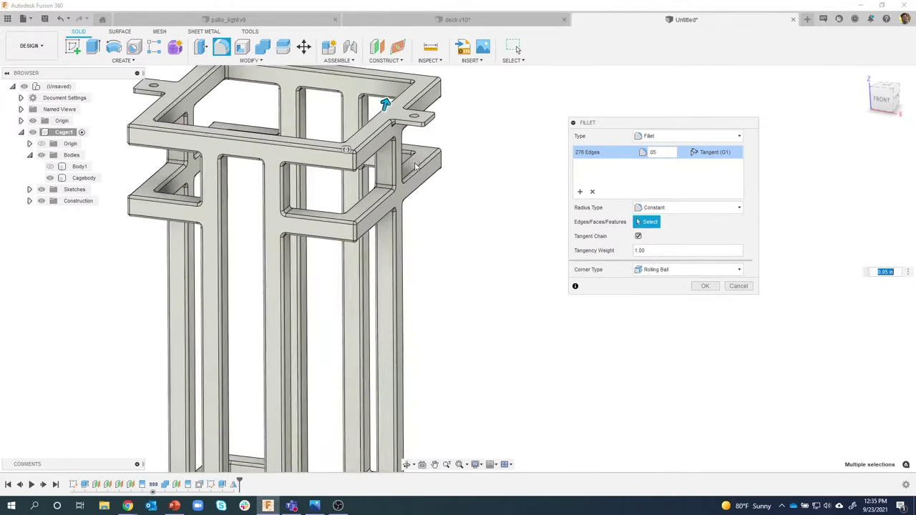
pyautogui.keyDown('shift'); pyautogui.moveTo(410, 187); pyautogui.dragTo(278, 220, button='middle'); pyautogui.keyUp('shift')
pyautogui.scroll(-5, 476, 203)
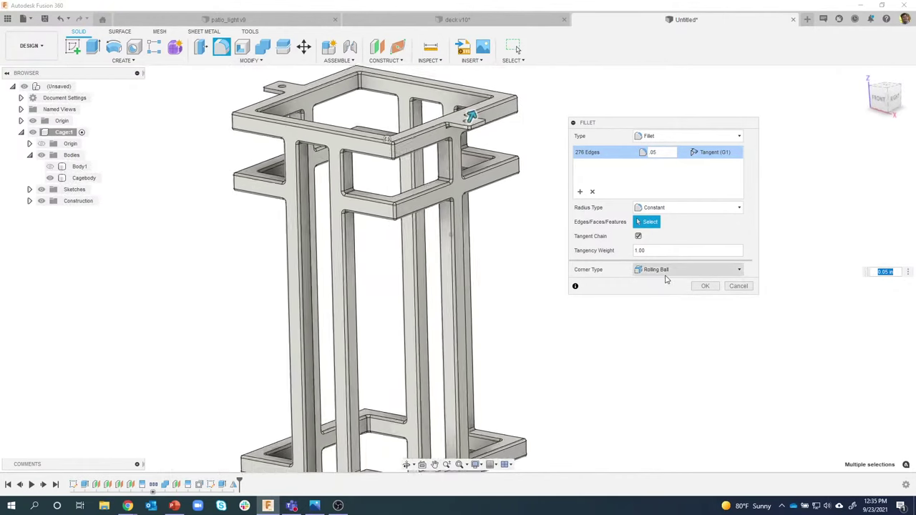
pyautogui.click(699, 287)
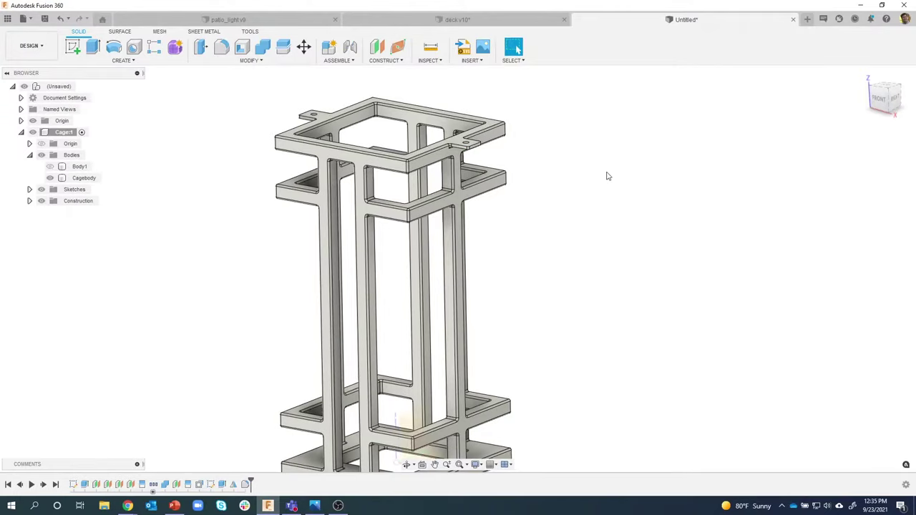
# Step: Save the design under the name Patio_Light
pyautogui.scroll(-4, 607, 176)
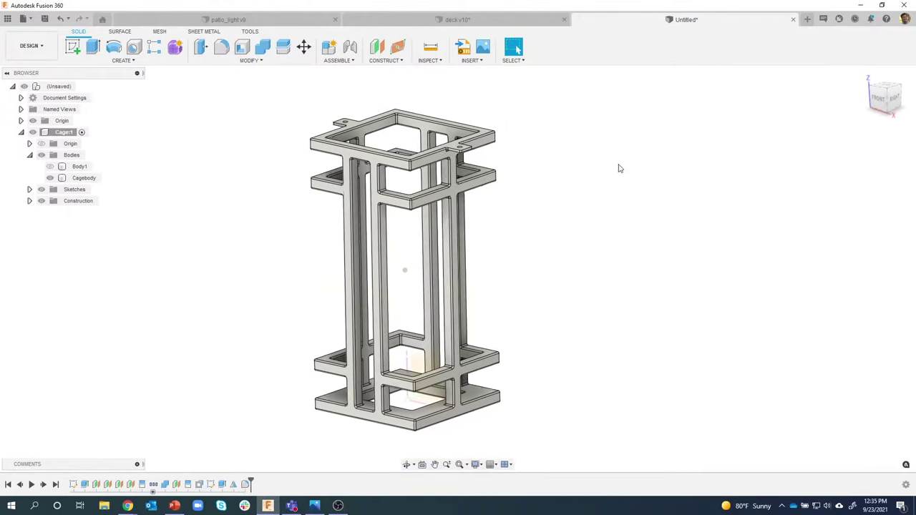
pyautogui.keyDown('shift'); pyautogui.moveTo(738, 192); pyautogui.dragTo(380, 427, button='middle'); pyautogui.keyUp('shift')
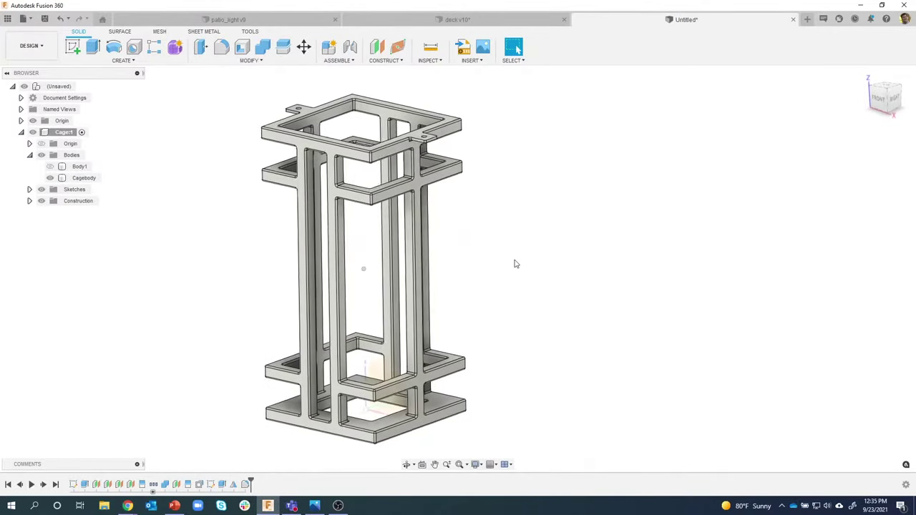
pyautogui.keyDown('shift'); pyautogui.moveTo(514, 264); pyautogui.dragTo(507, 263, button='middle'); pyautogui.keyUp('shift')
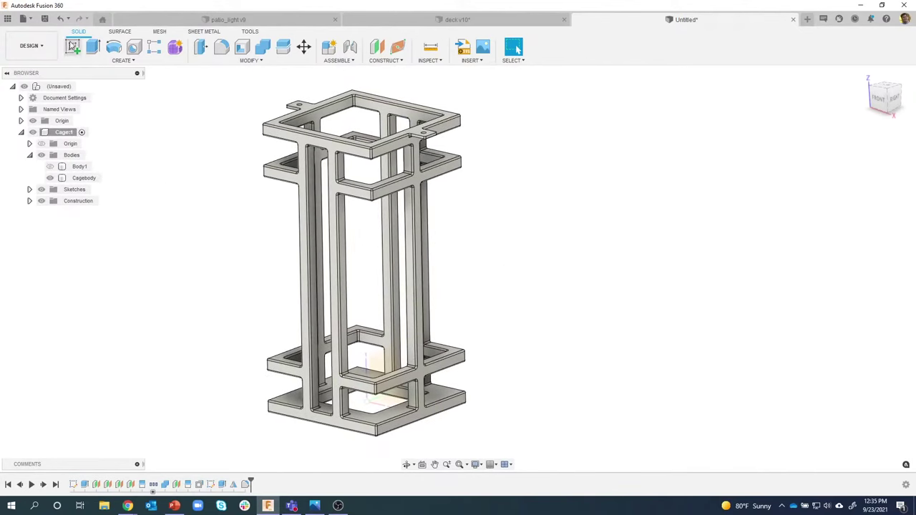
pyautogui.click(45, 19)
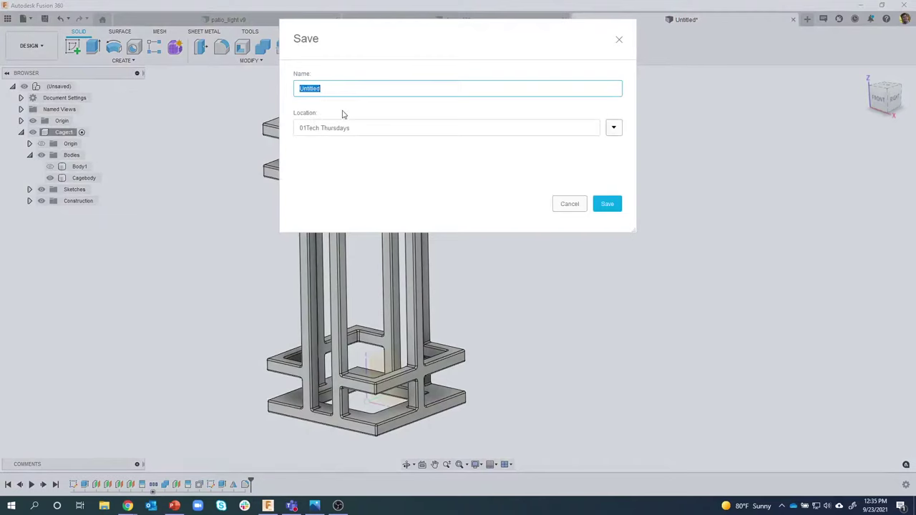
pyautogui.write('Patio_Light')
pyautogui.press('Return')
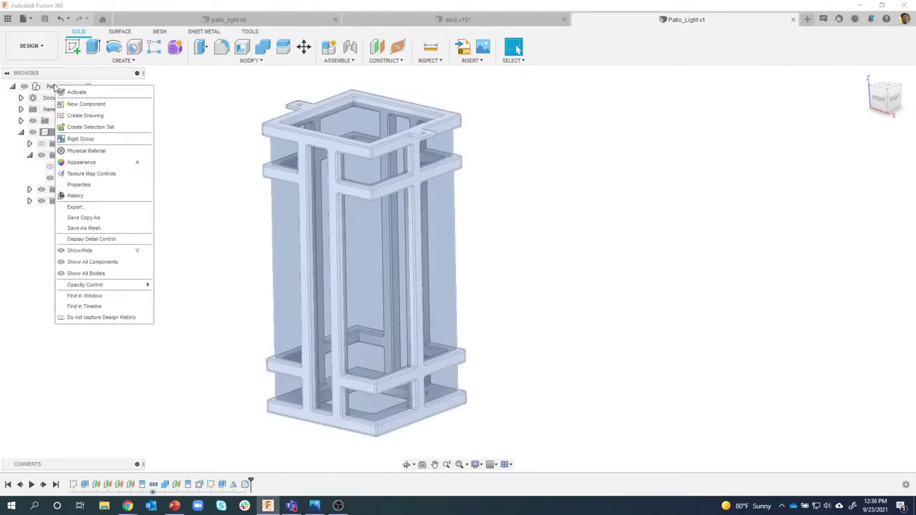
# Step: Create and activate a new internal component named Glass under the Patio_Light root component
pyautogui.click(89, 104)
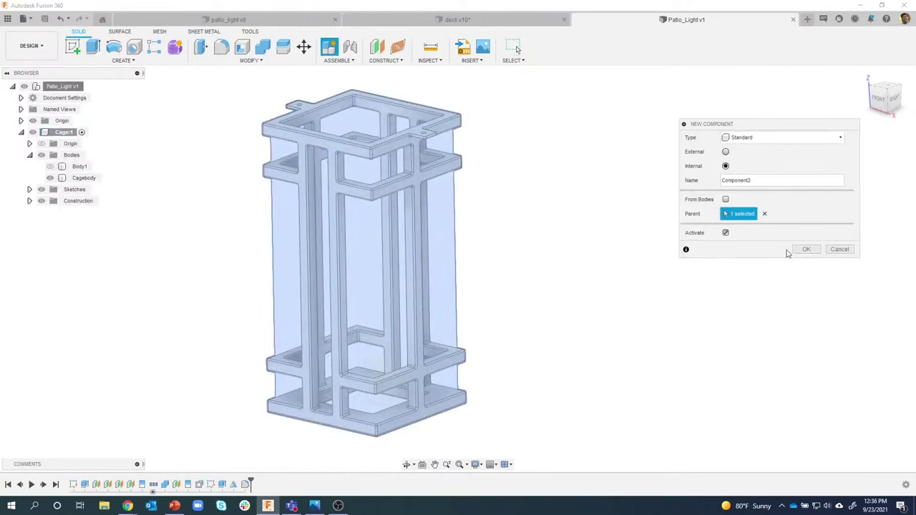
pyautogui.moveTo(767, 181); pyautogui.dragTo(717, 180)
pyautogui.write('Glass')
pyautogui.press('Return')
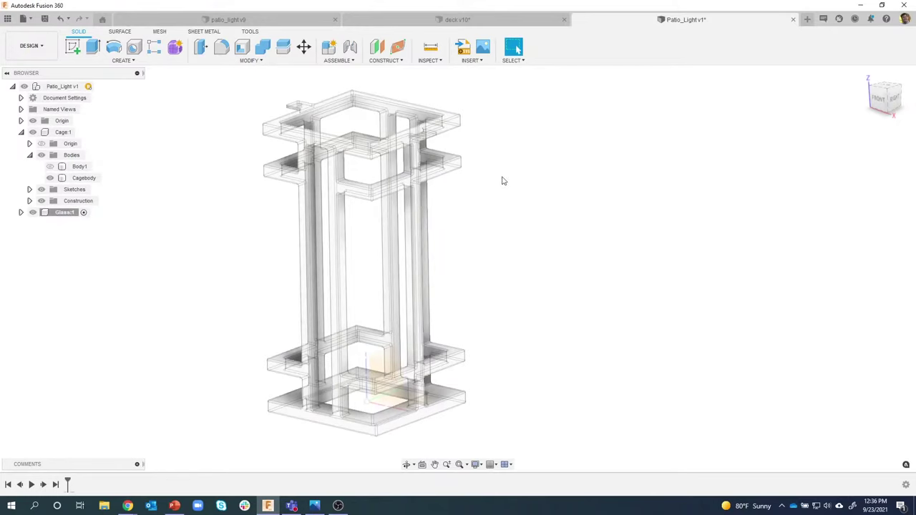
pyautogui.keyDown('shift'); pyautogui.moveTo(503, 181); pyautogui.dragTo(89, 203, button='middle'); pyautogui.keyUp('shift')
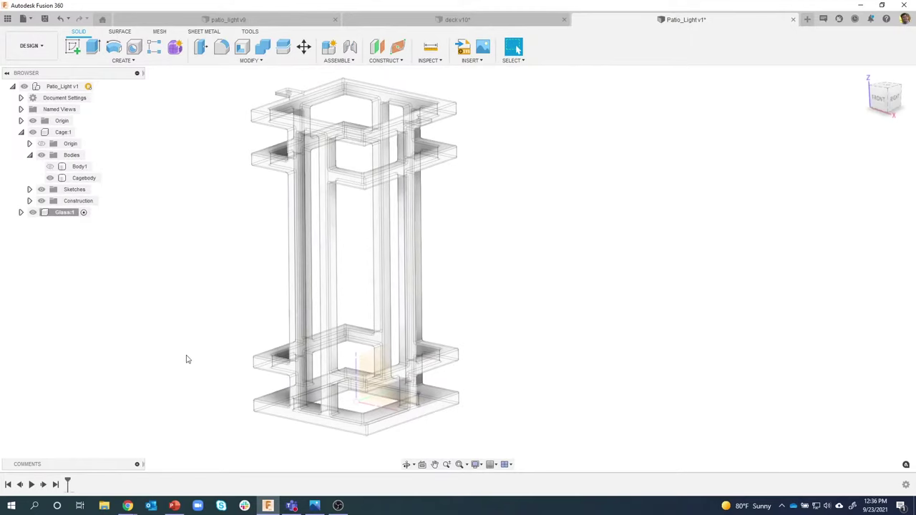
pyautogui.keyDown('shift'); pyautogui.moveTo(189, 355); pyautogui.dragTo(486, 212, button='middle'); pyautogui.keyUp('shift')
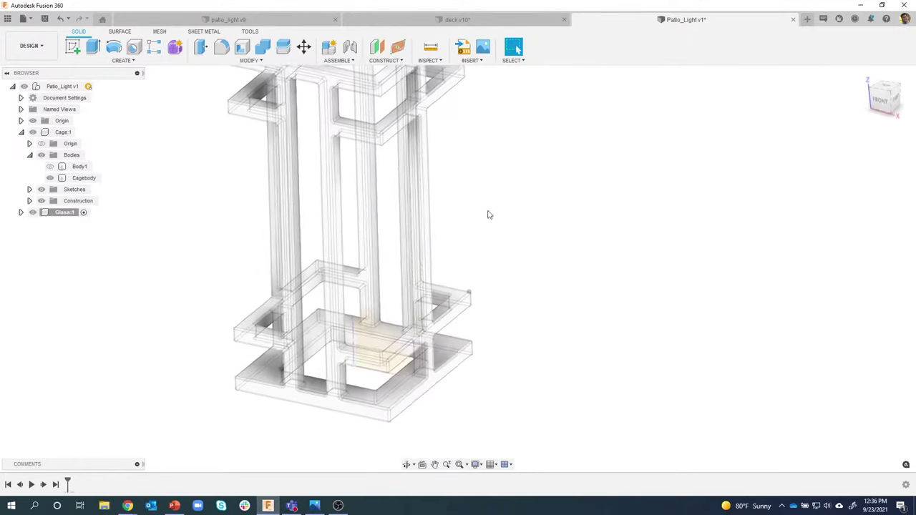
pyautogui.click(73, 47)
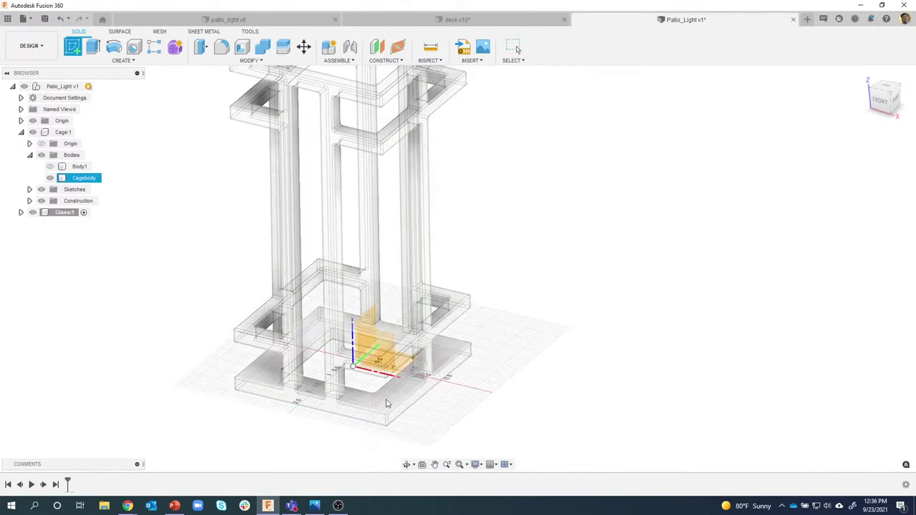
pyautogui.keyDown('shift'); pyautogui.moveTo(397, 399); pyautogui.dragTo(464, 351, button='middle'); pyautogui.keyUp('shift')
pyautogui.press('Escape')
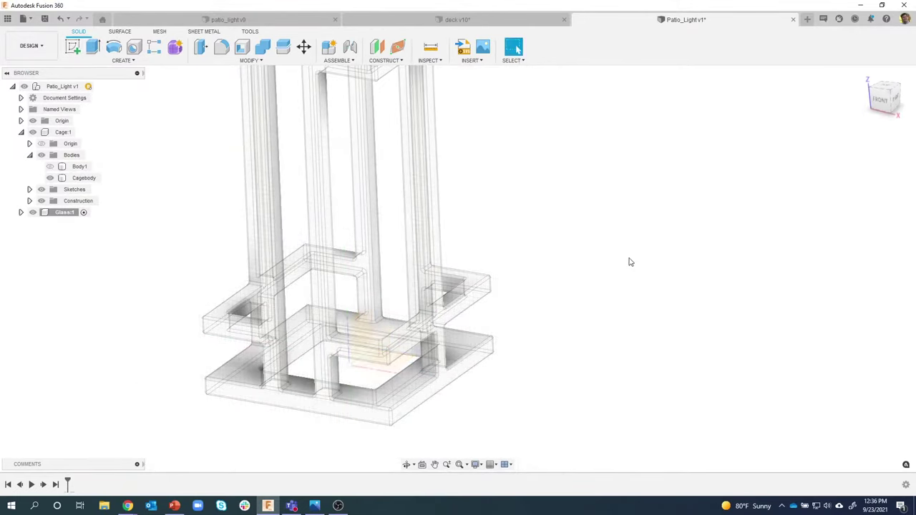
# Step: Try to select the upper face of the cage's base frame, and clear the selection
pyautogui.scroll(5, 398, 378)
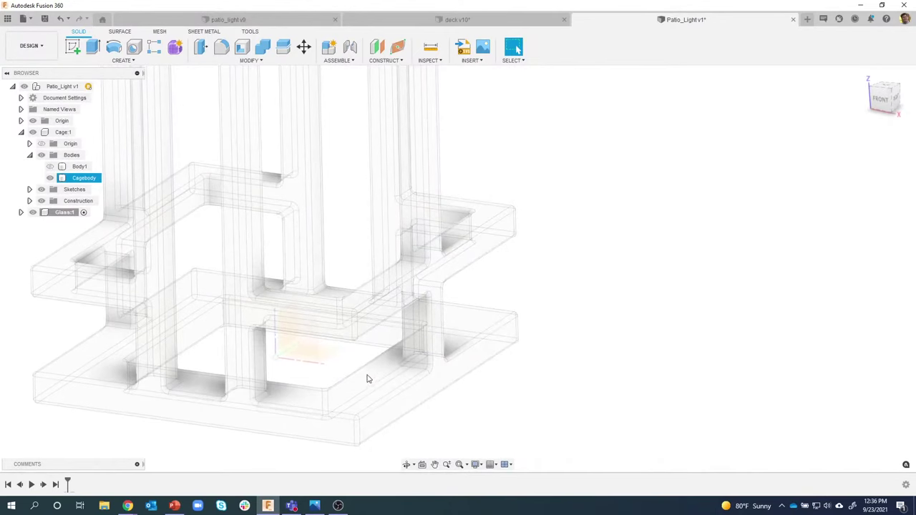
pyautogui.moveTo(358, 387)
pyautogui.keyDown('shift'); pyautogui.mouseDown(button='middle')
pyautogui.moveTo(378, 386)
pyautogui.moveTo(380, 374)
pyautogui.moveTo(362, 374)
pyautogui.mouseUp(button='middle'); pyautogui.keyUp('shift')
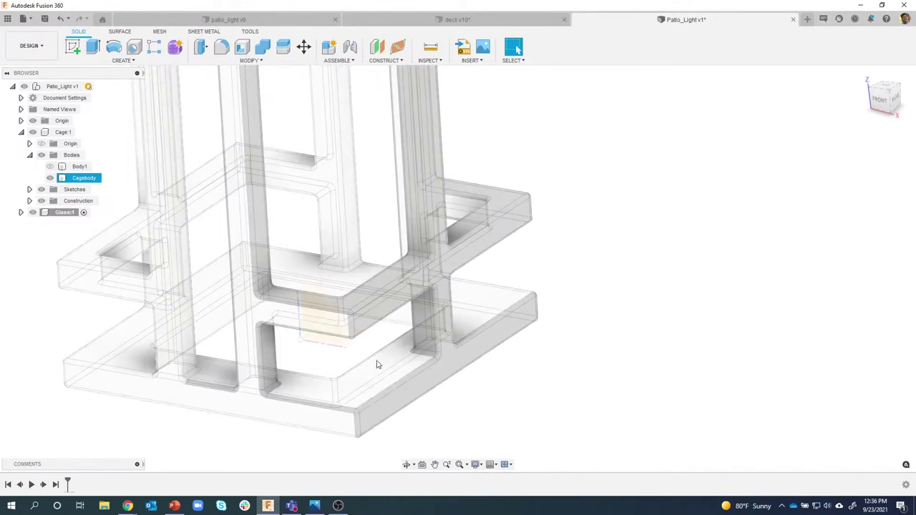
pyautogui.moveTo(378, 365)
pyautogui.keyDown('shift'); pyautogui.mouseDown(button='middle')
pyautogui.moveTo(354, 362)
pyautogui.moveTo(381, 377)
pyautogui.mouseUp(button='middle'); pyautogui.keyUp('shift')
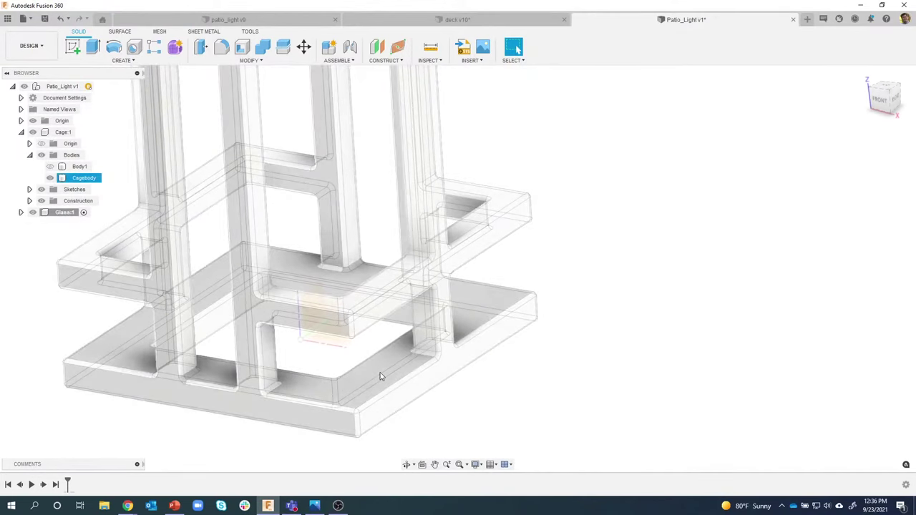
pyautogui.click(472, 392)
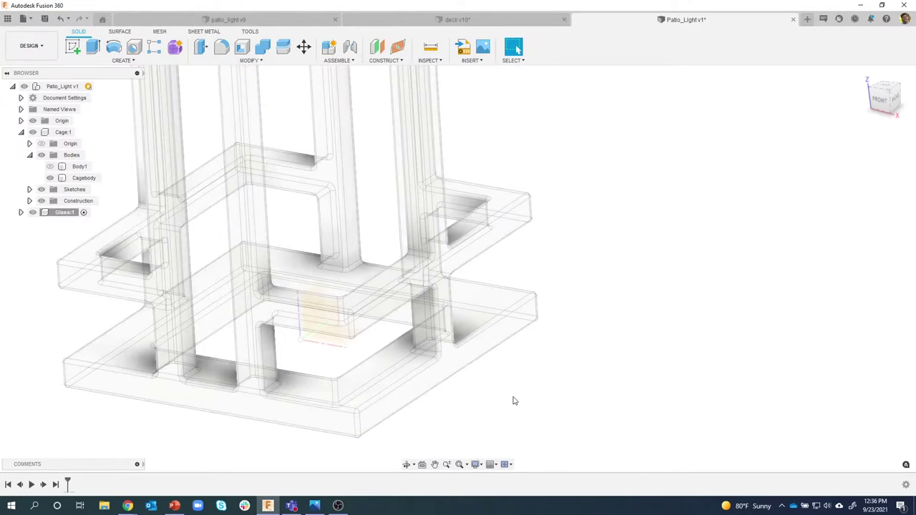
pyautogui.scroll(-1, 514, 401)
pyautogui.moveTo(488, 410); pyautogui.dragTo(504, 395, button='middle')
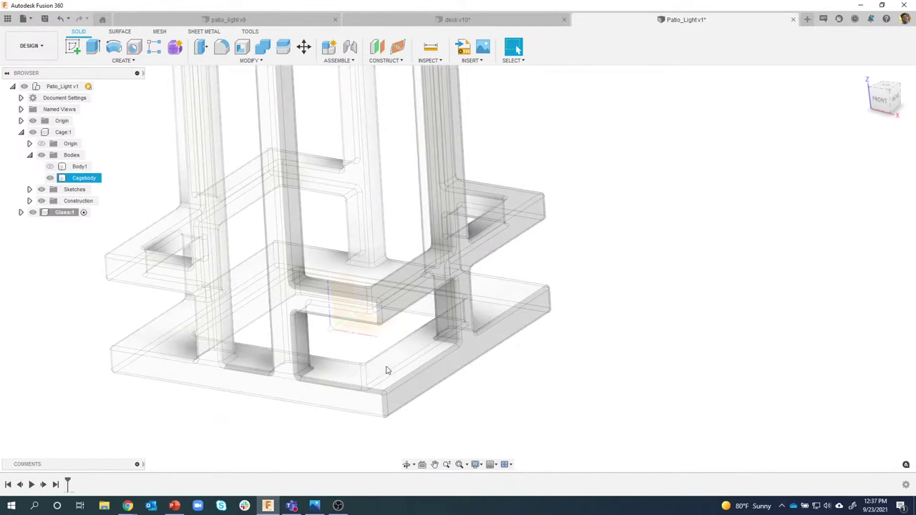
pyautogui.click(389, 369)
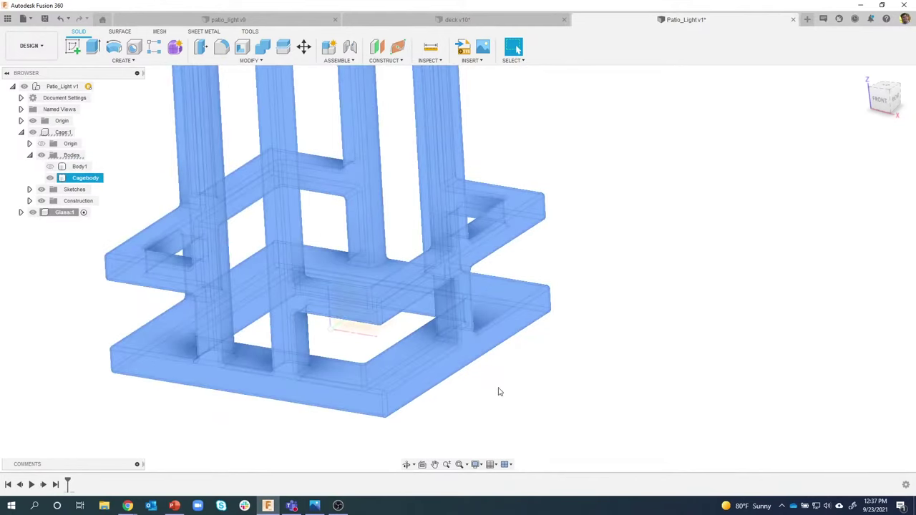
pyautogui.click(507, 381)
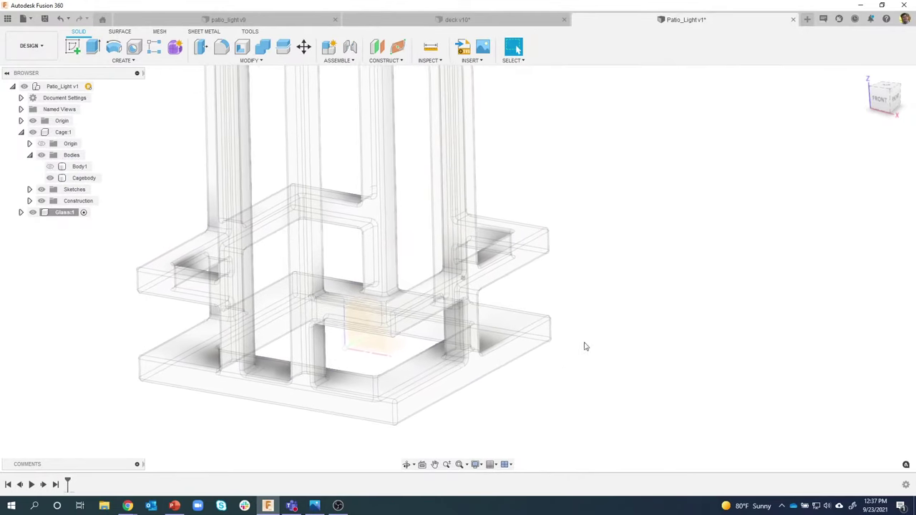
# Step: Enable all selection filters, including Body Faces and Features
pyautogui.keyDown('shift'); pyautogui.moveTo(585, 347); pyautogui.dragTo(552, 92, button='middle'); pyautogui.keyUp('shift')
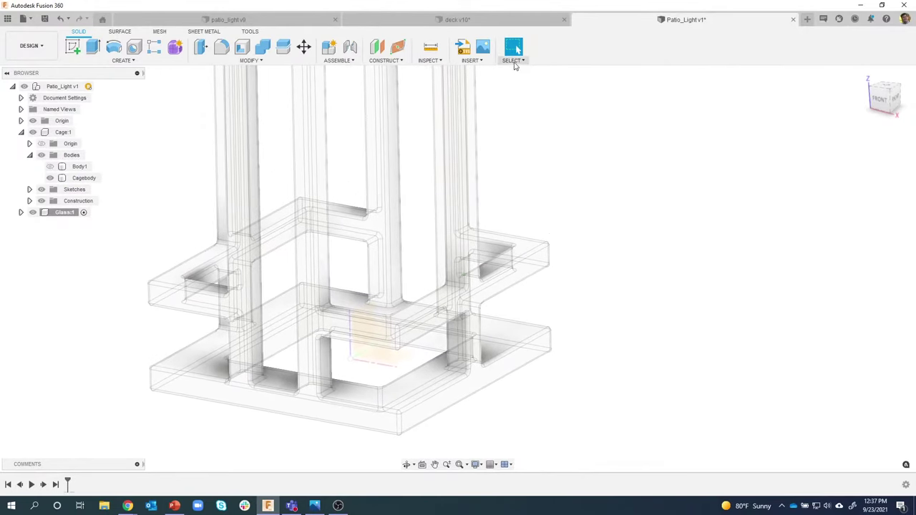
pyautogui.click(513, 62)
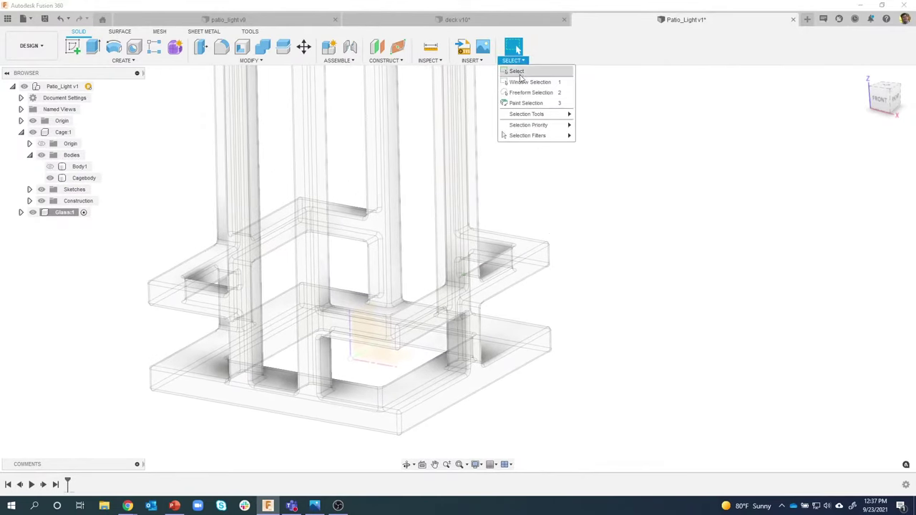
pyautogui.moveTo(529, 127)
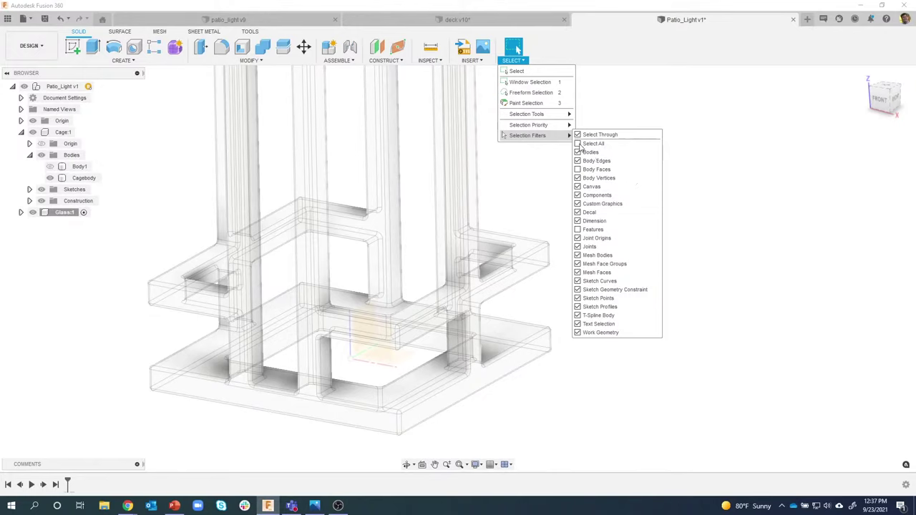
pyautogui.click(541, 170)
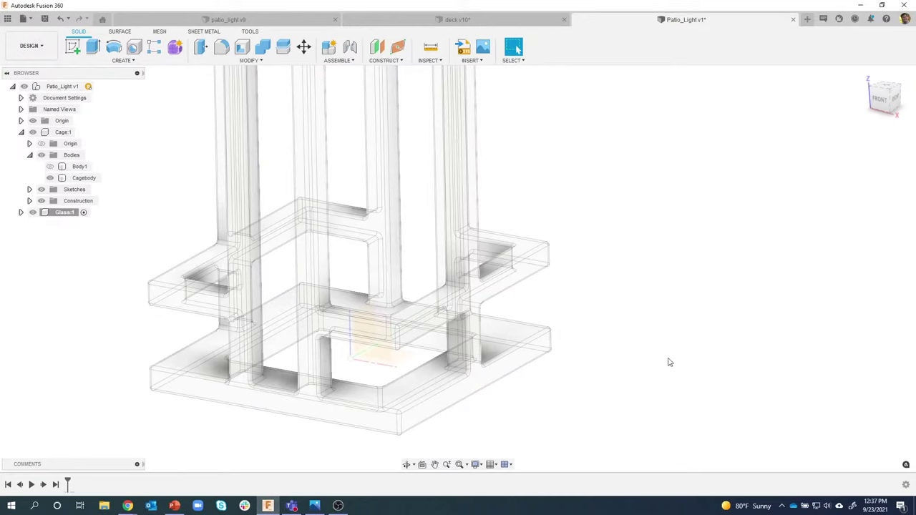
# Step: Select the upper face of the cage's bottom base frame
pyautogui.click(466, 383)
pyautogui.click(422, 383)
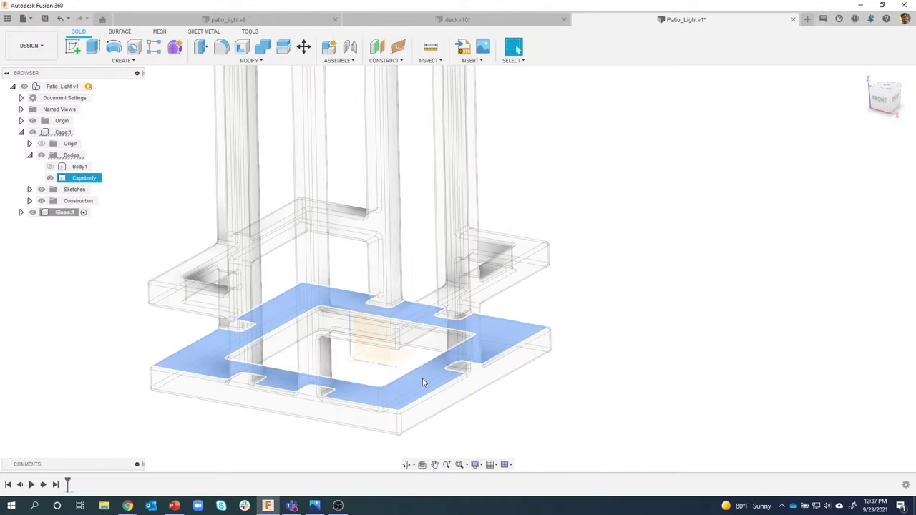
pyautogui.click(427, 375)
pyautogui.click(426, 379)
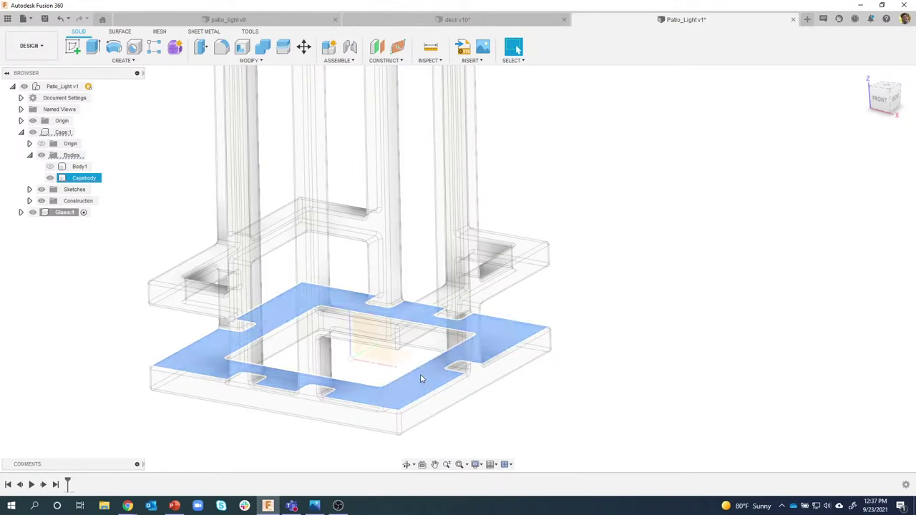
# Step: Create a sketch on the upper face of the cage's bottom base frame
pyautogui.click(513, 61)
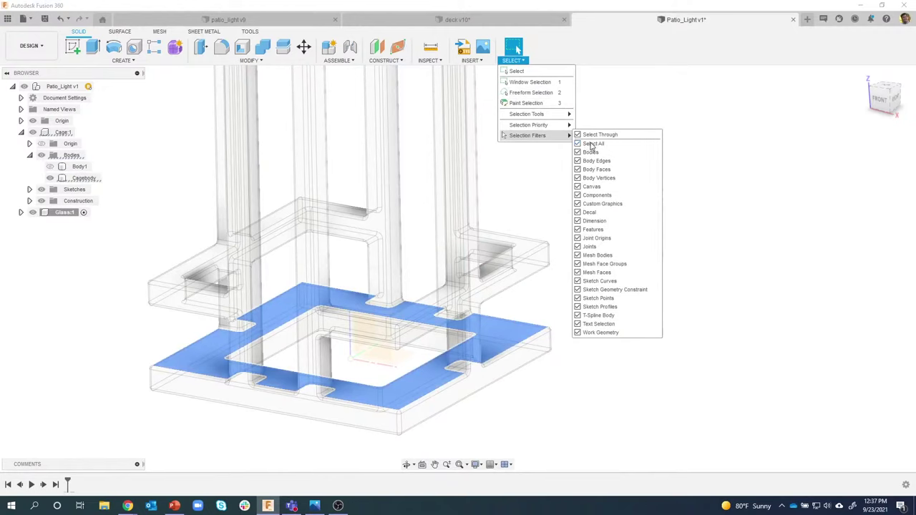
pyautogui.click(532, 184)
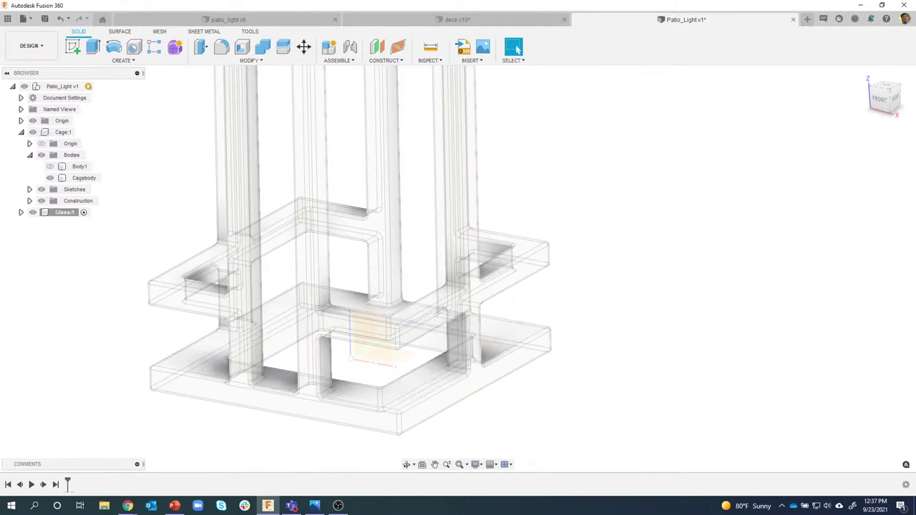
pyautogui.click(368, 356)
pyautogui.click(419, 382)
pyautogui.rightClick(419, 381)
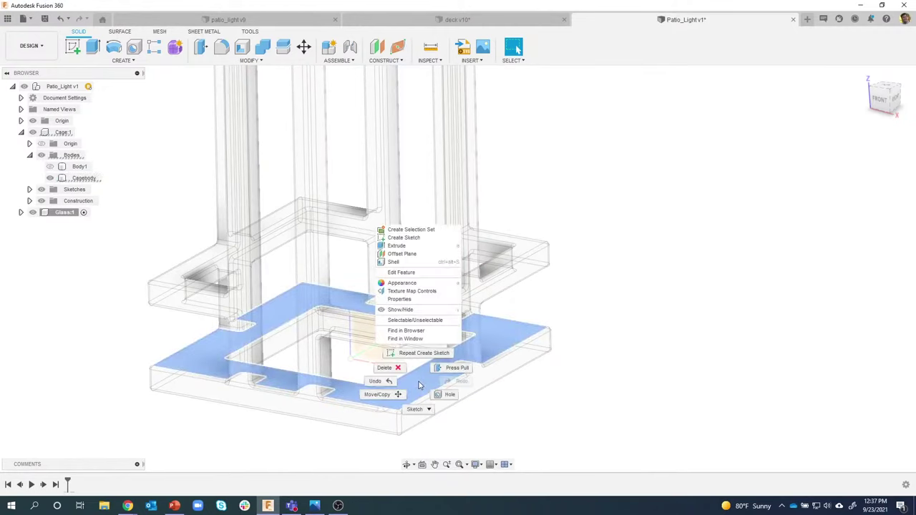
pyautogui.click(403, 238)
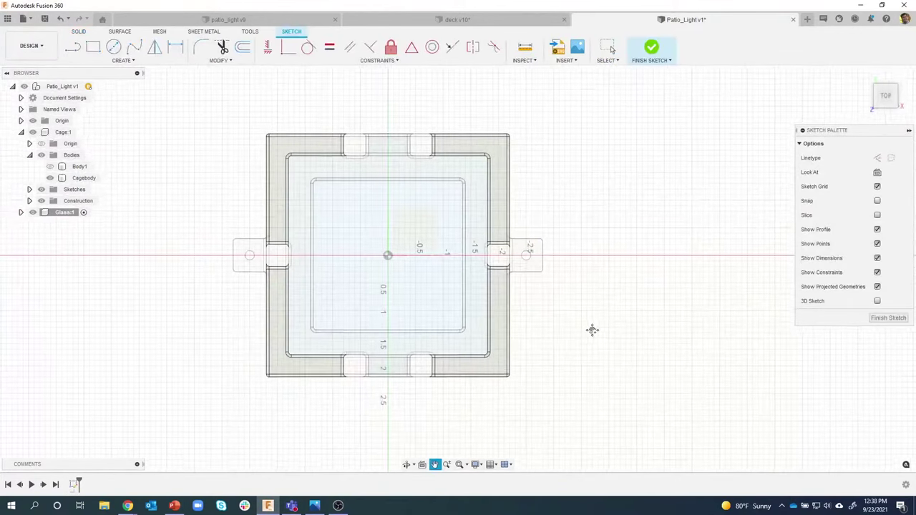
# Step: Draw a center rectangle from the origin with a width of 3.5 in
pyautogui.press('r')
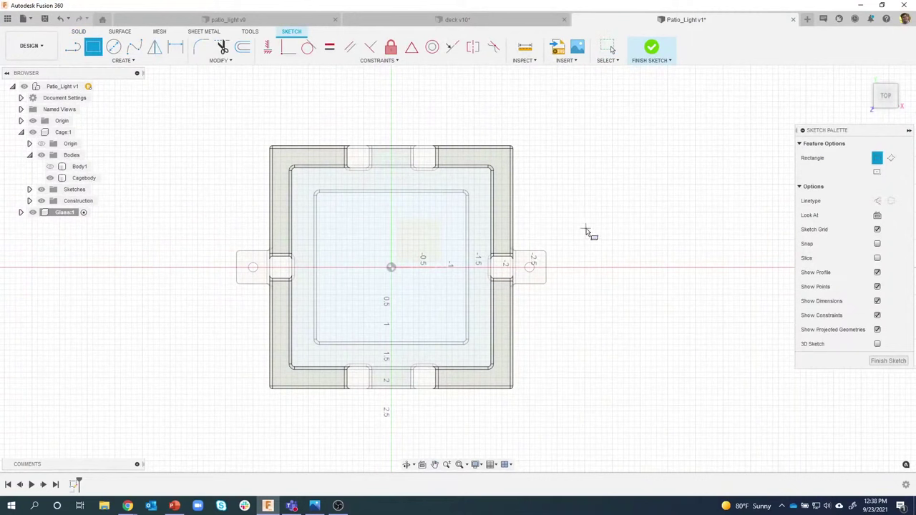
pyautogui.click(878, 172)
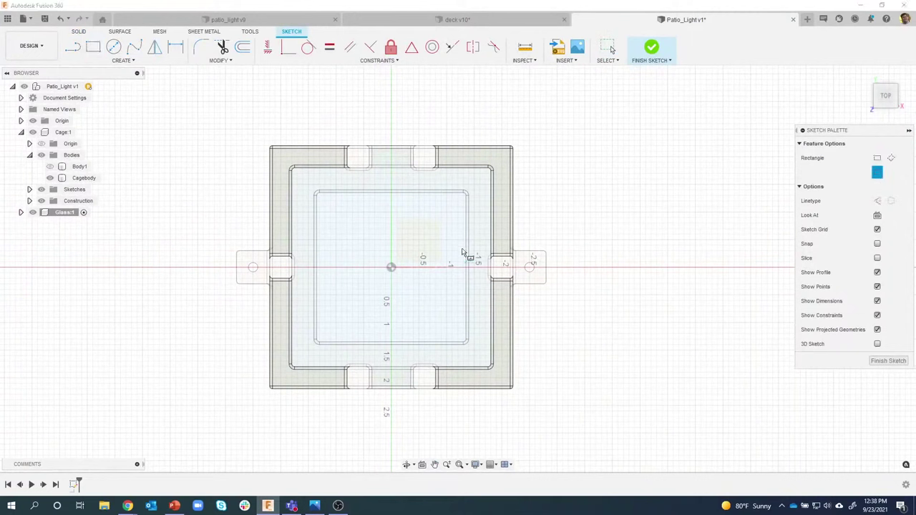
pyautogui.click(391, 268)
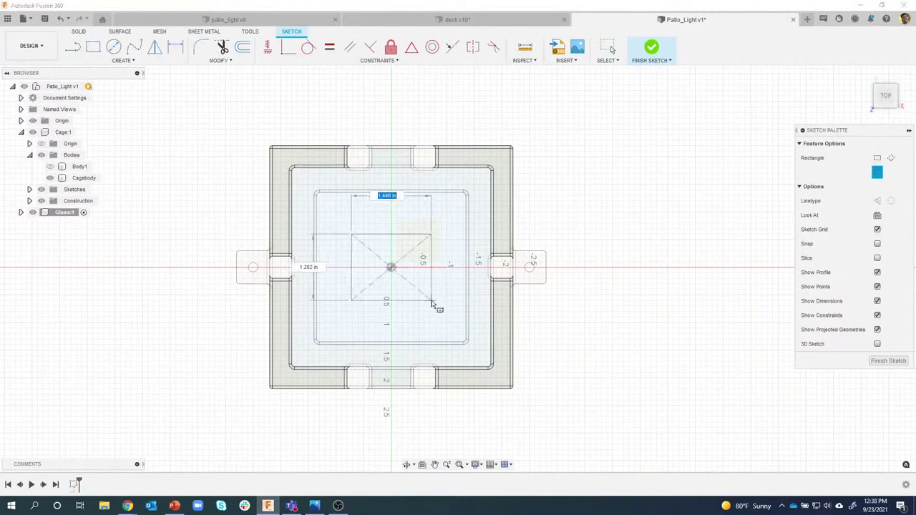
pyautogui.write('3')
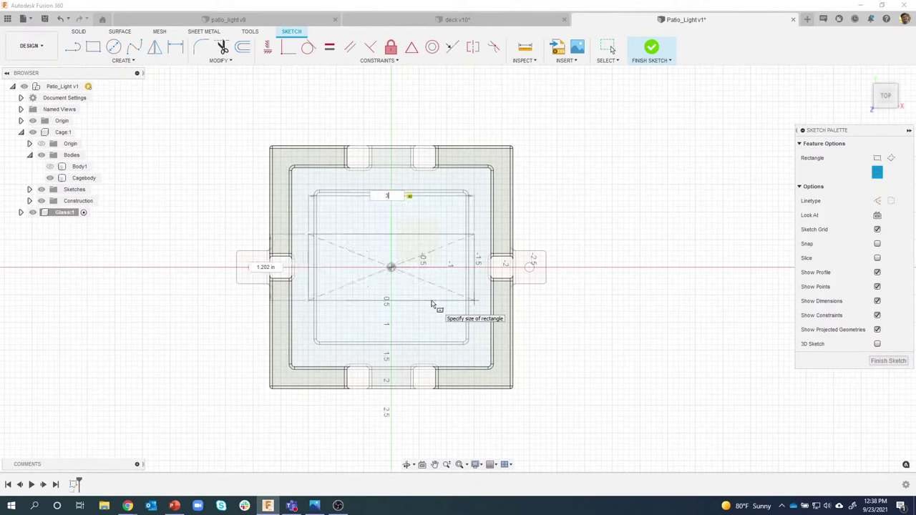
pyautogui.write('.5')
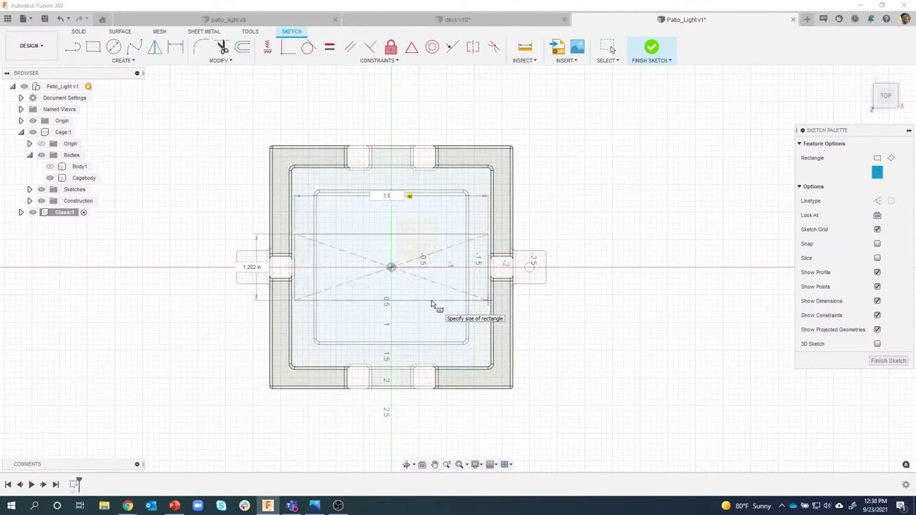
pyautogui.press('Return')
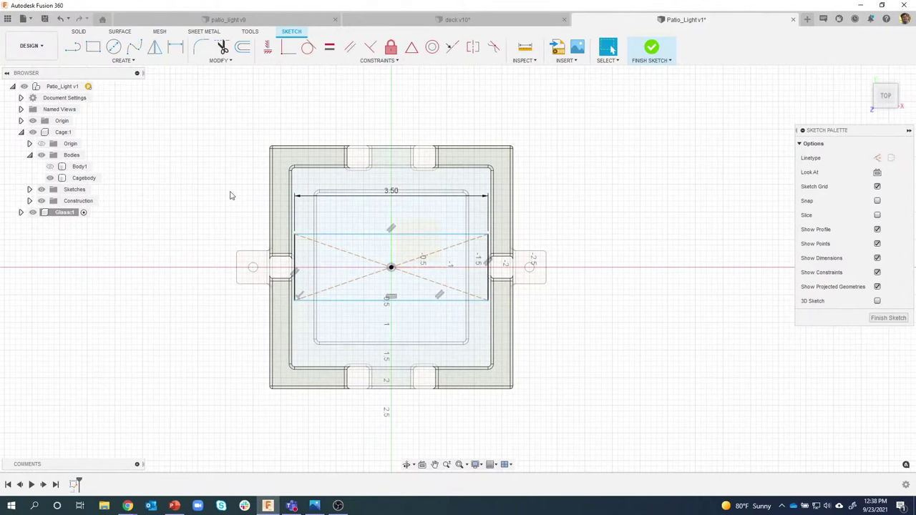
# Step: Apply an Equal constraint between two adjacent sides of the rectangle to make it square
pyautogui.click(330, 46)
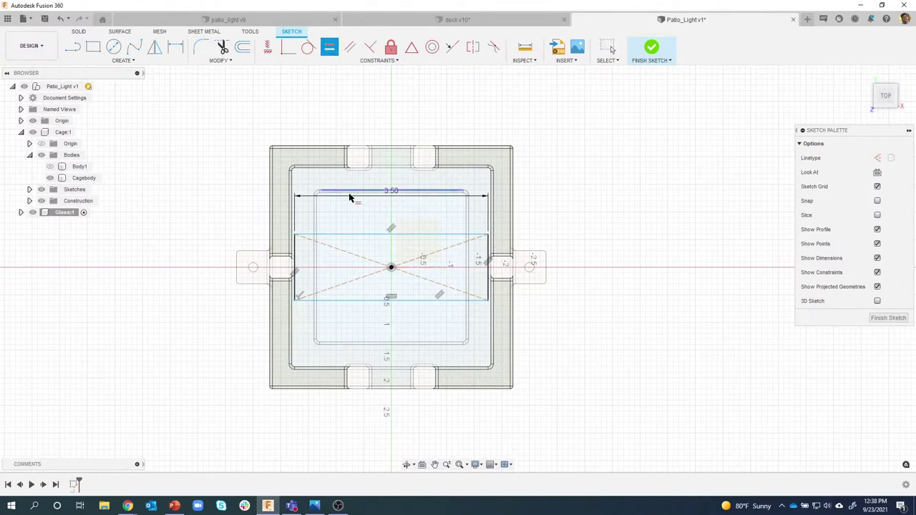
pyautogui.click(324, 235)
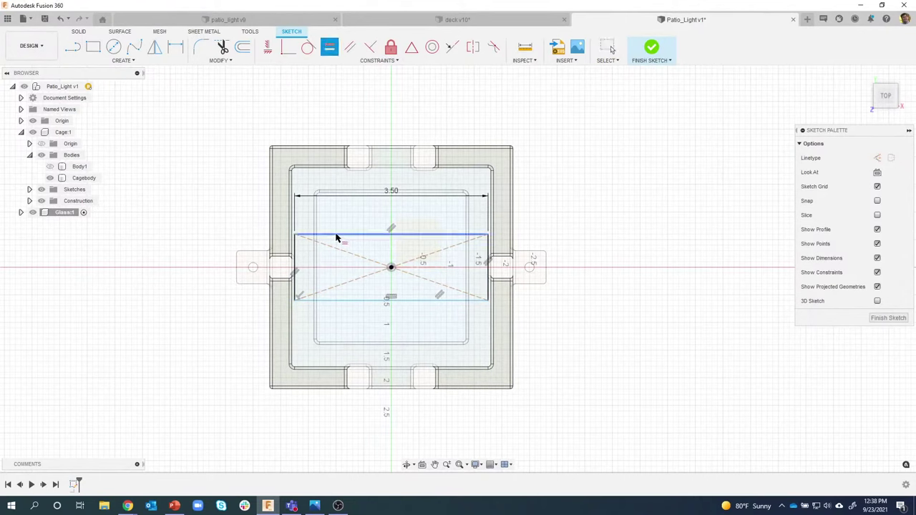
pyautogui.click(296, 256)
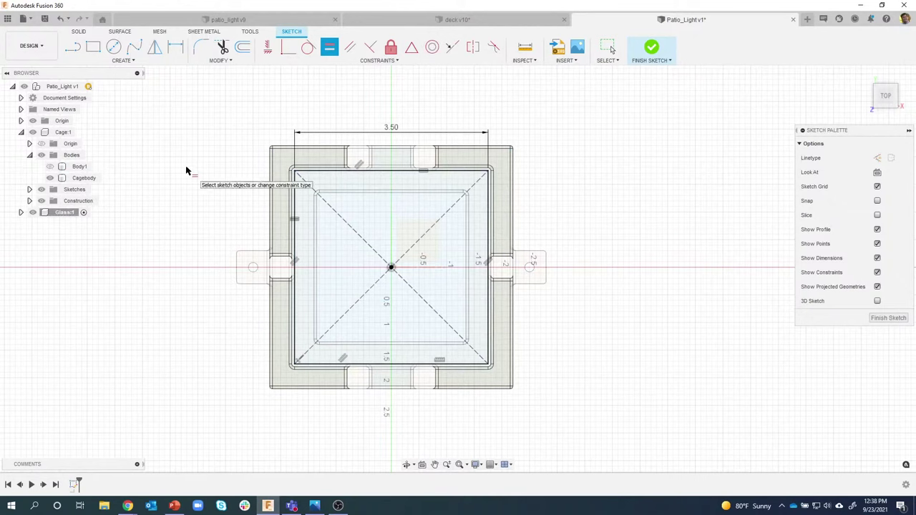
pyautogui.press('Escape')
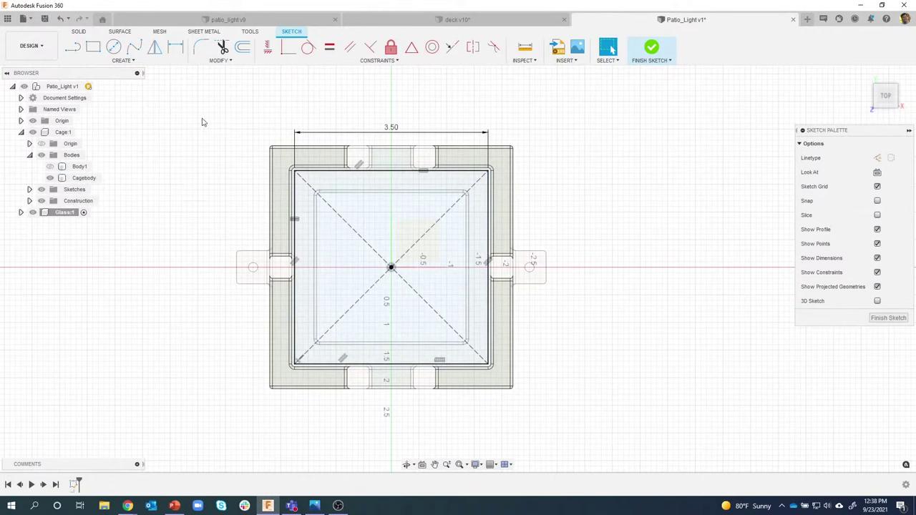
# Step: Fillet the first corner of the square, between its upper and left sides, with a 0.3 in radius
pyautogui.click(201, 48)
pyautogui.click(336, 172)
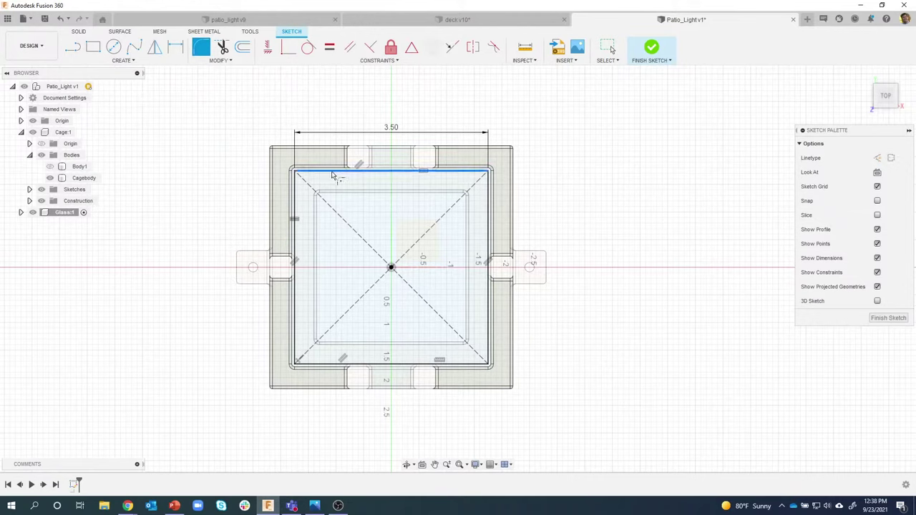
pyautogui.click(297, 203)
pyautogui.click(297, 203)
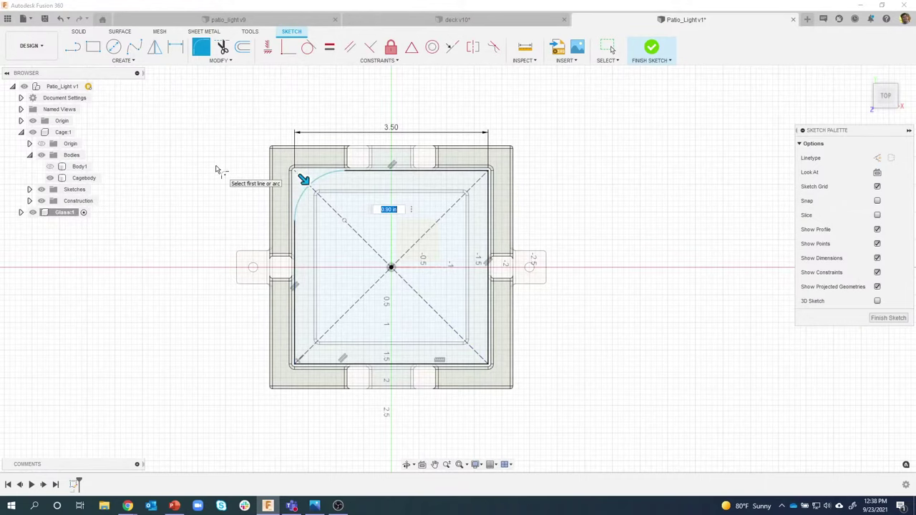
pyautogui.press('BackSpace')
pyautogui.write('.3')
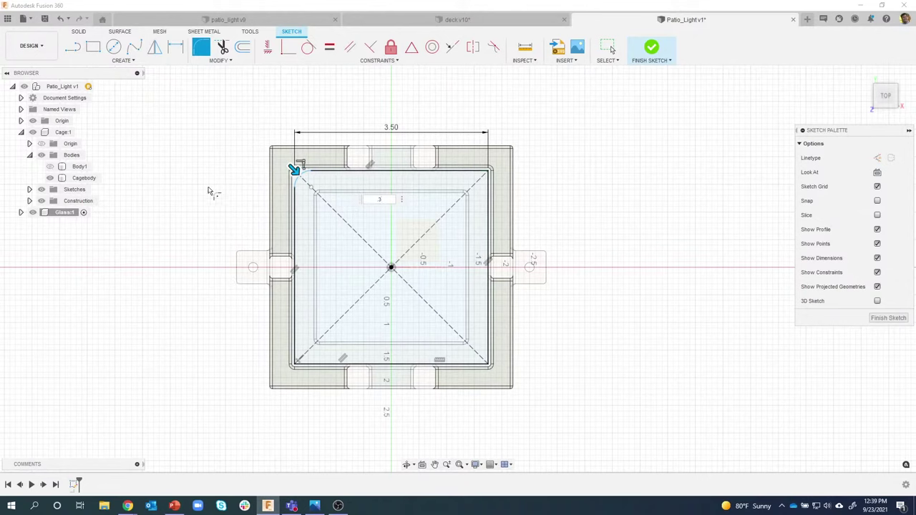
# Step: Fillet the square's remaining three corners with the same 0.3 in radius
pyautogui.click(297, 326)
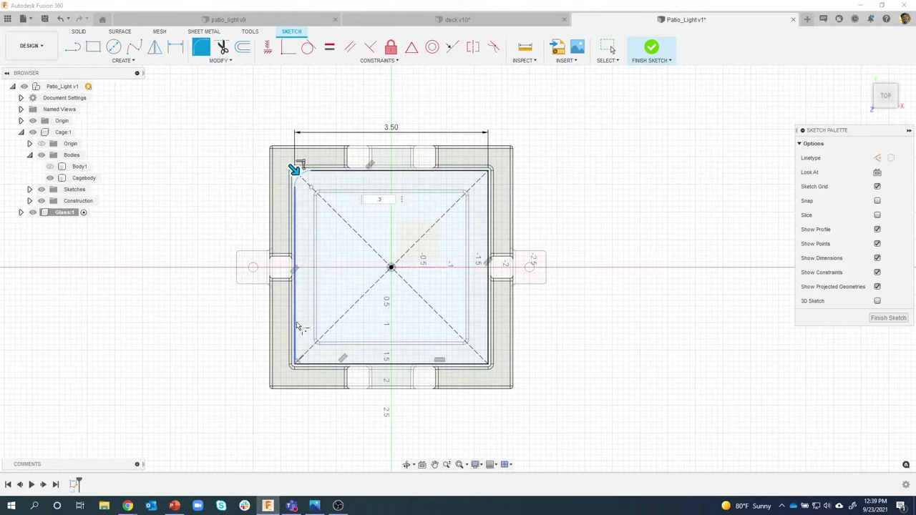
pyautogui.click(327, 366)
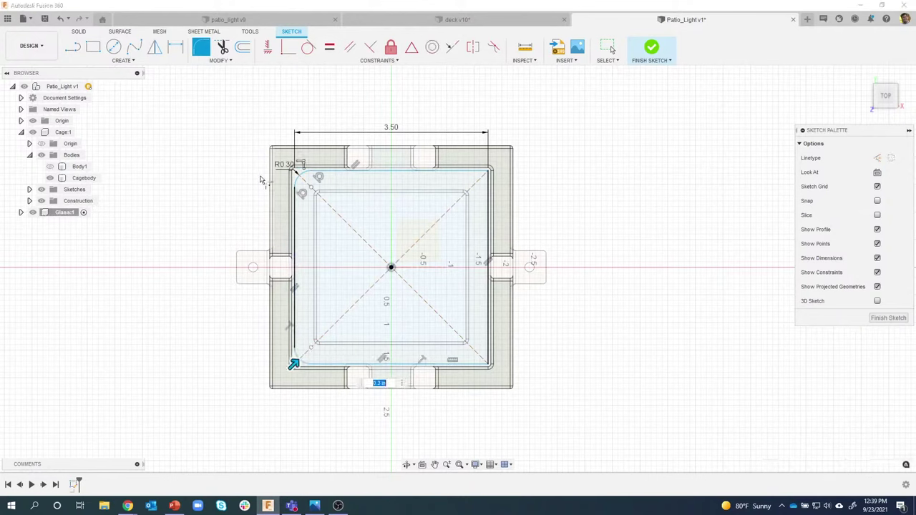
pyautogui.click(461, 365)
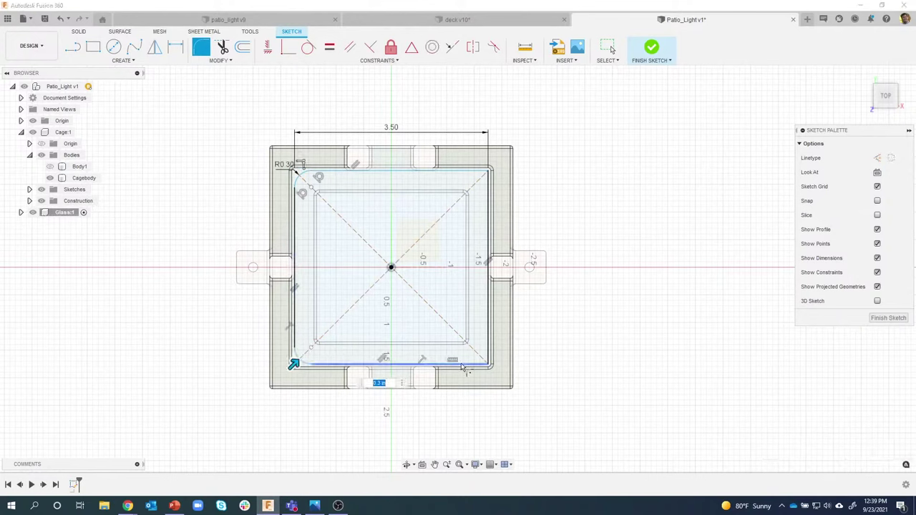
pyautogui.click(489, 340)
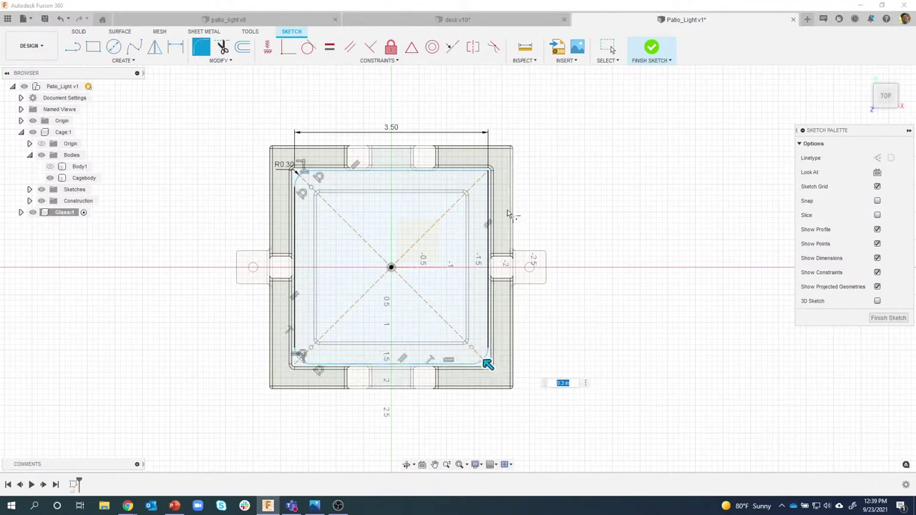
pyautogui.press('Return')
pyautogui.click(489, 172)
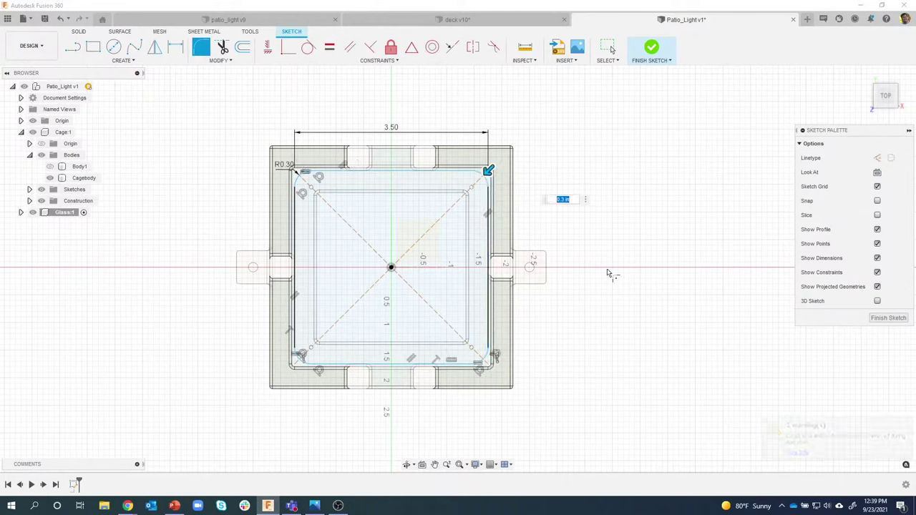
pyautogui.press('Return')
pyautogui.press('Escape')
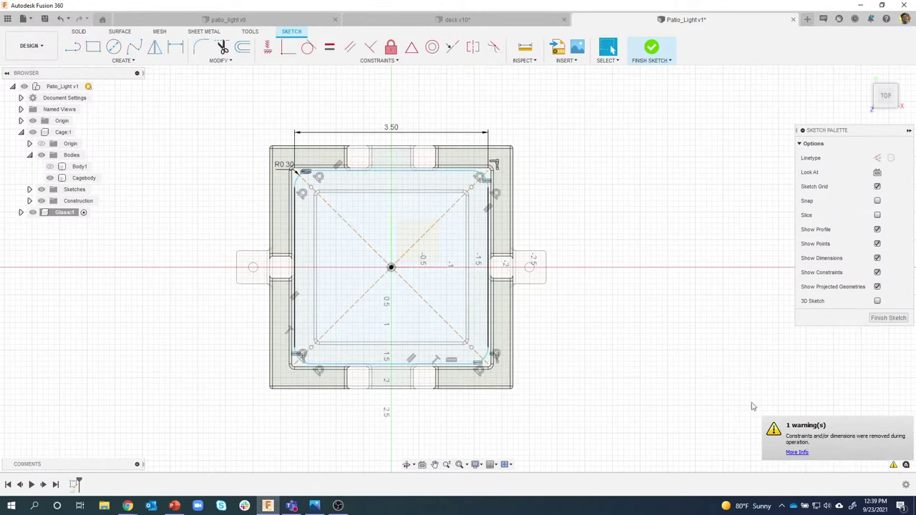
# Step: Apply an Equal constraint between adjacent straight sides of the rounded square and finish the sketch
pyautogui.click(331, 48)
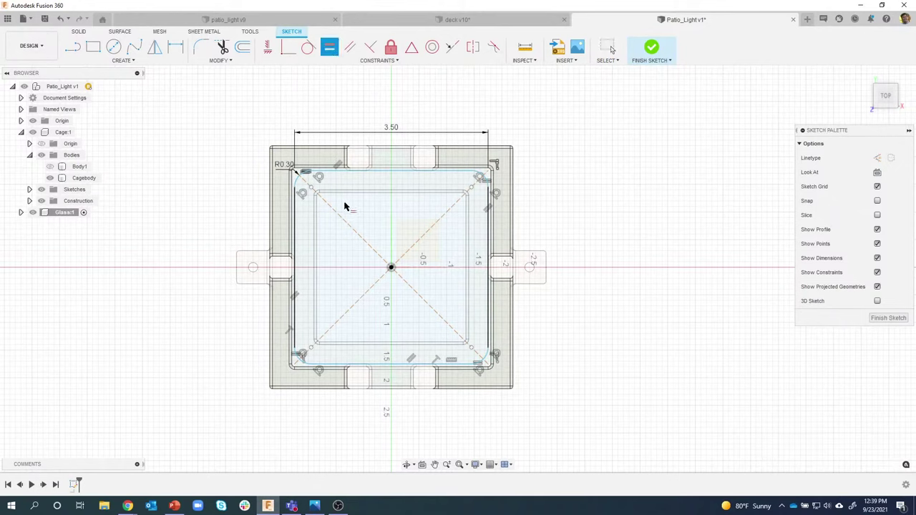
pyautogui.click(296, 224)
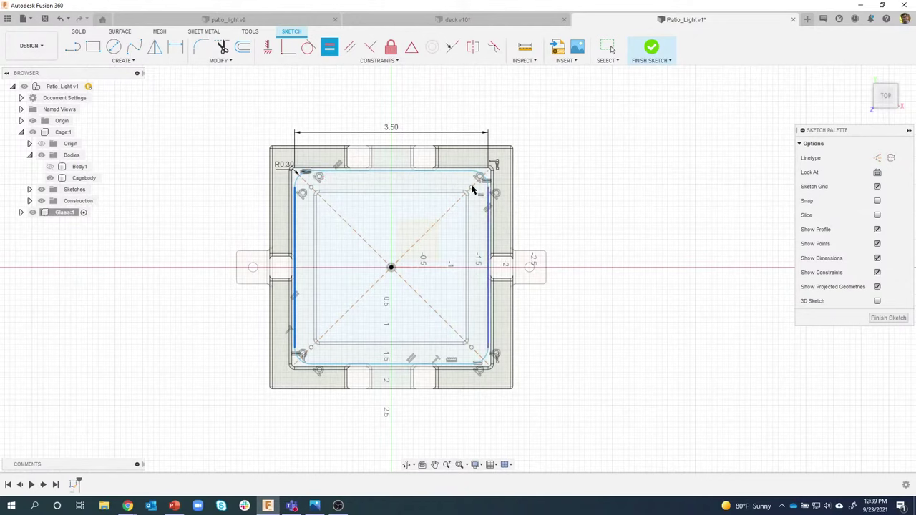
pyautogui.click(400, 172)
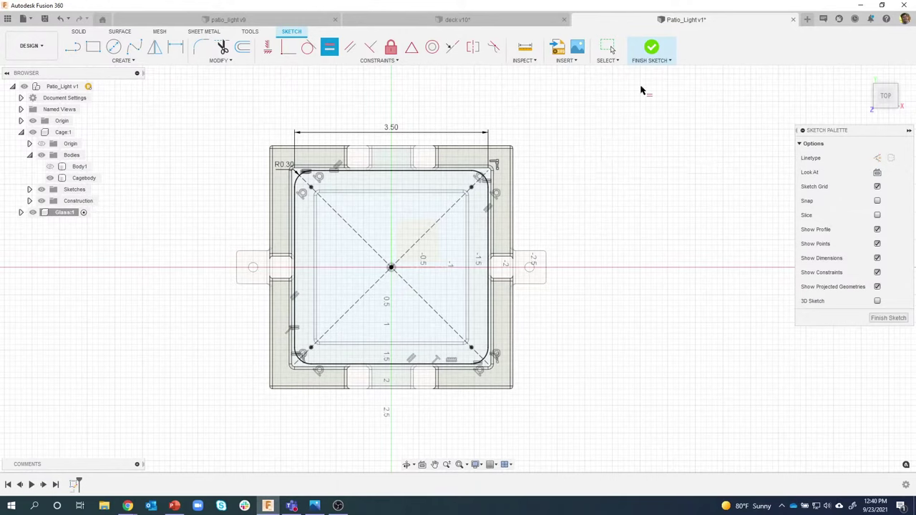
pyautogui.click(651, 51)
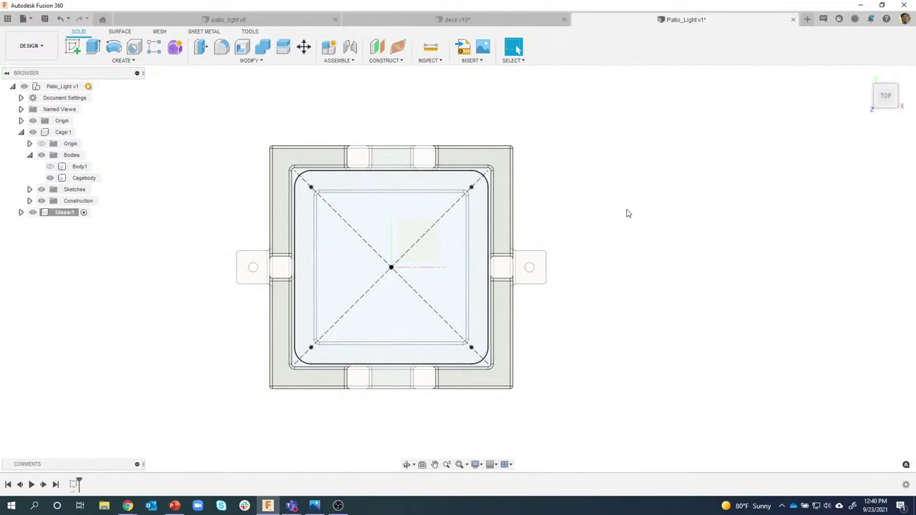
# Step: Extrude both profiles of the rounded square as a new body, with the extent set to the cage's top face
pyautogui.moveTo(628, 213)
pyautogui.keyDown('shift'); pyautogui.mouseDown(button='middle')
pyautogui.moveTo(606, 284)
pyautogui.moveTo(462, 245)
pyautogui.mouseUp(button='middle'); pyautogui.keyUp('shift')
pyautogui.click(479, 245)
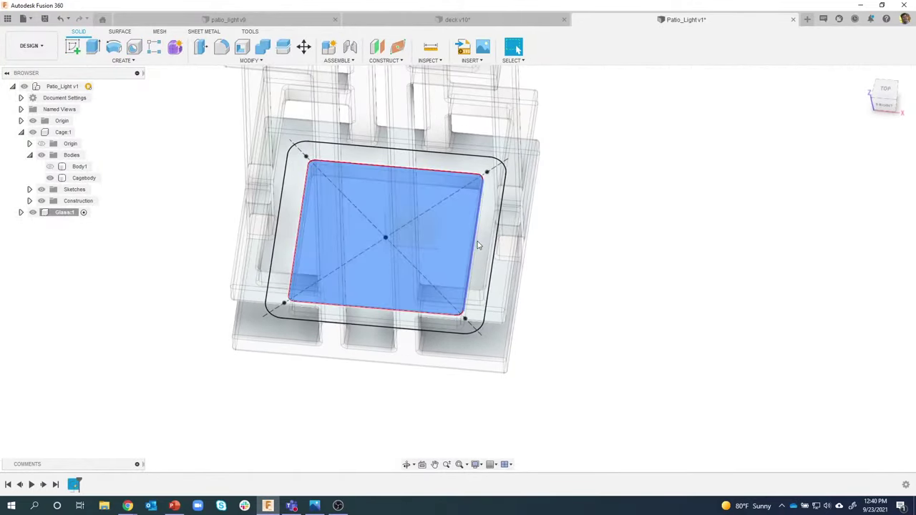
pyautogui.click(478, 246)
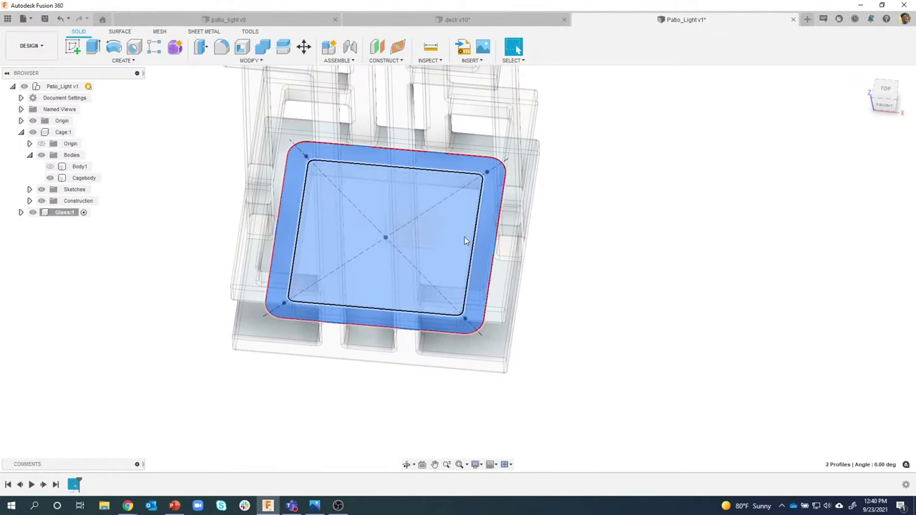
pyautogui.rightClick(465, 237)
pyautogui.click(458, 276)
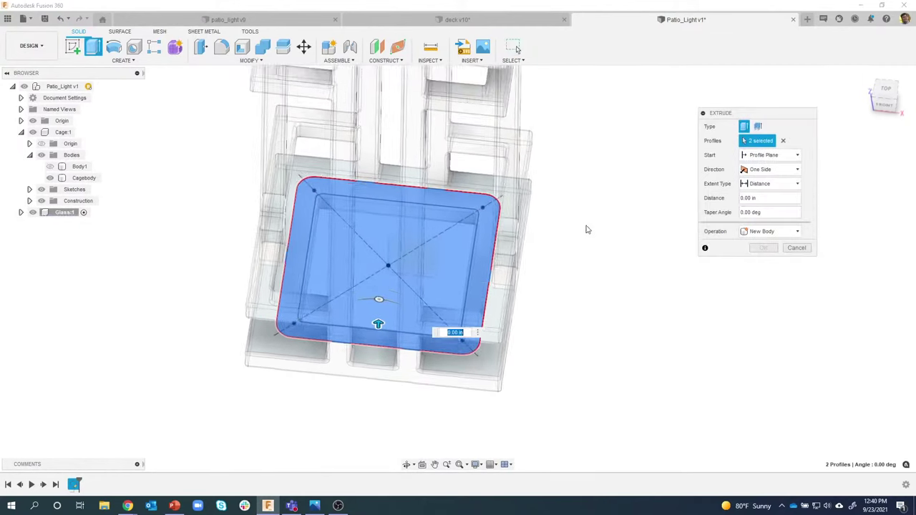
pyautogui.keyDown('shift'); pyautogui.moveTo(585, 229); pyautogui.dragTo(637, 166, button='middle'); pyautogui.keyUp('shift')
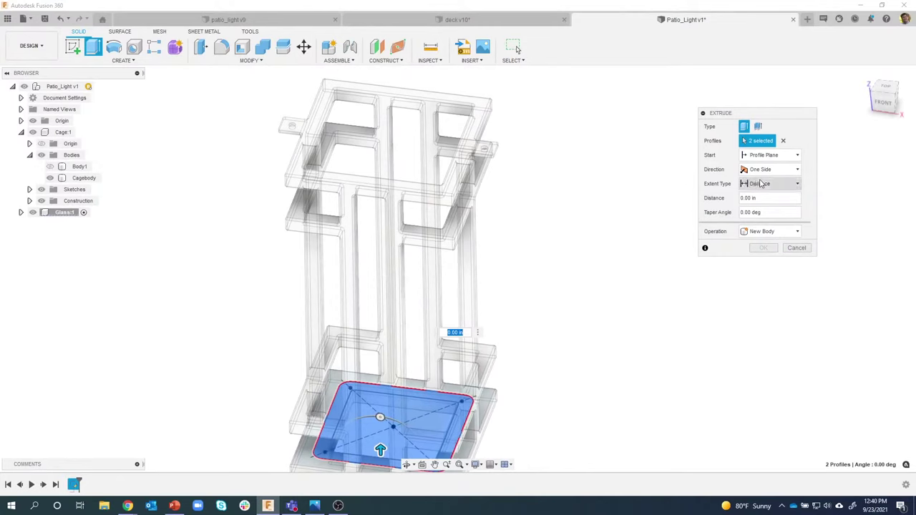
pyautogui.click(784, 185)
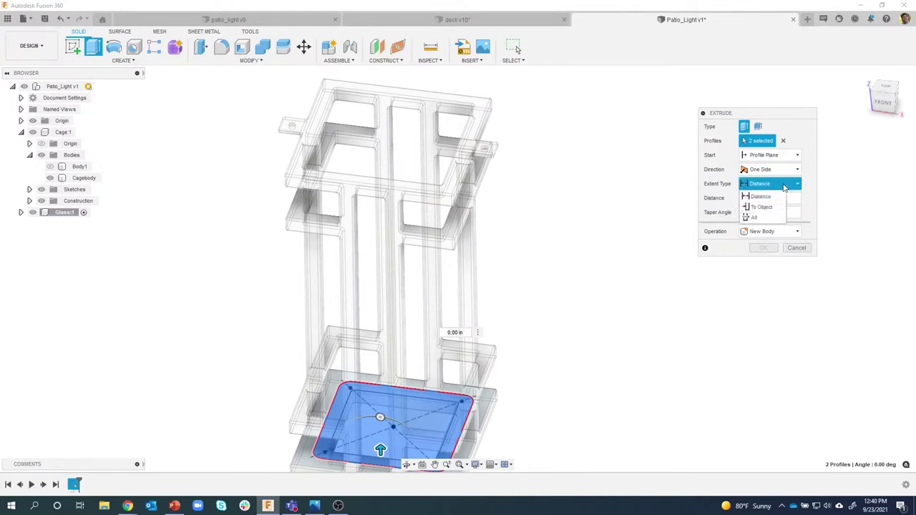
pyautogui.click(766, 208)
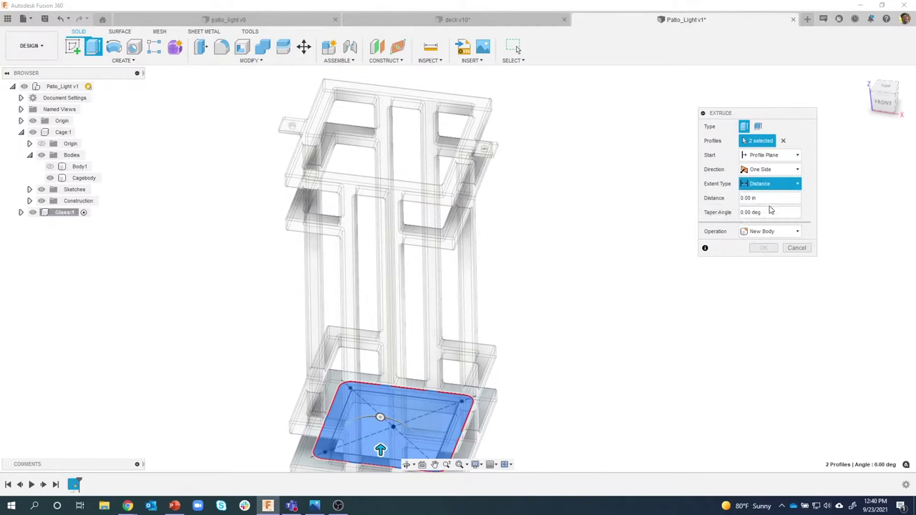
pyautogui.click(484, 108)
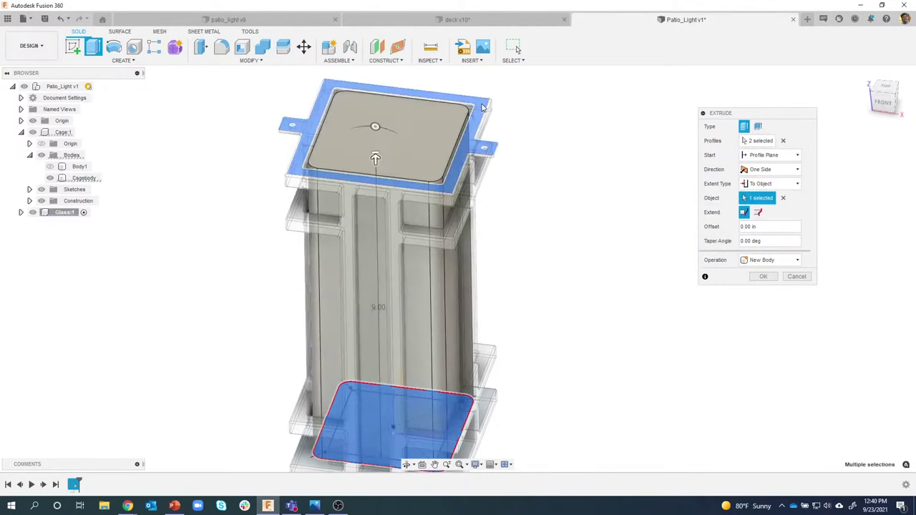
pyautogui.keyDown('shift'); pyautogui.moveTo(423, 143); pyautogui.dragTo(423, 117, button='middle'); pyautogui.keyUp('shift')
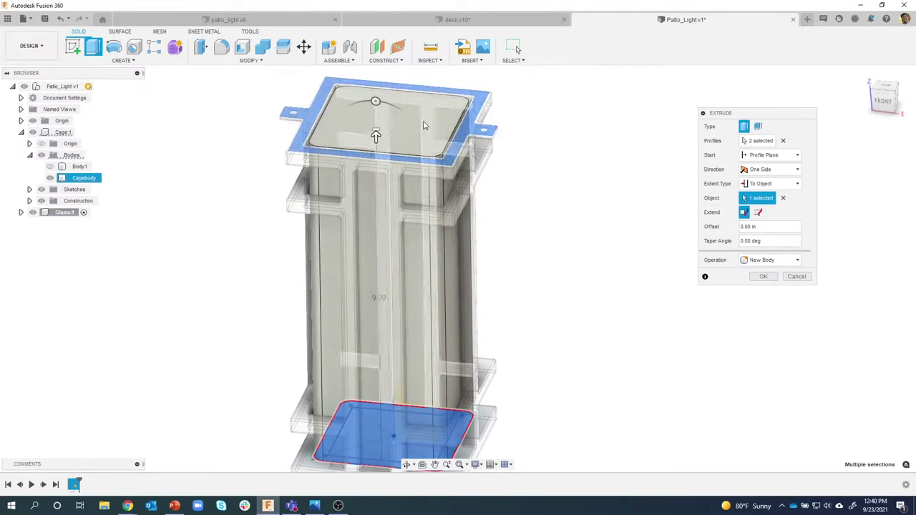
# Step: Make the glass extrusion a thin extrude with a 0.15 in wall thickness and complete it
pyautogui.keyDown('shift'); pyautogui.moveTo(558, 134); pyautogui.dragTo(549, 139, button='middle'); pyautogui.keyUp('shift')
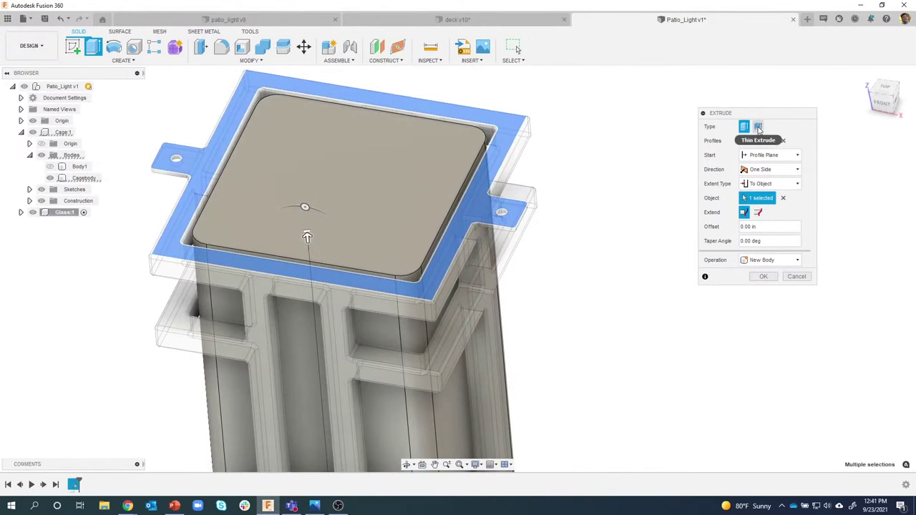
pyautogui.click(757, 127)
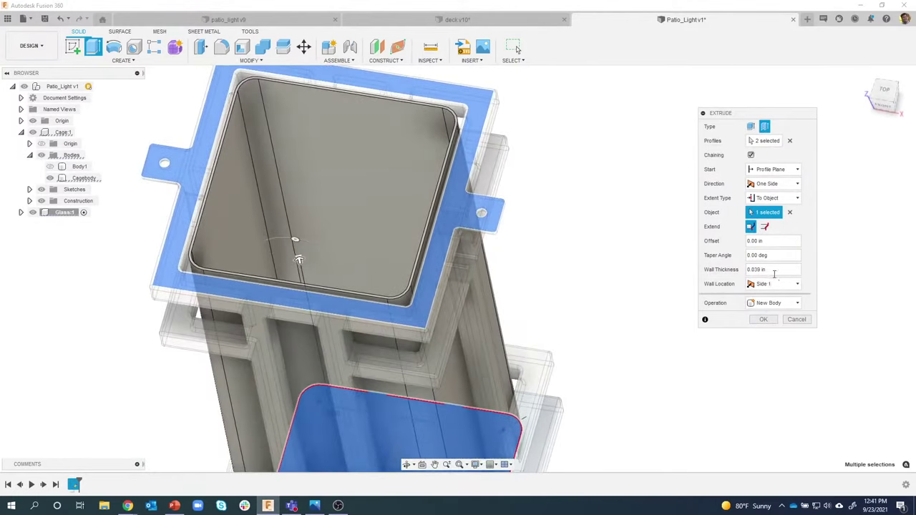
pyautogui.moveTo(775, 272); pyautogui.dragTo(760, 271)
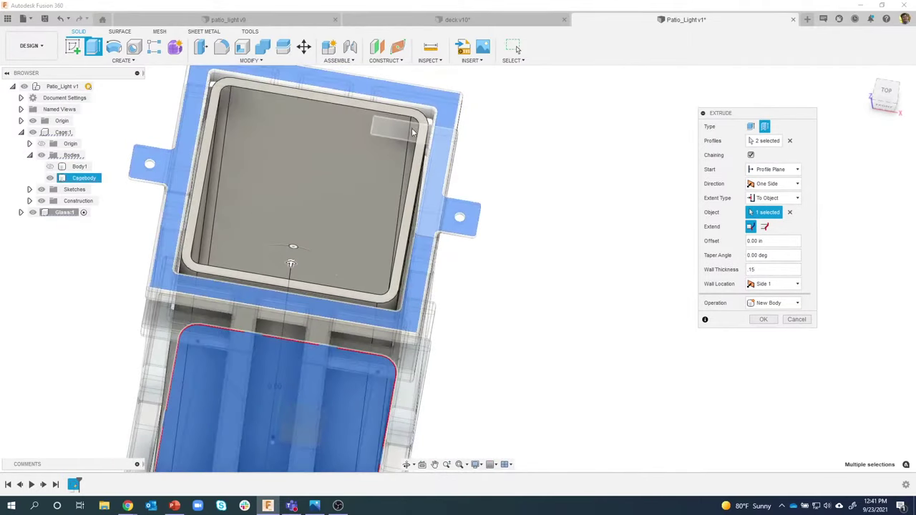
pyautogui.click(763, 320)
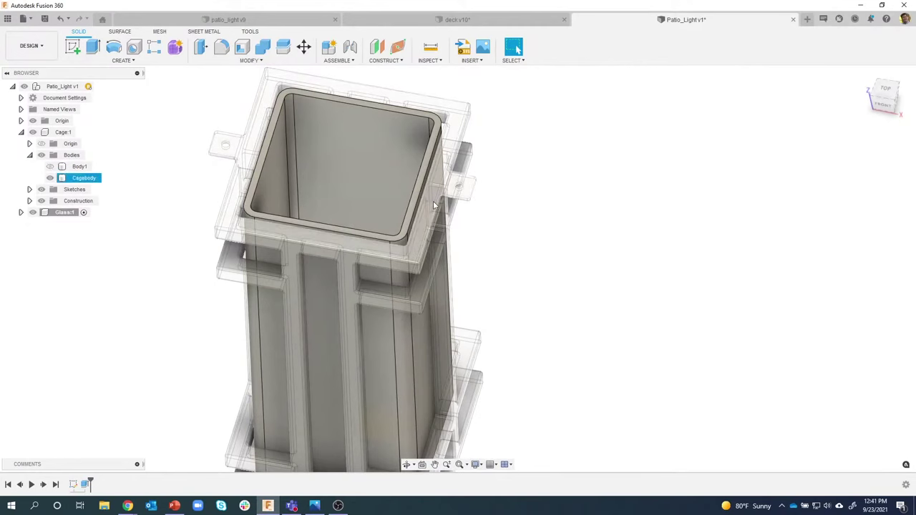
# Step: Apply the textured Glass - Noise appearance to the hollow glass body inside the cage
pyautogui.moveTo(436, 202)
pyautogui.keyDown('shift'); pyautogui.mouseDown(button='middle')
pyautogui.moveTo(452, 205)
pyautogui.moveTo(440, 202)
pyautogui.mouseUp(button='middle'); pyautogui.keyUp('shift')
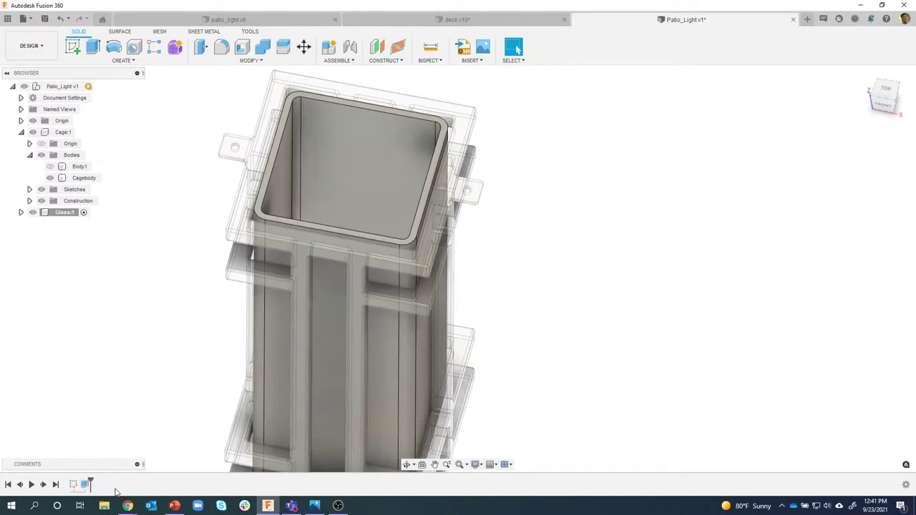
pyautogui.keyDown('shift'); pyautogui.moveTo(124, 409); pyautogui.dragTo(146, 337, button='middle'); pyautogui.keyUp('shift')
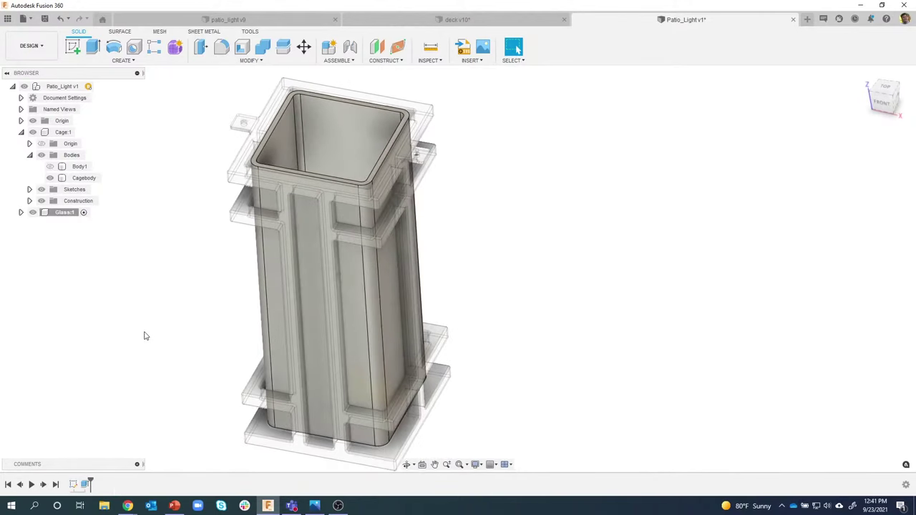
pyautogui.keyDown('shift'); pyautogui.moveTo(144, 336); pyautogui.dragTo(530, 228, button='middle'); pyautogui.keyUp('shift')
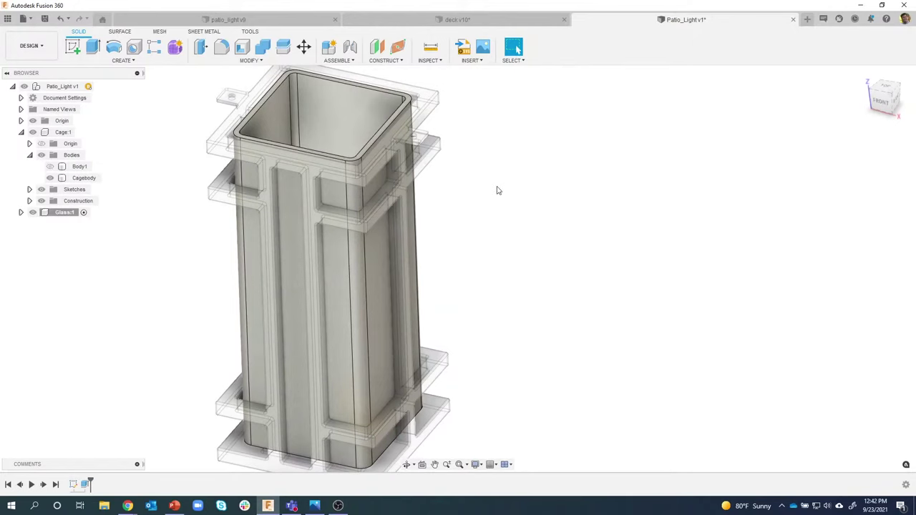
pyautogui.press('a')
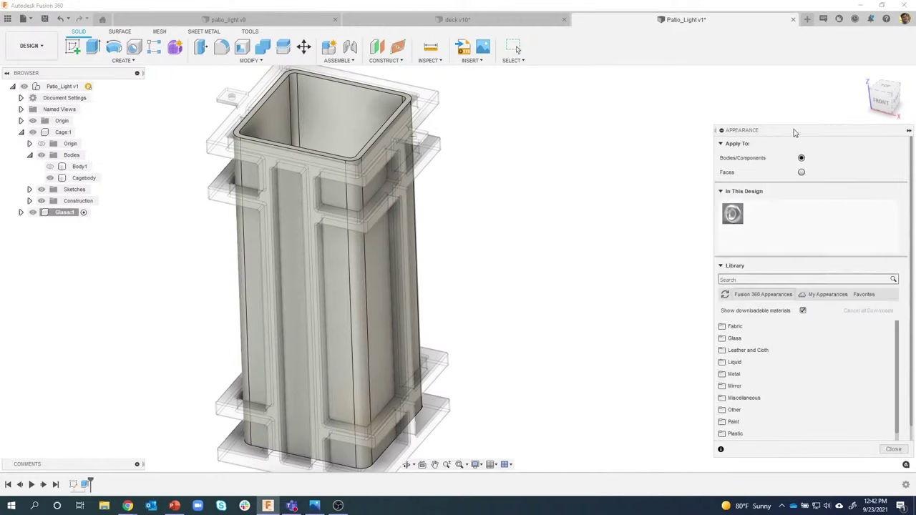
pyautogui.moveTo(800, 131); pyautogui.dragTo(675, 108)
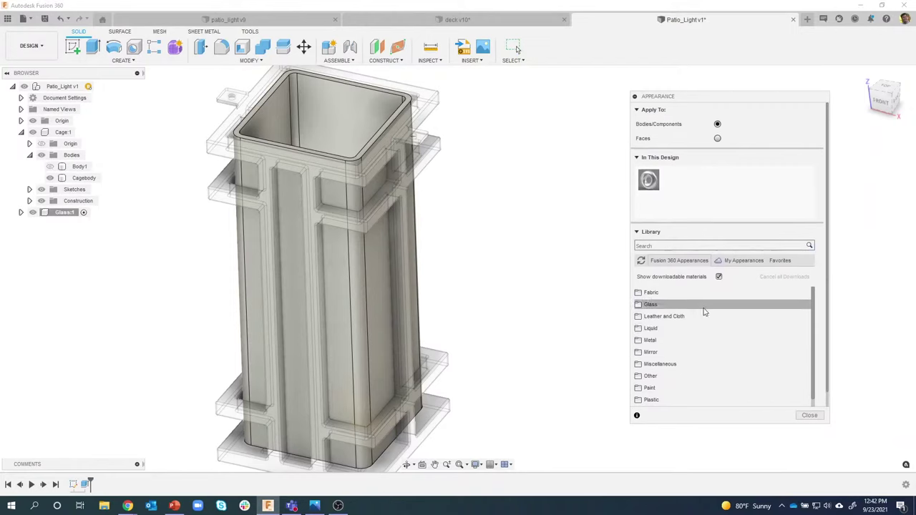
pyautogui.scroll(-2, 703, 336)
pyautogui.scroll(2, 695, 336)
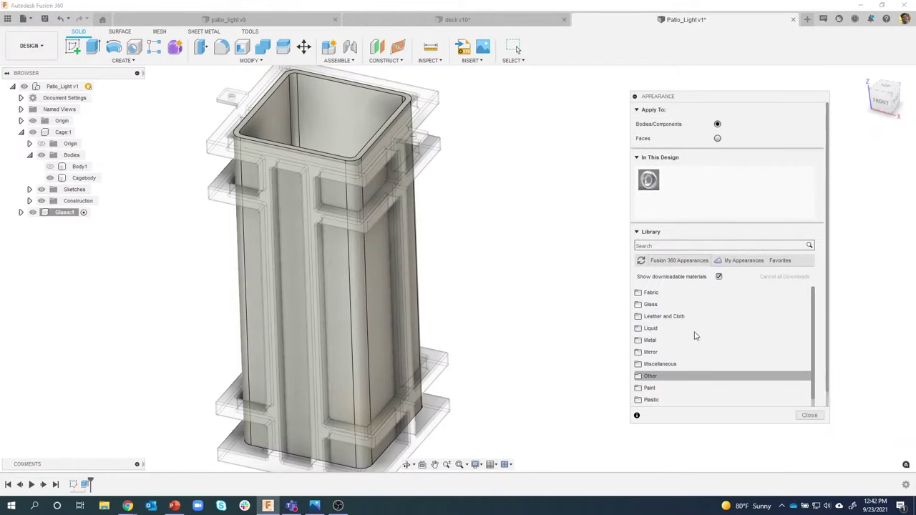
pyautogui.click(665, 307)
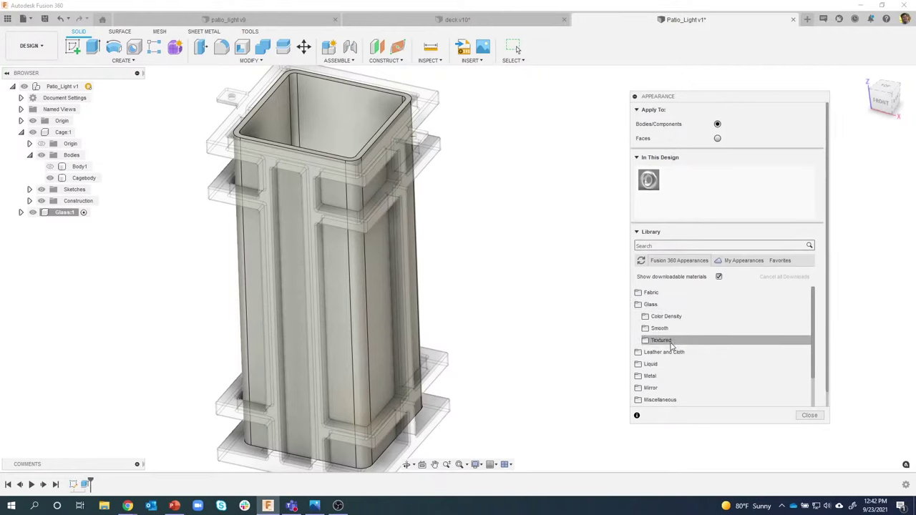
pyautogui.click(666, 341)
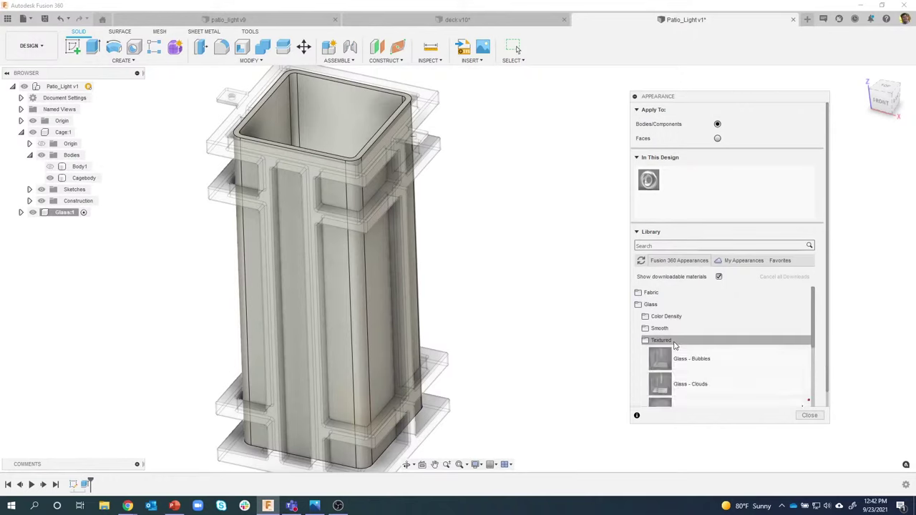
pyautogui.scroll(-3, 702, 336)
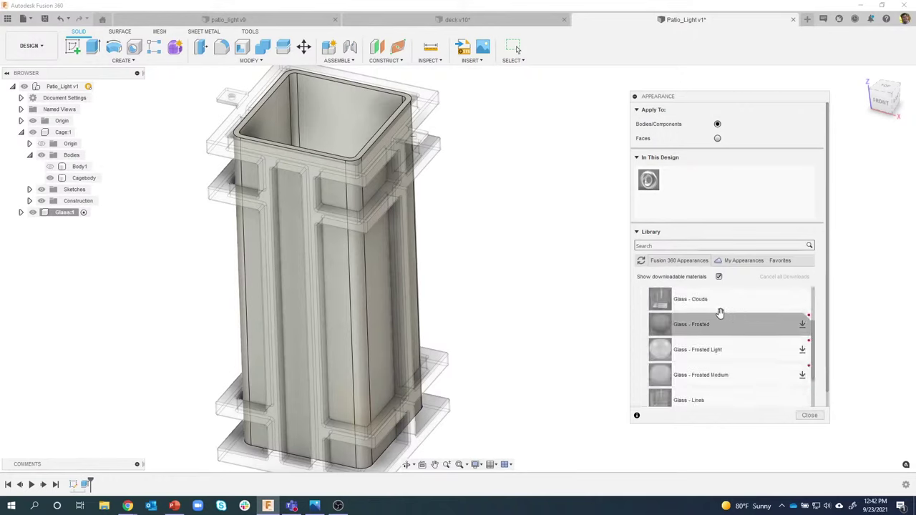
pyautogui.scroll(-3, 731, 335)
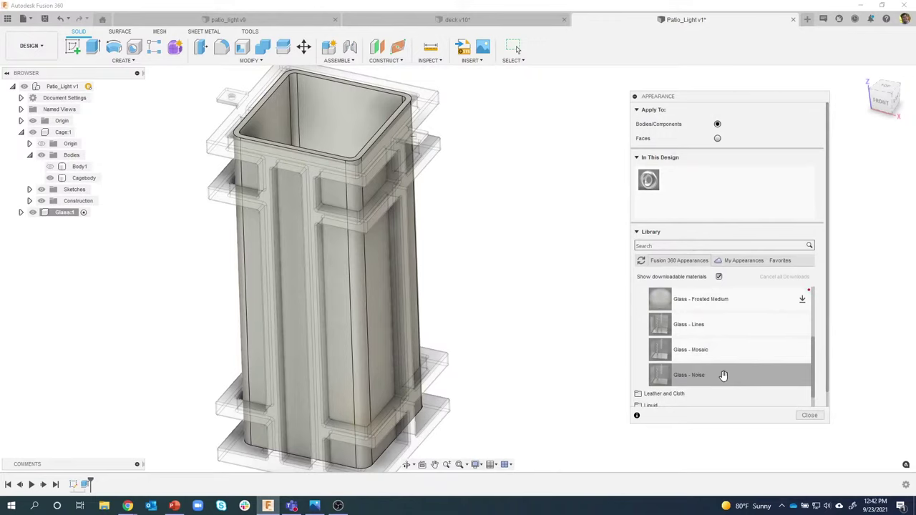
pyautogui.moveTo(723, 375); pyautogui.dragTo(355, 117)
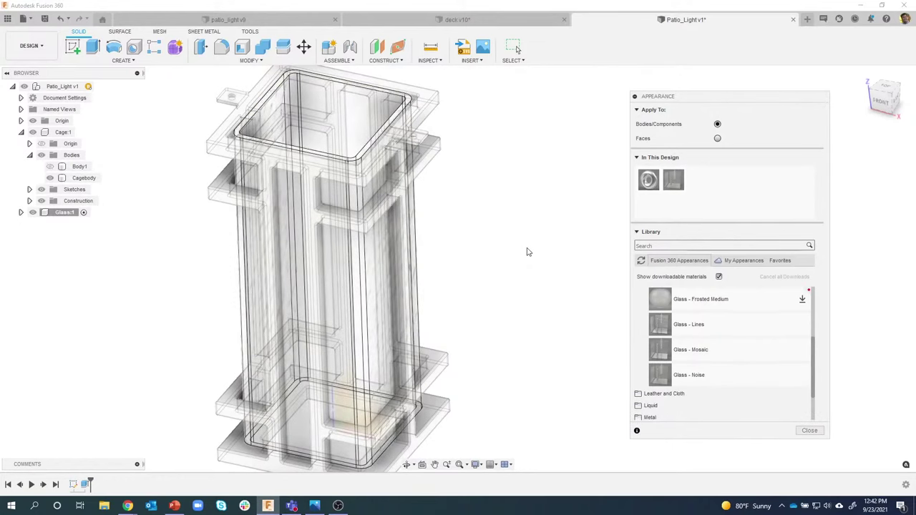
# Step: Examine the noise texture on the glass walls up close and close the appearance settings
pyautogui.scroll(5, 528, 252)
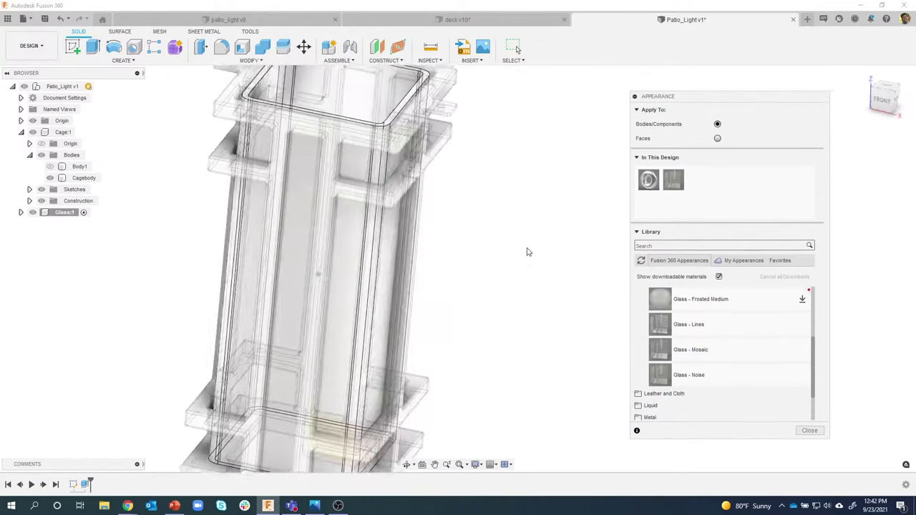
pyautogui.scroll(5, 527, 253)
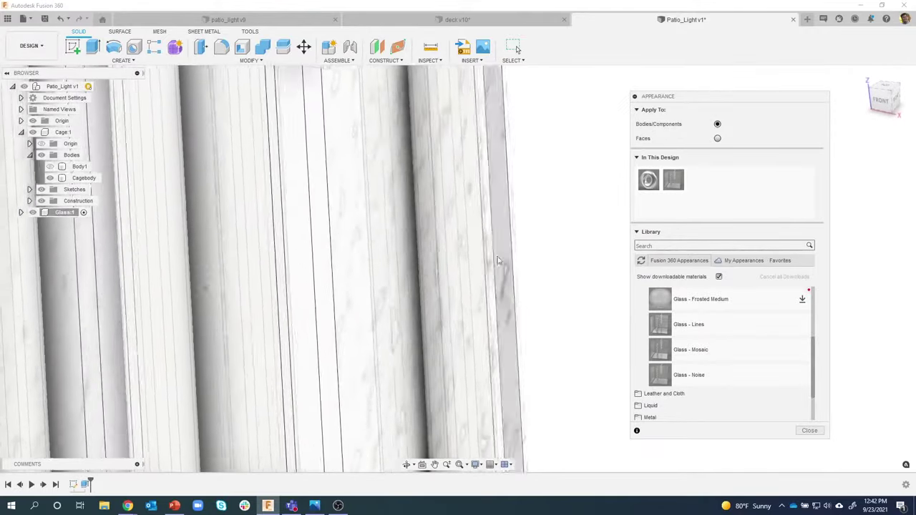
pyautogui.keyDown('shift'); pyautogui.moveTo(497, 260); pyautogui.dragTo(545, 311, button='middle'); pyautogui.keyUp('shift')
pyautogui.scroll(5, 545, 310)
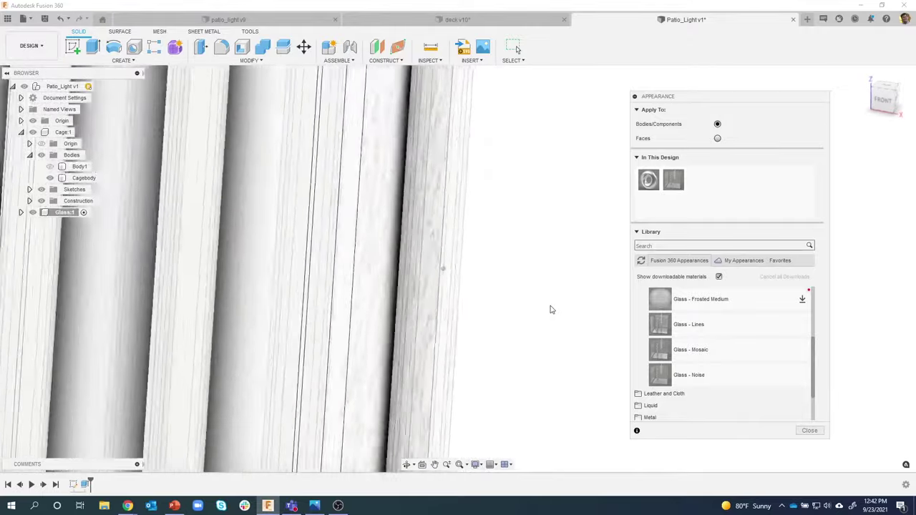
pyautogui.scroll(5, 552, 309)
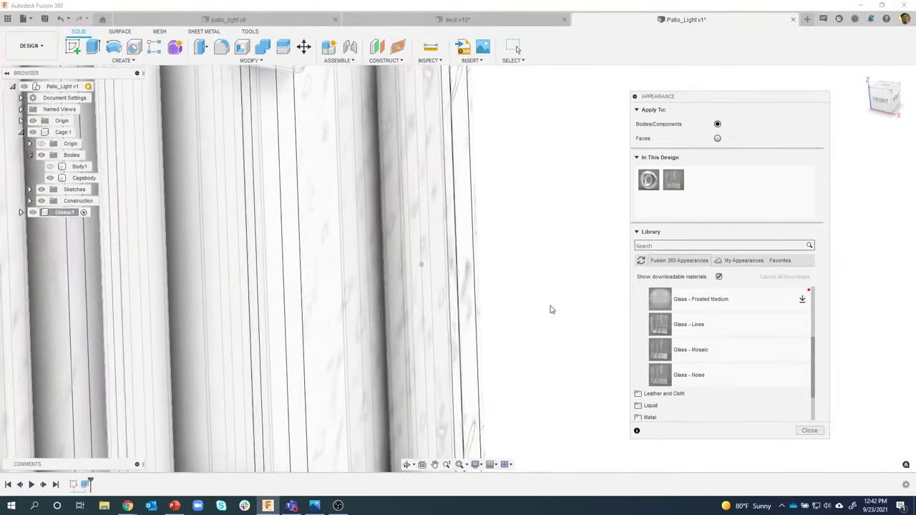
pyautogui.scroll(-2, 551, 310)
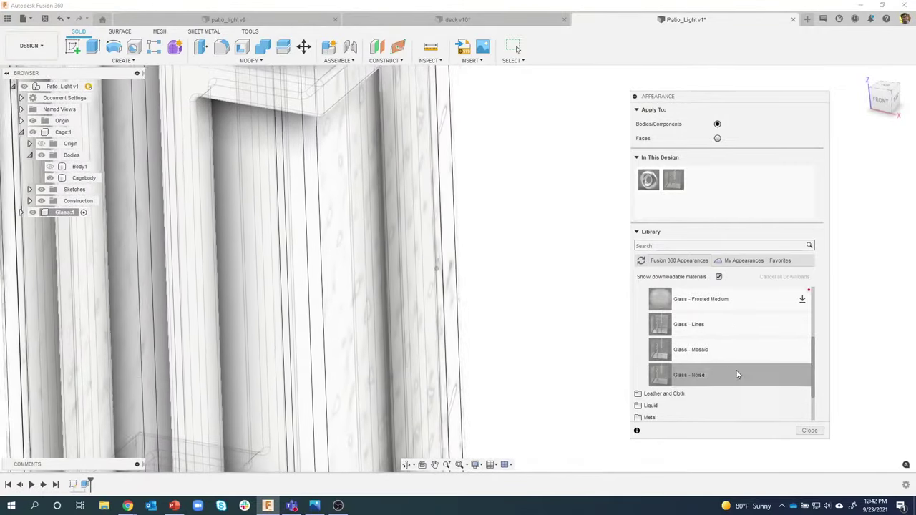
pyautogui.click(810, 431)
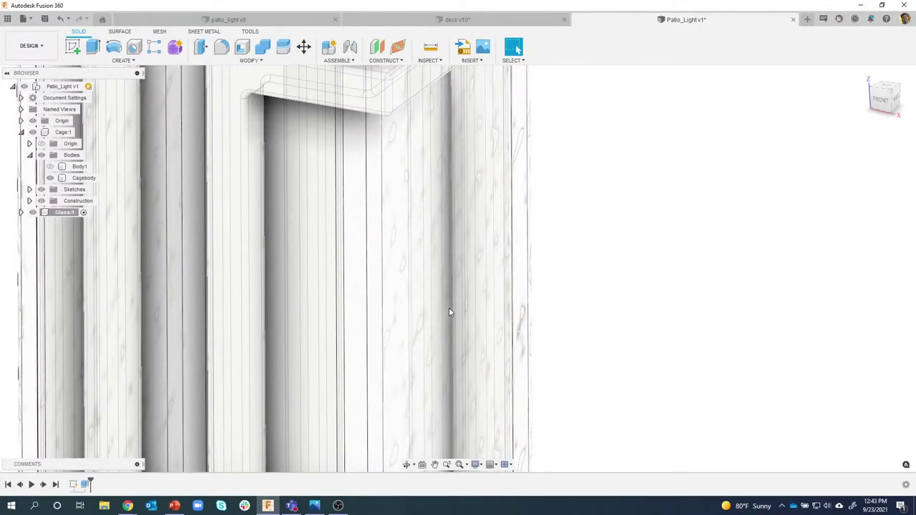
# Step: Switch to Google Chrome and search the web for "bubbles normal map"
pyautogui.rightClick(129, 505)
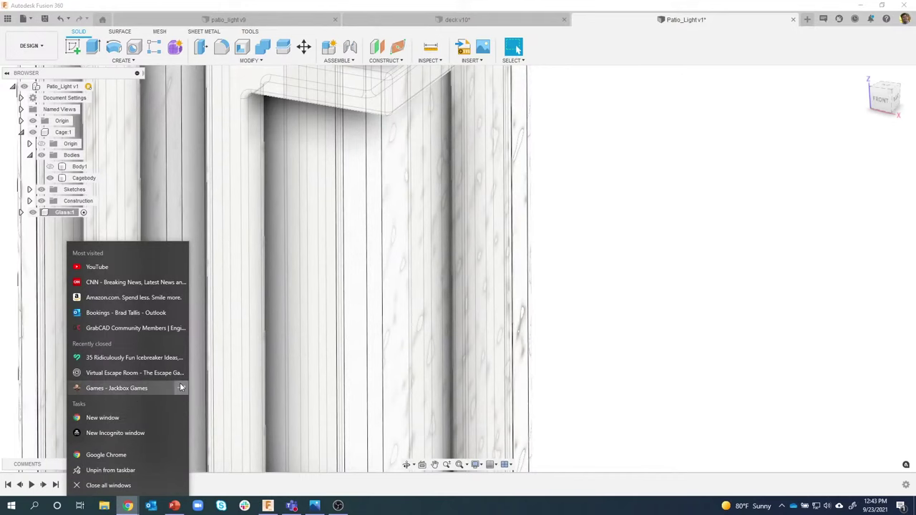
pyautogui.click(273, 349)
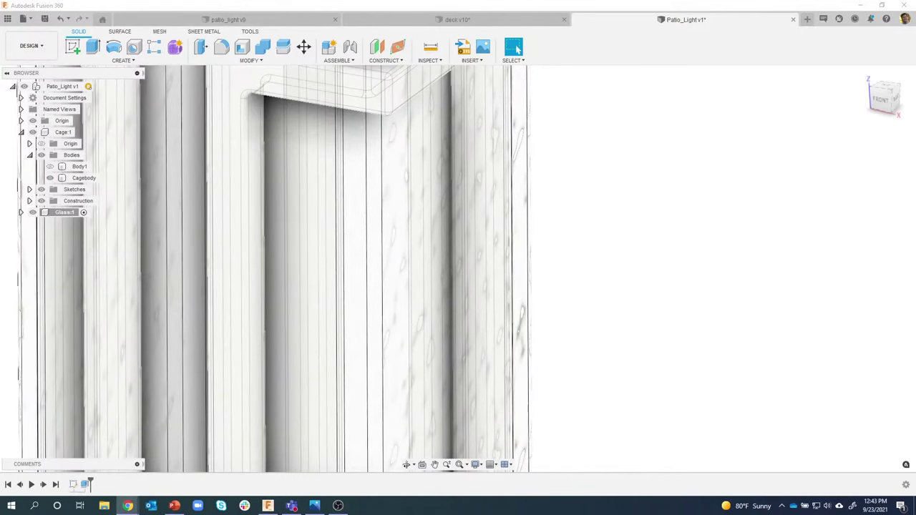
pyautogui.moveTo(3, 47); pyautogui.dragTo(411, 0)
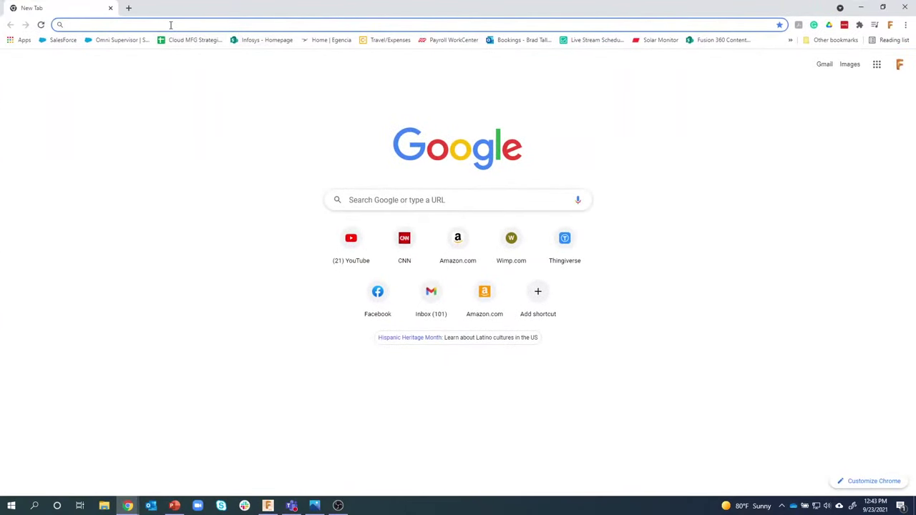
pyautogui.write('bubb')
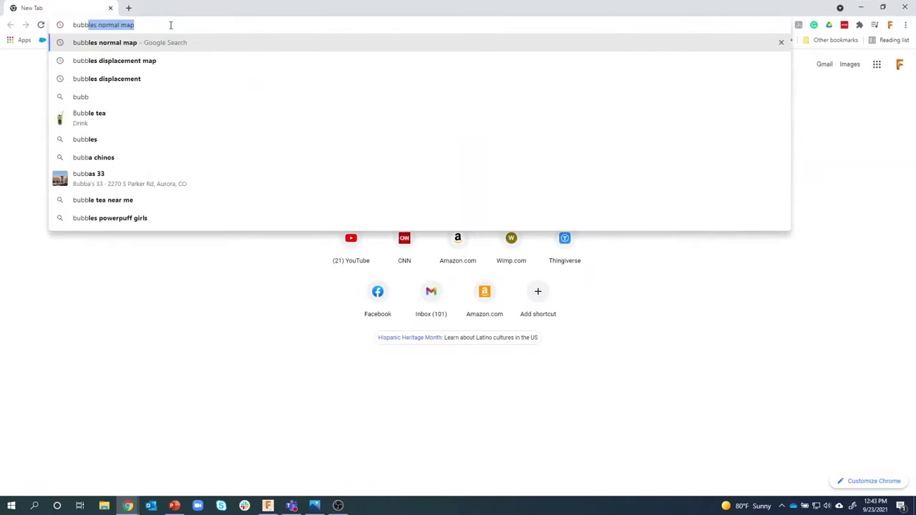
pyautogui.write('les normal map')
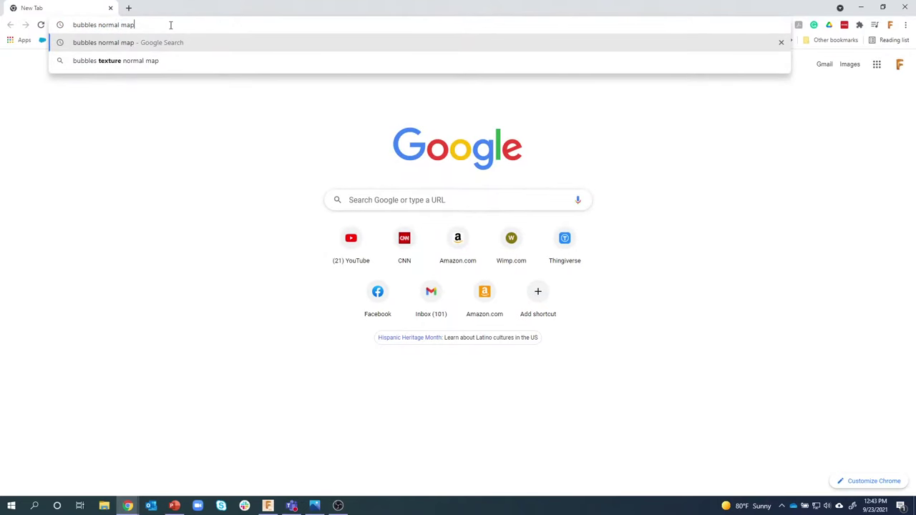
pyautogui.press('Return')
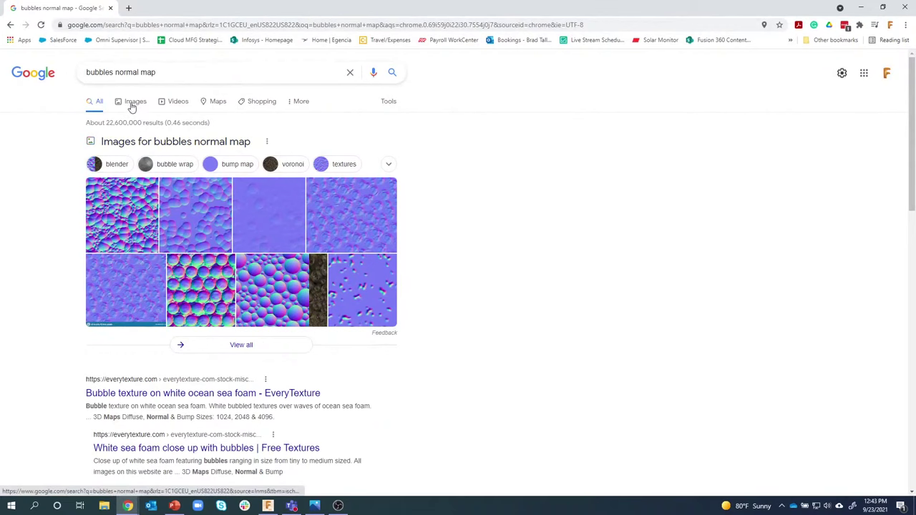
# Step: Show the image results for the search and try to save the "bubbles rain - Normal Map" picture
pyautogui.click(135, 105)
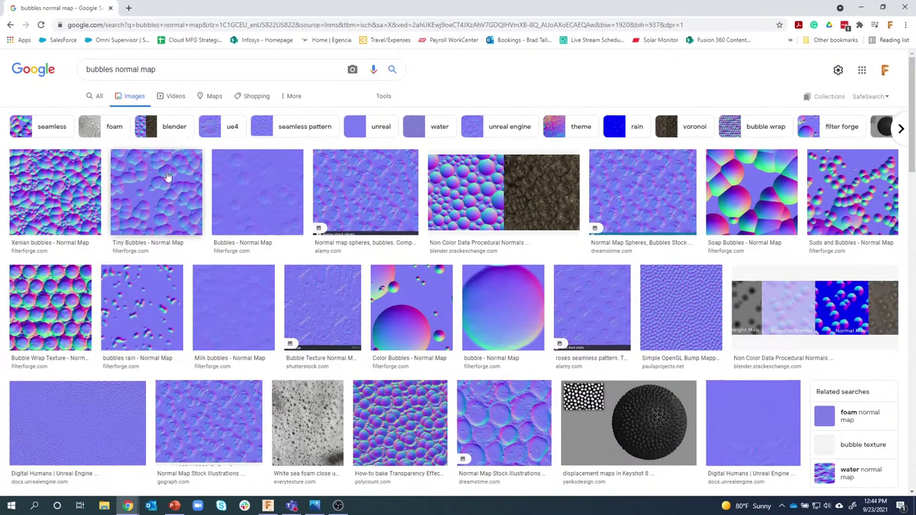
pyautogui.click(142, 299)
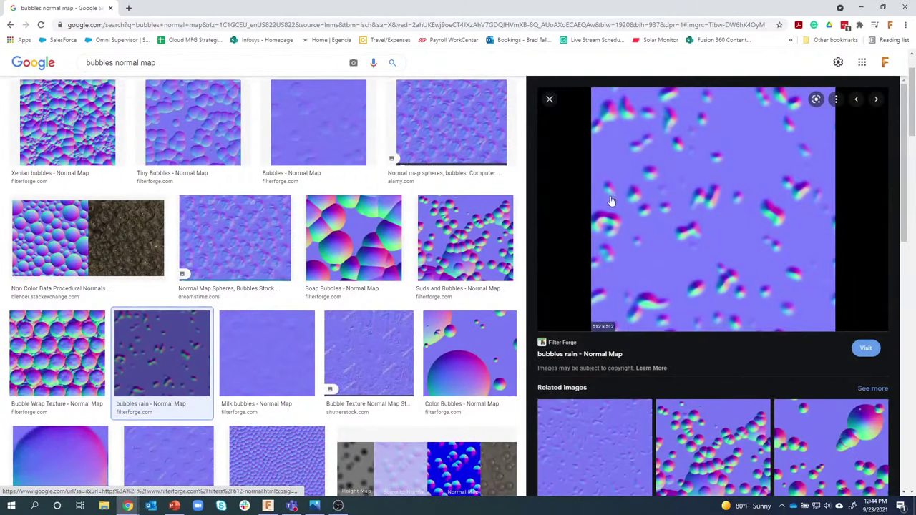
pyautogui.rightClick(674, 180)
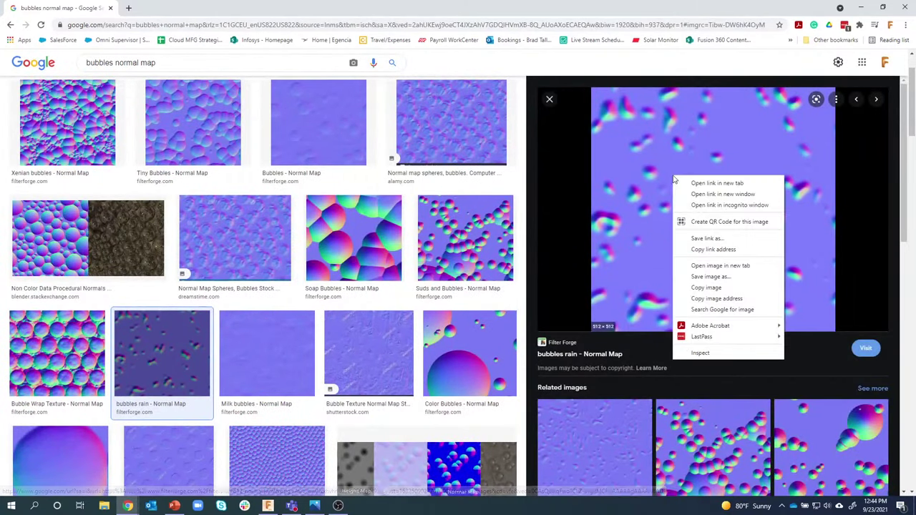
pyautogui.click(708, 277)
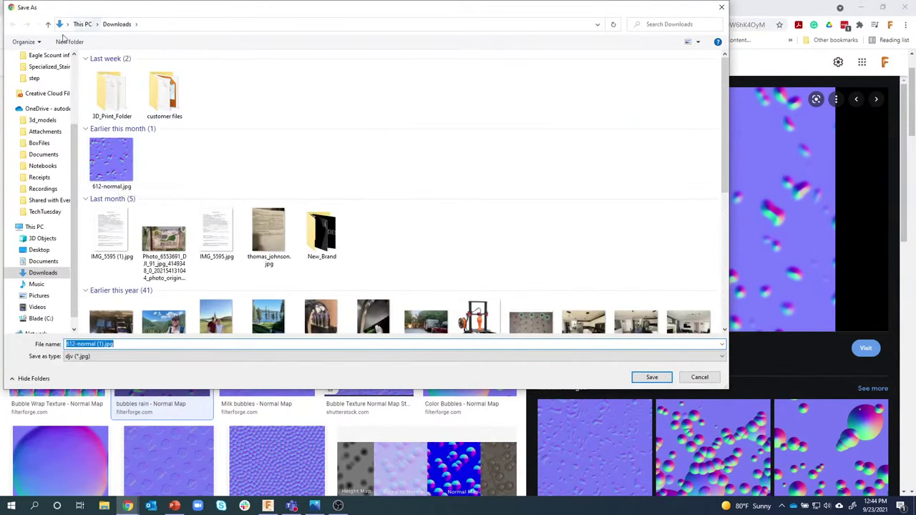
pyautogui.click(698, 379)
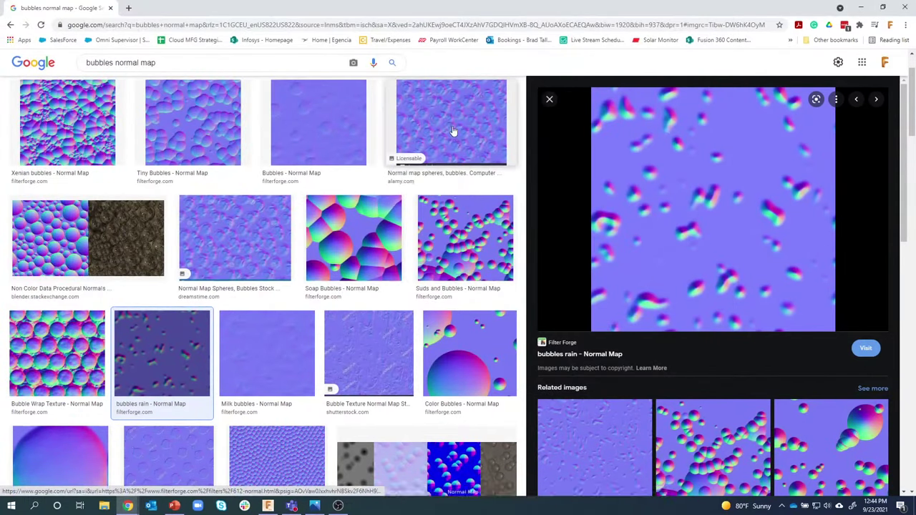
# Step: Save the "Xenian bubbles - Normal Map" image to Downloads as 9104-normal.jpg, and close the browser to return to Fusion 360
pyautogui.click(62, 121)
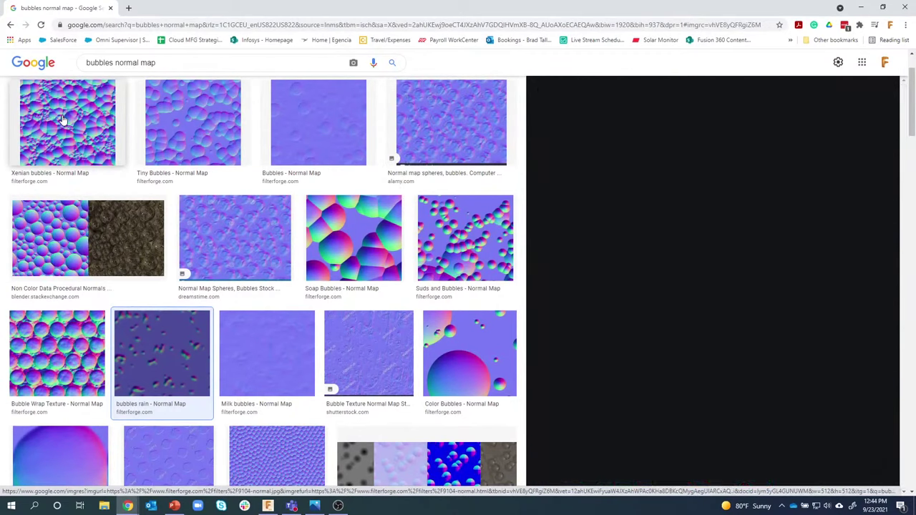
pyautogui.rightClick(684, 176)
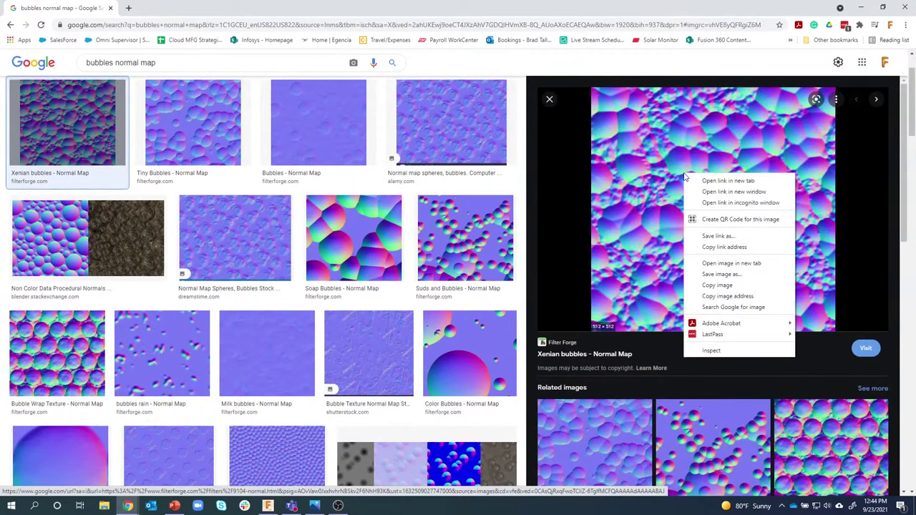
pyautogui.click(718, 276)
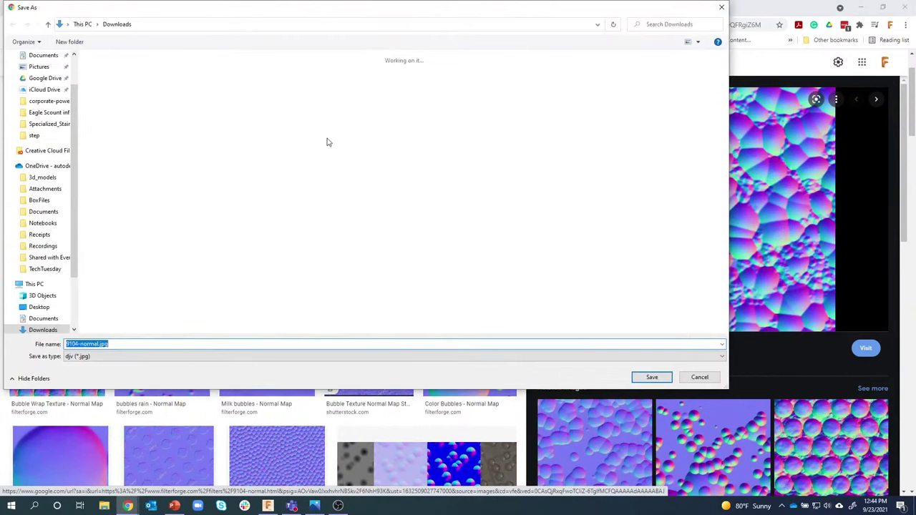
pyautogui.click(634, 377)
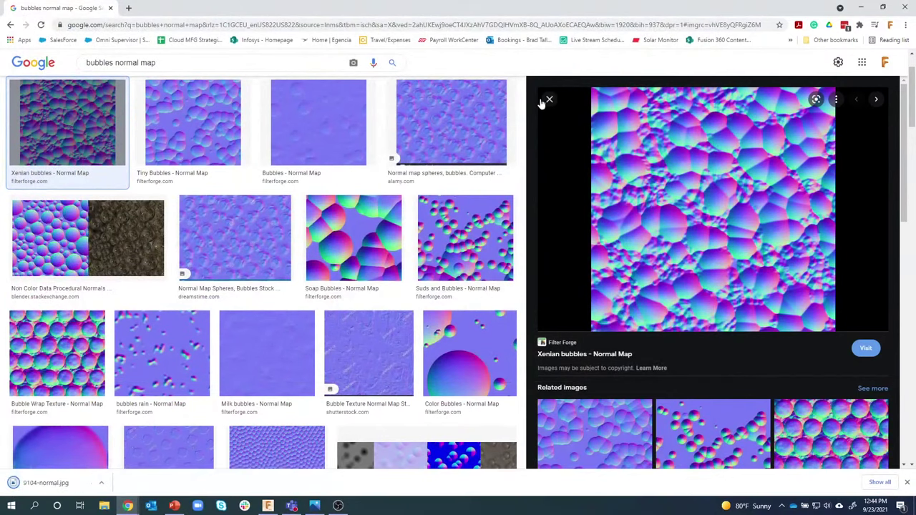
pyautogui.click(550, 103)
pyautogui.scroll(2, 143, 143)
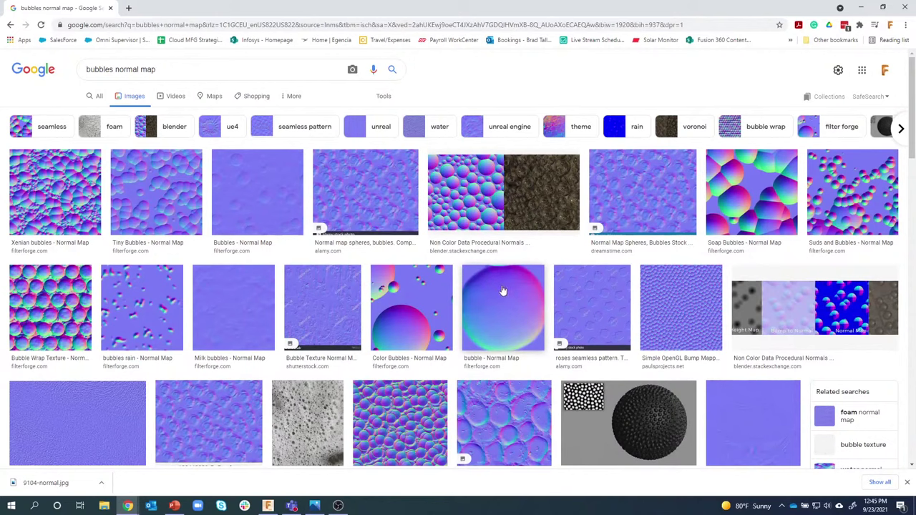
pyautogui.click(110, 9)
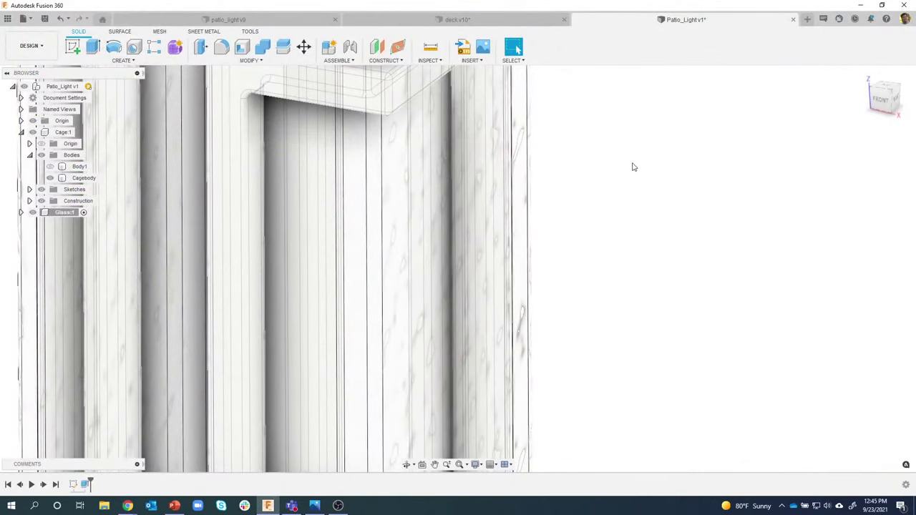
# Step: Open the advanced material settings of the Glass - Noise appearance and expand its Relief Pattern (Bump) options
pyautogui.press('a')
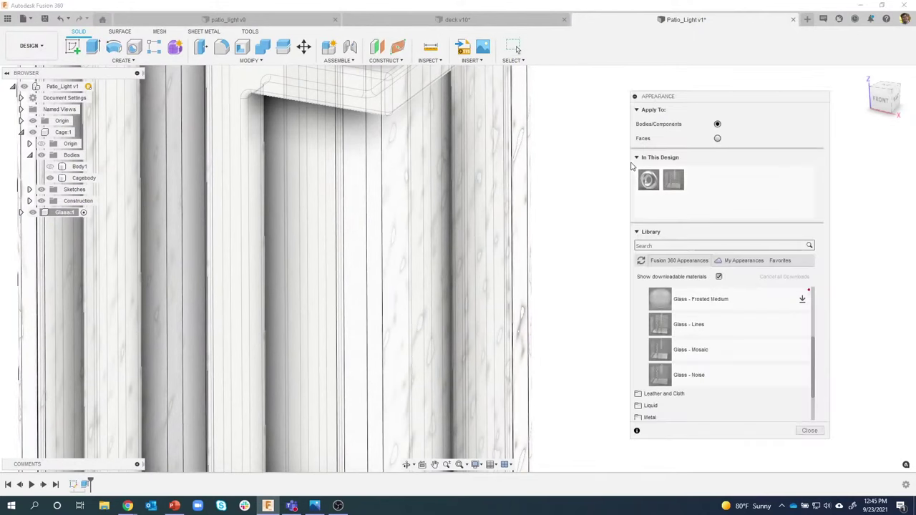
pyautogui.rightClick(674, 181)
pyautogui.click(687, 184)
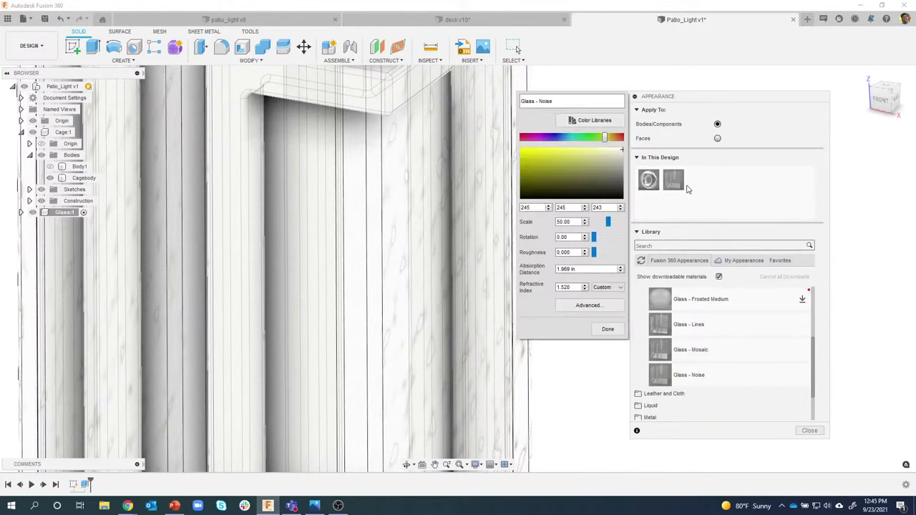
pyautogui.click(584, 307)
pyautogui.click(584, 307)
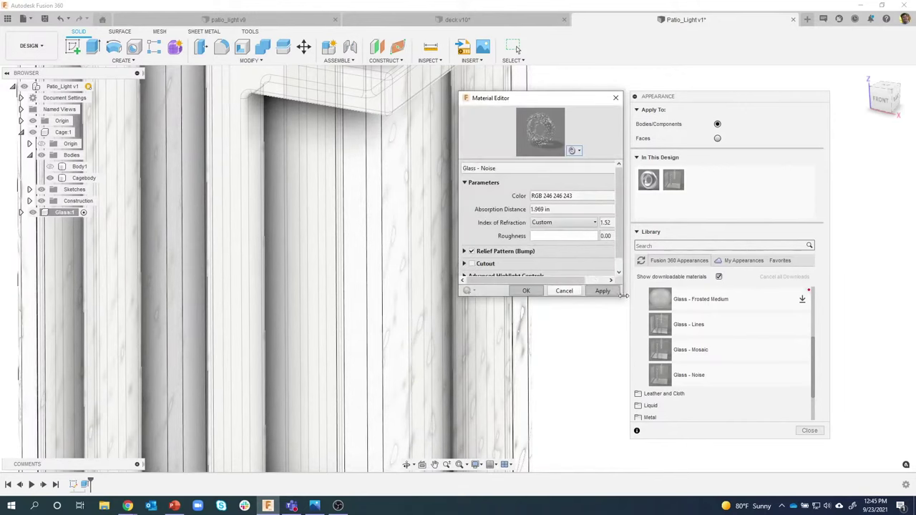
pyautogui.moveTo(625, 296); pyautogui.dragTo(671, 374)
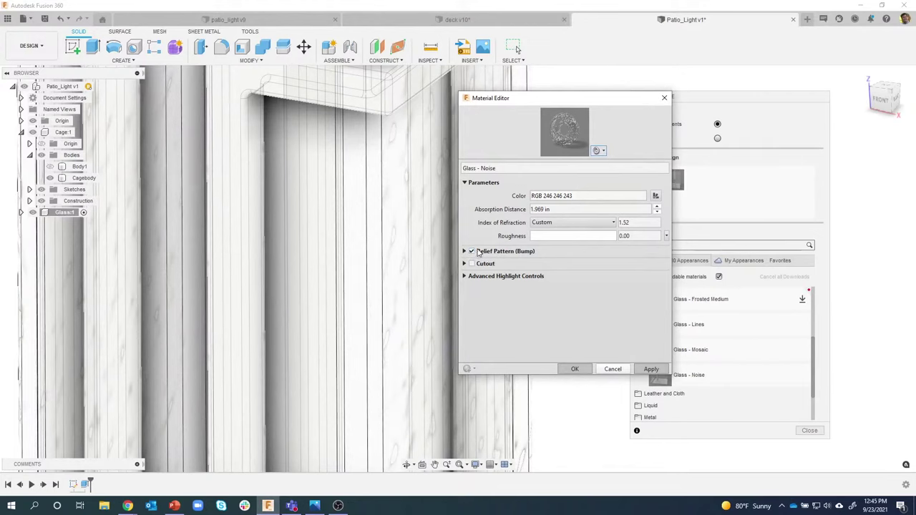
pyautogui.click(464, 251)
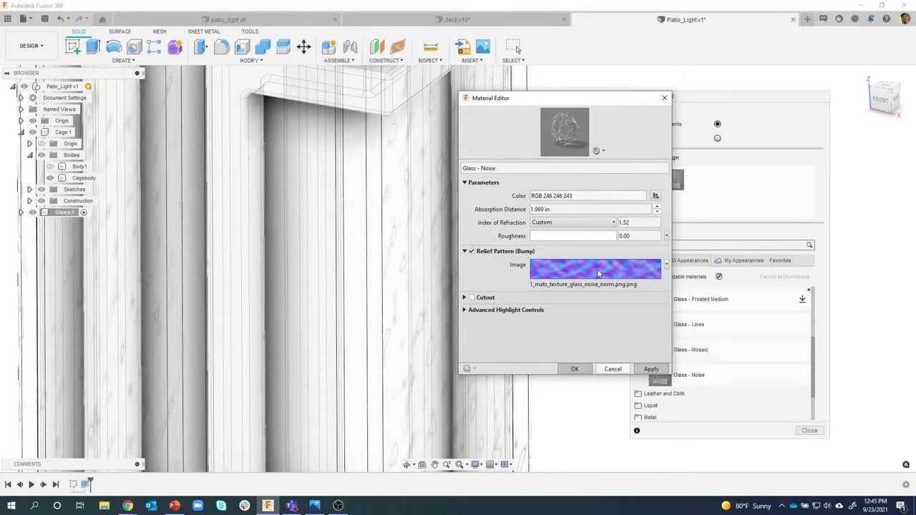
pyautogui.moveTo(600, 268)
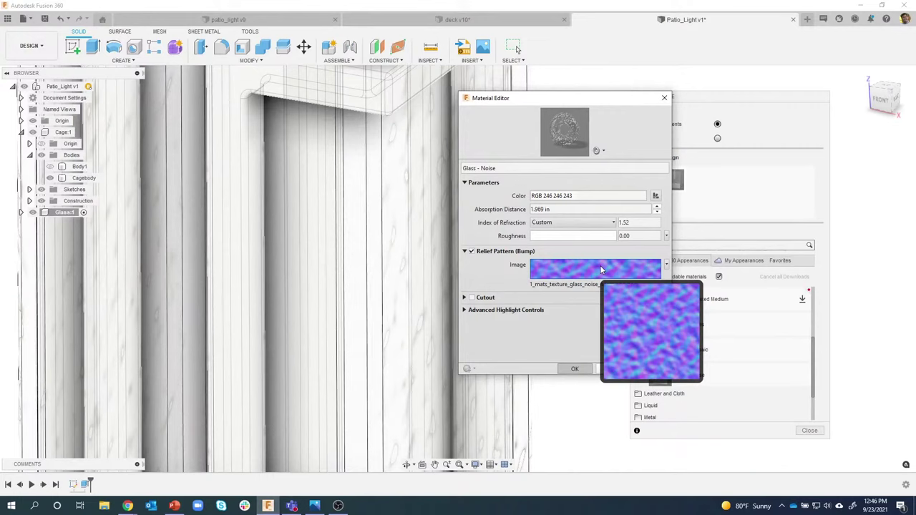
# Step: Edit the relief pattern's image and replace its source with 612-normal.jpg from Downloads
pyautogui.click(666, 265)
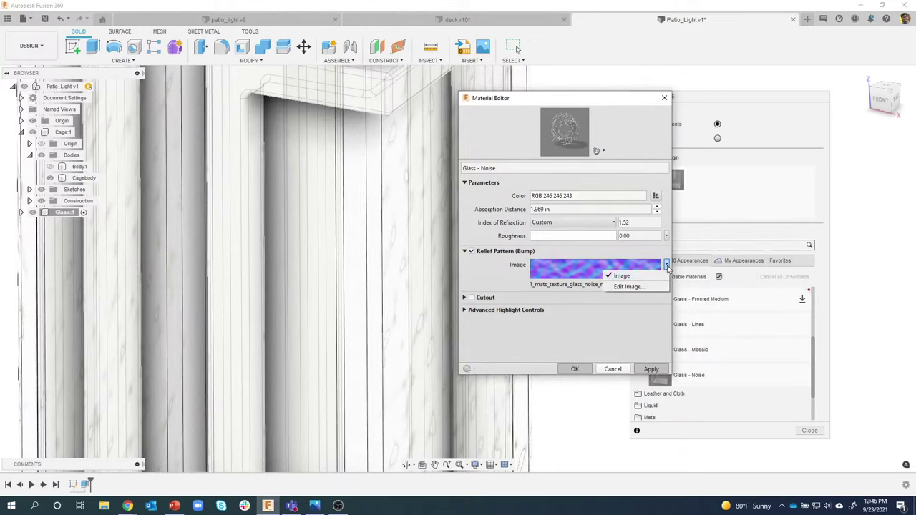
pyautogui.click(629, 286)
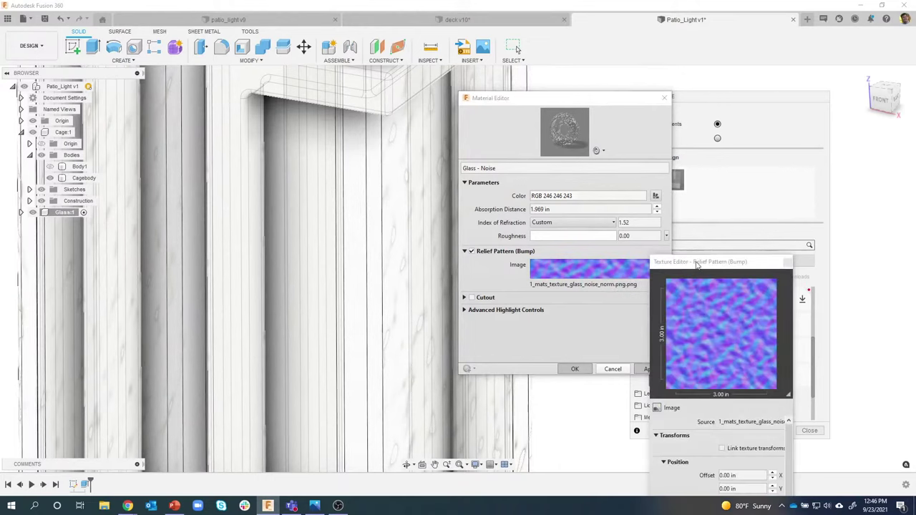
pyautogui.moveTo(697, 264); pyautogui.dragTo(525, 75)
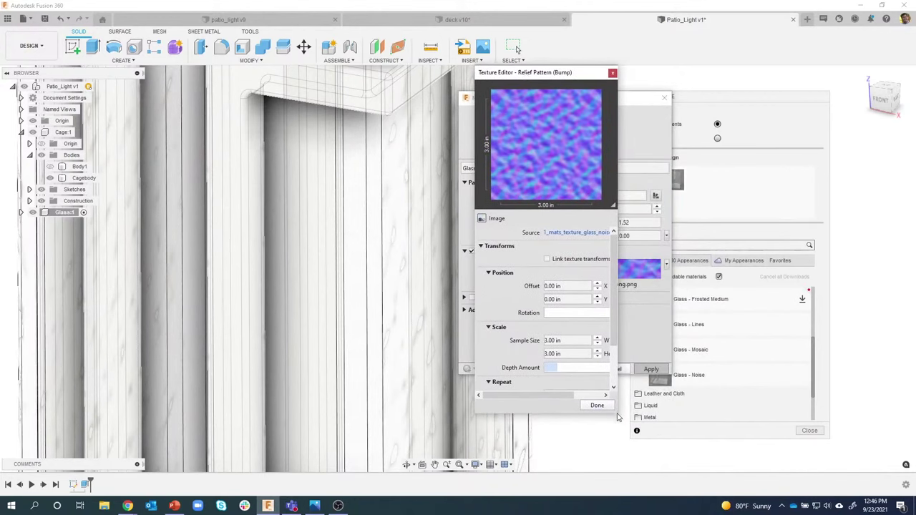
pyautogui.moveTo(617, 415); pyautogui.dragTo(679, 451)
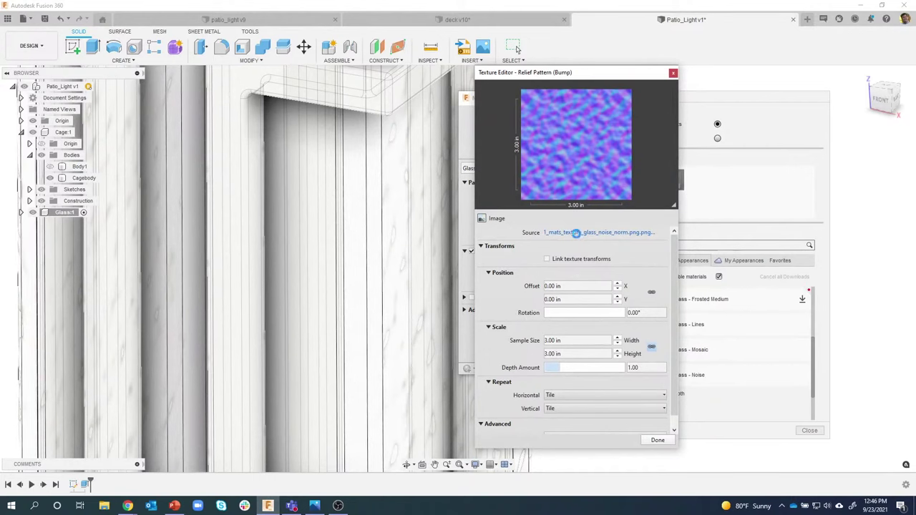
pyautogui.click(576, 233)
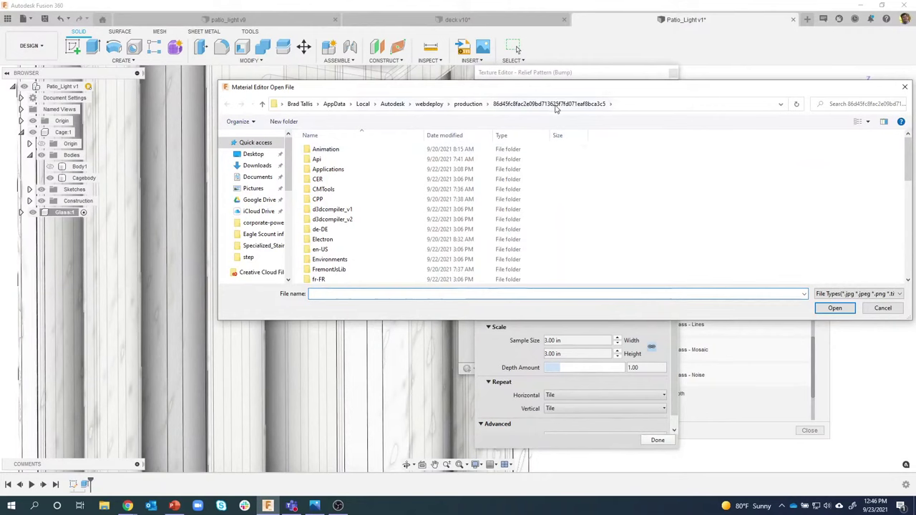
pyautogui.click(262, 166)
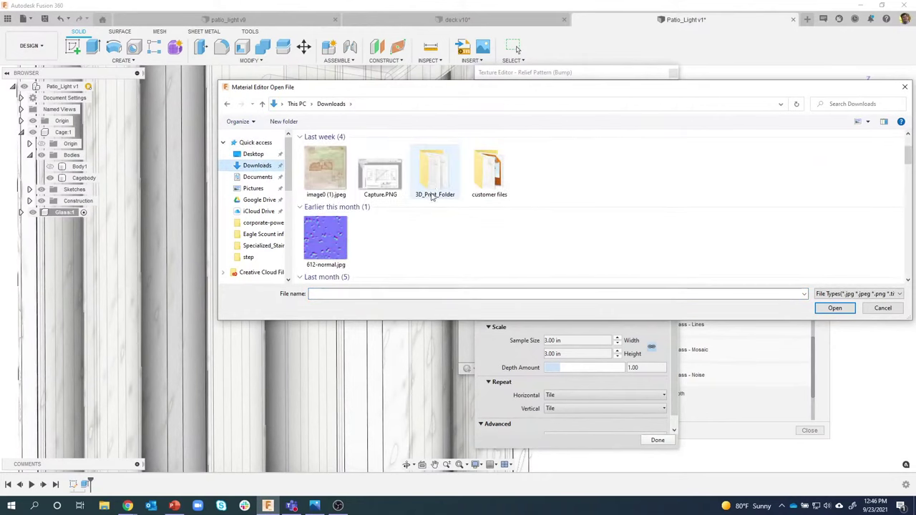
pyautogui.click(332, 240)
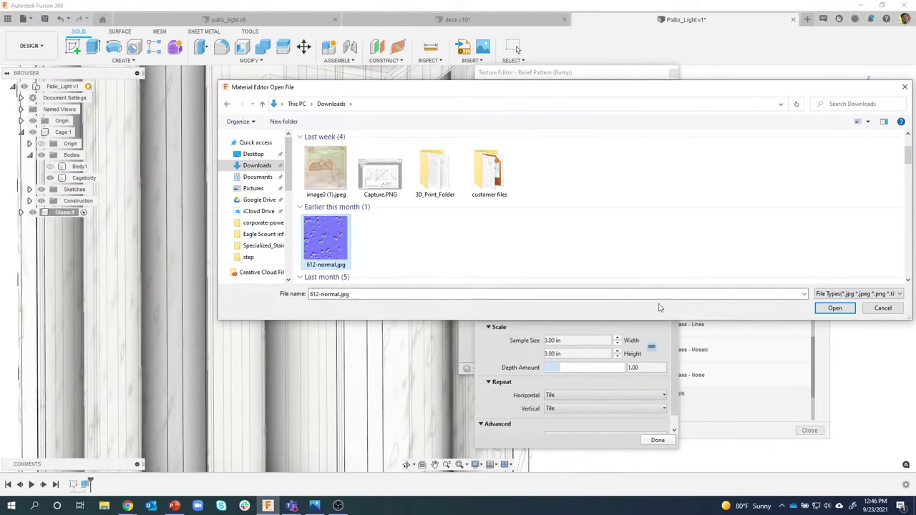
pyautogui.click(835, 308)
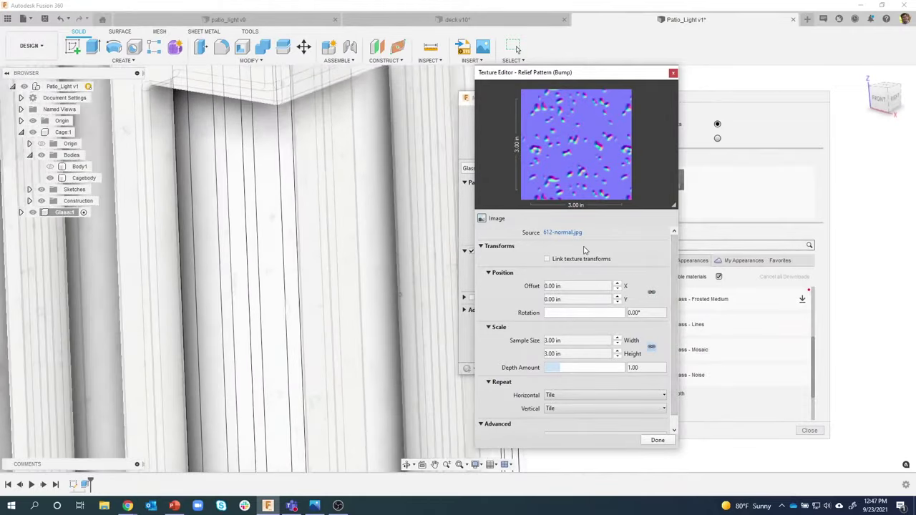
# Step: Try 9104-normal.jpg from Downloads as the source image of the glass relief pattern
pyautogui.click(566, 233)
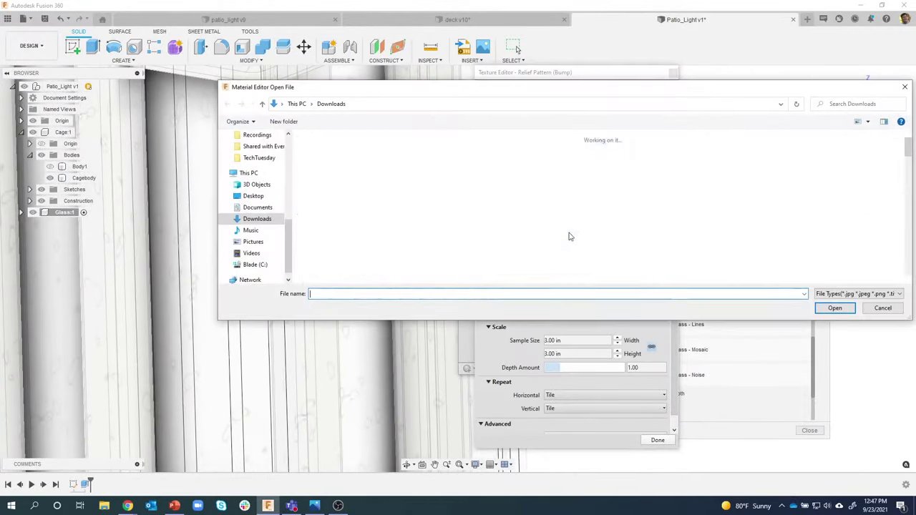
pyautogui.click(329, 185)
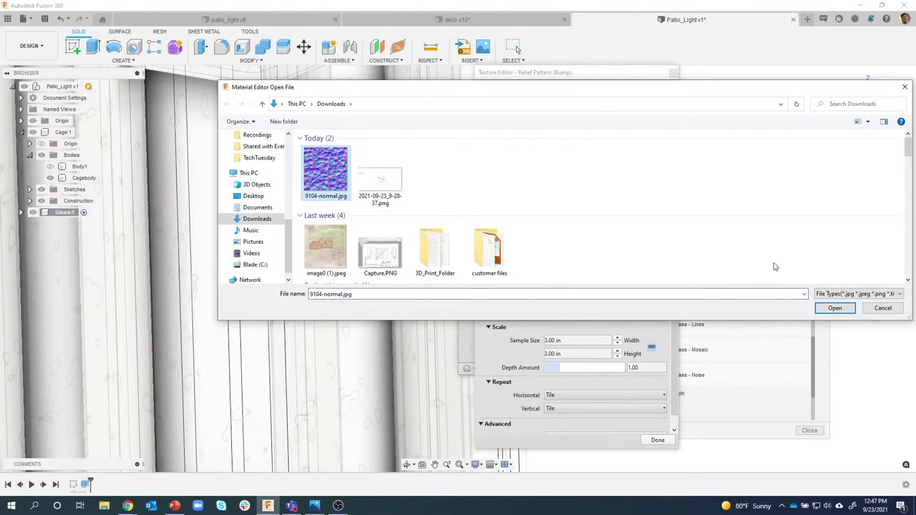
pyautogui.click(845, 312)
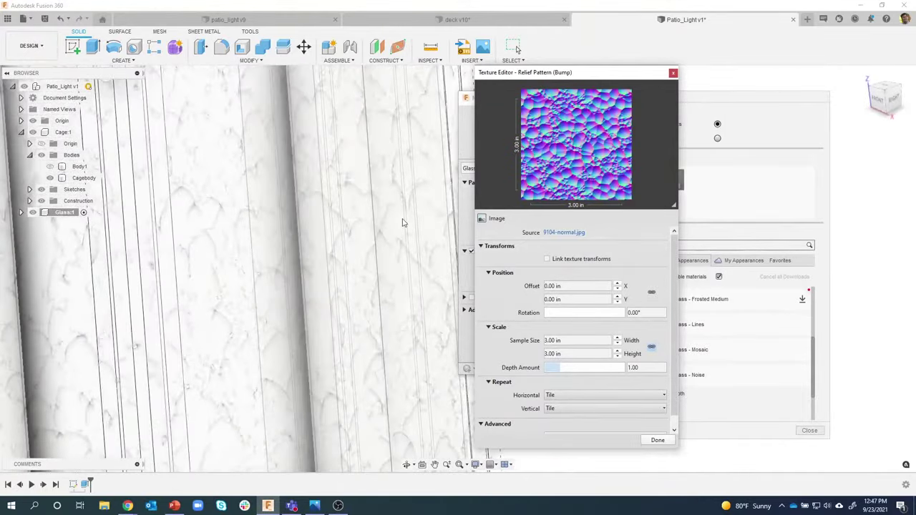
# Step: Set the relief pattern's source back to 612-normal.jpg, accept the material changes and close the appearance settings
pyautogui.click(577, 233)
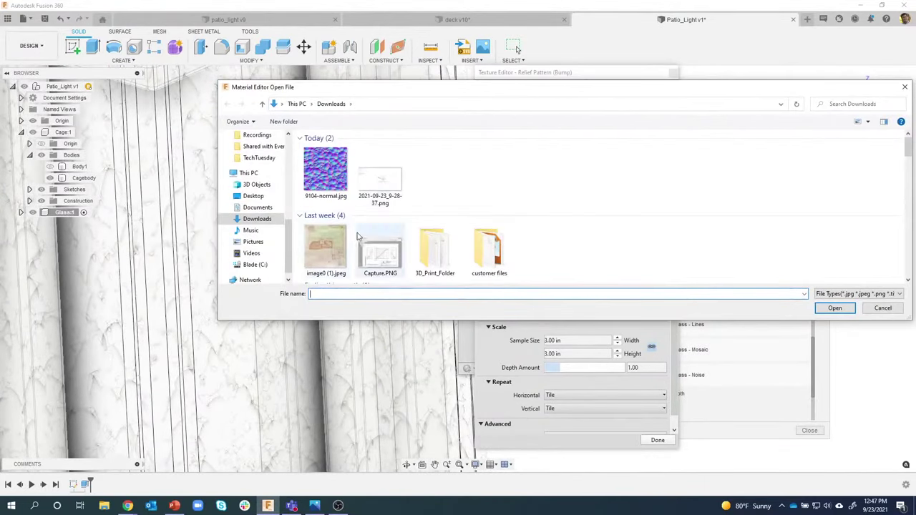
pyautogui.scroll(-2, 357, 233)
pyautogui.click(326, 240)
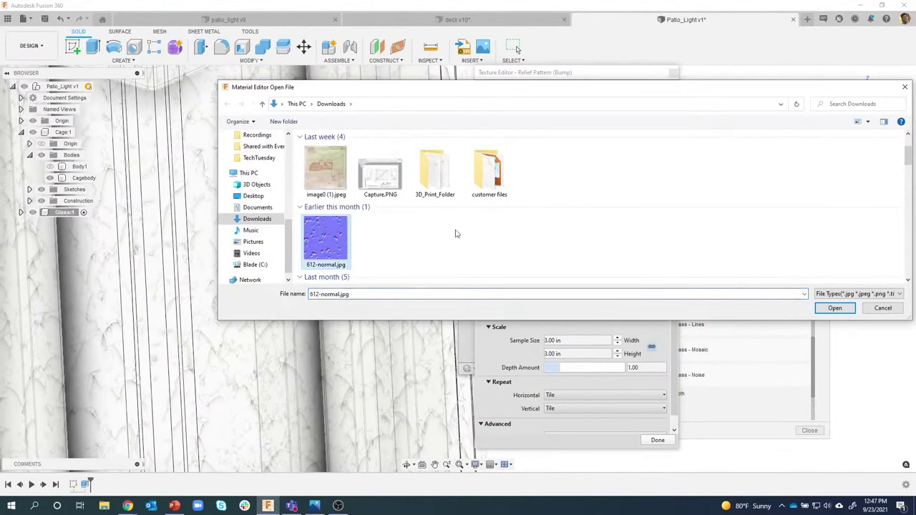
pyautogui.click(832, 309)
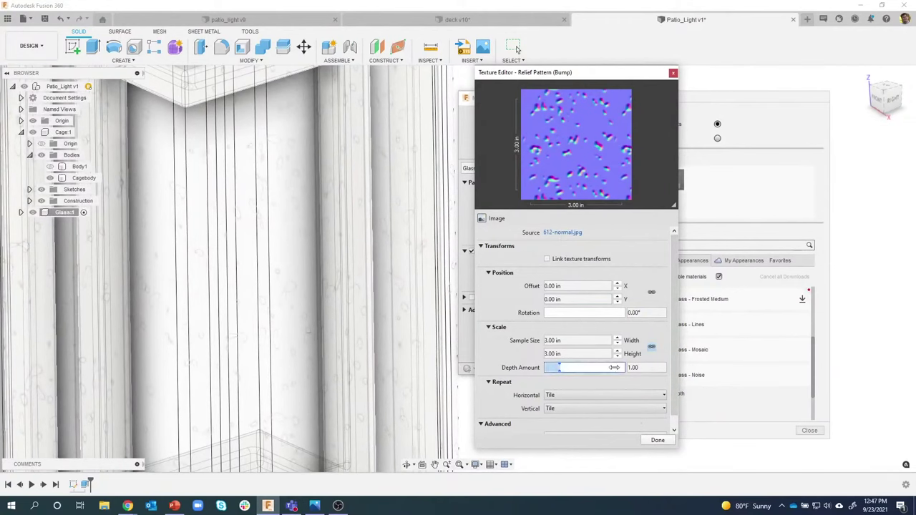
pyautogui.click(657, 440)
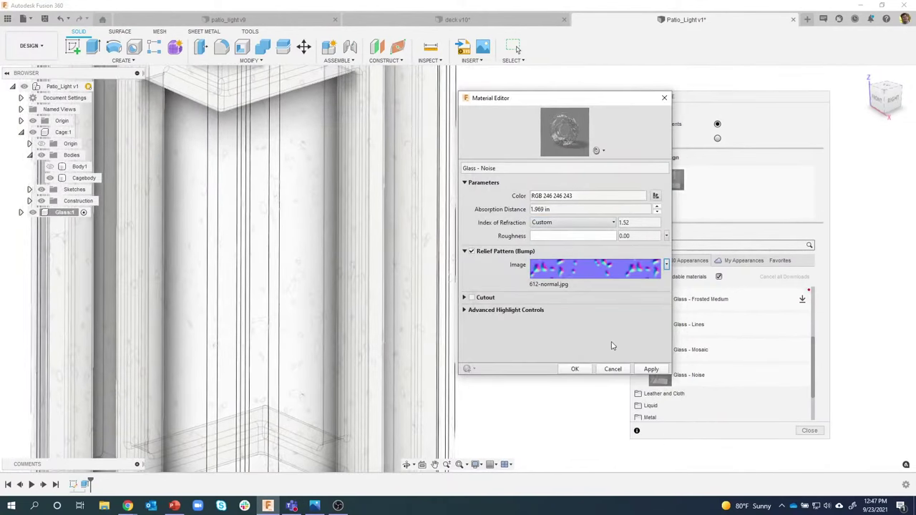
pyautogui.click(577, 369)
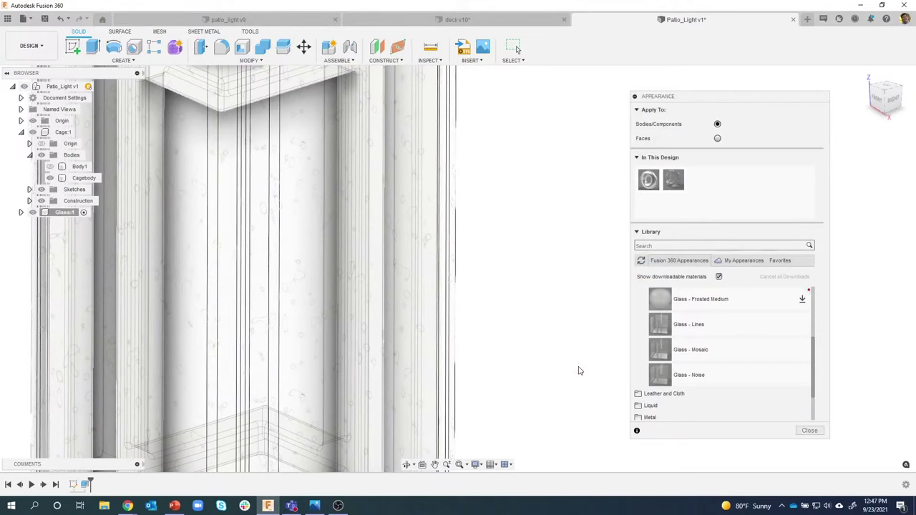
pyautogui.keyDown('shift'); pyautogui.moveTo(548, 282); pyautogui.dragTo(530, 236, button='middle'); pyautogui.keyUp('shift')
pyautogui.click(809, 431)
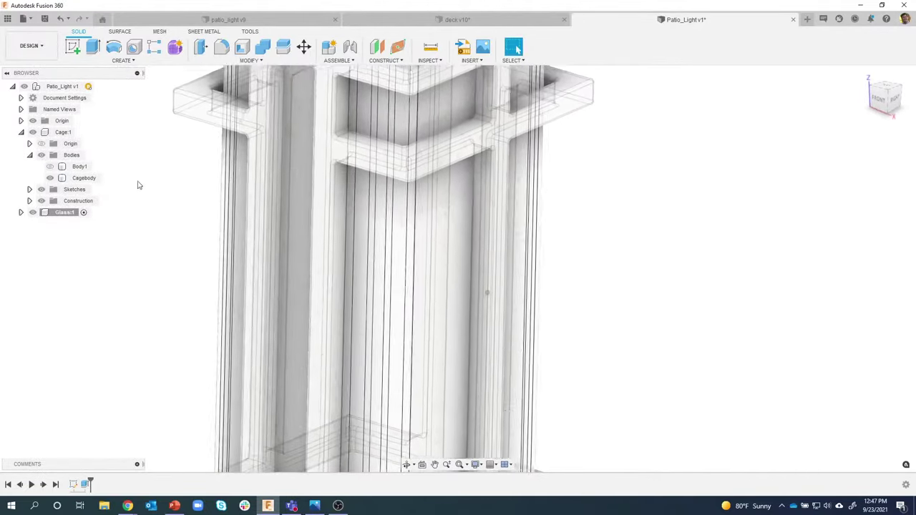
# Step: Switch to the Render workspace and inspect the bubbled glass panes inside the cage from several angles
pyautogui.click(33, 46)
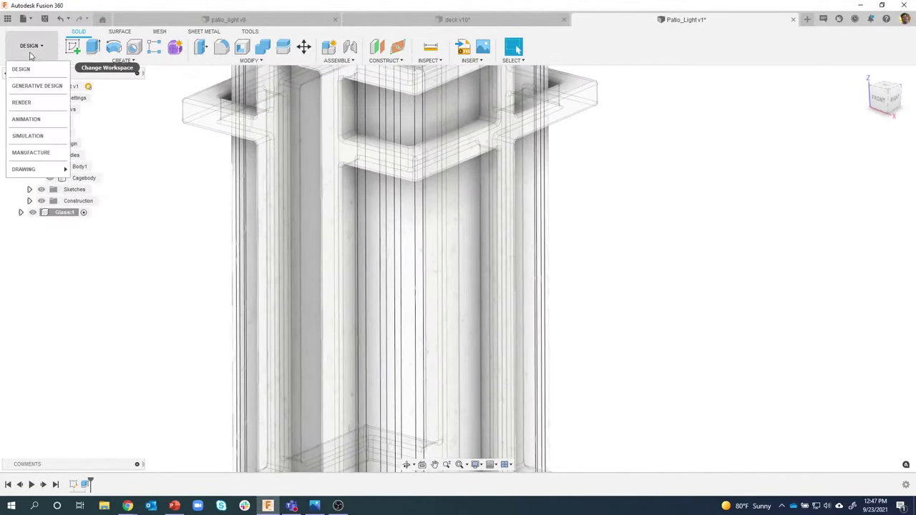
pyautogui.click(33, 102)
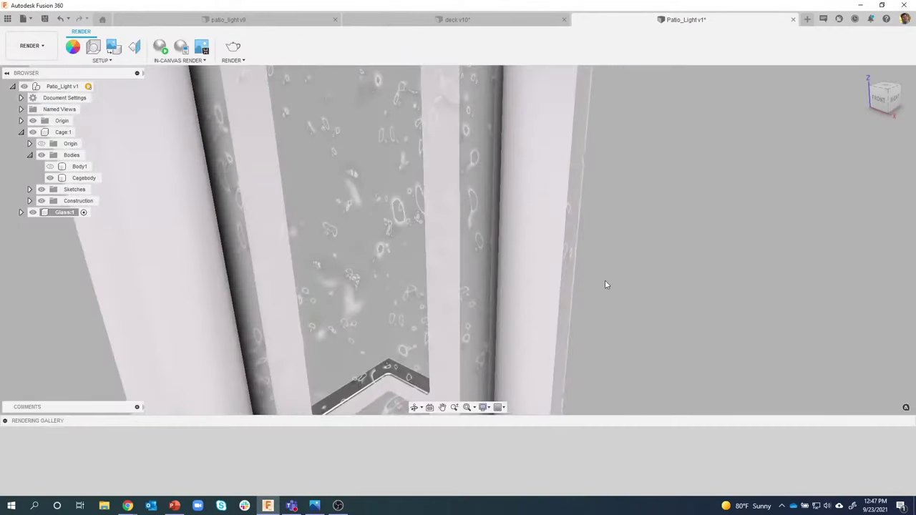
pyautogui.scroll(-5, 605, 285)
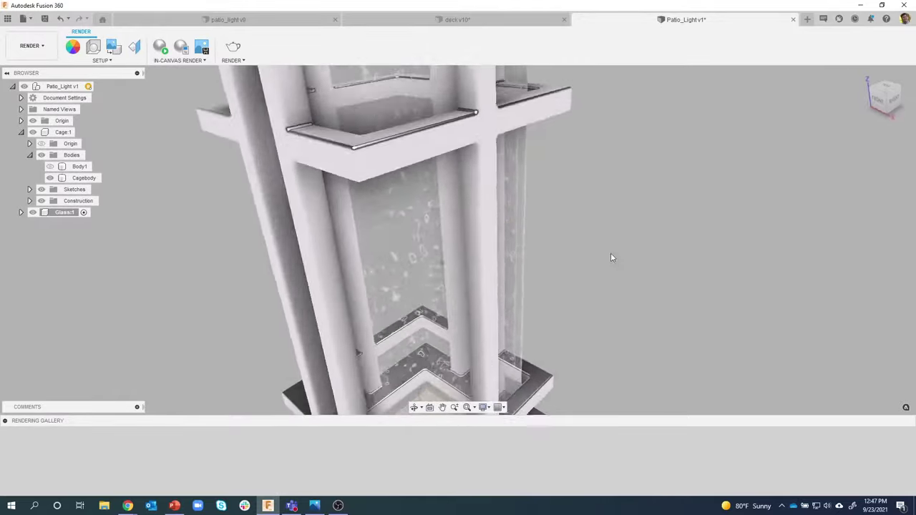
pyautogui.scroll(5, 524, 147)
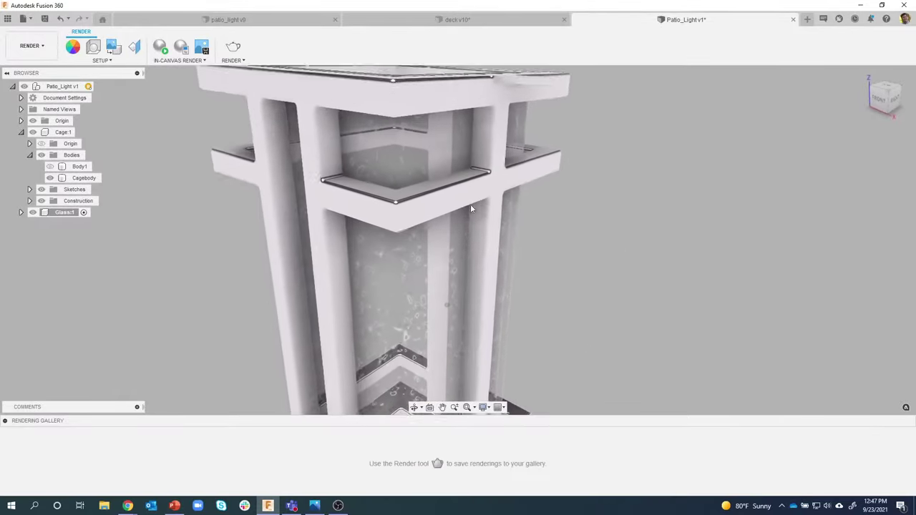
pyautogui.scroll(6, 640, 262)
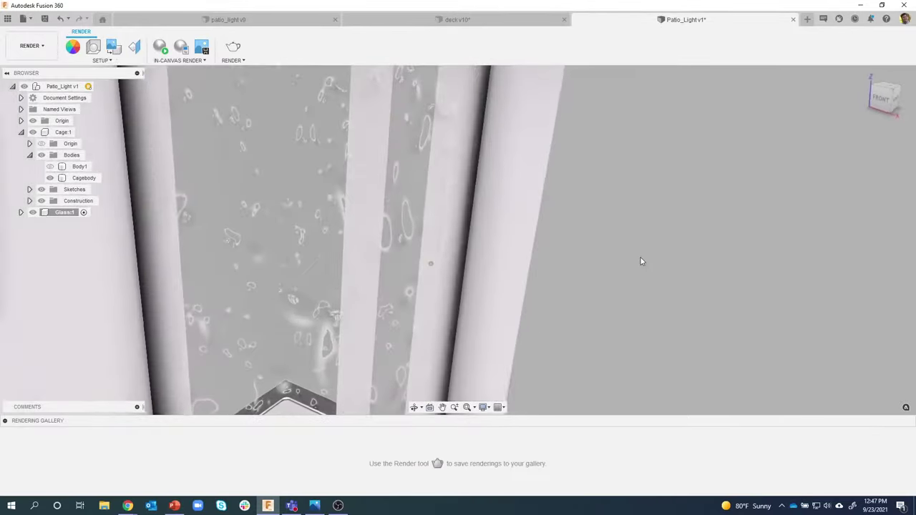
pyautogui.scroll(-6, 634, 256)
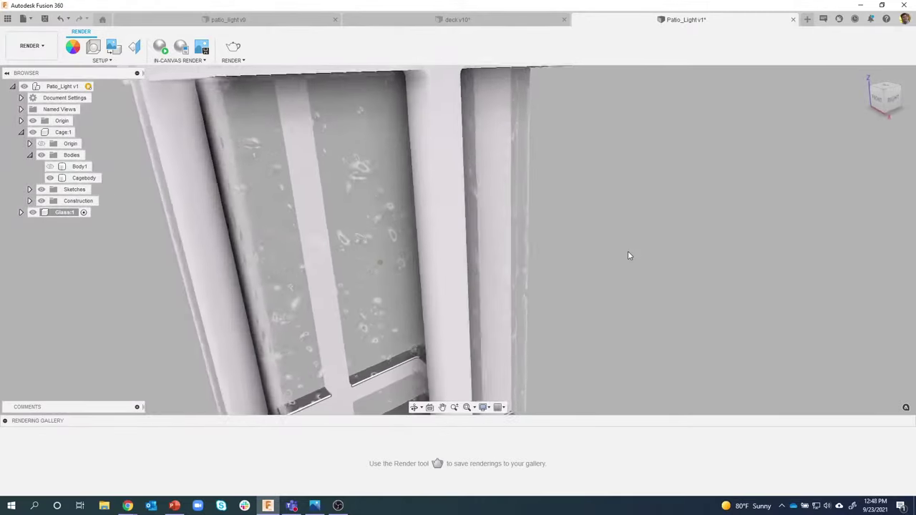
pyautogui.keyDown('shift'); pyautogui.moveTo(628, 251); pyautogui.dragTo(596, 196, button='middle'); pyautogui.keyUp('shift')
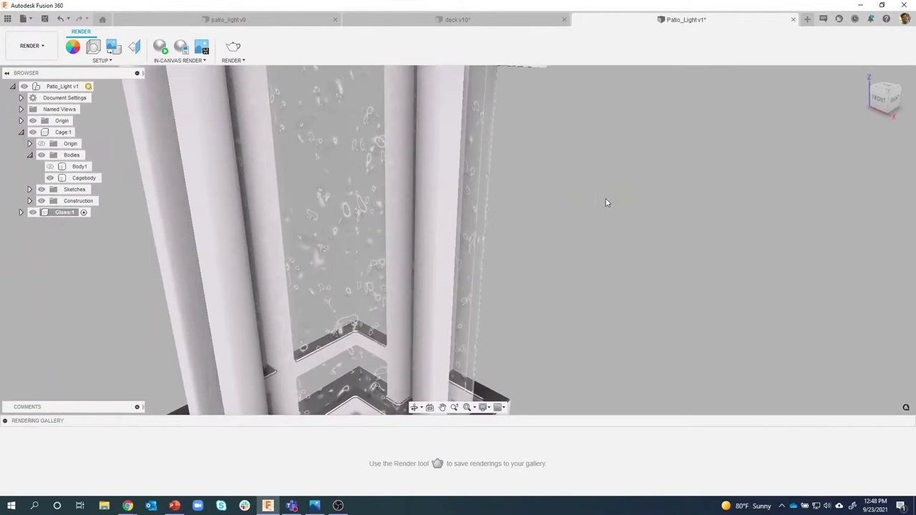
# Step: Edit the Glass - Noise appearance, reduce its texture scale to 46 and accept the change
pyautogui.press('a')
pyautogui.moveTo(690, 100); pyautogui.dragTo(663, 77)
pyautogui.rightClick(644, 157)
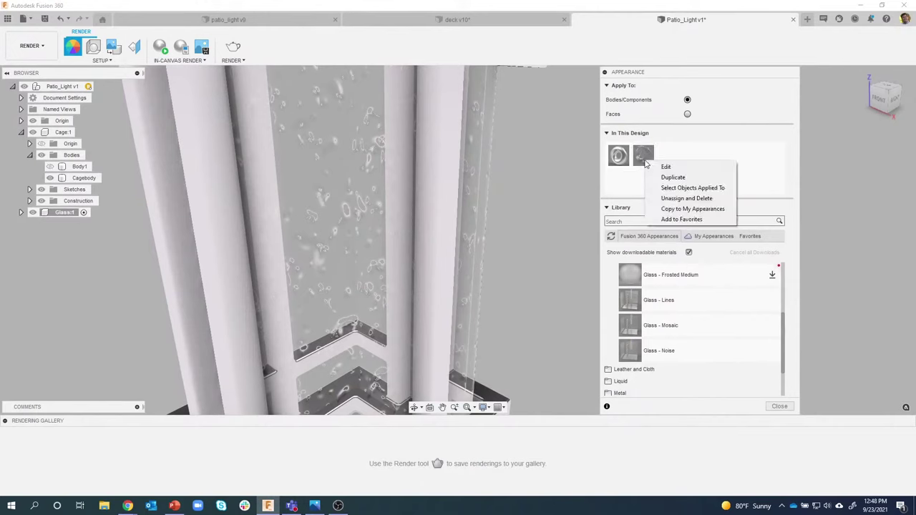
pyautogui.click(664, 169)
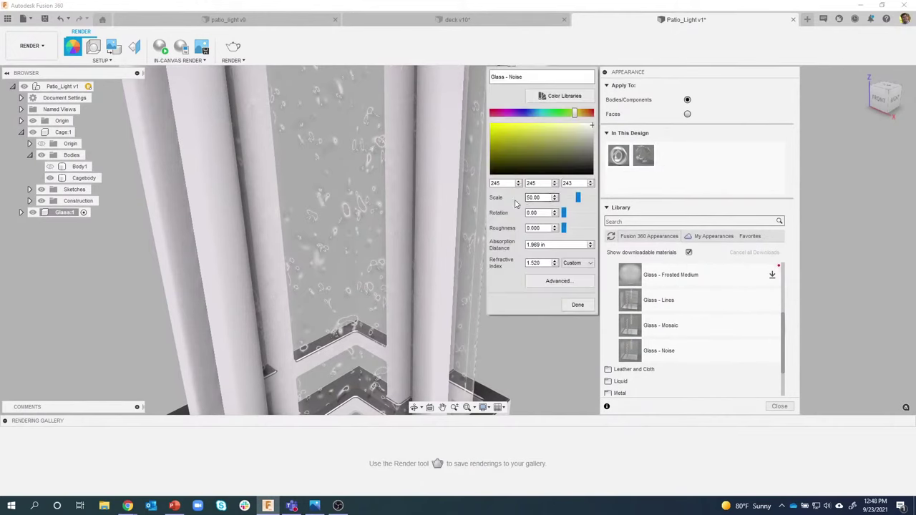
pyautogui.click(555, 200)
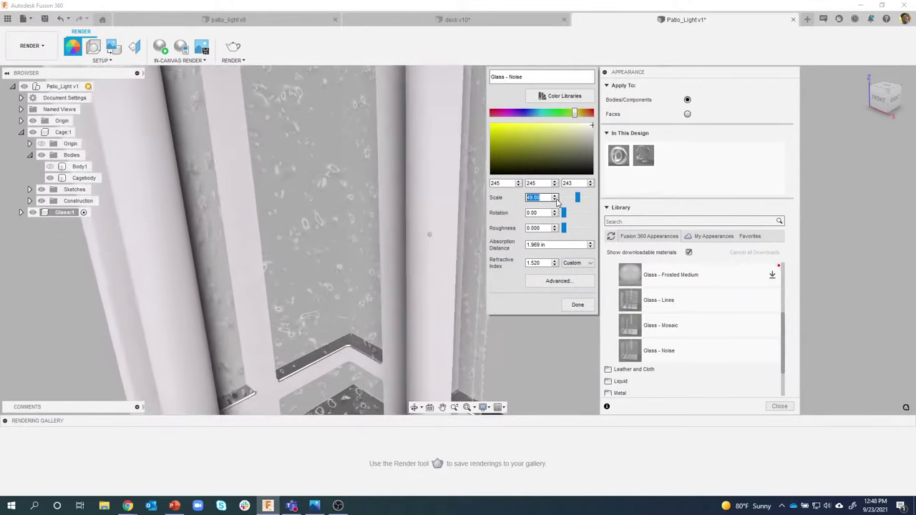
pyautogui.click(555, 201)
pyautogui.click(556, 201)
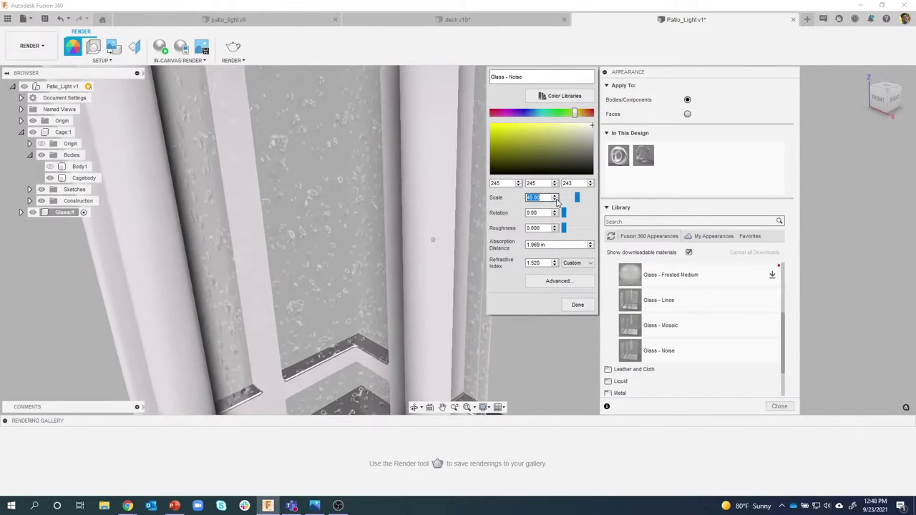
pyautogui.click(555, 200)
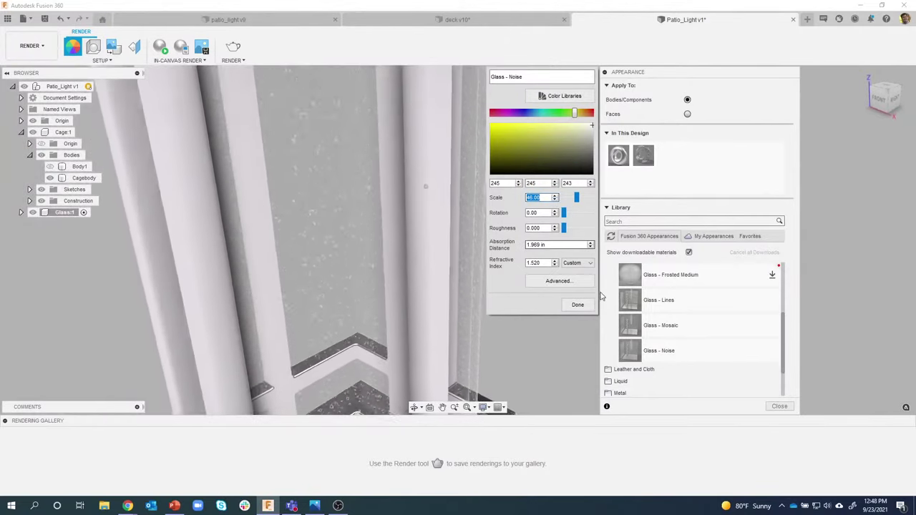
pyautogui.click(578, 306)
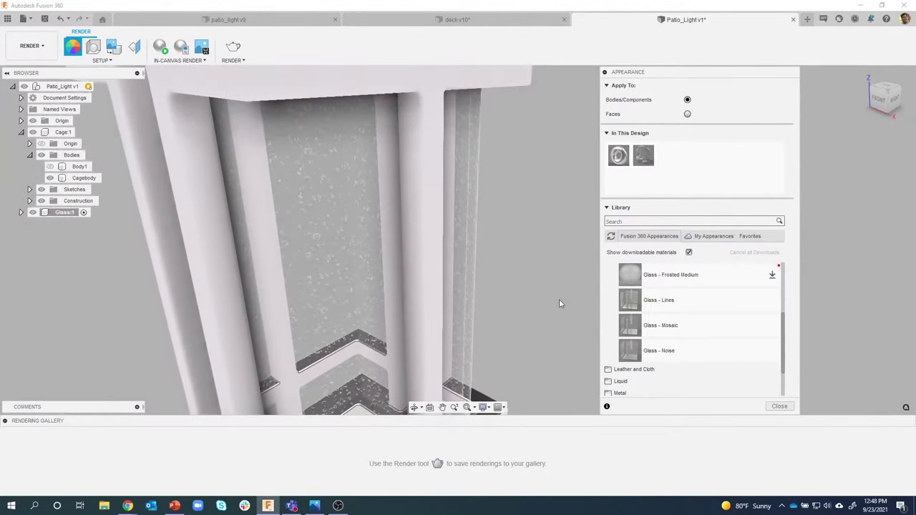
# Step: Collapse the Glass folder in the appearance library and expand Paint > Powder Coat Smooth
pyautogui.keyDown('shift'); pyautogui.moveTo(559, 299); pyautogui.dragTo(562, 189, button='middle'); pyautogui.keyUp('shift')
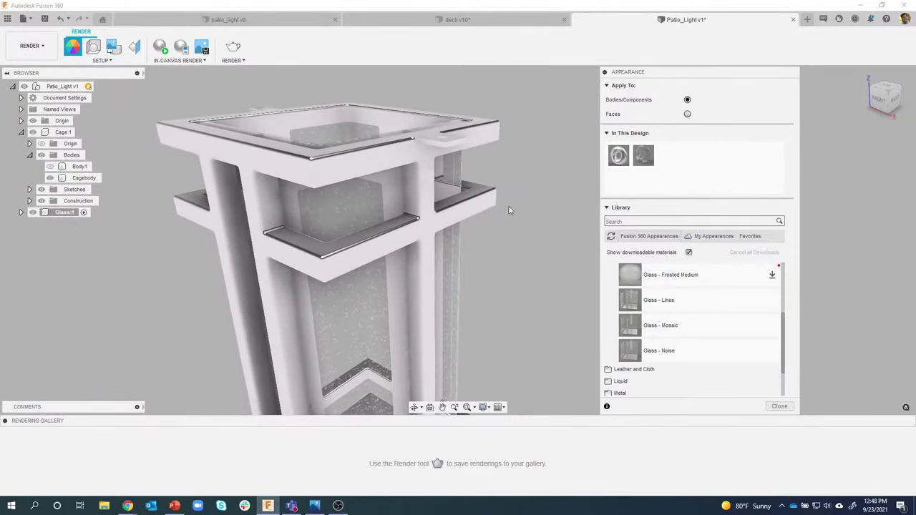
pyautogui.keyDown('shift'); pyautogui.moveTo(497, 213); pyautogui.dragTo(487, 147, button='middle'); pyautogui.keyUp('shift')
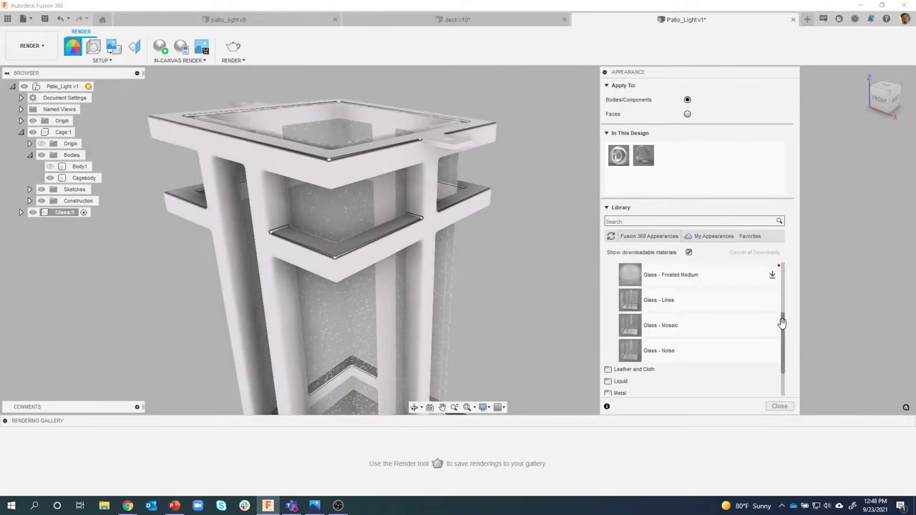
pyautogui.scroll(4, 786, 300)
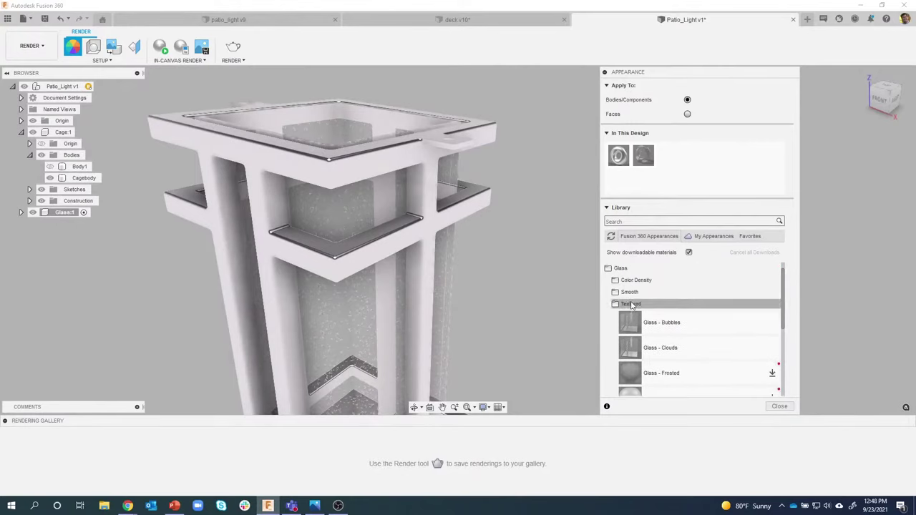
pyautogui.click(631, 304)
pyautogui.click(621, 269)
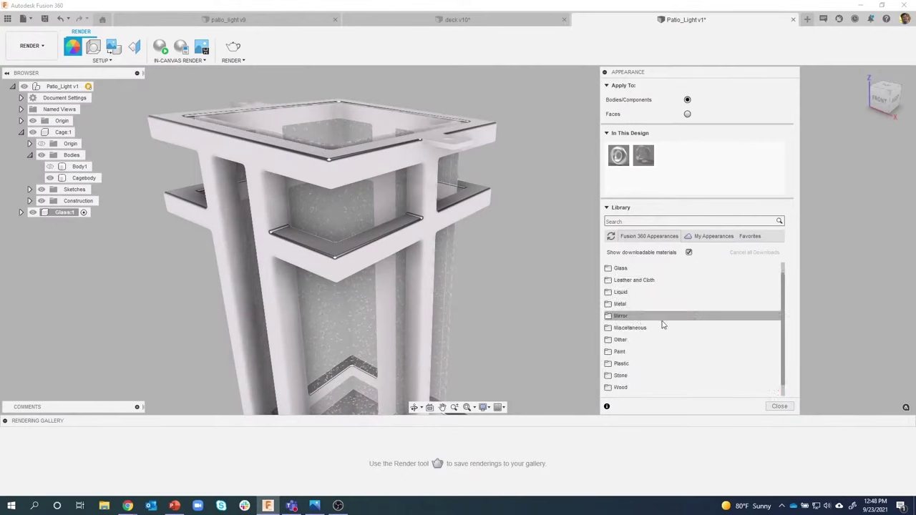
pyautogui.click(638, 355)
pyautogui.scroll(-1, 636, 356)
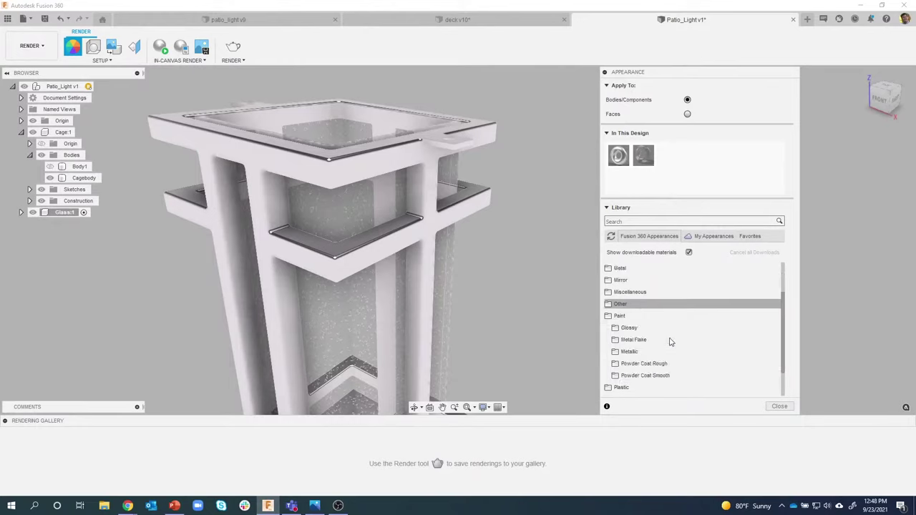
pyautogui.click(669, 377)
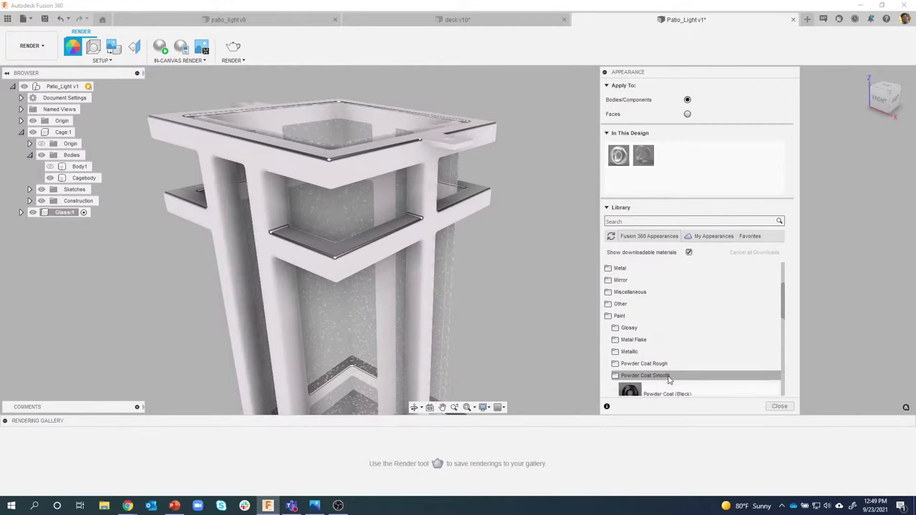
pyautogui.scroll(-2, 694, 341)
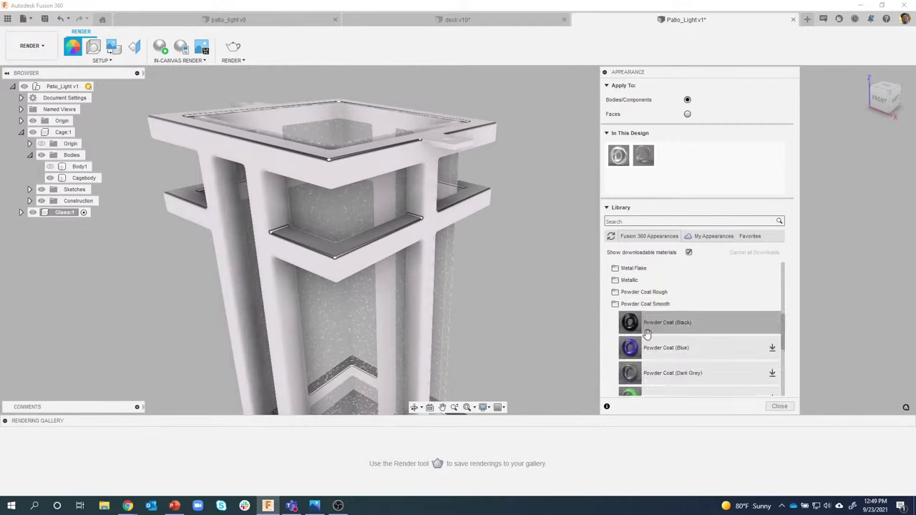
pyautogui.scroll(-1, 693, 340)
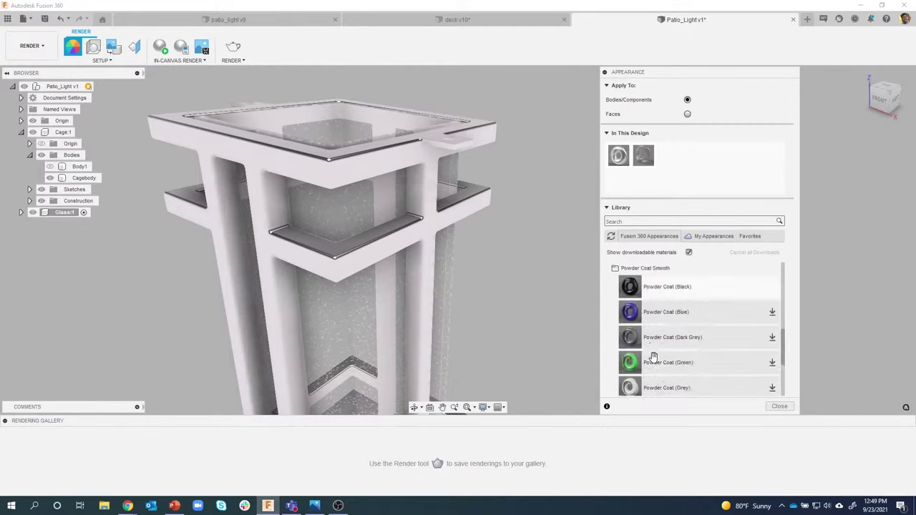
# Step: Download the Powder Coat (Blue) appearance, apply it to the cage body and check the coated surfaces
pyautogui.click(772, 288)
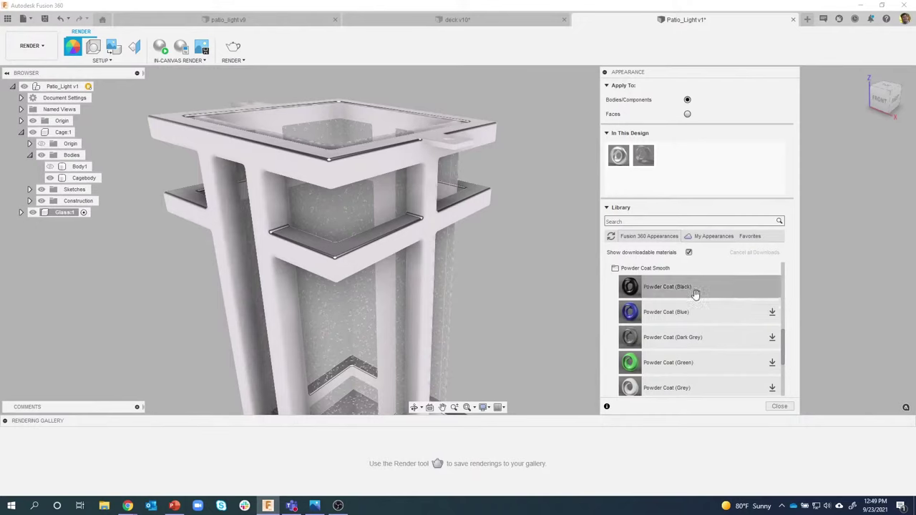
pyautogui.click(771, 313)
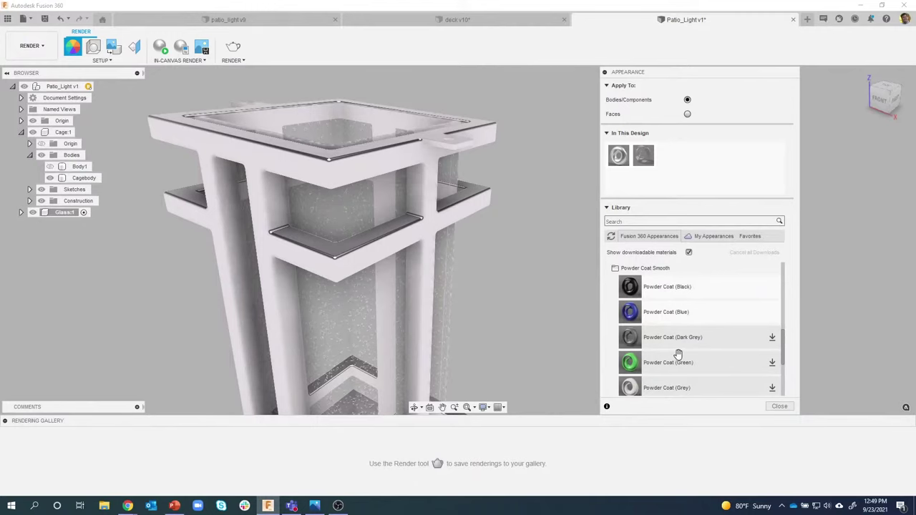
pyautogui.click(702, 314)
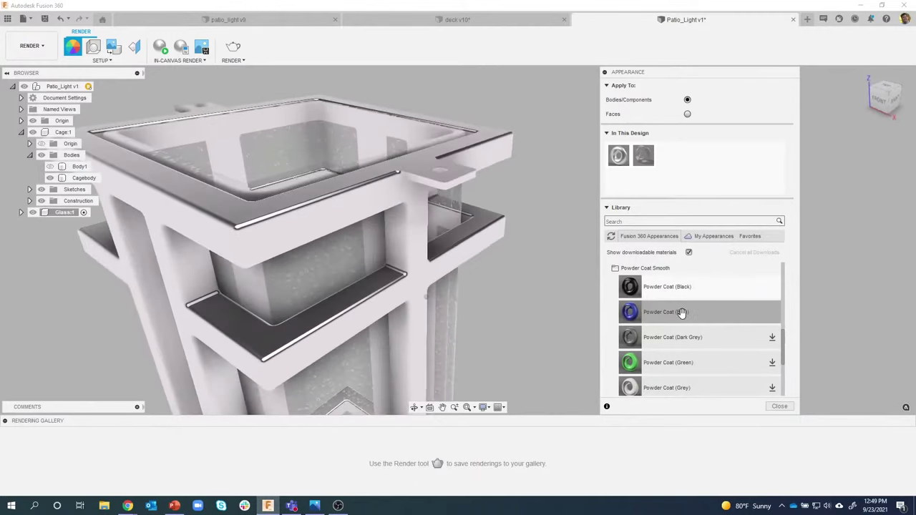
pyautogui.moveTo(681, 313); pyautogui.dragTo(506, 239)
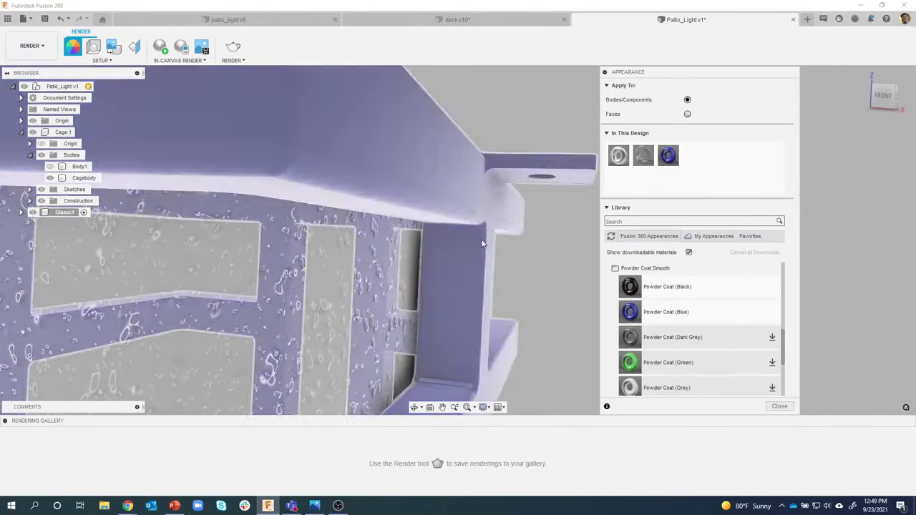
pyautogui.click(344, 182)
pyautogui.click(548, 262)
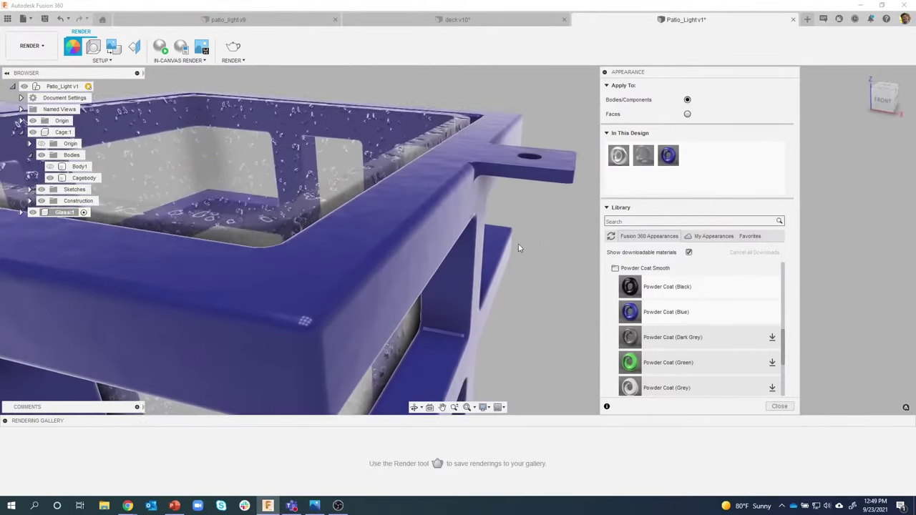
pyautogui.keyDown('shift'); pyautogui.moveTo(574, 225); pyautogui.dragTo(577, 221, button='middle'); pyautogui.keyUp('shift')
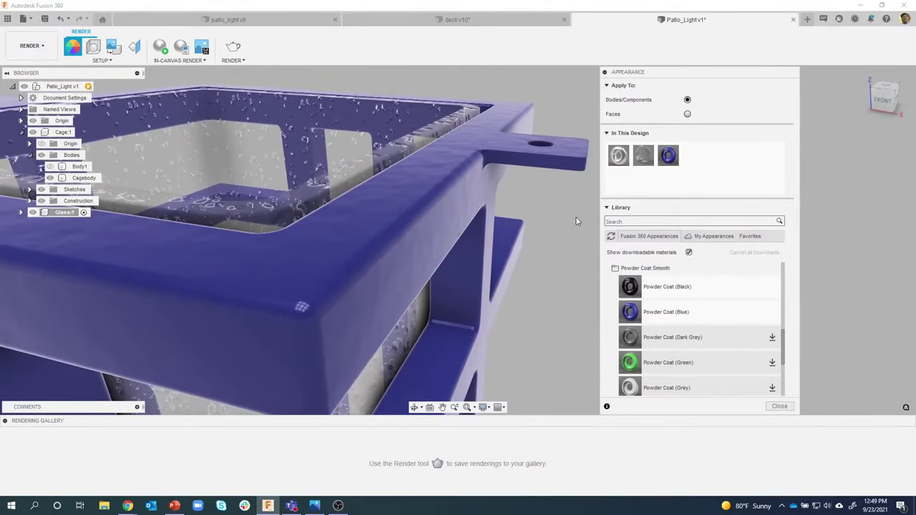
# Step: Edit the cage's Powder Coat (Blue) appearance and change its colour to a dark brown with RGB 75, 39, 30
pyautogui.rightClick(669, 155)
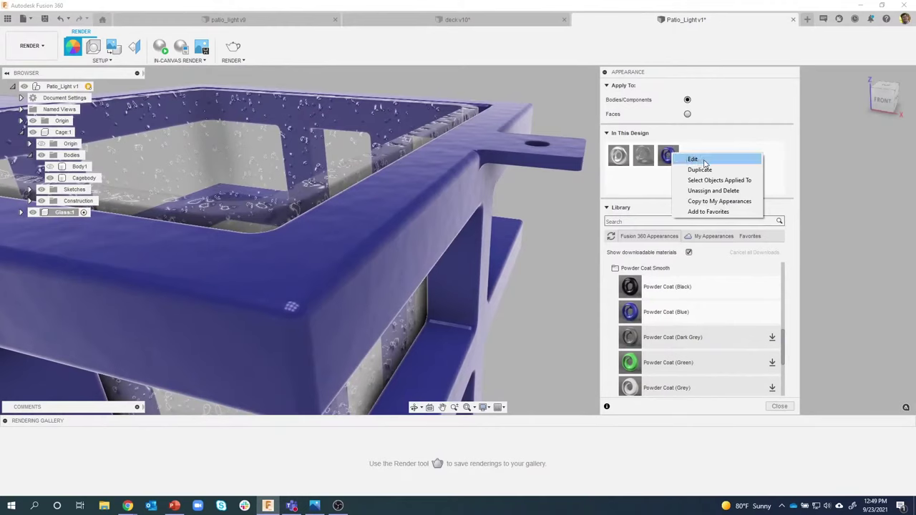
pyautogui.click(706, 161)
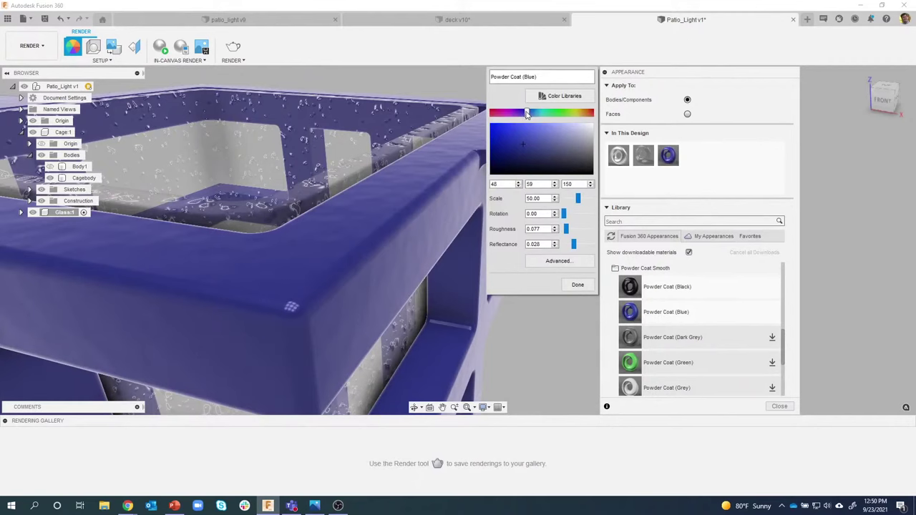
pyautogui.moveTo(527, 114); pyautogui.dragTo(589, 119)
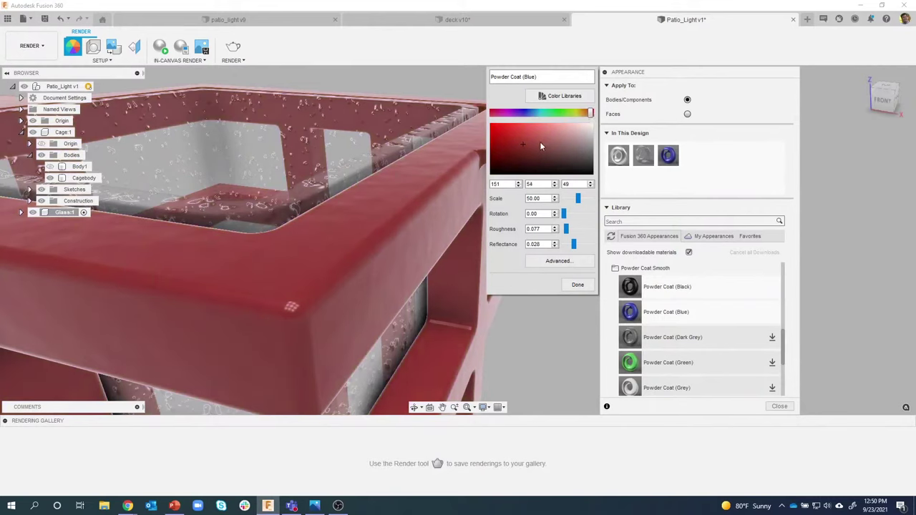
pyautogui.moveTo(540, 142)
pyautogui.mouseDown()
pyautogui.moveTo(563, 149)
pyautogui.moveTo(555, 154)
pyautogui.mouseUp()
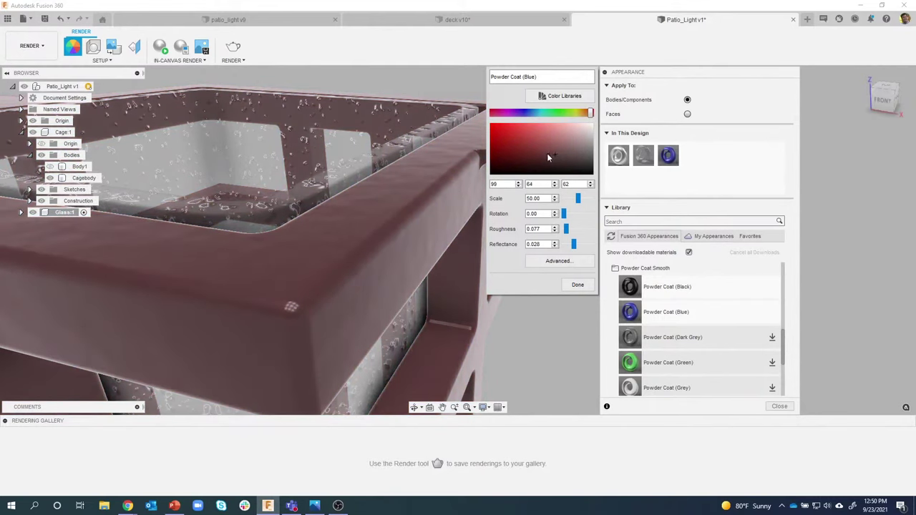
pyautogui.doubleClick(507, 184)
pyautogui.write('7')
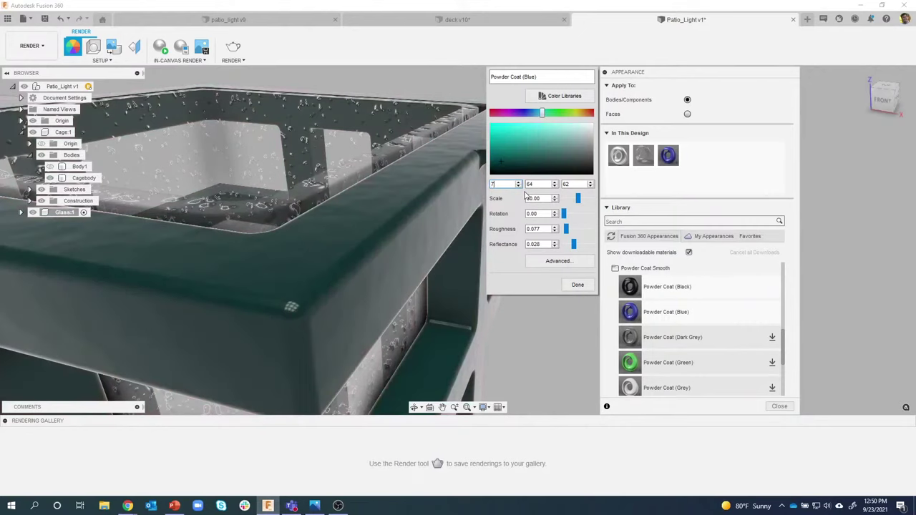
pyautogui.write('5')
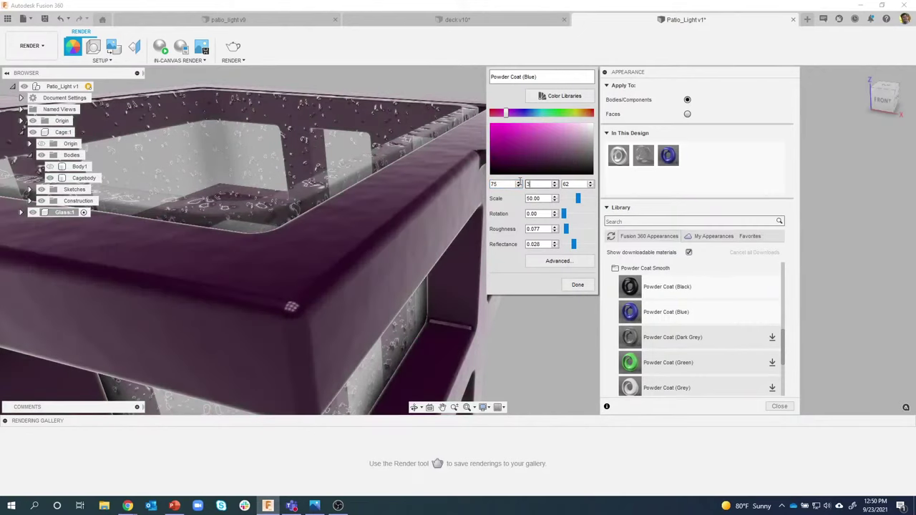
pyautogui.write('39')
pyautogui.press('Tab')
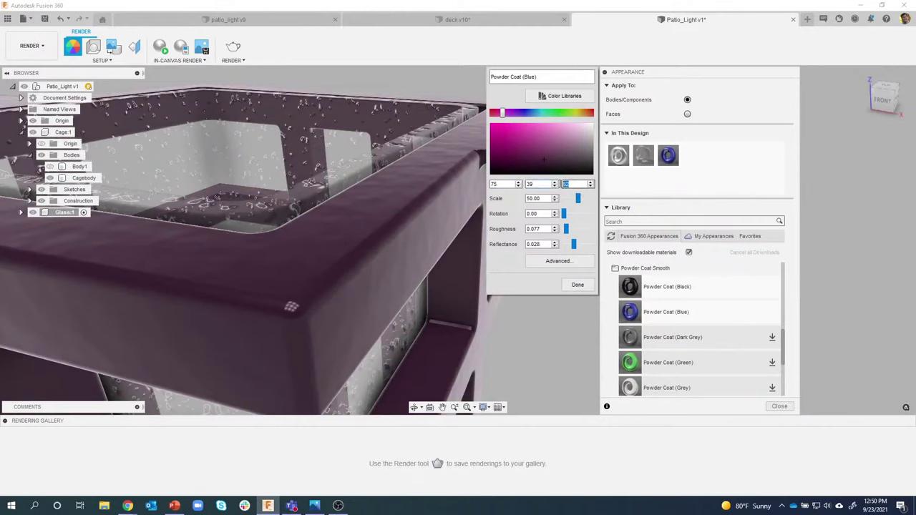
pyautogui.write('30')
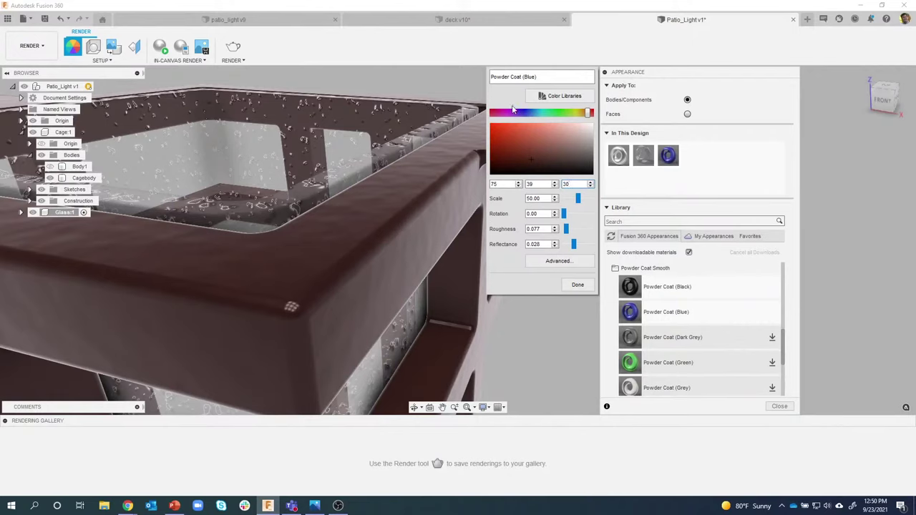
# Step: Search the color libraries for bronze and violet shades and leave without choosing one
pyautogui.click(557, 98)
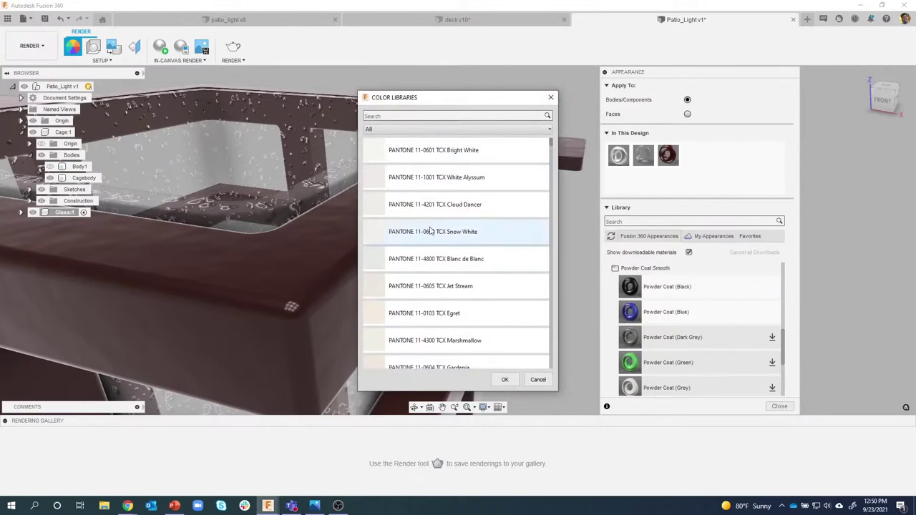
pyautogui.click(399, 118)
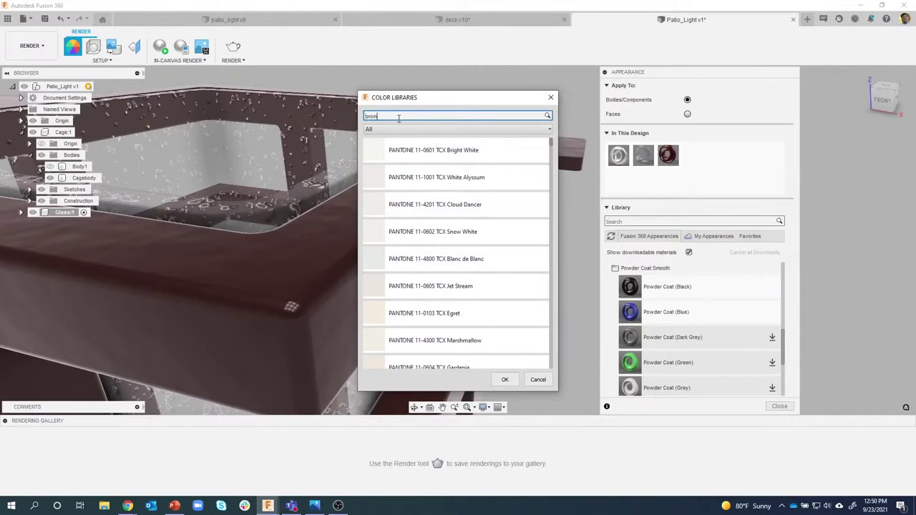
pyautogui.write('bronze')
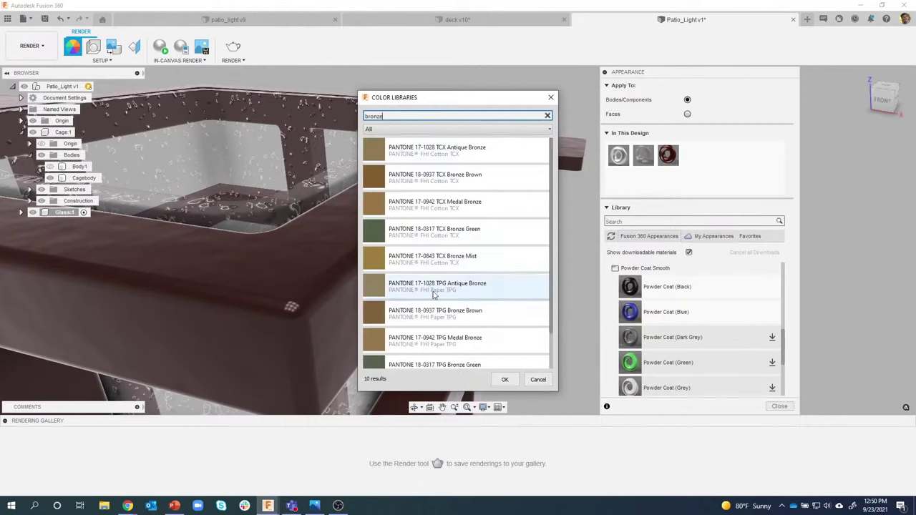
pyautogui.scroll(-2, 434, 301)
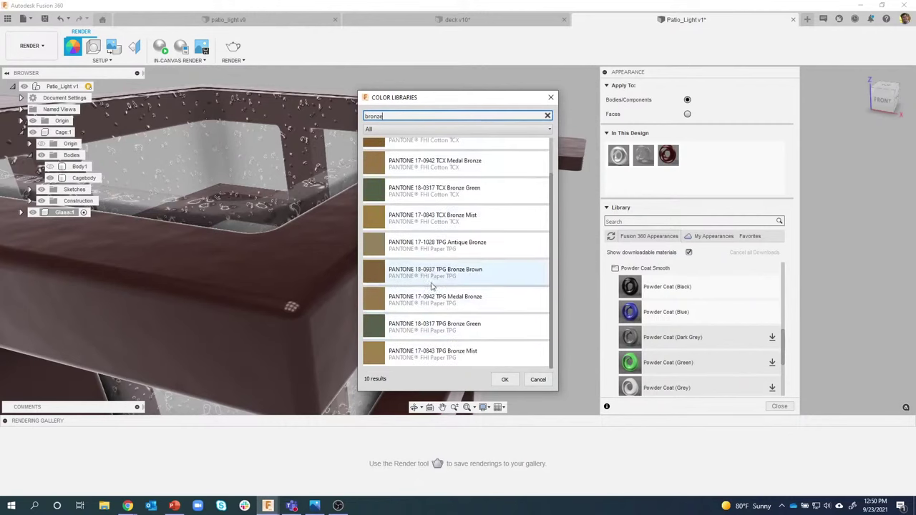
pyautogui.doubleClick(396, 118)
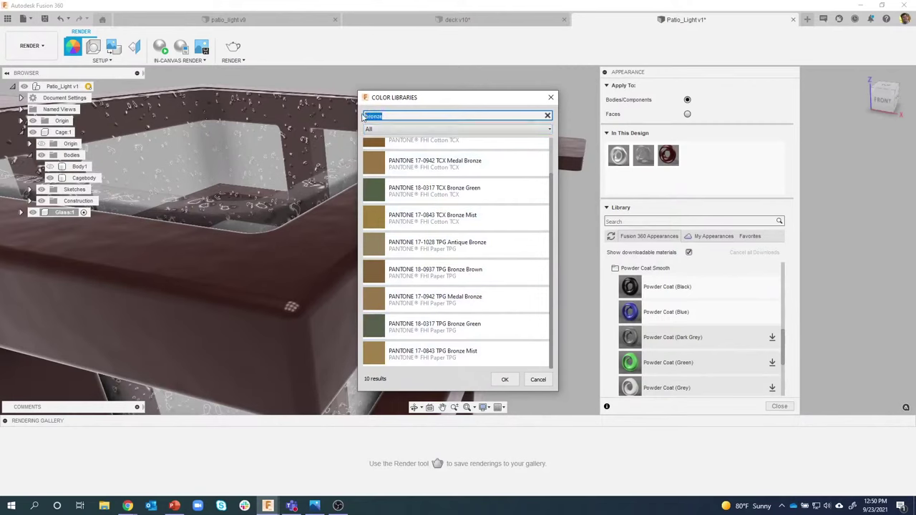
pyautogui.press('BackSpace')
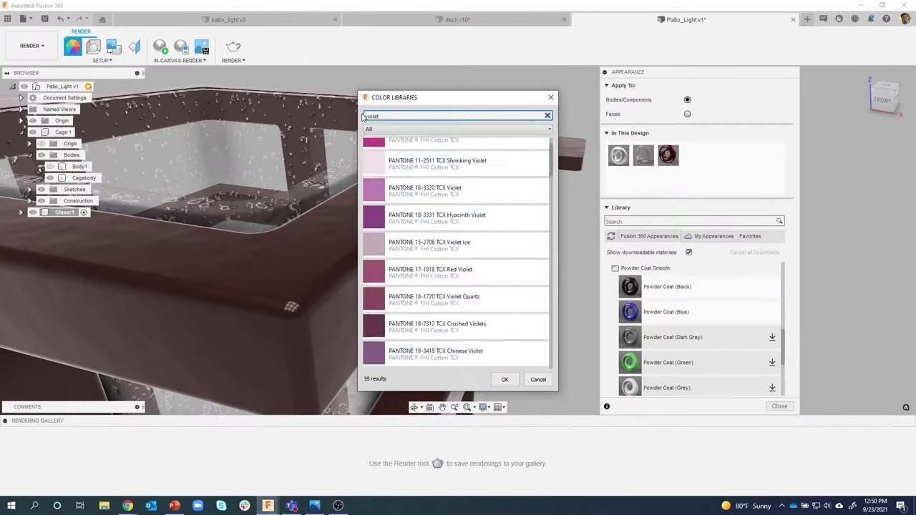
pyautogui.click(538, 379)
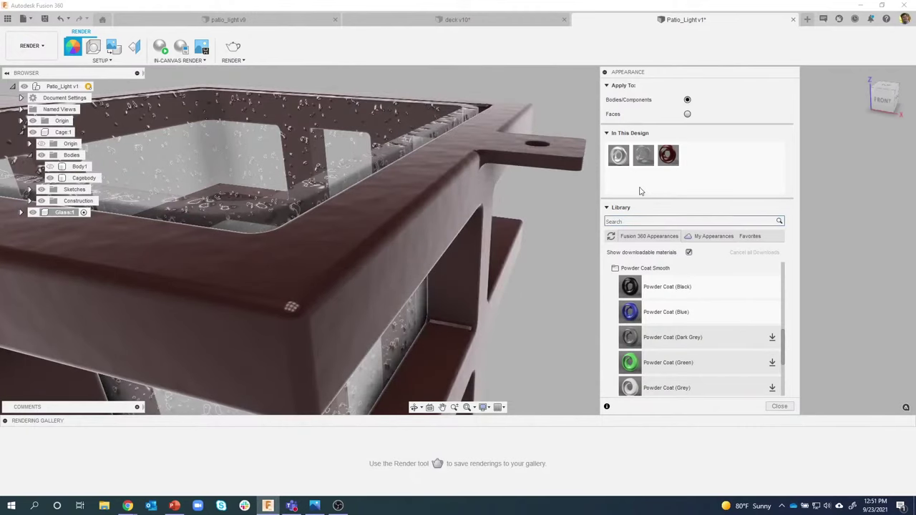
# Step: Reopen the cage's powder coat appearance, reduce its texture scale to 30 and finish editing appearances
pyautogui.rightClick(667, 159)
pyautogui.click(689, 167)
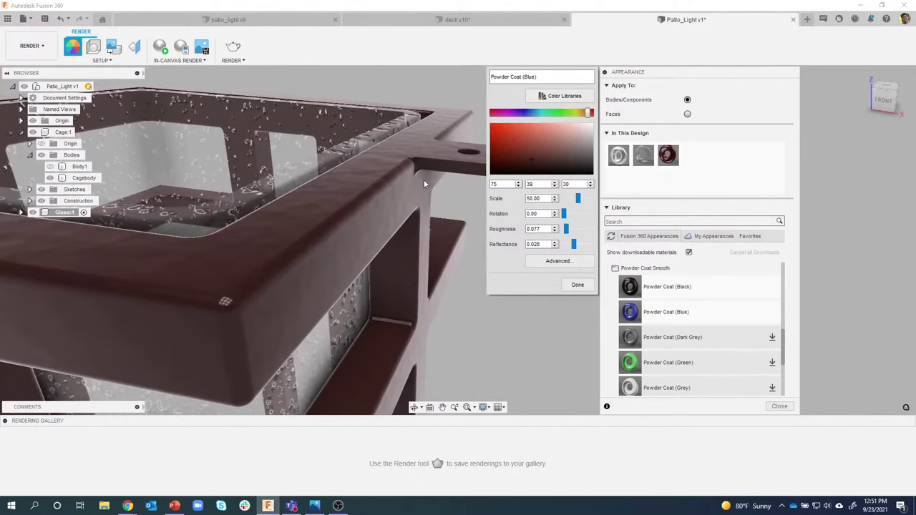
pyautogui.keyDown('shift'); pyautogui.moveTo(438, 181); pyautogui.dragTo(443, 180, button='middle'); pyautogui.keyUp('shift')
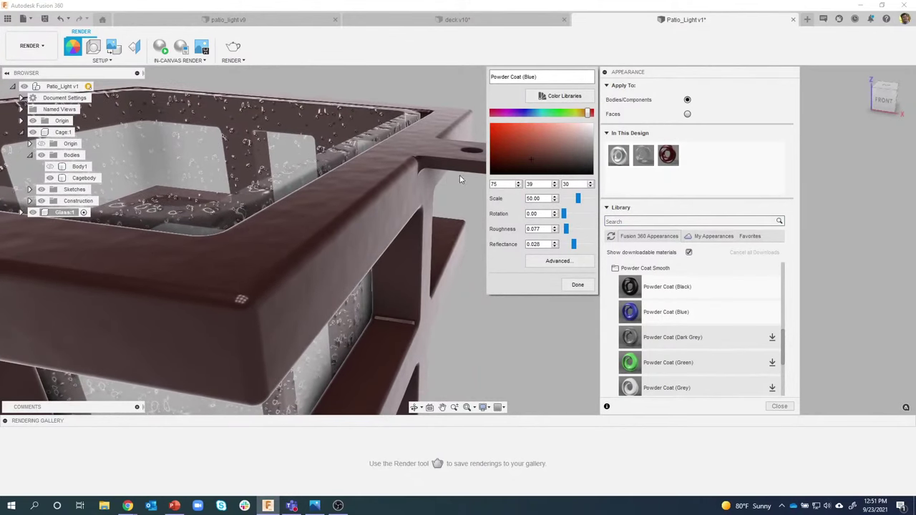
pyautogui.click(556, 202)
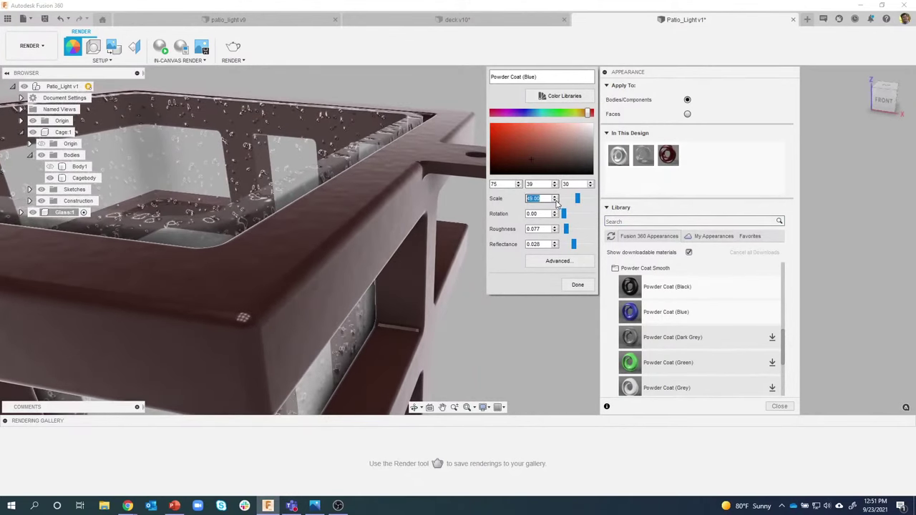
pyautogui.click(556, 201)
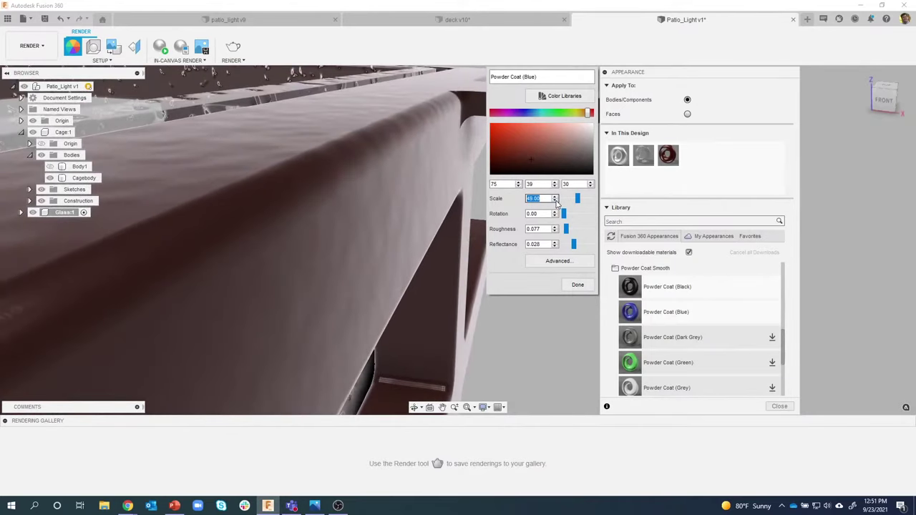
pyautogui.click(556, 201)
pyautogui.click(555, 201)
pyautogui.click(555, 201)
pyautogui.click(555, 201)
pyautogui.click(556, 201)
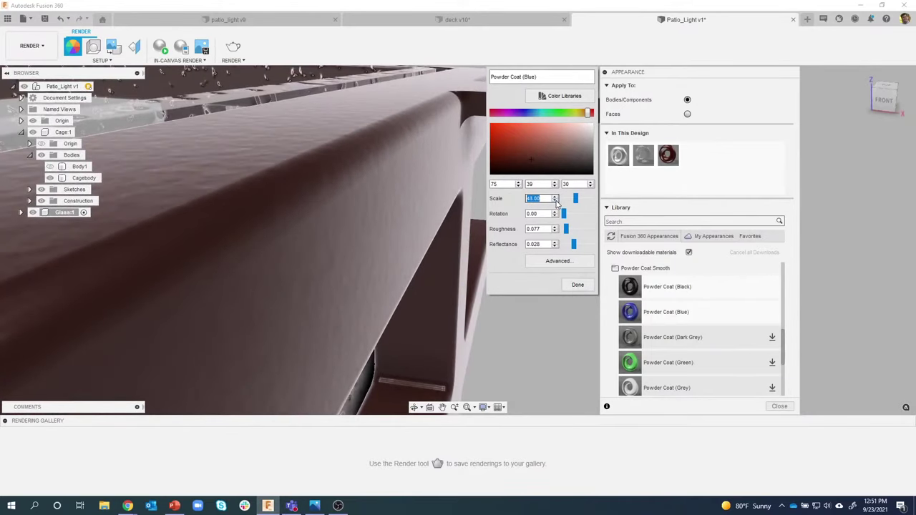
pyautogui.click(556, 201)
pyautogui.scroll(-2, 555, 204)
pyautogui.scroll(3, 557, 203)
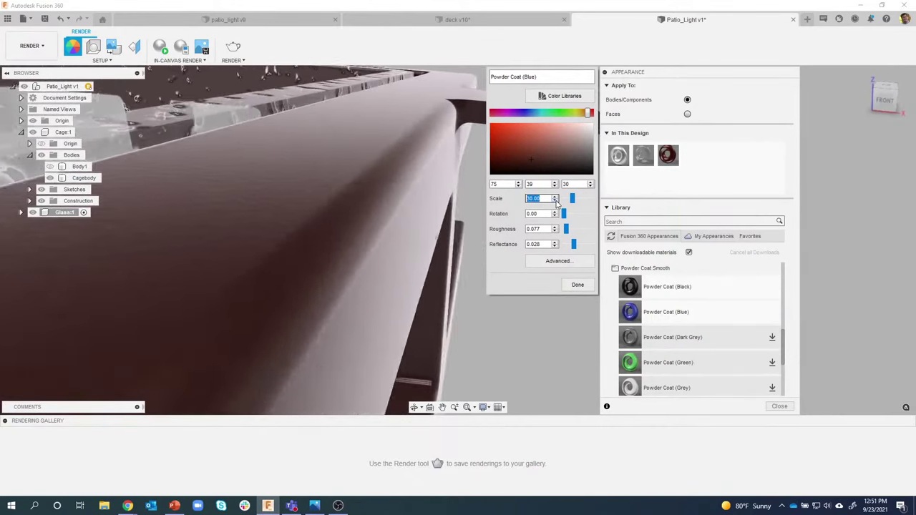
pyautogui.scroll(-5, 454, 260)
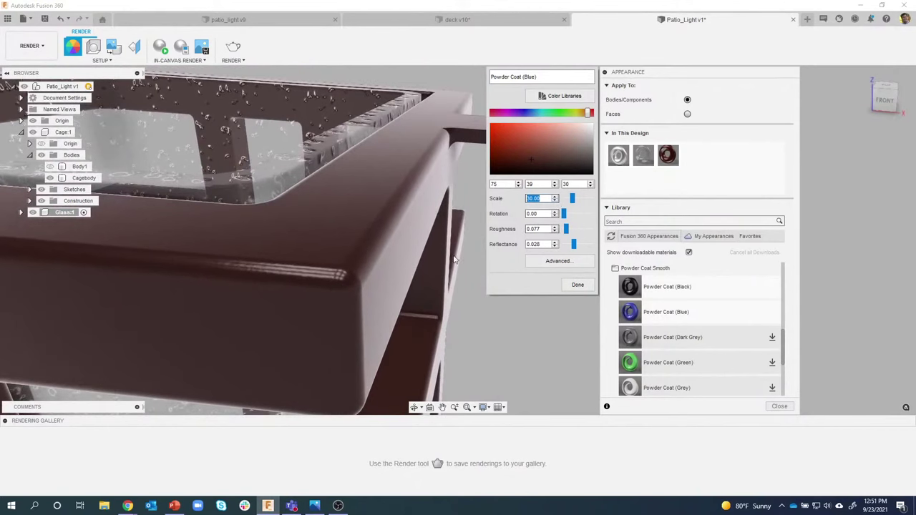
pyautogui.keyDown('shift'); pyautogui.moveTo(358, 262); pyautogui.dragTo(571, 282, button='middle'); pyautogui.keyUp('shift')
pyautogui.click(577, 284)
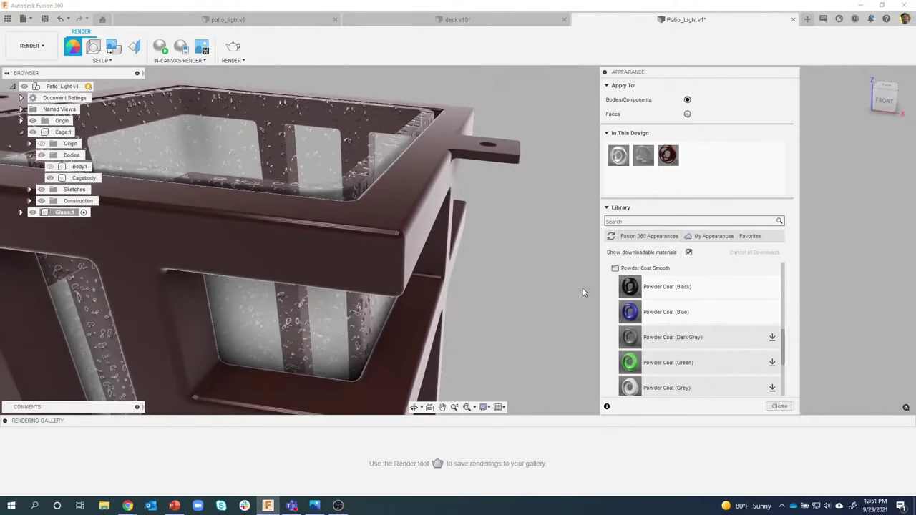
pyautogui.click(780, 406)
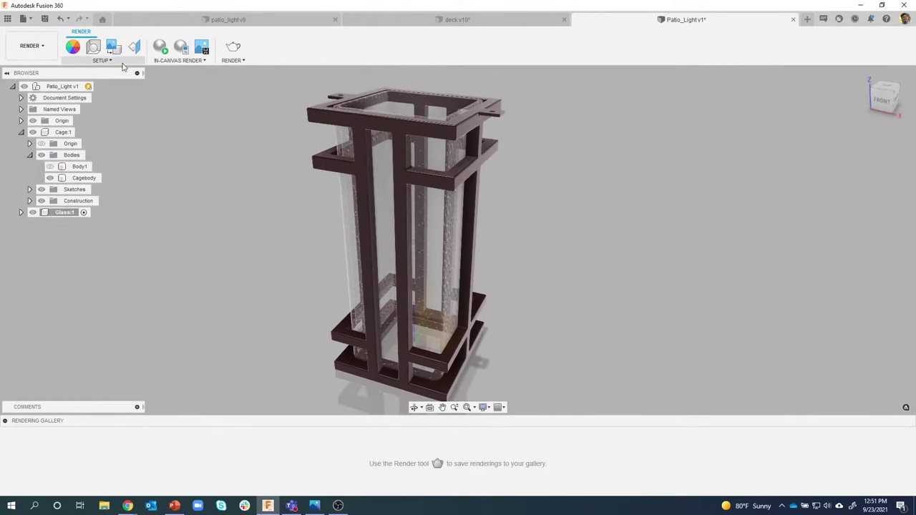
# Step: Try the Warm Light environment in the scene settings and switch the scene back to Skylight
pyautogui.click(93, 46)
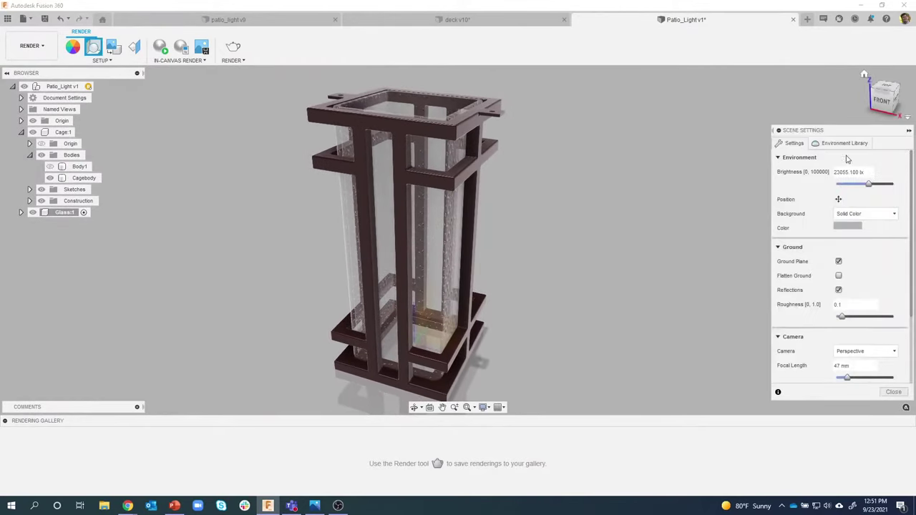
pyautogui.click(838, 144)
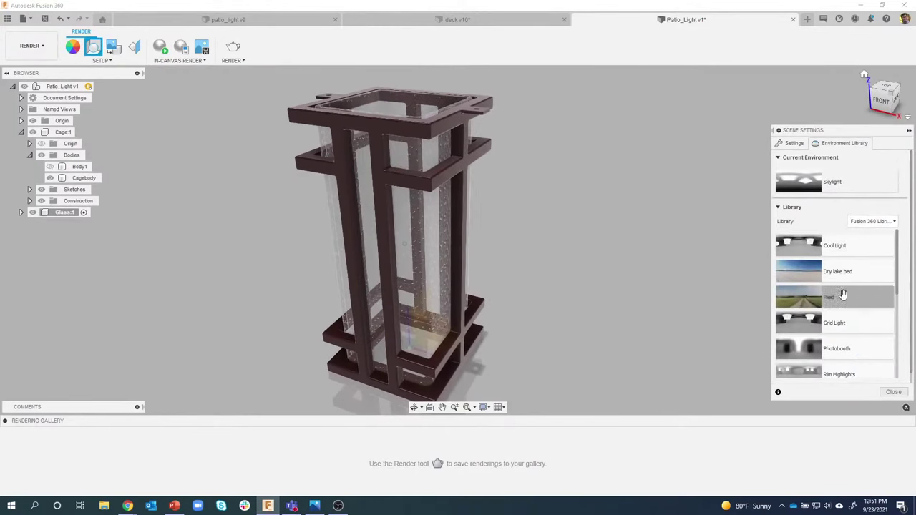
pyautogui.scroll(-5, 852, 315)
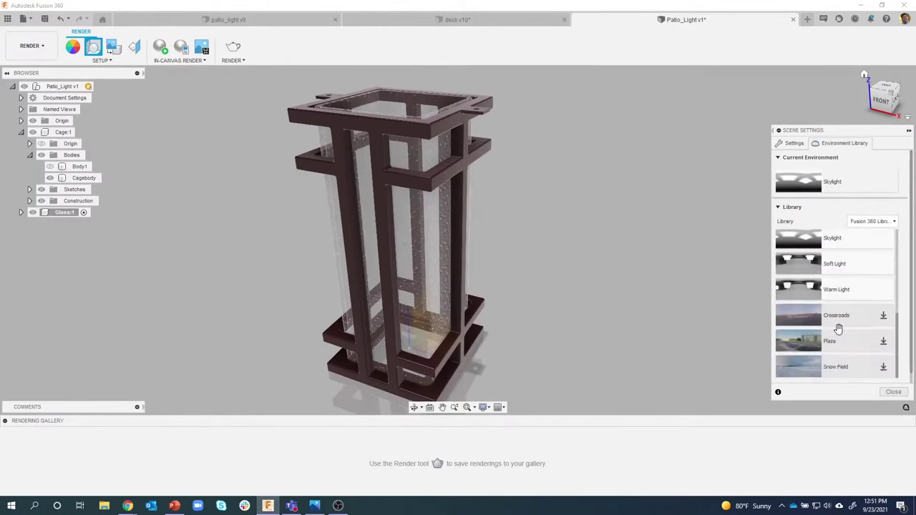
pyautogui.moveTo(845, 293); pyautogui.dragTo(665, 239)
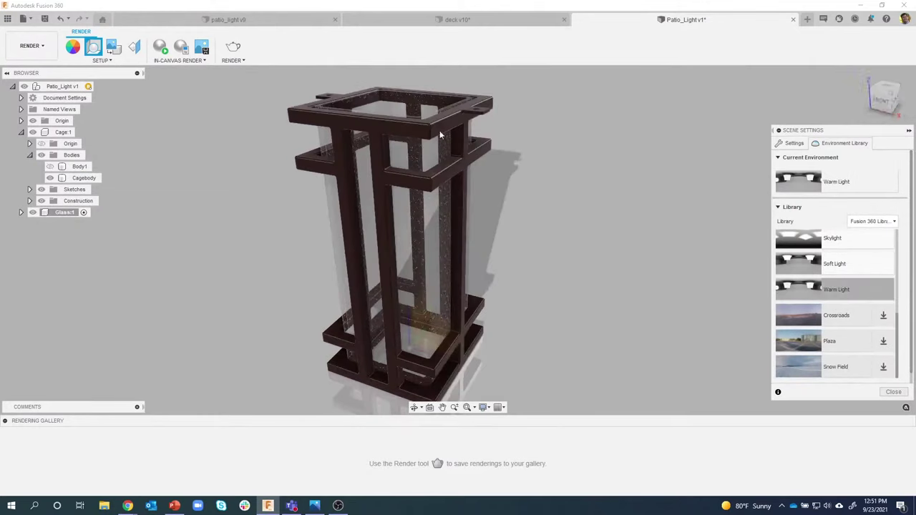
pyautogui.moveTo(846, 238); pyautogui.dragTo(601, 181)
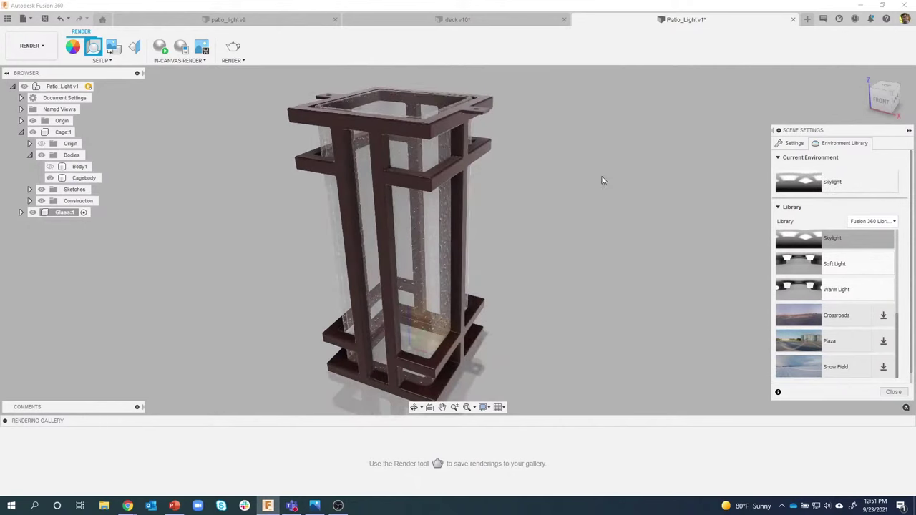
# Step: Run an in-canvas render of the light's upper part, compare it with patio_light_2.png in Photos, and stop the render
pyautogui.scroll(5, 660, 191)
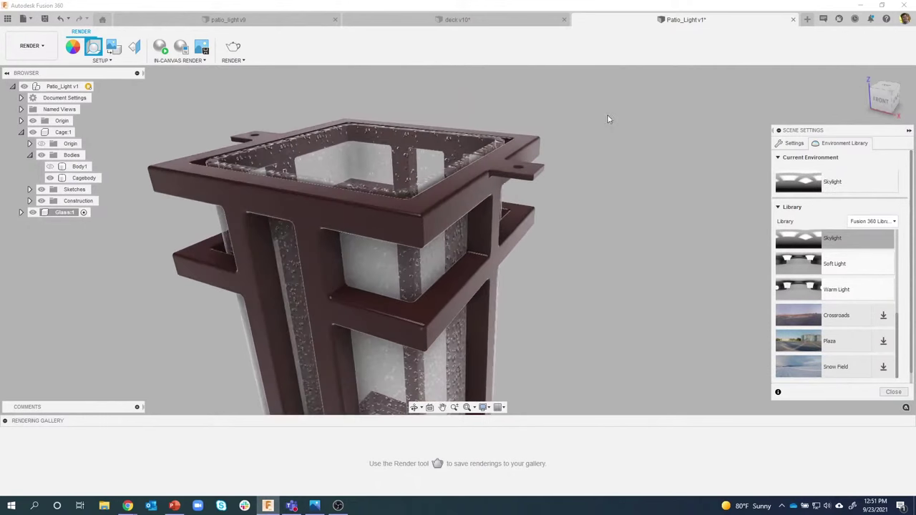
pyautogui.click(159, 48)
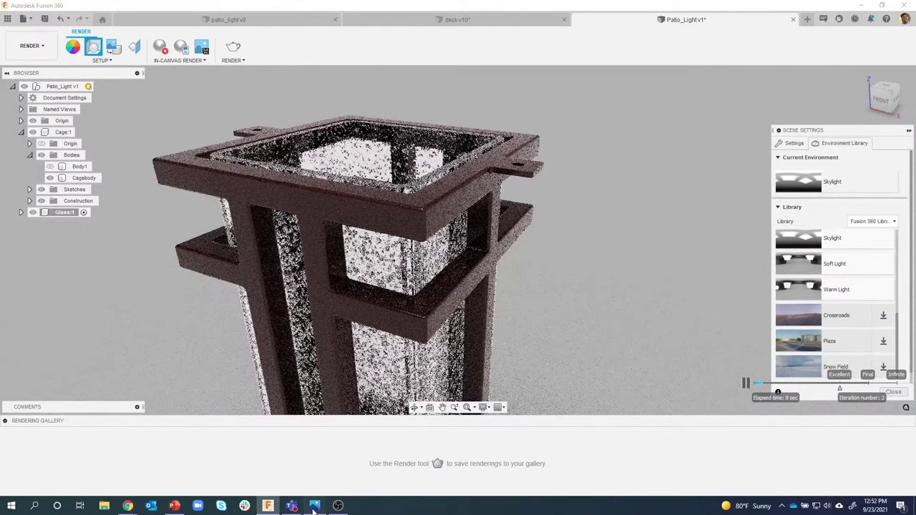
pyautogui.click(315, 507)
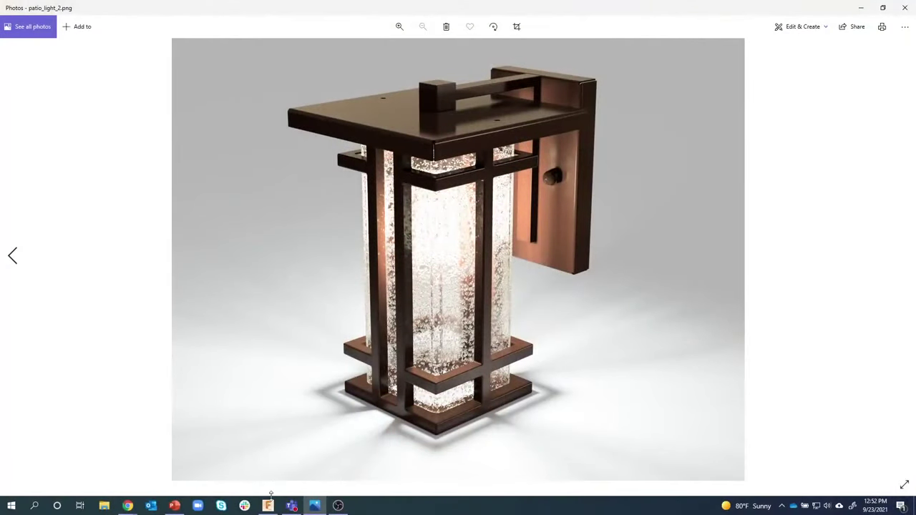
pyautogui.click(268, 506)
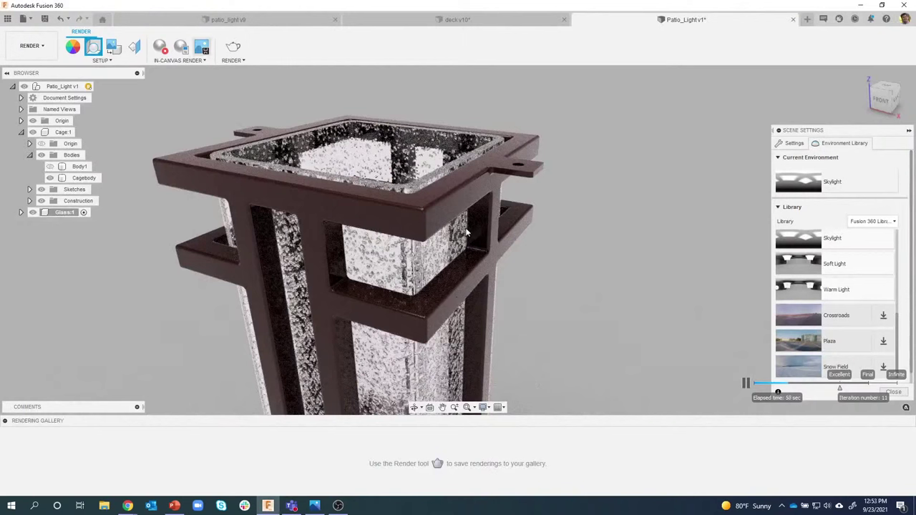
pyautogui.click(435, 282)
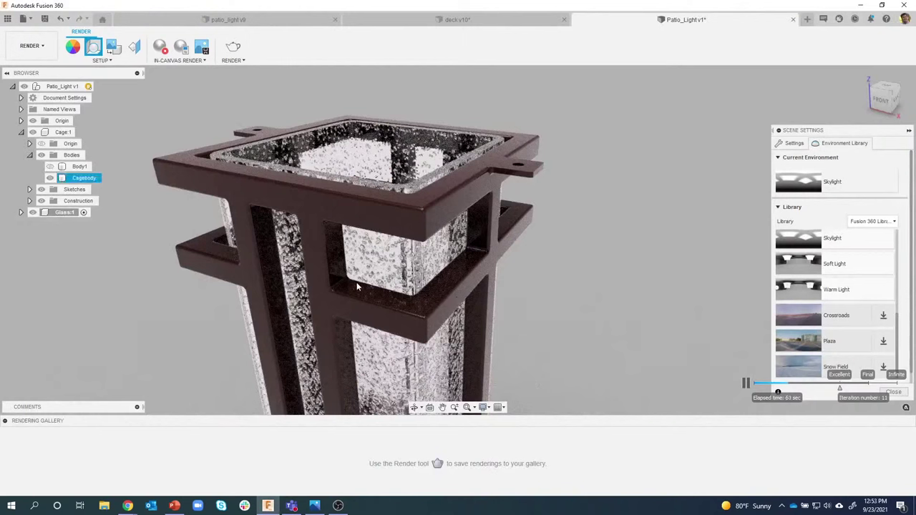
pyautogui.click(319, 148)
pyautogui.click(160, 47)
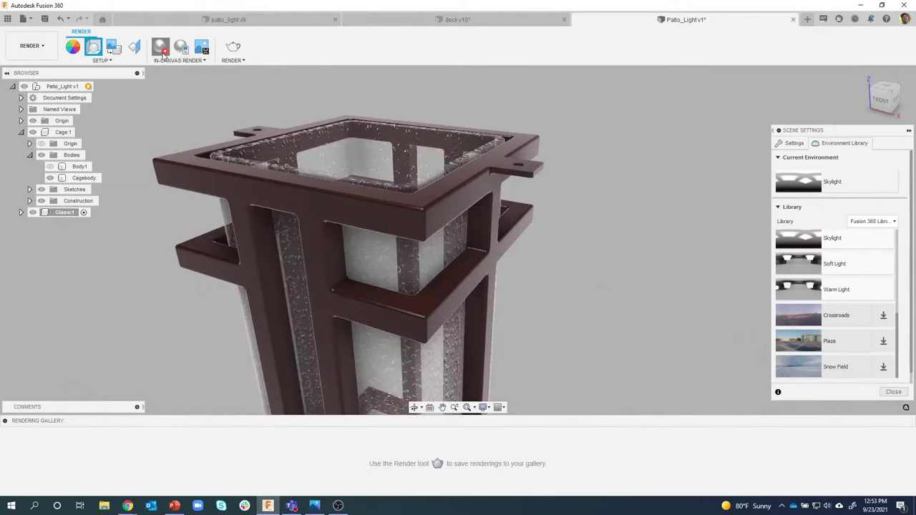
# Step: Return to the Design workspace and save the design with the top-level Patio_Light component active
pyautogui.click(30, 46)
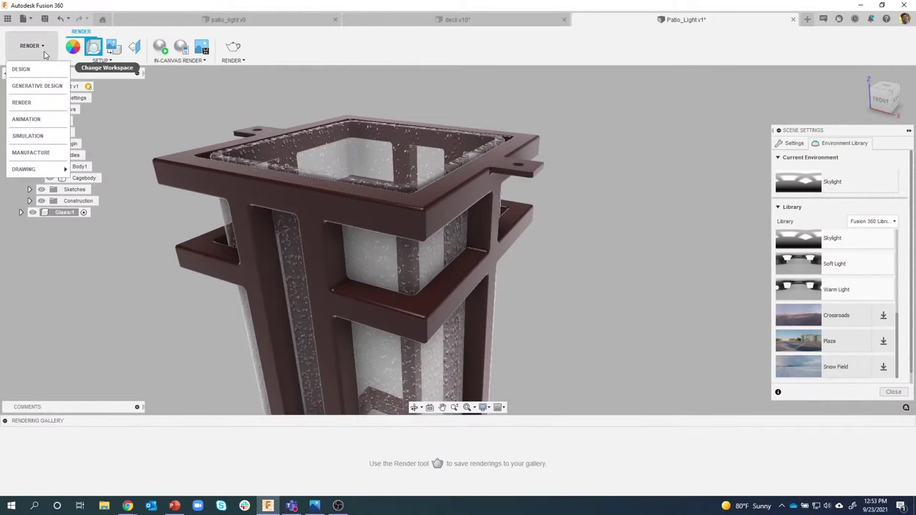
pyautogui.click(39, 71)
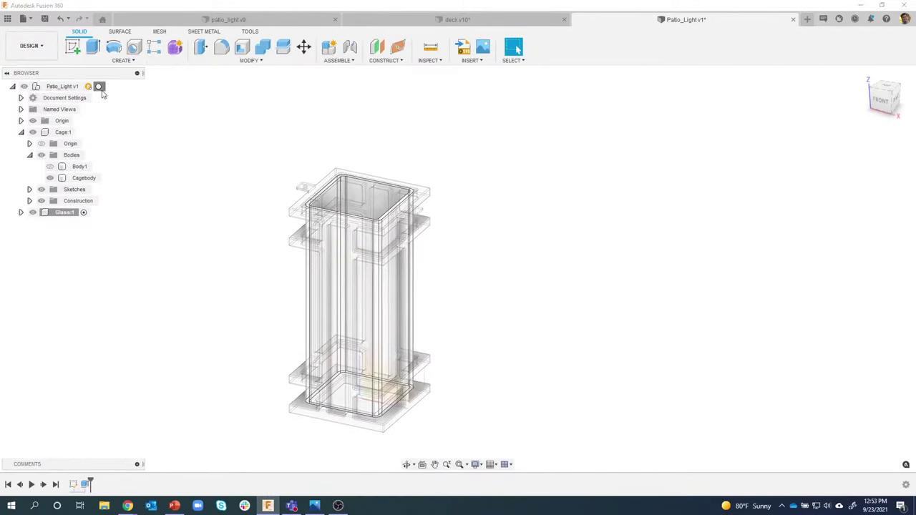
pyautogui.click(98, 86)
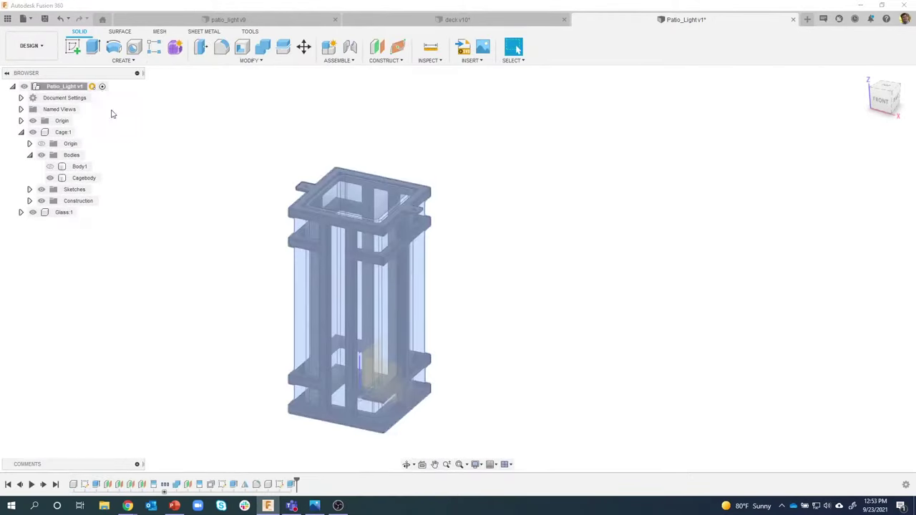
pyautogui.click(44, 18)
pyautogui.click(459, 267)
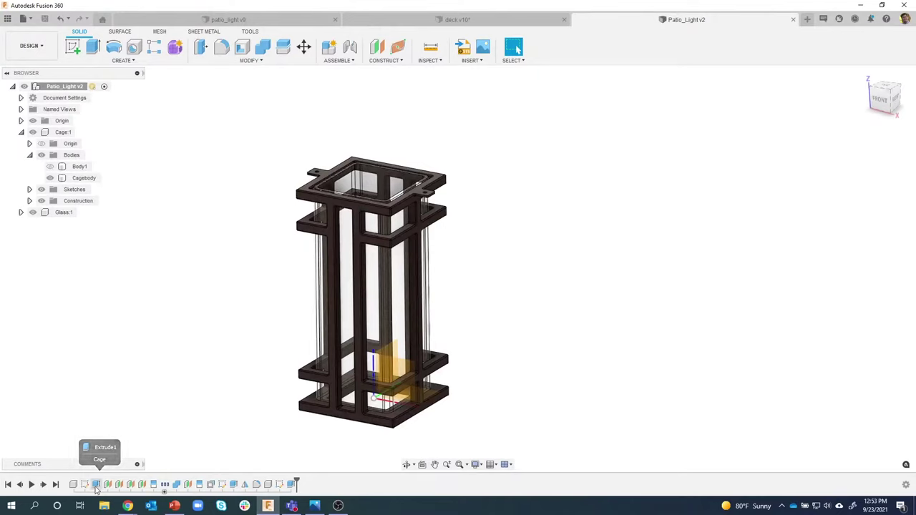
# Step: Edit the cage's first extrusion in the design history and set its distance to 6 in
pyautogui.click(96, 485)
pyautogui.doubleClick(96, 485)
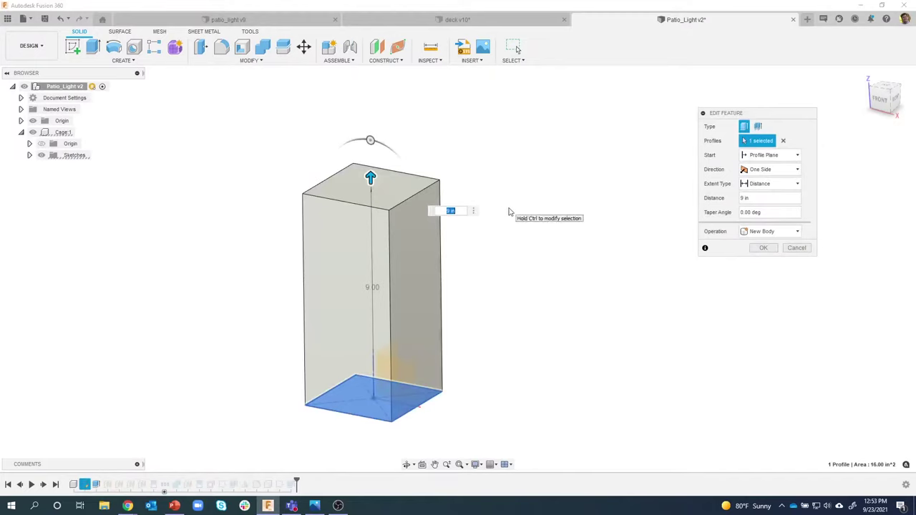
pyautogui.write('6')
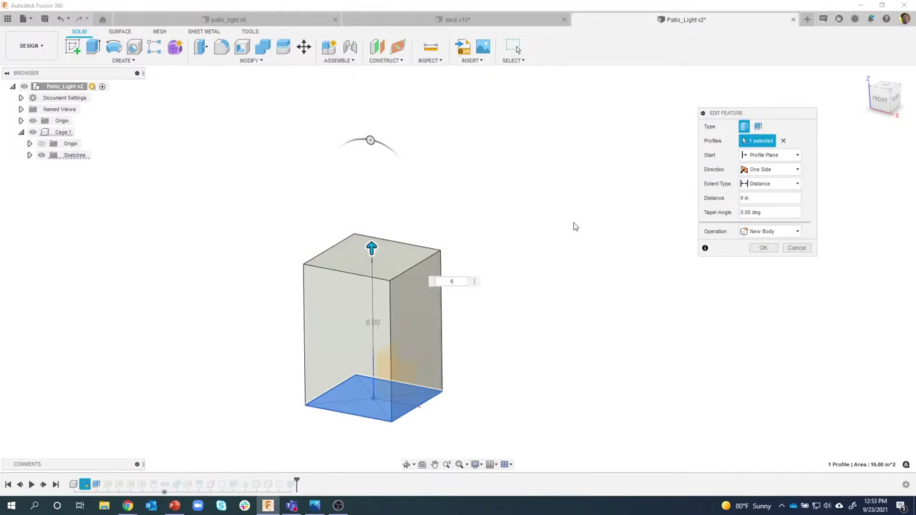
pyautogui.click(763, 248)
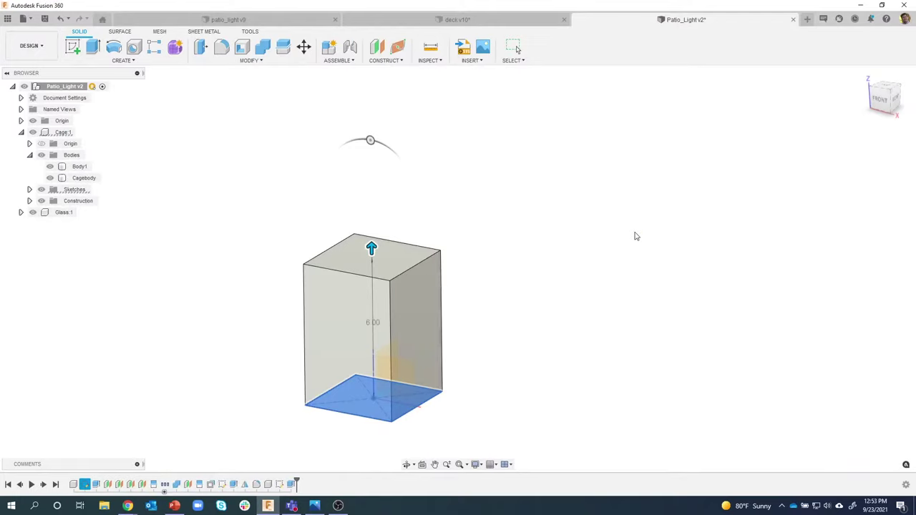
# Step: Inspect the shortened cage and glass from several angles, including the top frame, mounting tabs and lower crossbars
pyautogui.keyDown('shift'); pyautogui.moveTo(636, 236); pyautogui.dragTo(454, 167, button='middle'); pyautogui.keyUp('shift')
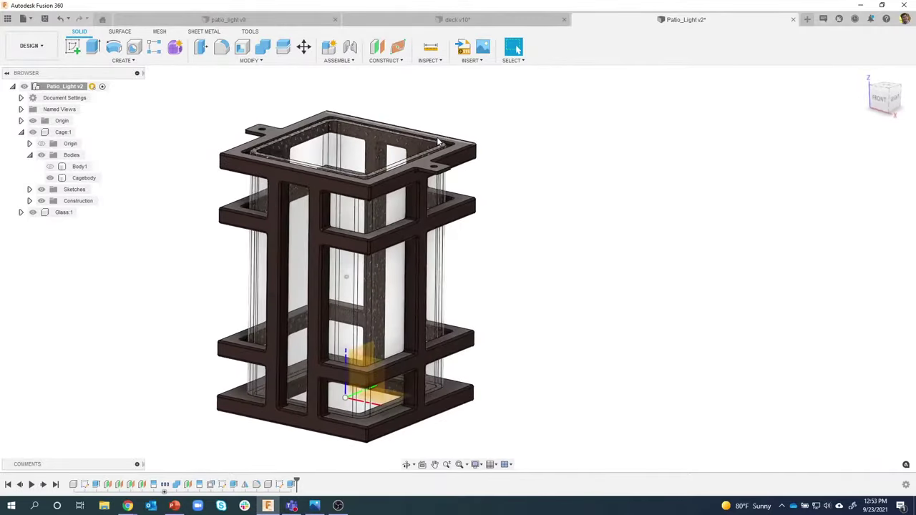
pyautogui.click(440, 404)
pyautogui.keyDown('shift'); pyautogui.moveTo(440, 405); pyautogui.dragTo(401, 143, button='middle'); pyautogui.keyUp('shift')
pyautogui.click(462, 151)
pyautogui.keyDown('shift'); pyautogui.moveTo(559, 214); pyautogui.dragTo(502, 230, button='middle'); pyautogui.keyUp('shift')
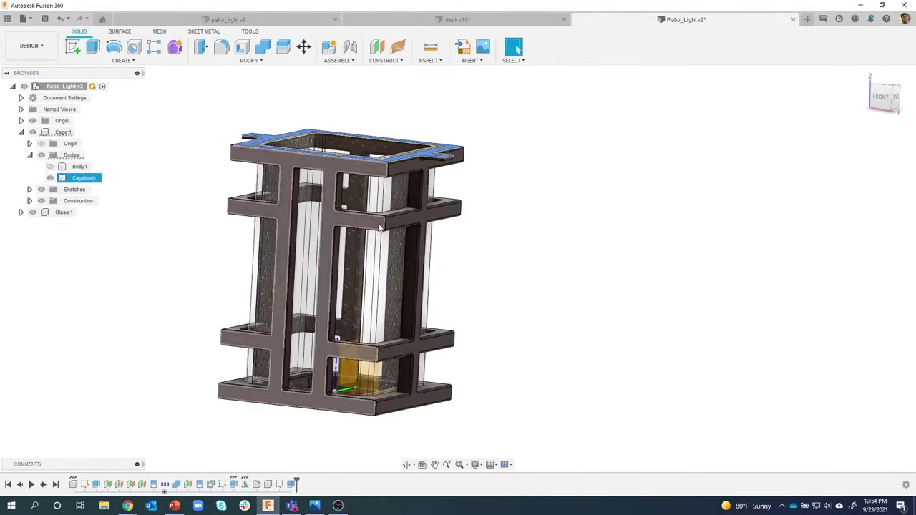
pyautogui.keyDown('shift'); pyautogui.moveTo(378, 352); pyautogui.dragTo(378, 348, button='middle'); pyautogui.keyUp('shift')
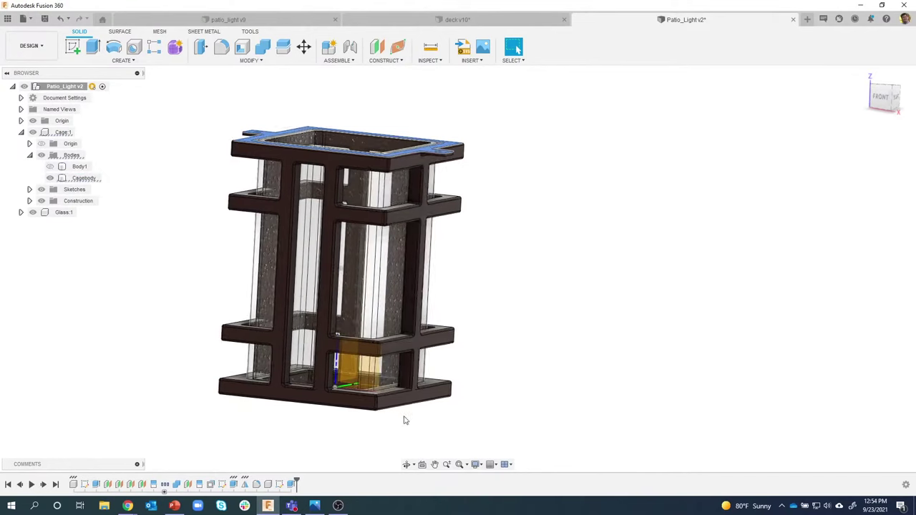
pyautogui.keyDown('shift'); pyautogui.moveTo(406, 419); pyautogui.dragTo(581, 334, button='middle'); pyautogui.keyUp('shift')
pyautogui.click(581, 334)
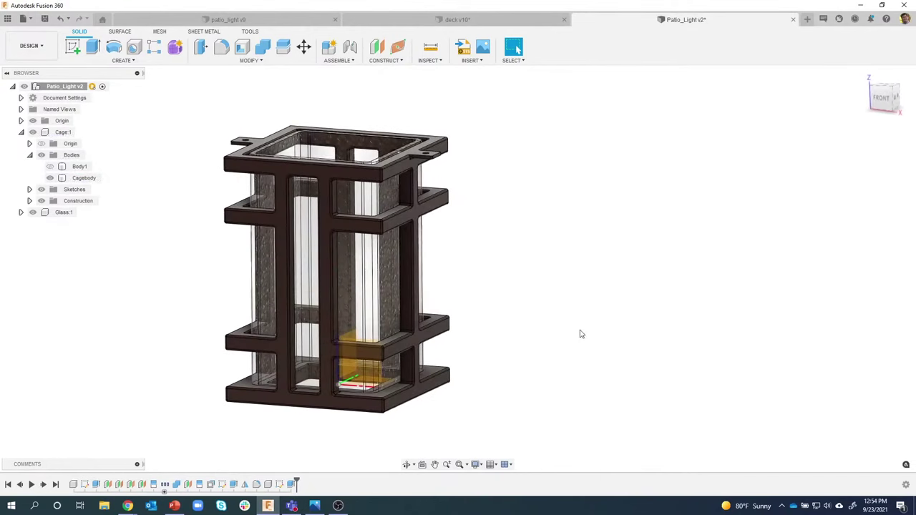